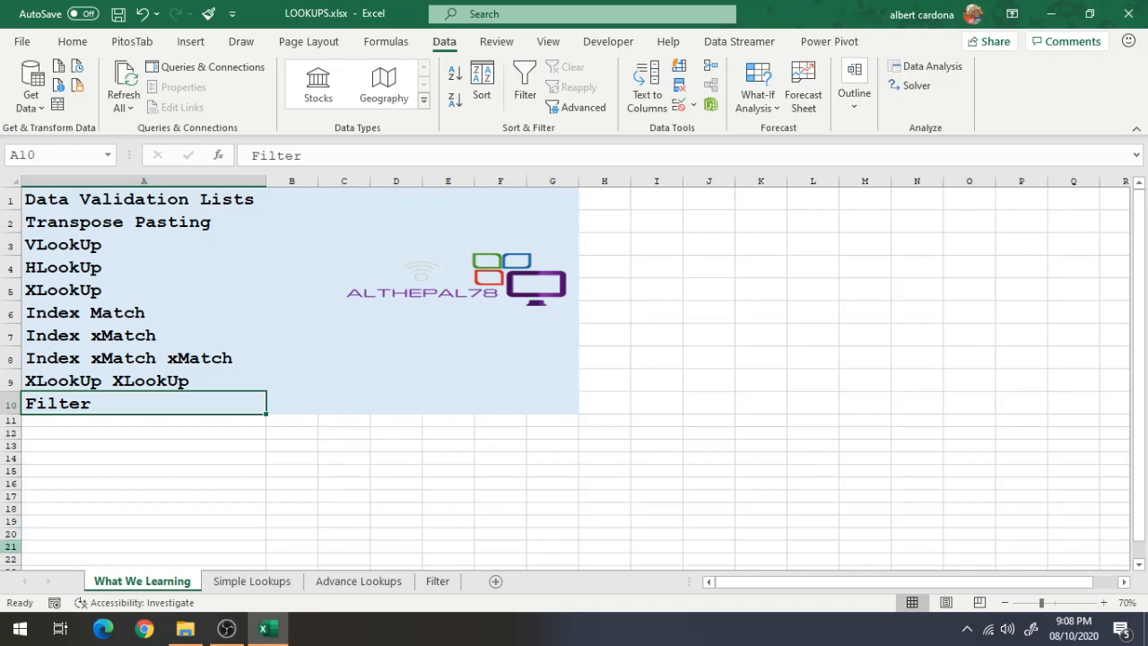
left_click(157, 204)
left_click_drag(156, 205, 153, 382)
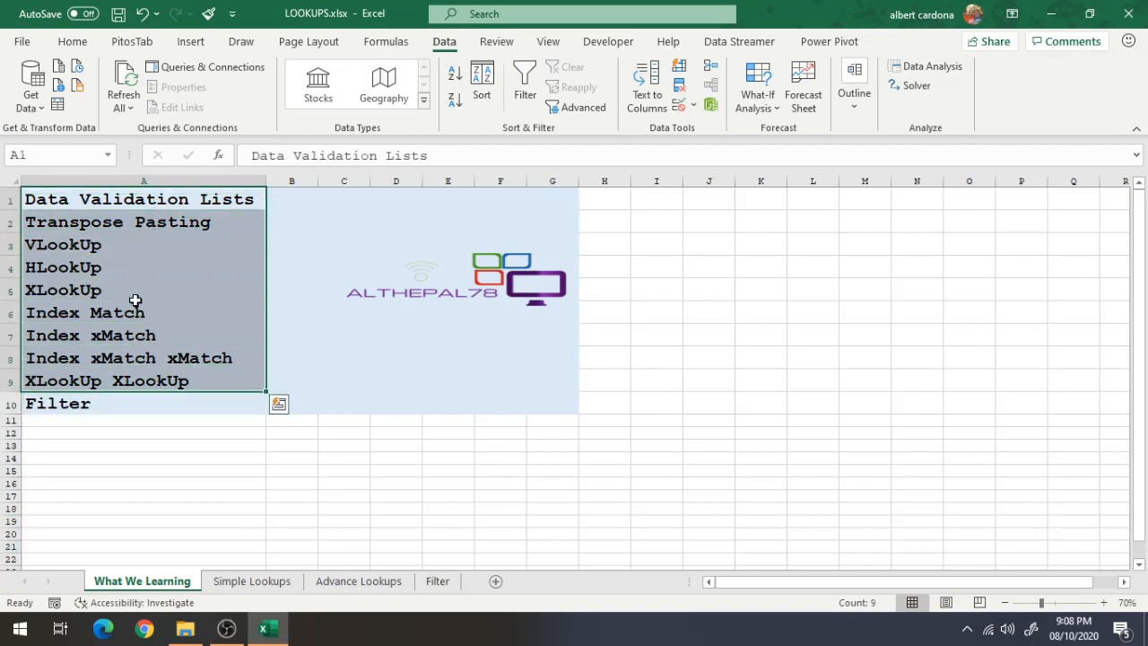
left_click_drag(103, 205, 92, 377)
left_click(92, 361)
left_click(143, 398)
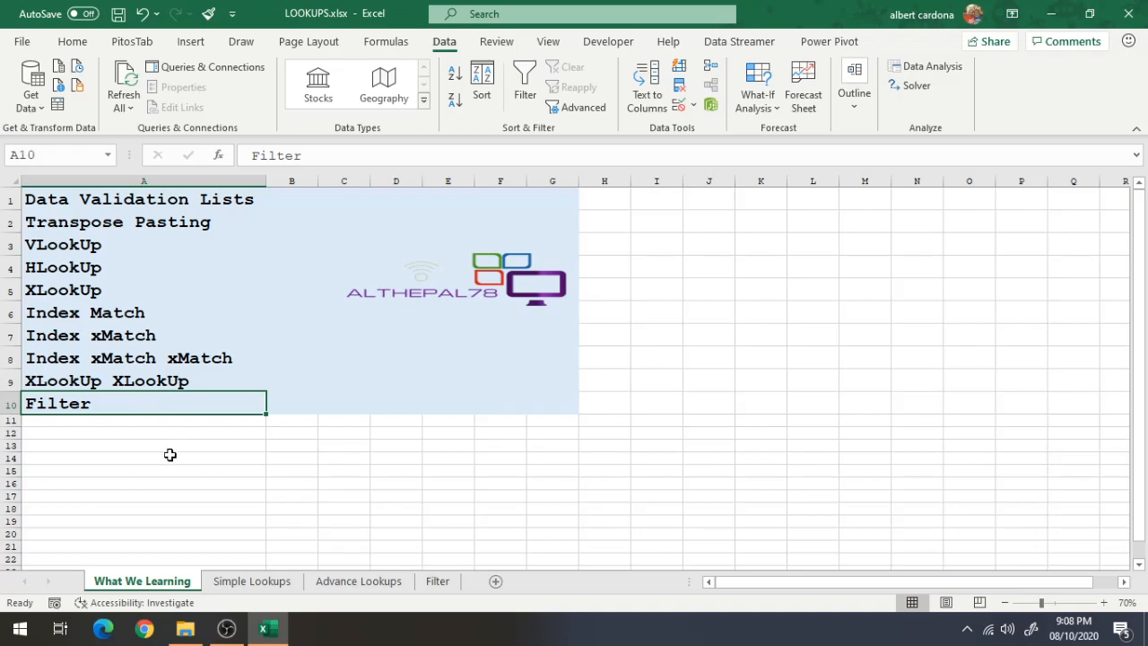
On the Simple Lookups sheet, copy the whole ID, First and Last table in A1:C13.
left_click(256, 588)
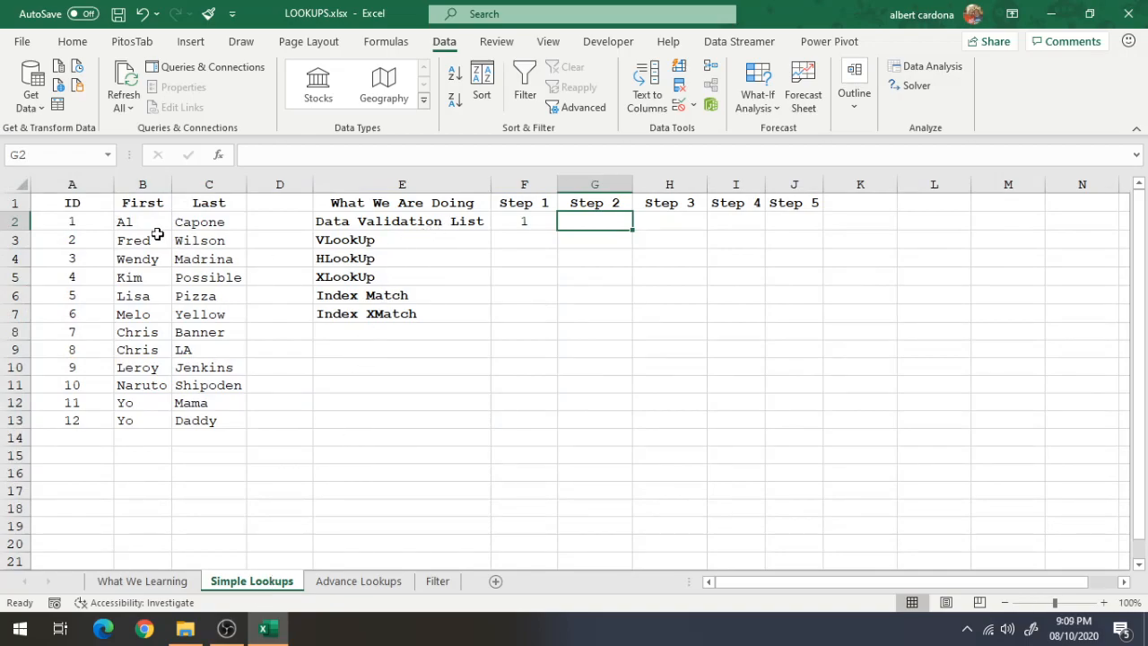
left_click_drag(72, 203, 244, 422)
left_click(101, 206)
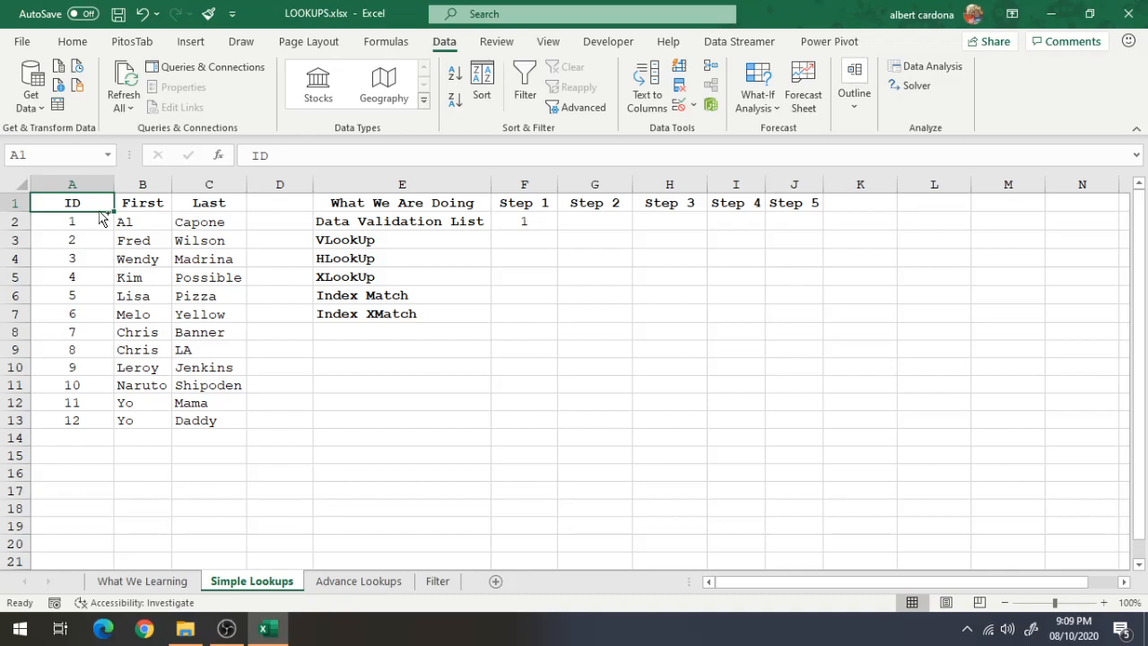
key("ctrl+shift+Down")
key("ctrl+shift+Right")
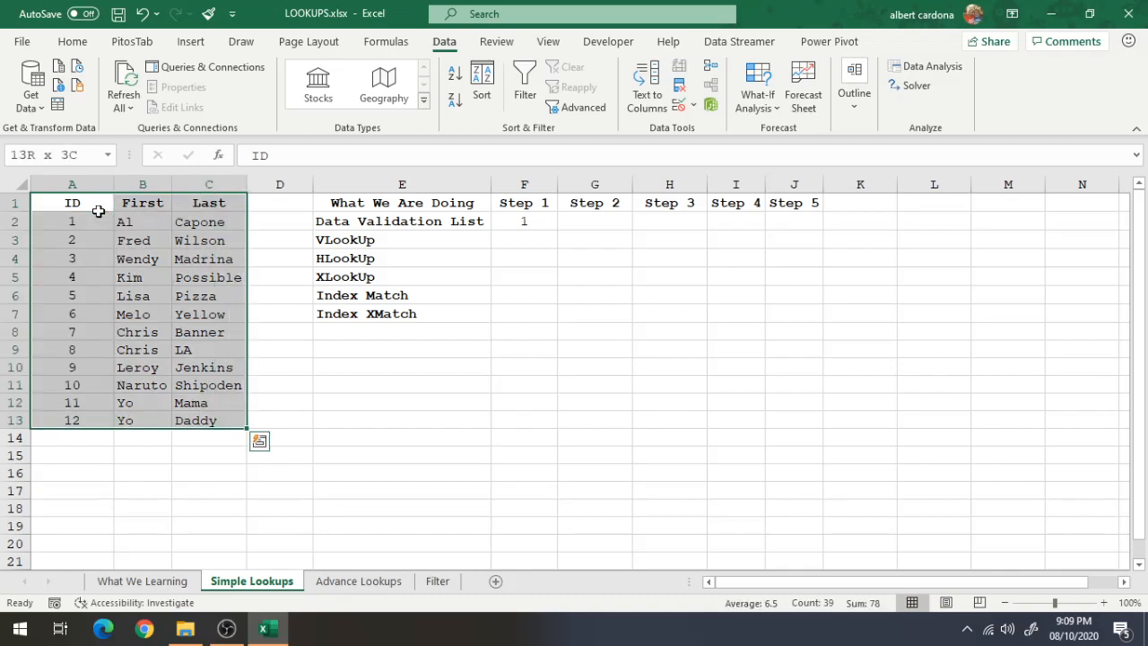
left_click(99, 209)
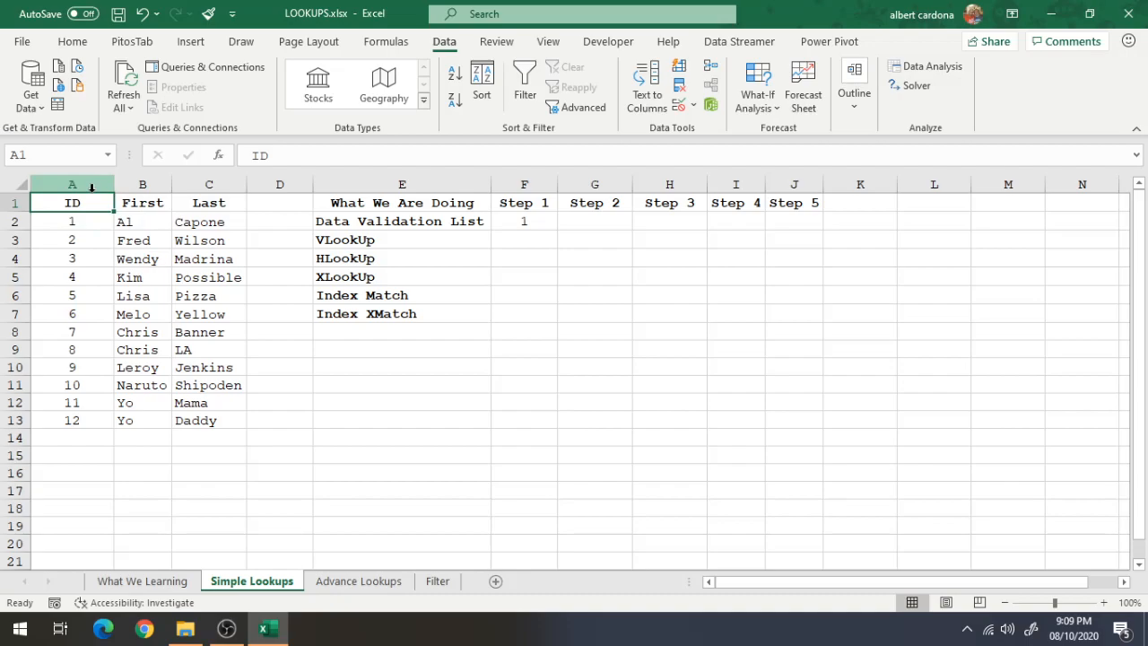
key("ctrl+shift+Right")
key("ctrl+shift+Down")
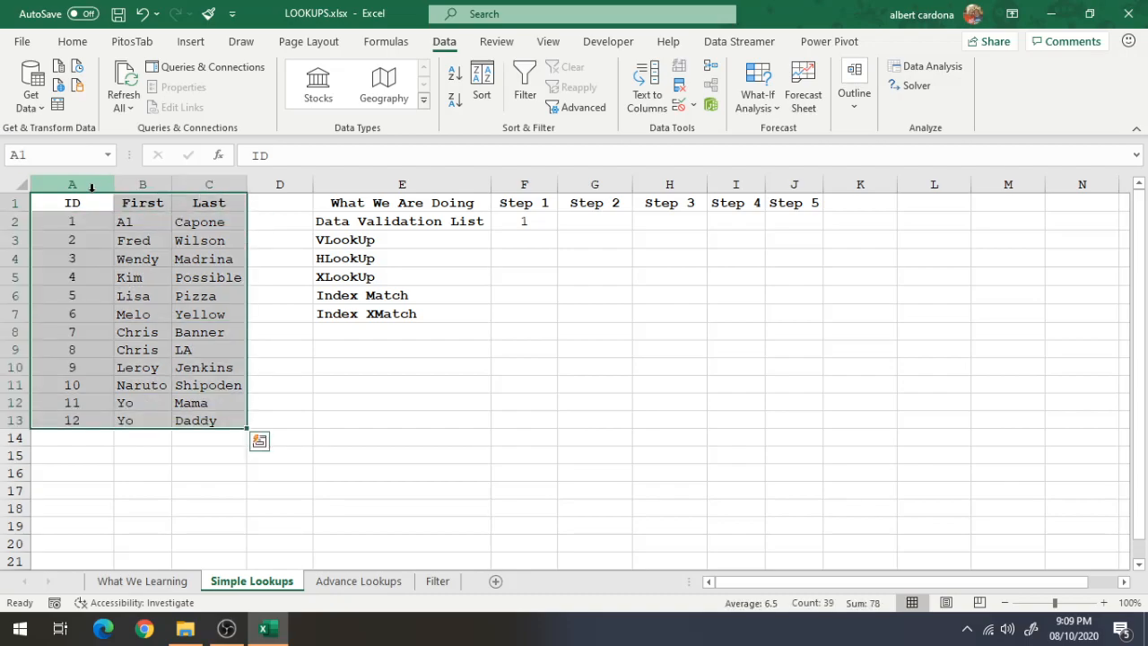
key("ctrl+c")
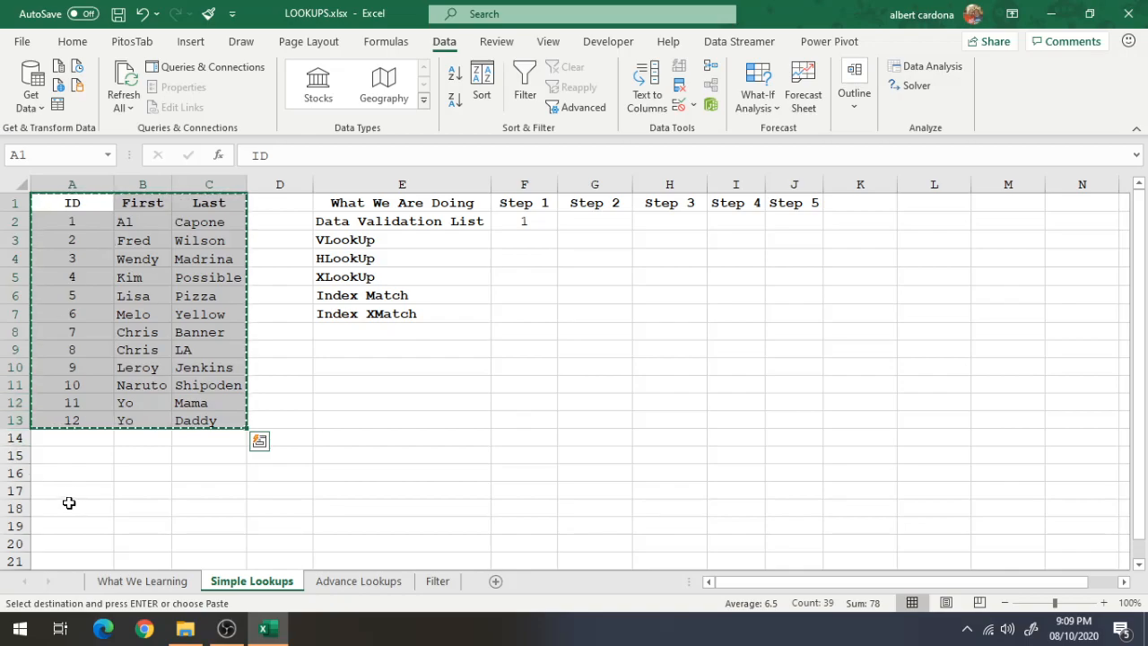
Paste the copied table transposed, starting at cell A16, using Paste Special.
left_click(65, 474)
right_click(67, 478)
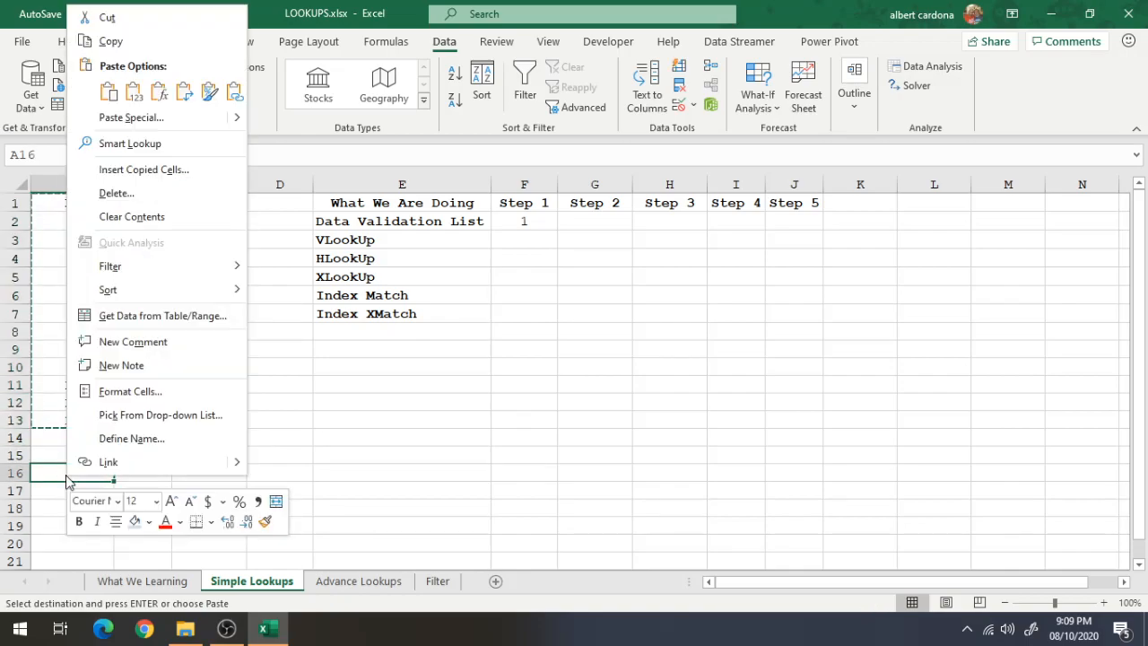
left_click(184, 93)
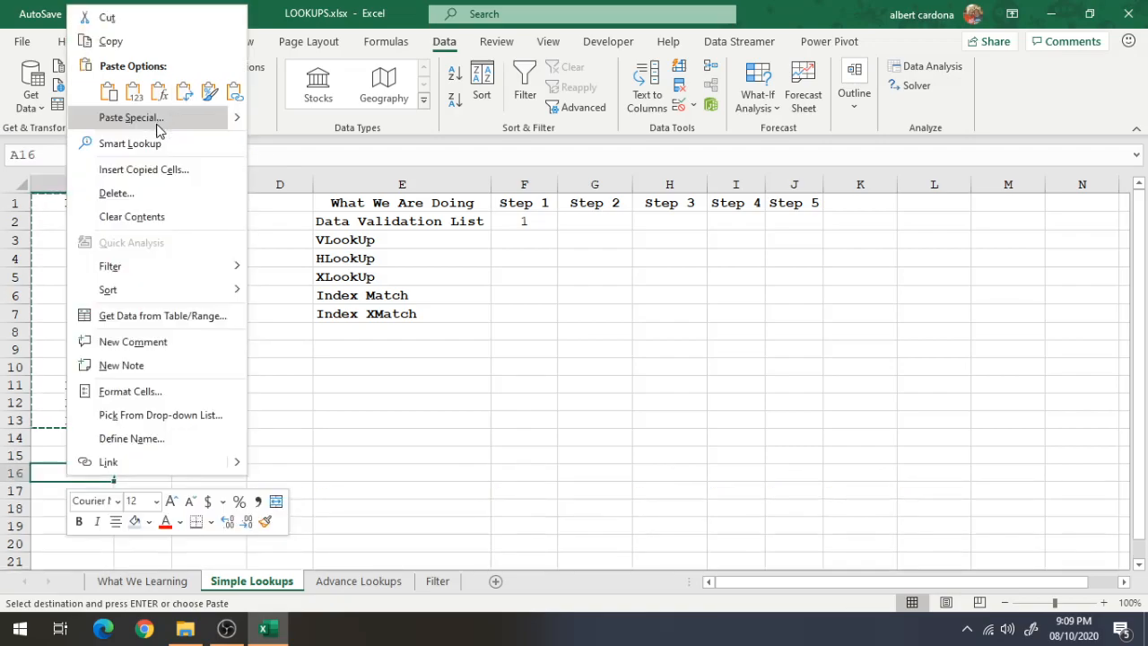
left_click(156, 120)
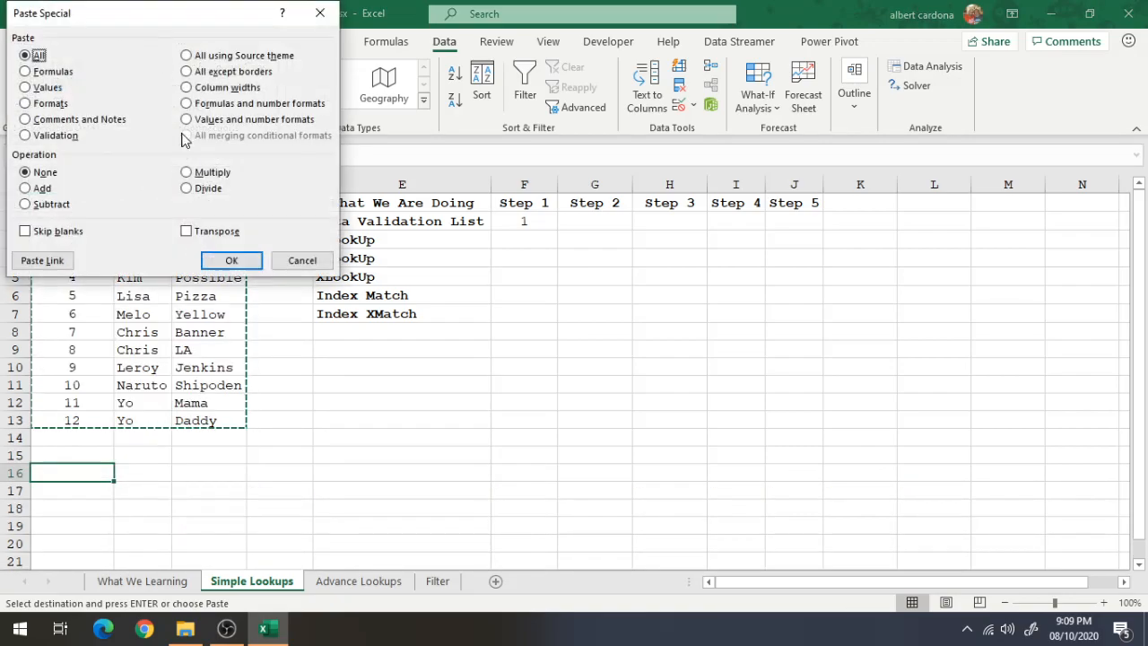
left_click(229, 260)
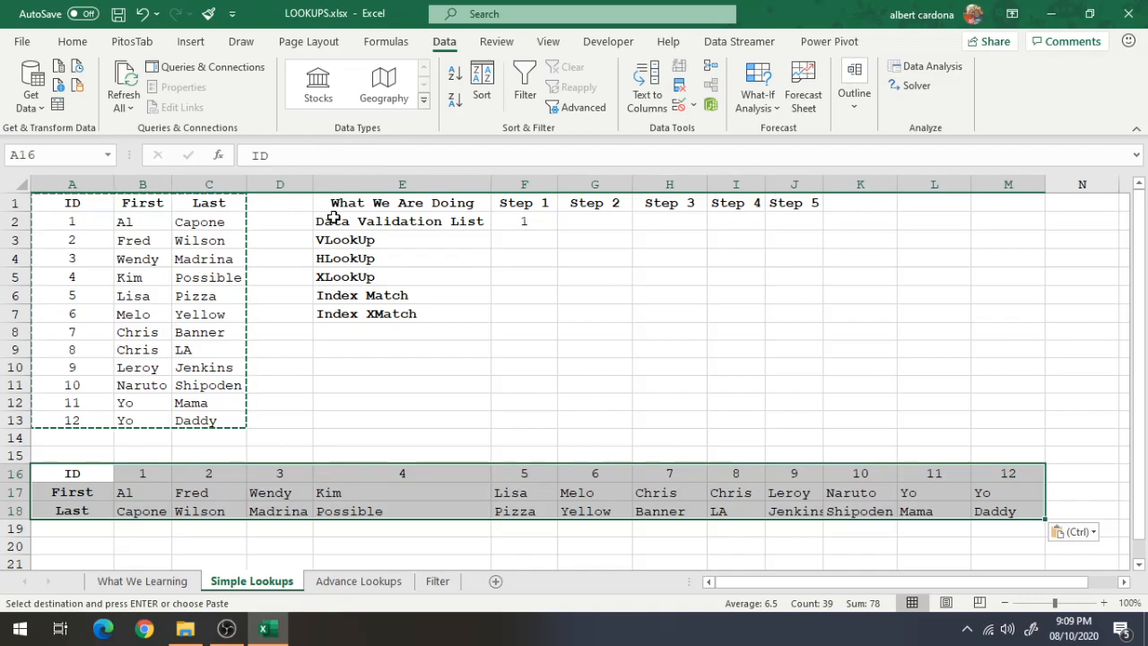
Autofit the widths of columns A through M and clear the copy selection.
mouse_move(81, 183)
left_mouse_down()
mouse_move(708, 154)
mouse_move(981, 161)
left_mouse_up()
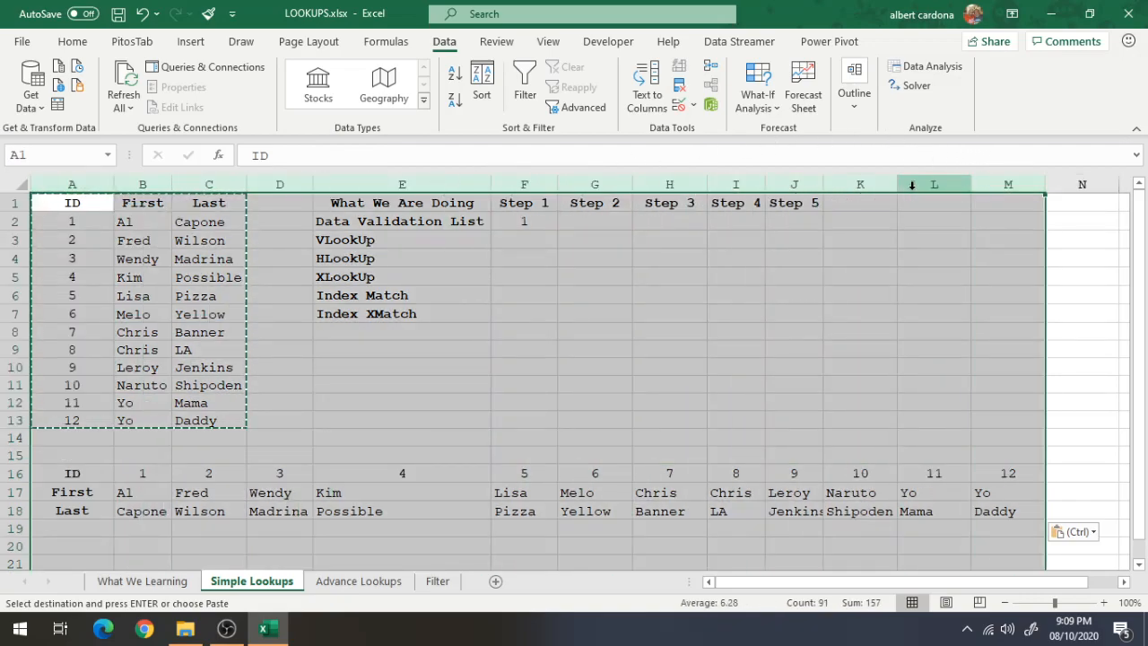
double_click(897, 184)
key("Escape")
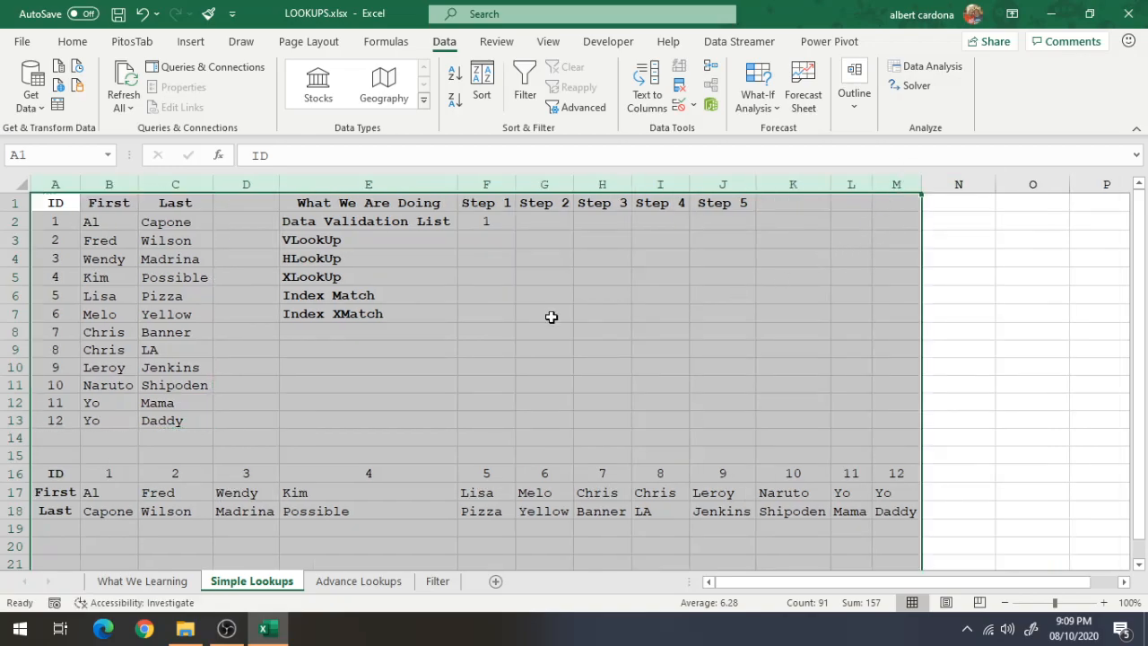
left_click(421, 384)
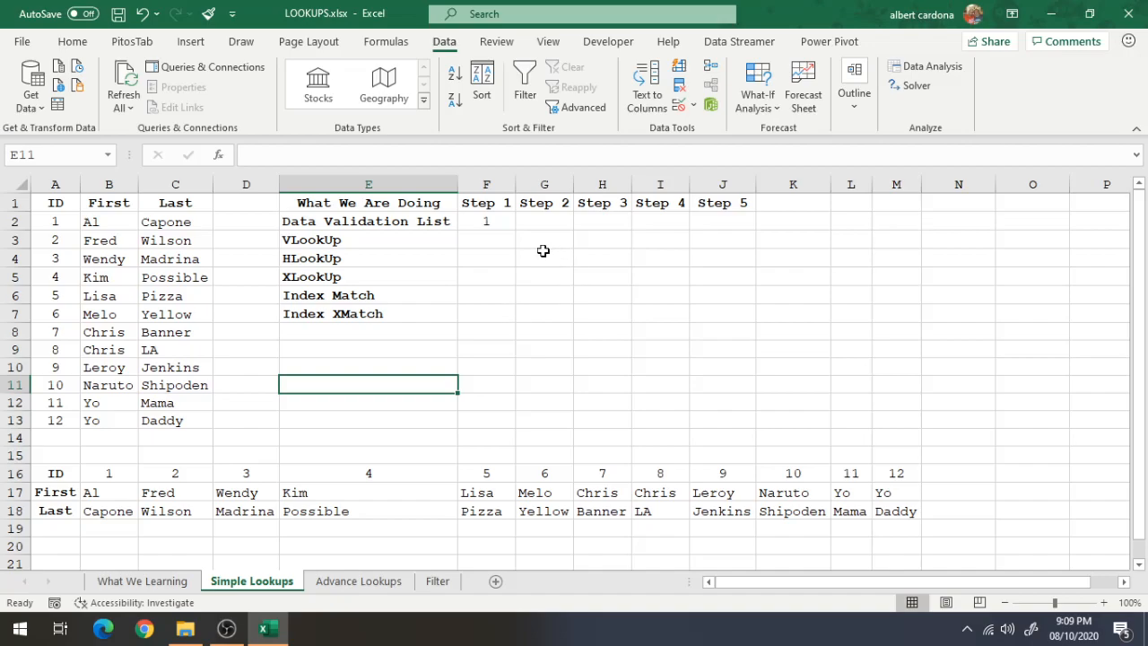
Look through the existing drop-down list in F2 and choose 1.
left_click(460, 222)
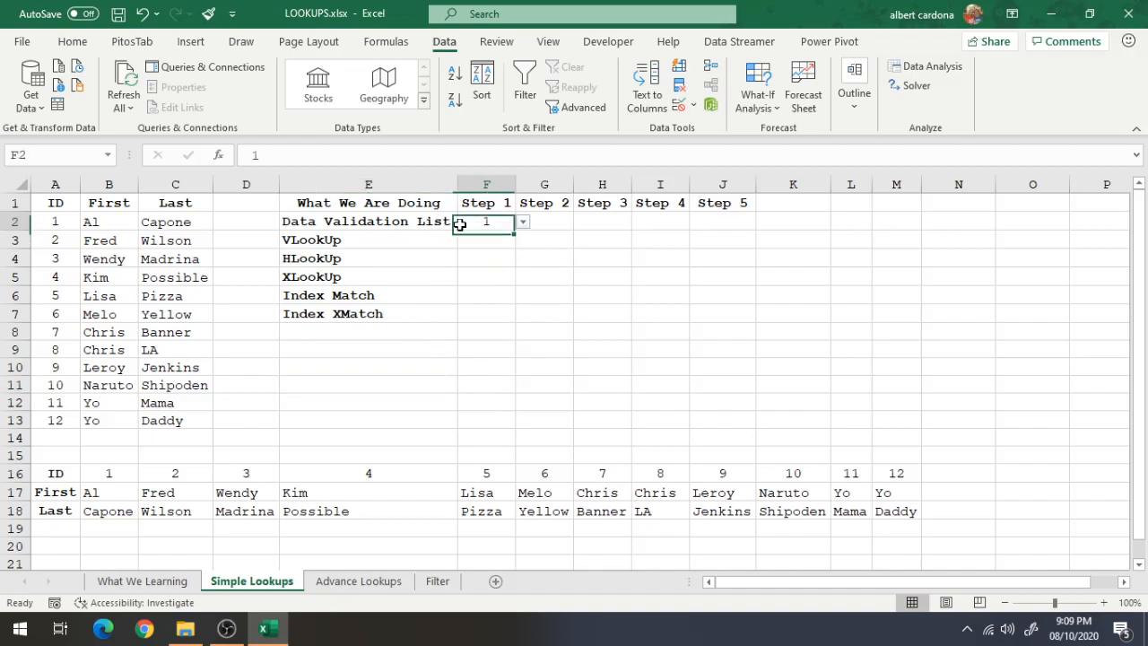
left_click(522, 222)
scroll(520, 242, "down", 2)
scroll(521, 242, "up", 2)
left_click(495, 235)
Open Data Validation for cell G2 and set it to allow a List.
left_click(553, 220)
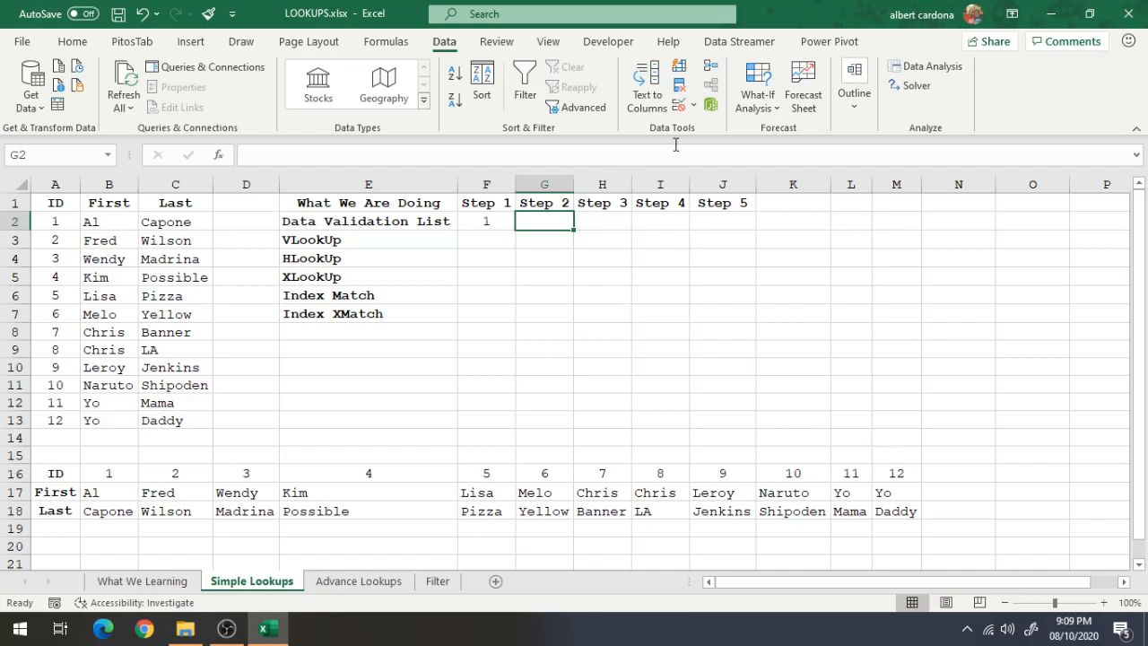
left_click(84, 41)
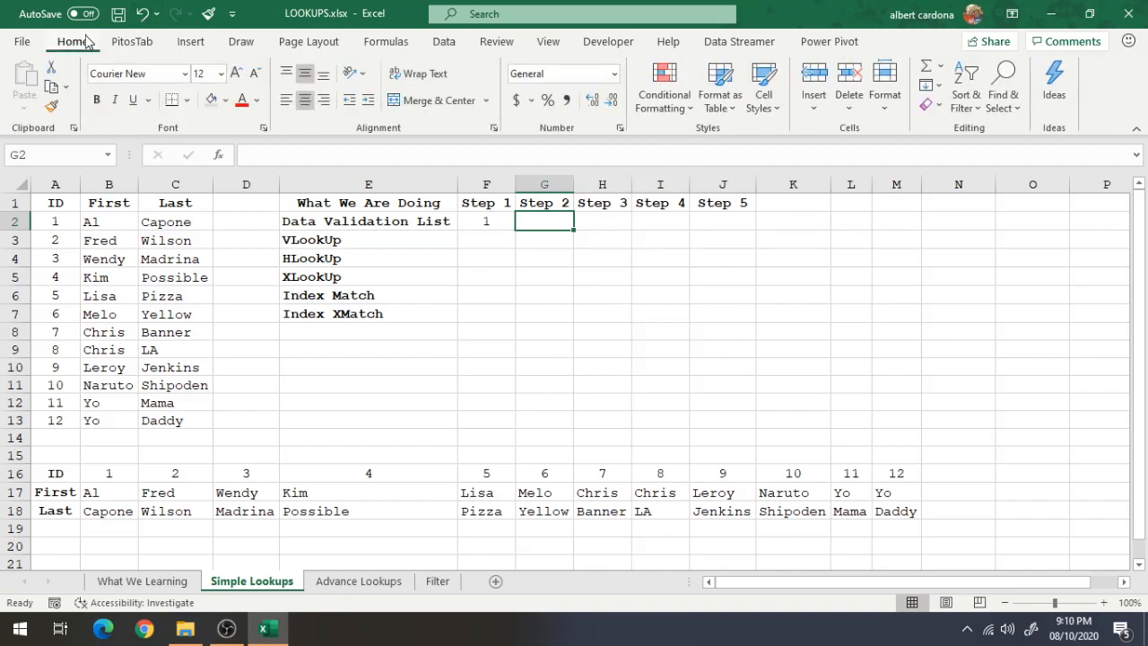
left_click(445, 41)
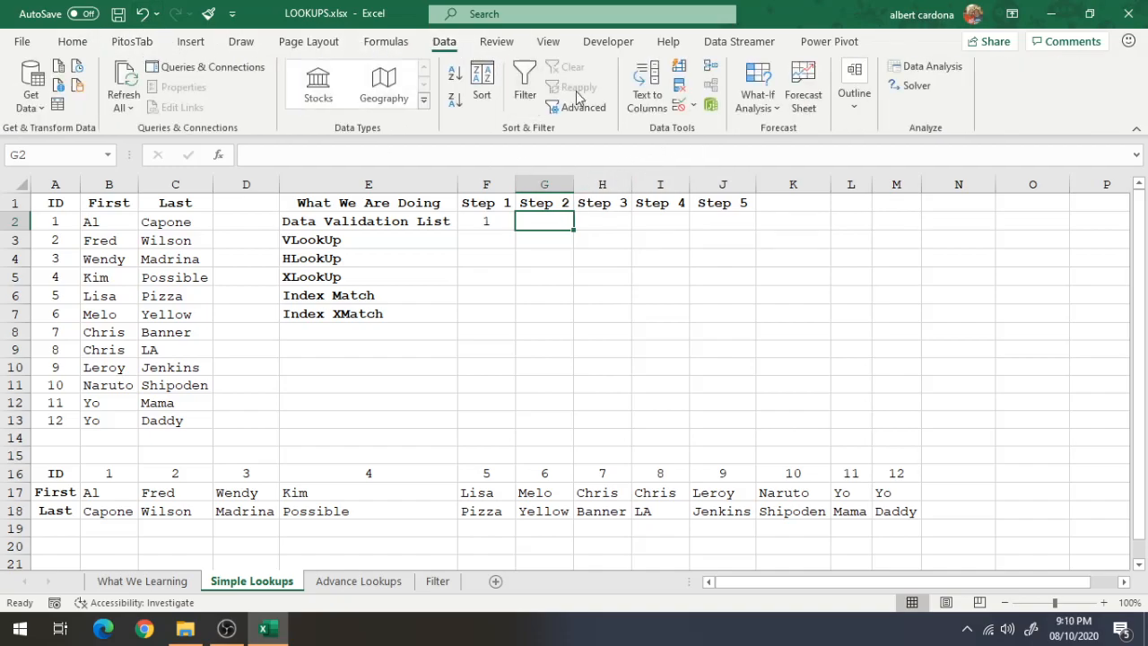
left_click(694, 106)
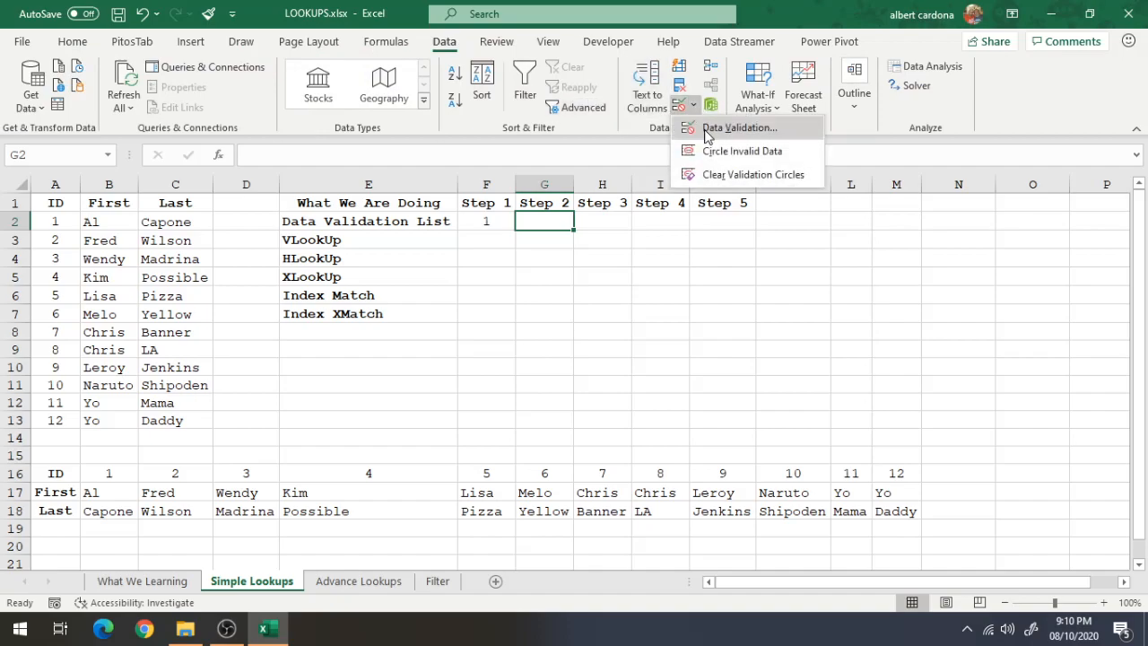
left_click(713, 131)
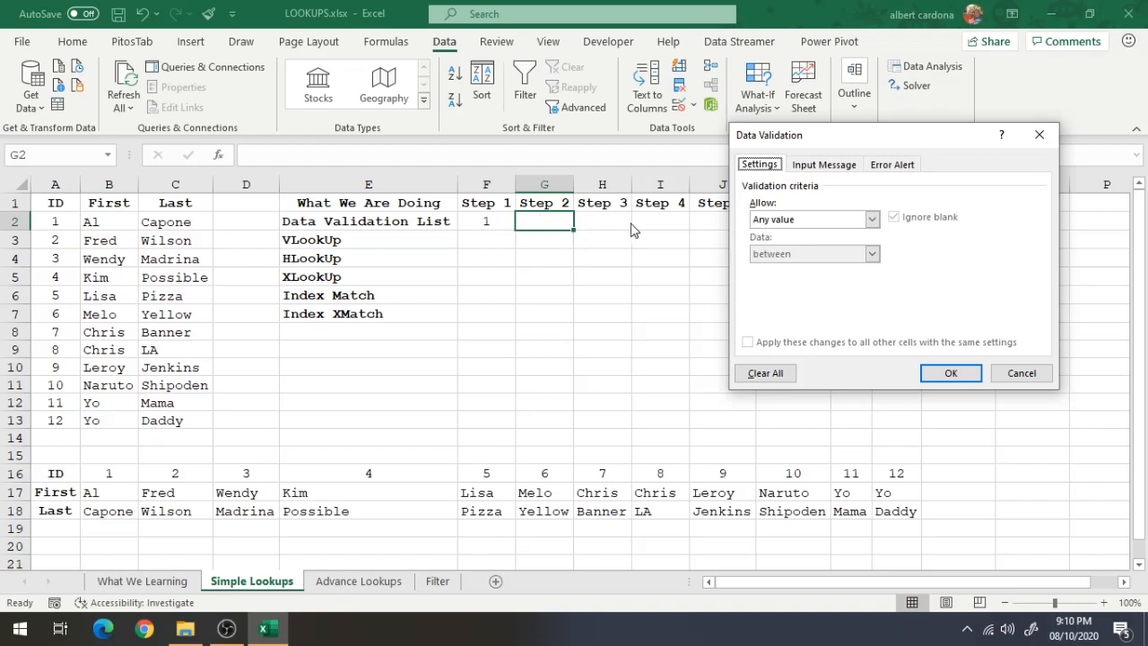
left_click(773, 220)
left_click(759, 267)
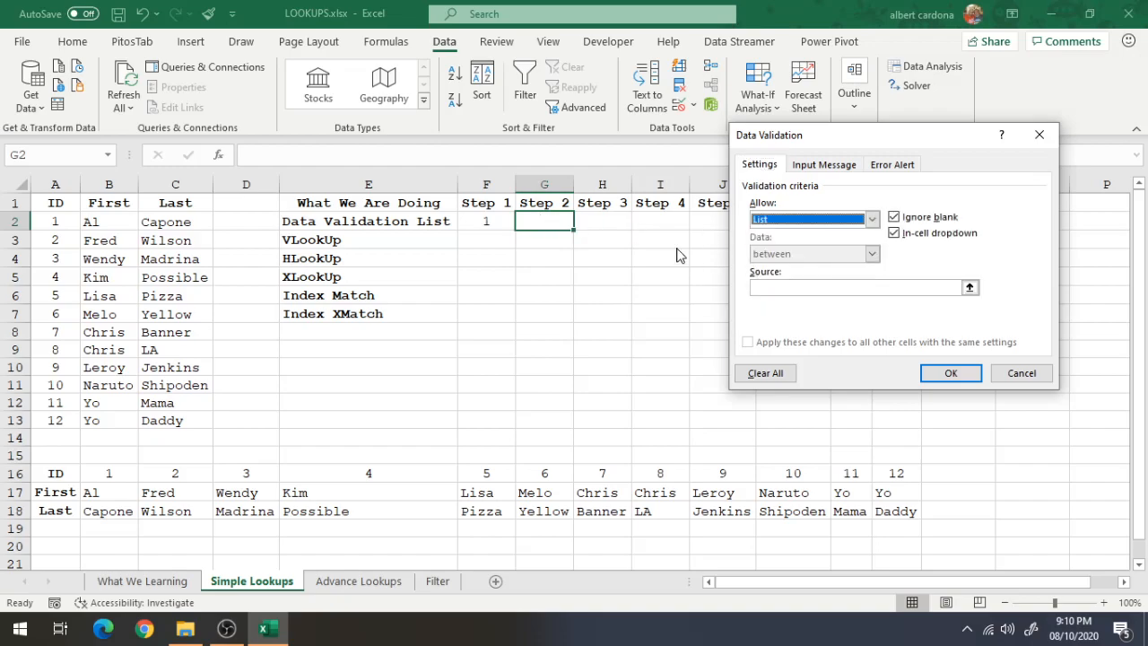
left_click(959, 287)
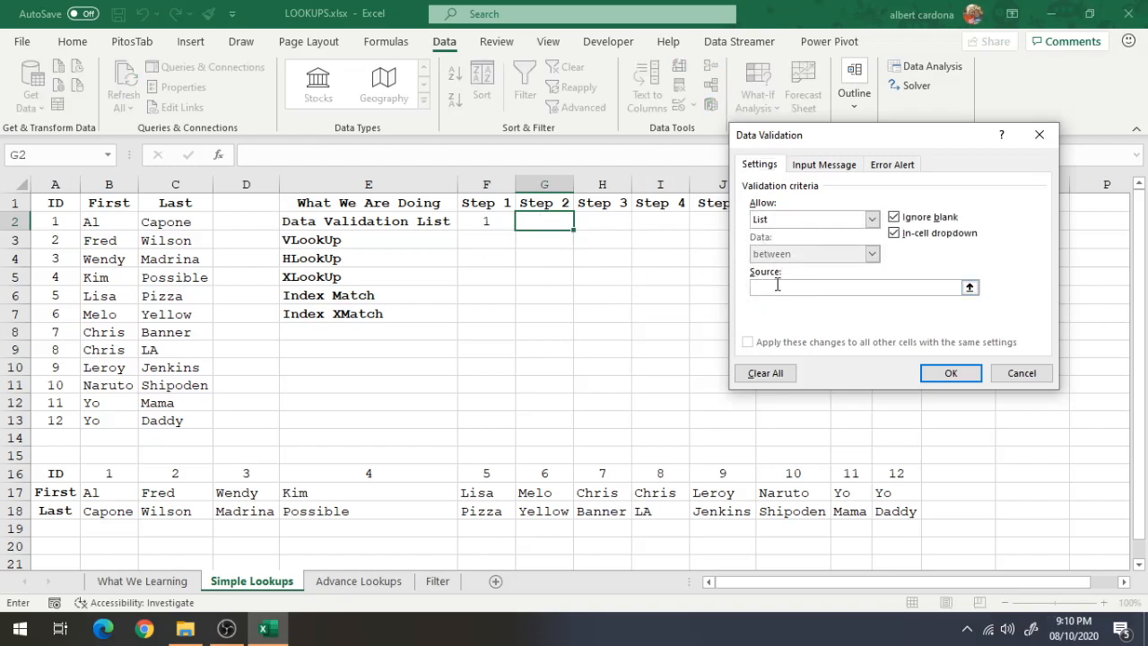
left_click(782, 220)
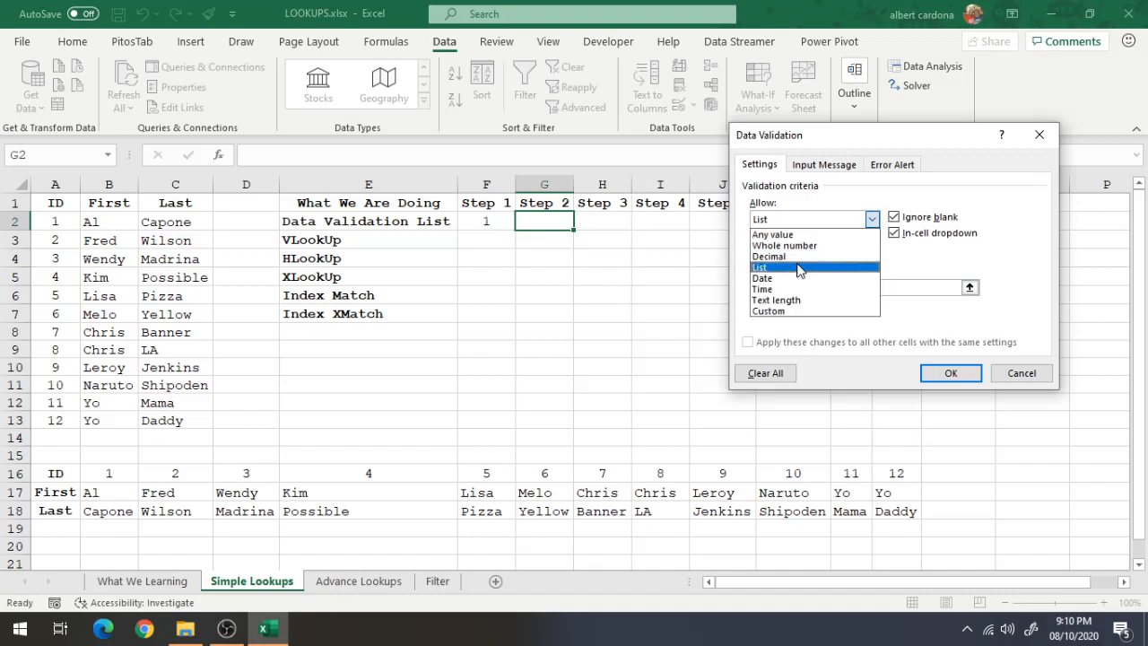
left_click(797, 267)
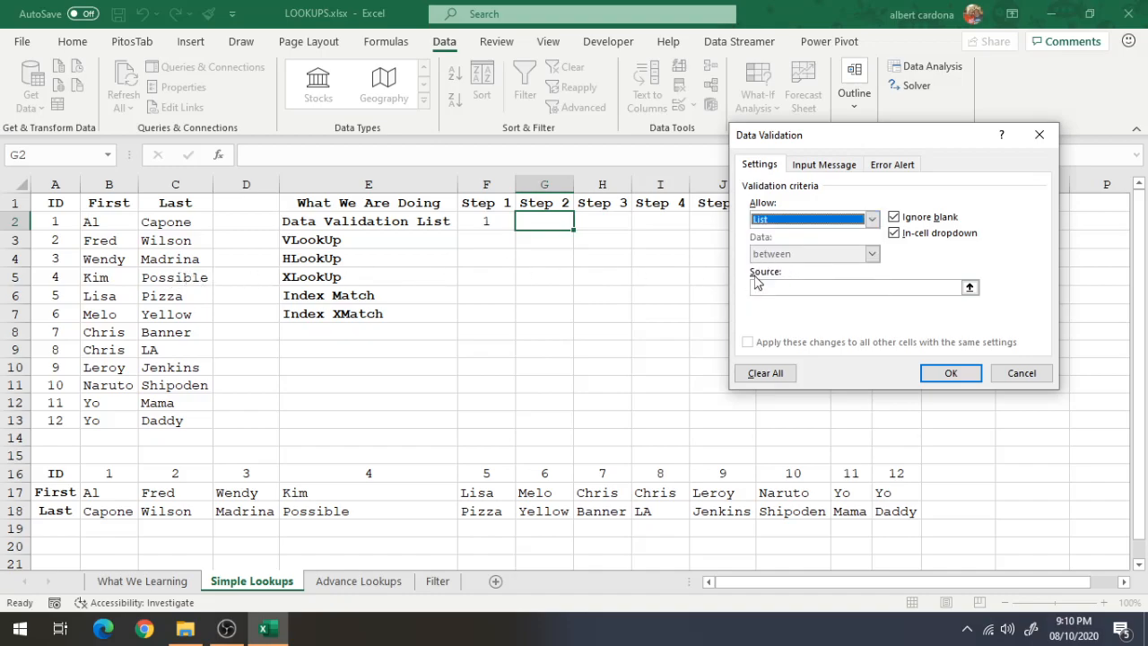
left_click(835, 221)
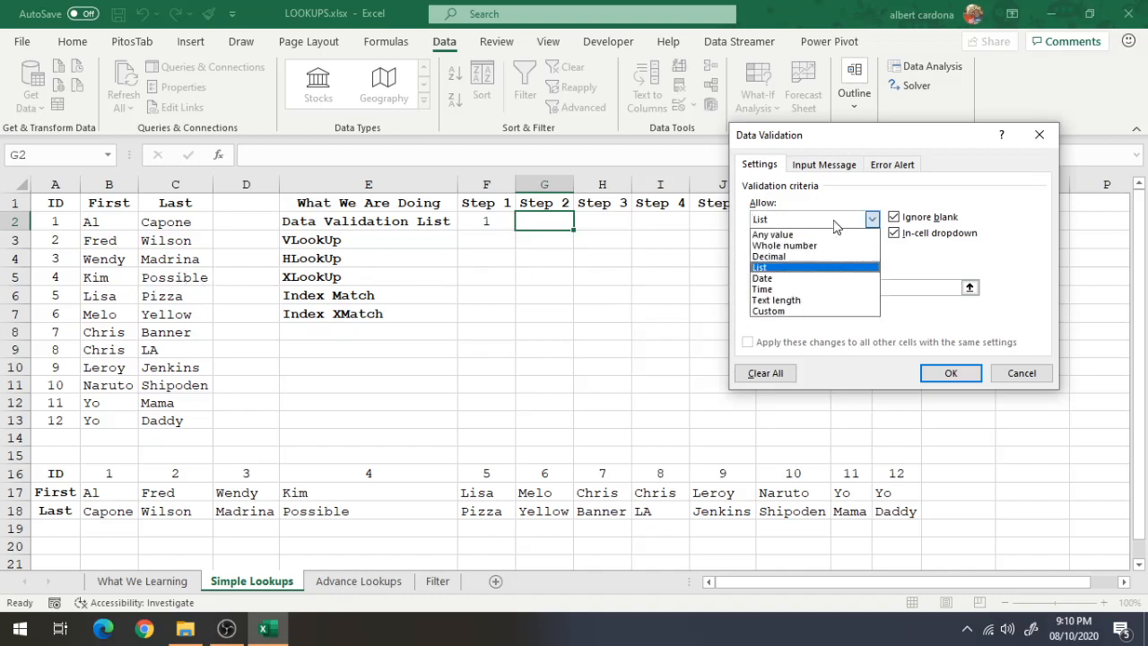
left_click(806, 267)
Set the list source to =$C$2:$C$13, confirm the validation, and pick the first last name in G2's drop-down.
left_click(793, 287)
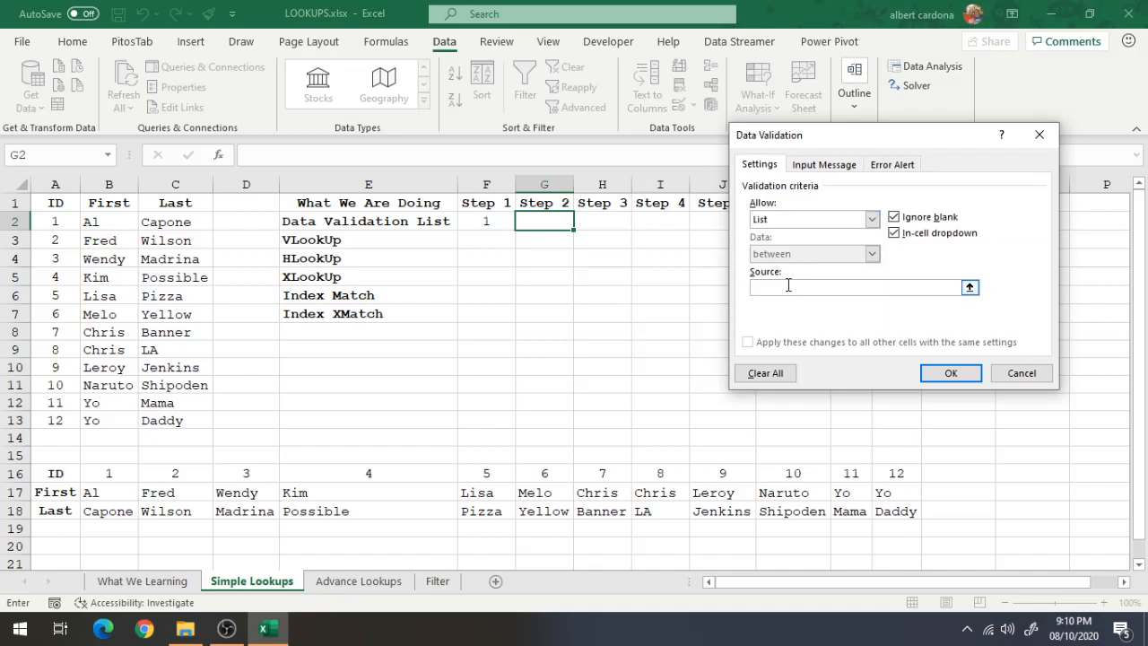
left_click(198, 214)
key("ctrl+shift+Down")
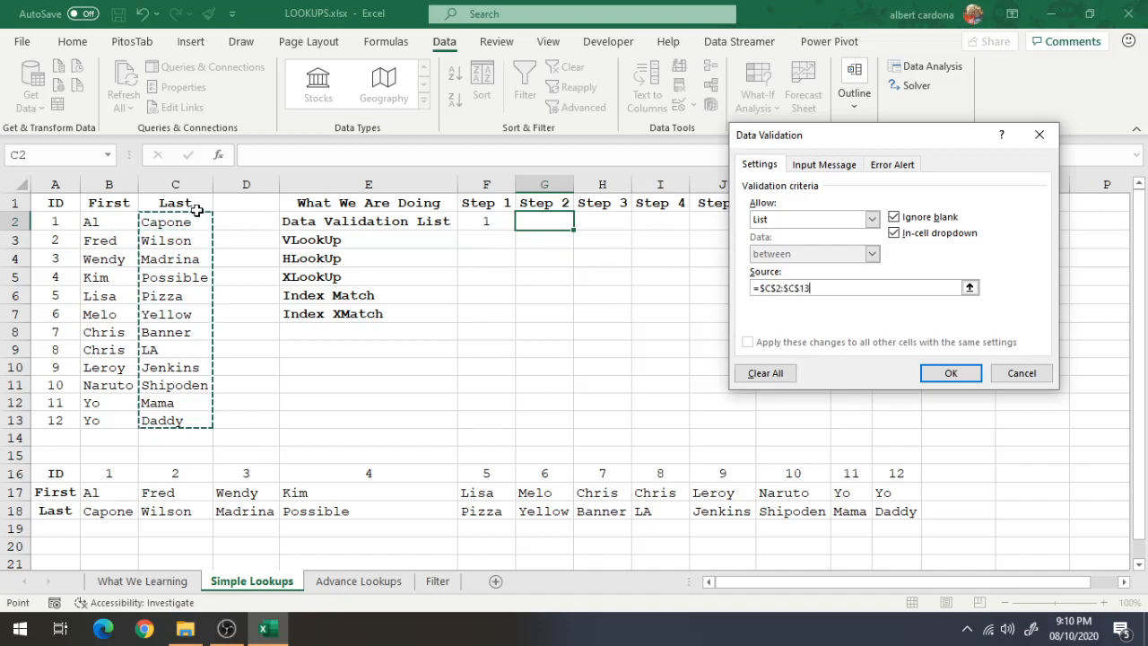
key("Return")
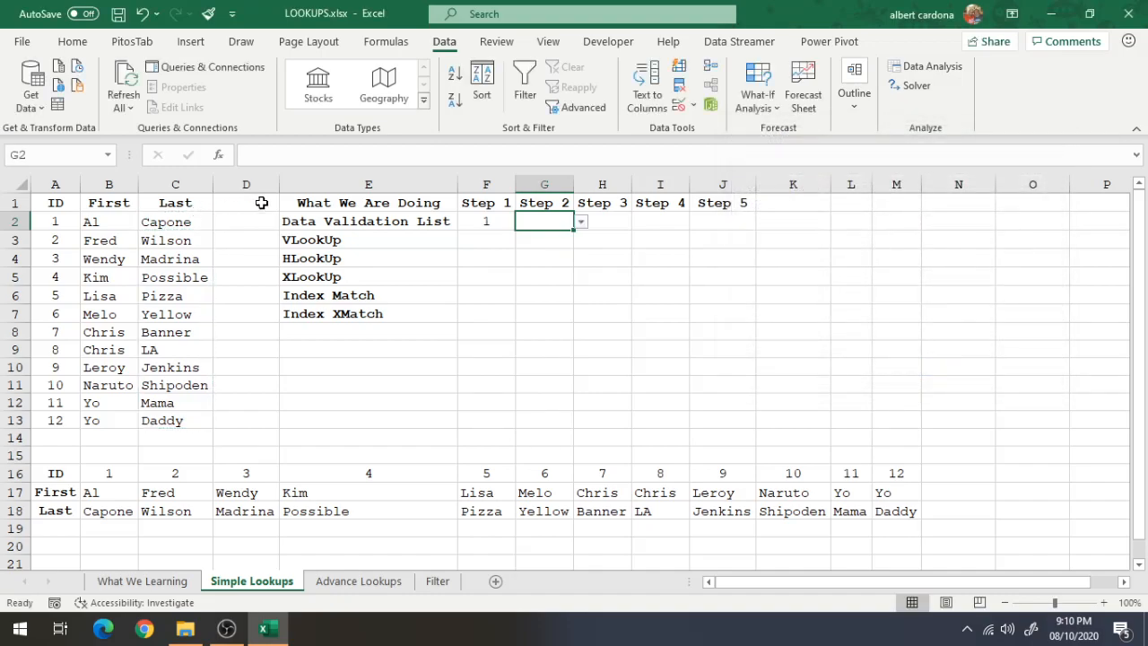
left_click(582, 222)
left_click(571, 233)
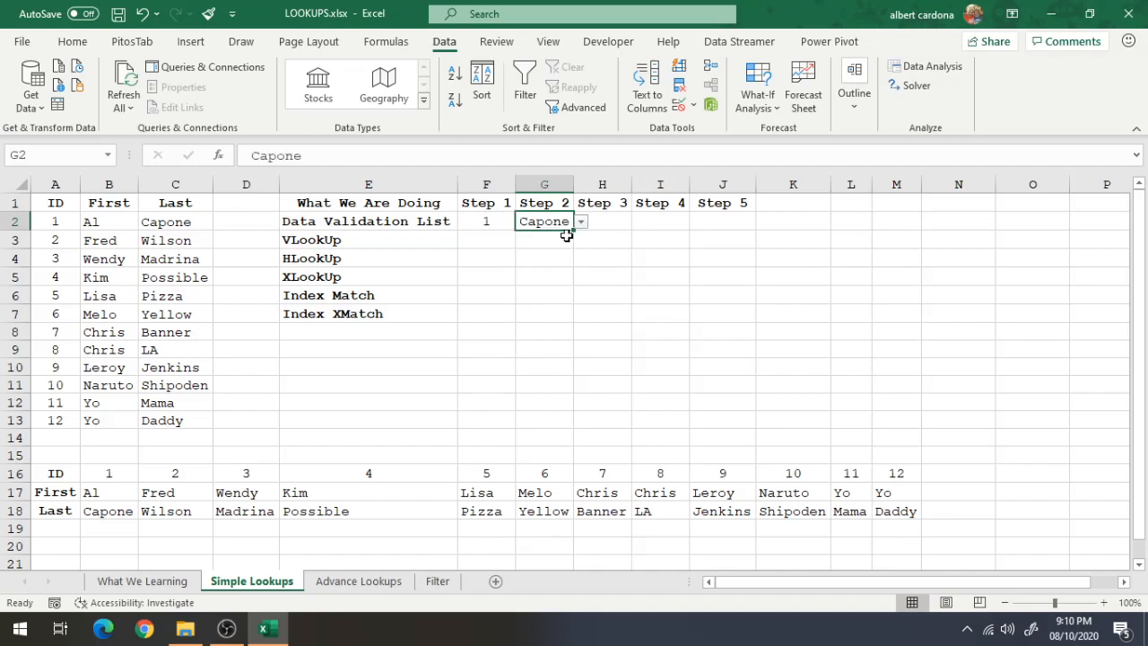
Enter 5+5= in cell F3 with the equals sign at the end.
left_click(509, 236)
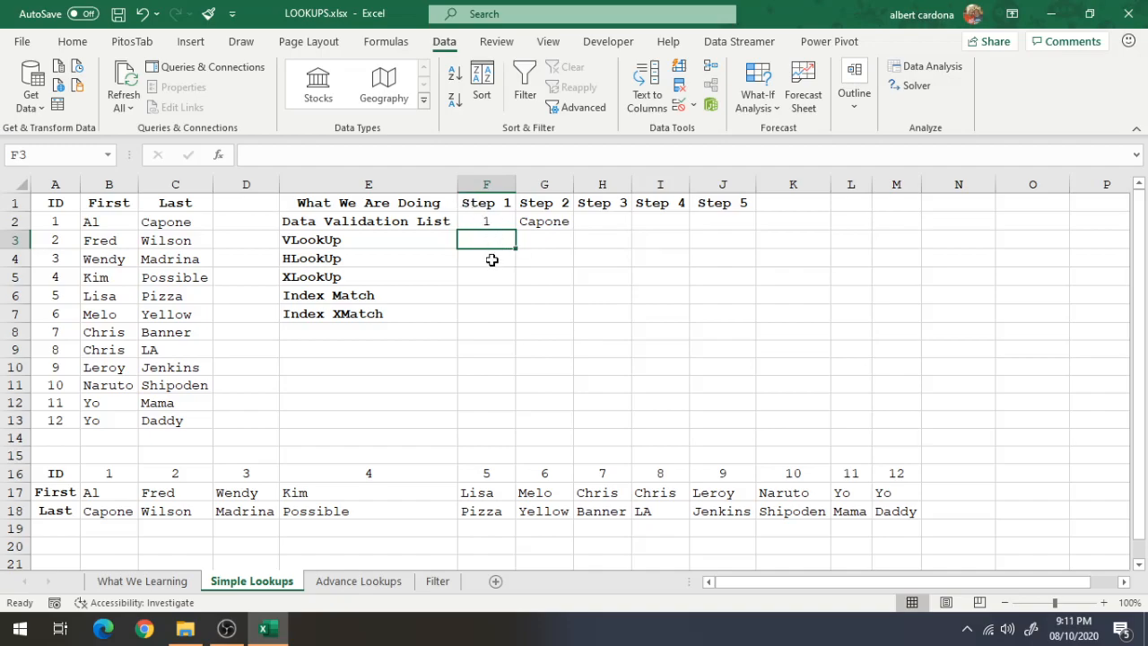
type("=")
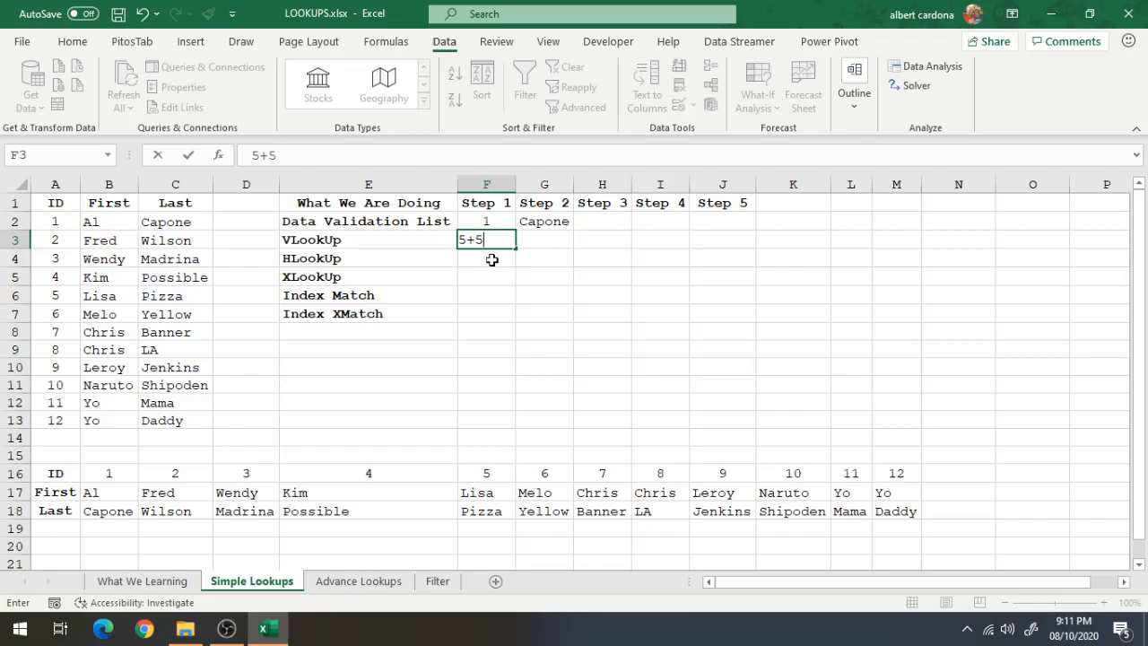
key("Return")
key("Up")
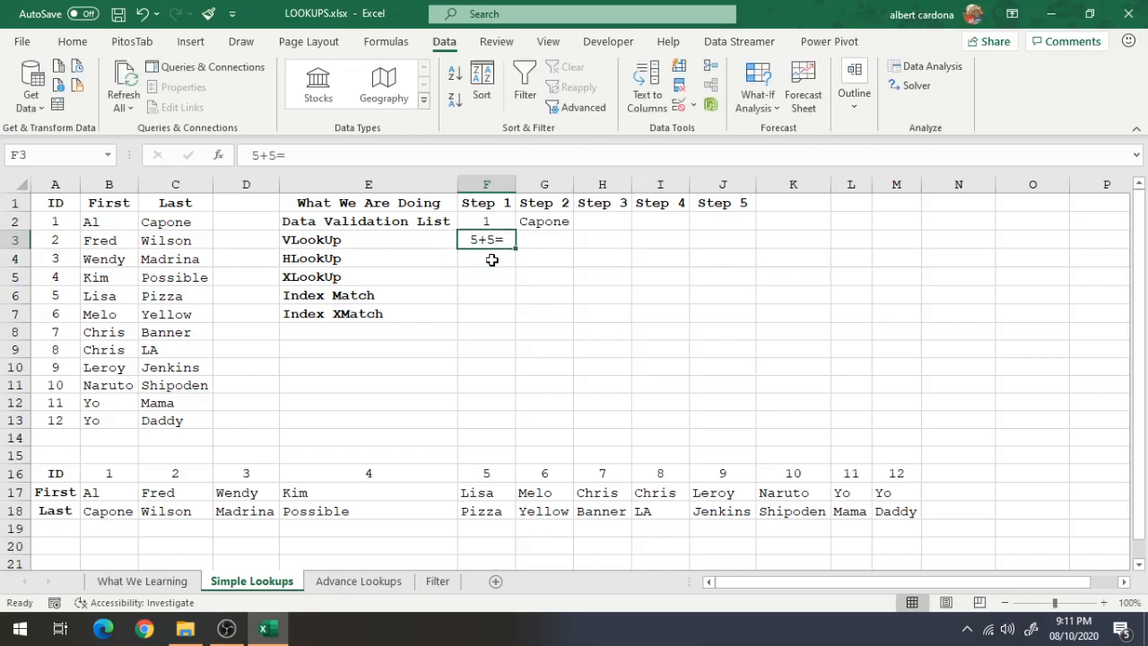
Enter the formula =5+5 in cell F3 and reselect the cell.
type("=")
key("Return")
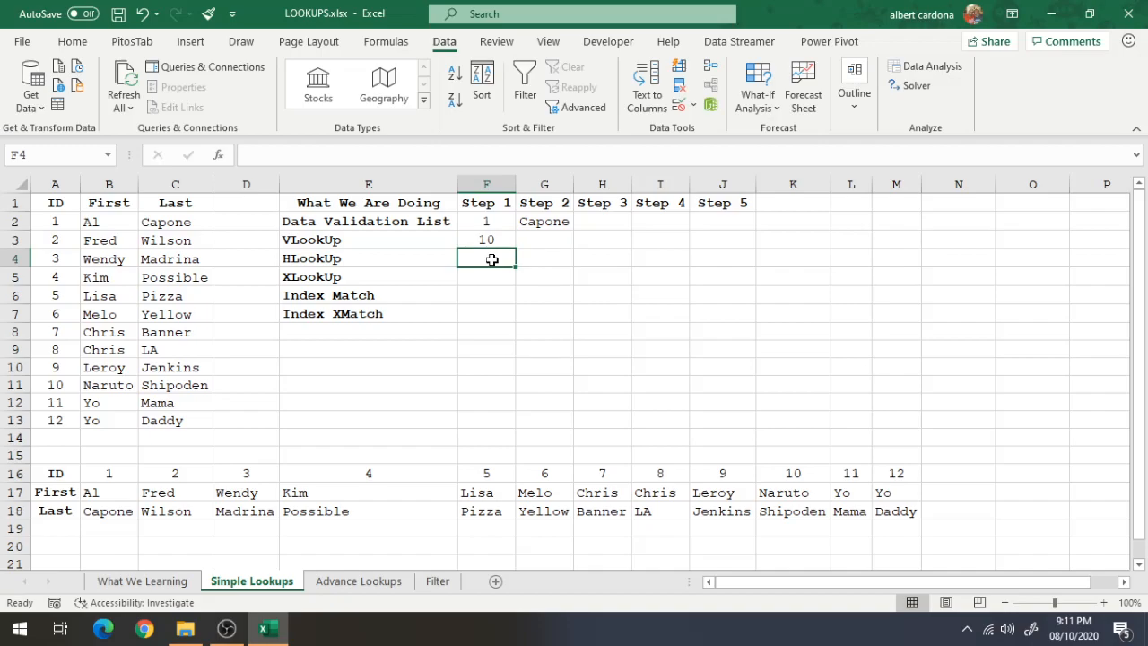
key("Up")
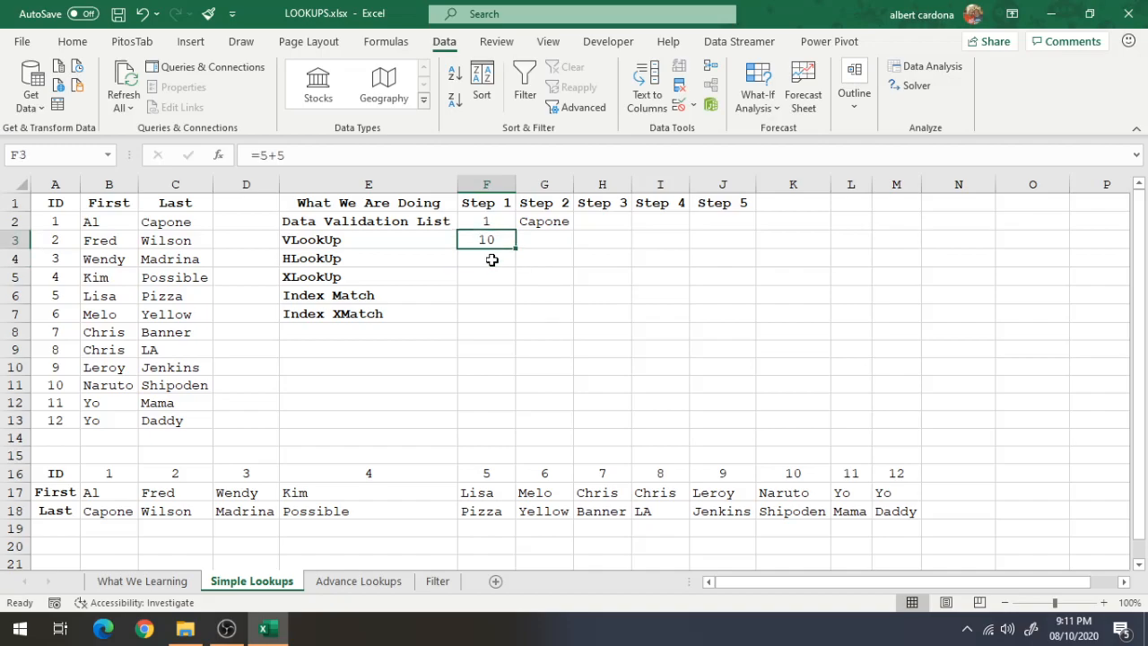
Enter =VLOOKUP(F2,A1:C13,3,FALSE) in cell F3 to return the last name for the ID in F2.
type("=")
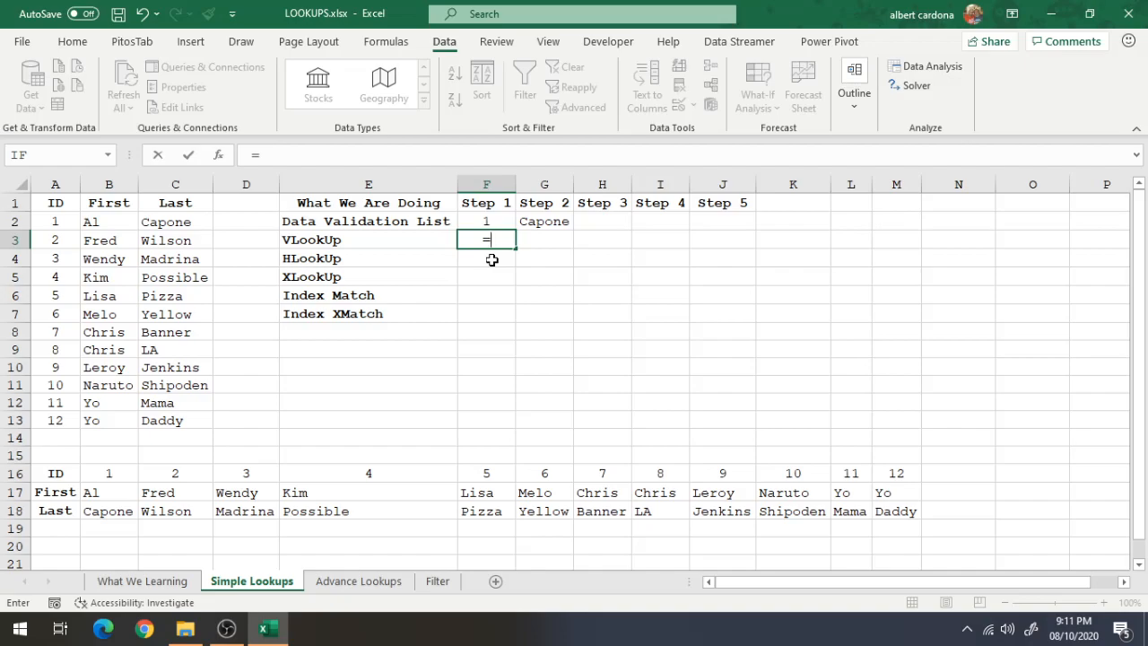
type("vl")
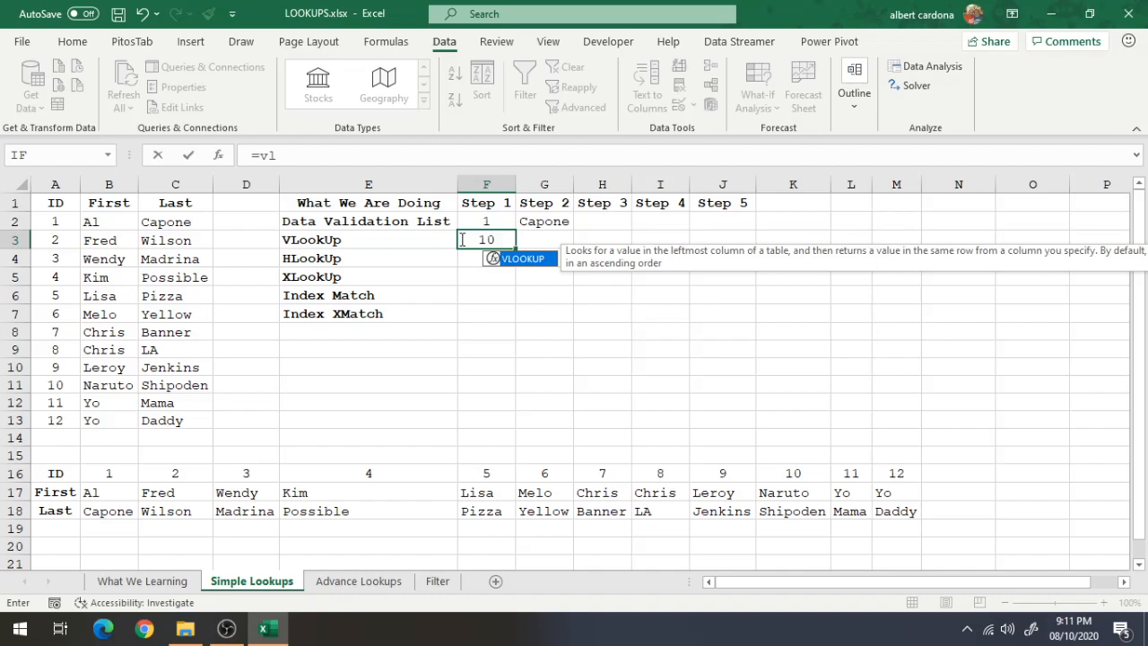
key("Tab")
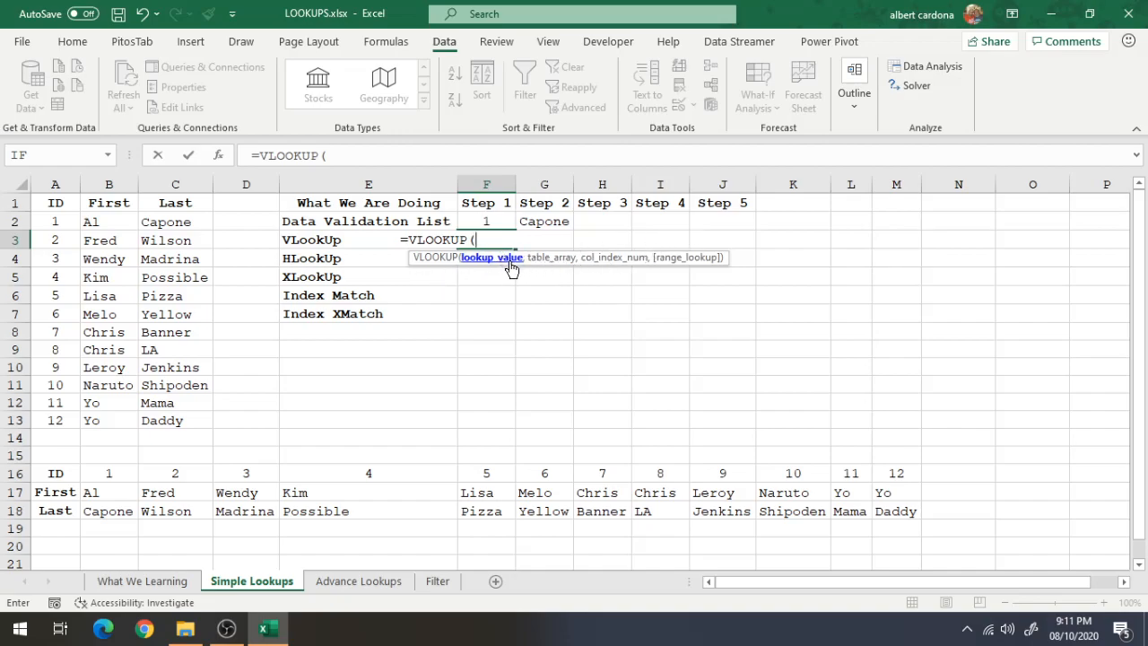
left_click(511, 224)
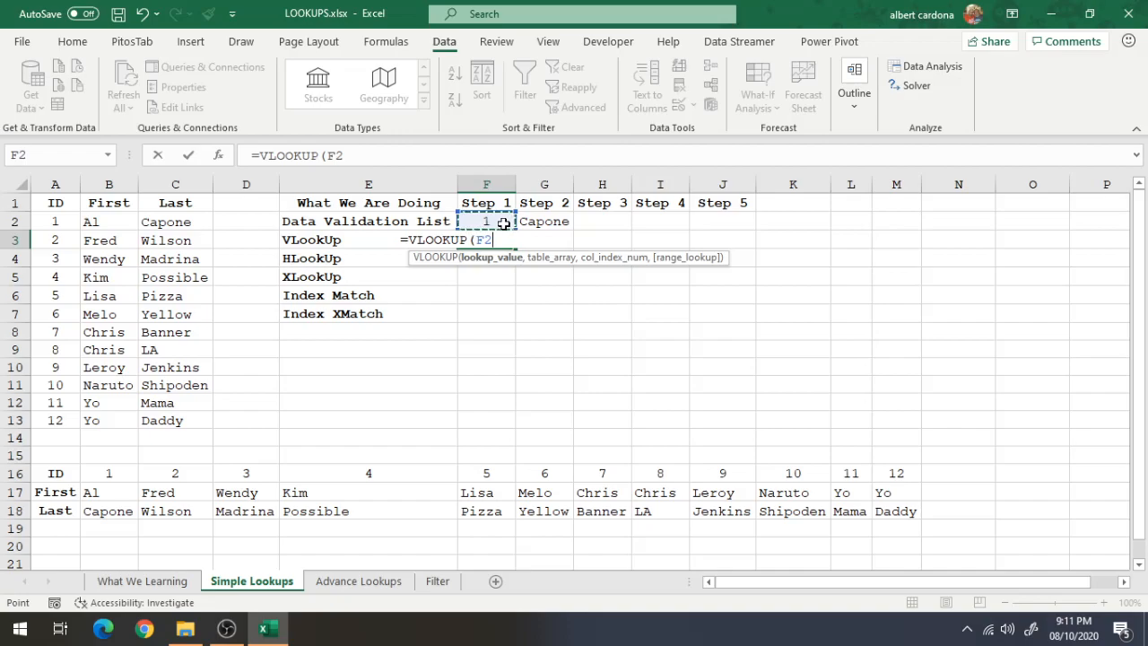
type(",")
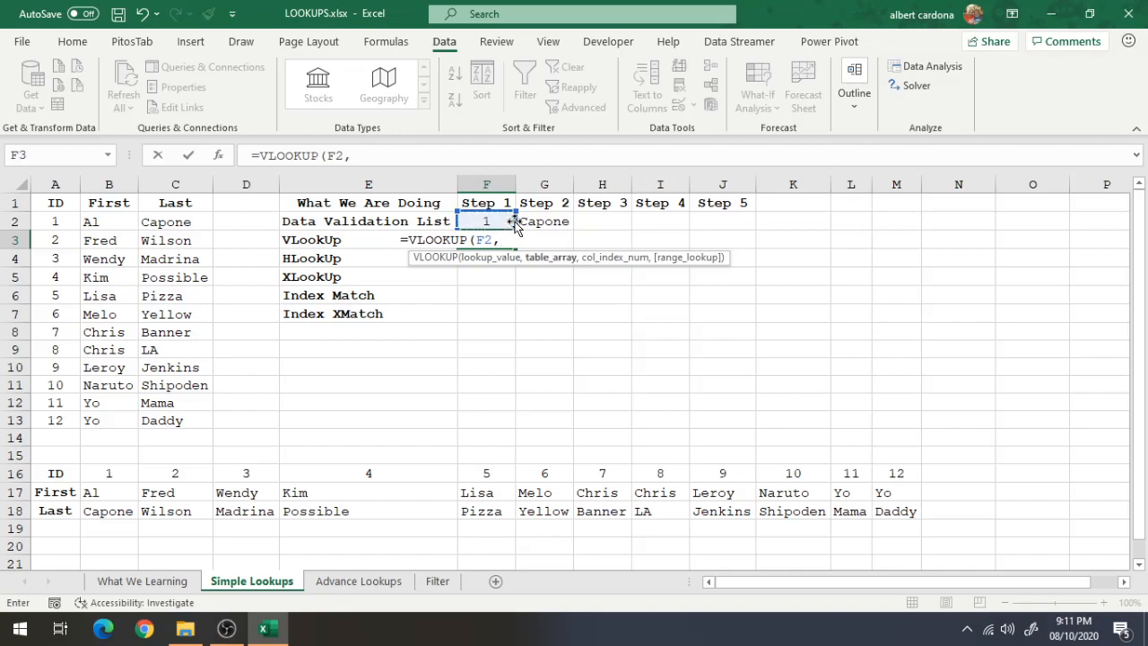
left_click_drag(36, 206, 176, 411)
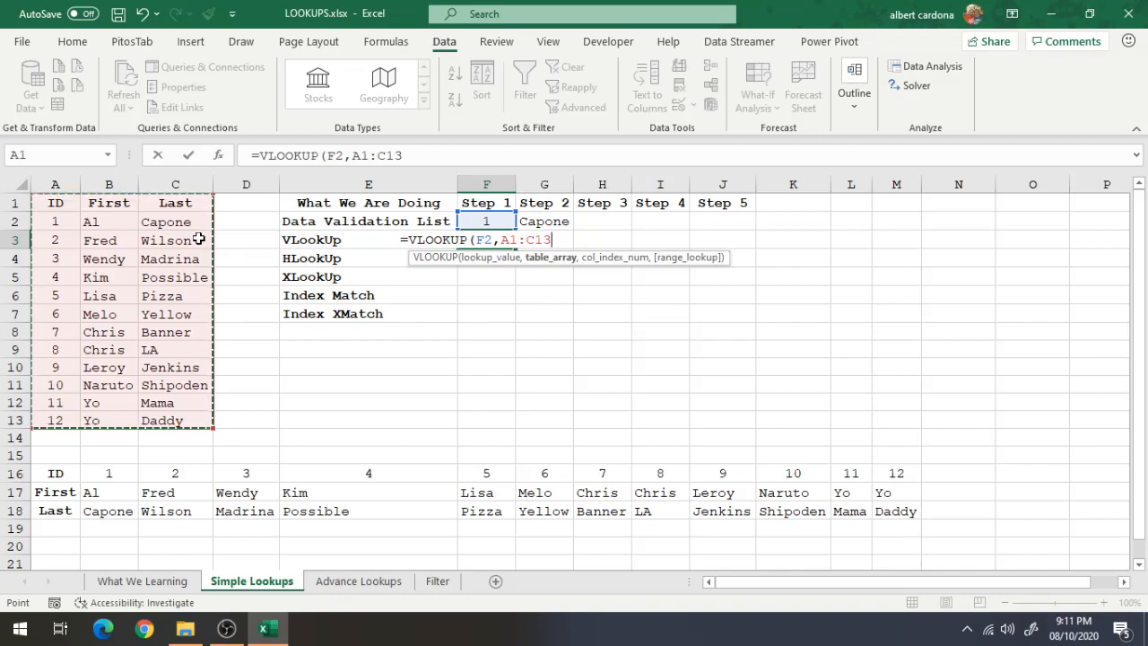
type(",3")
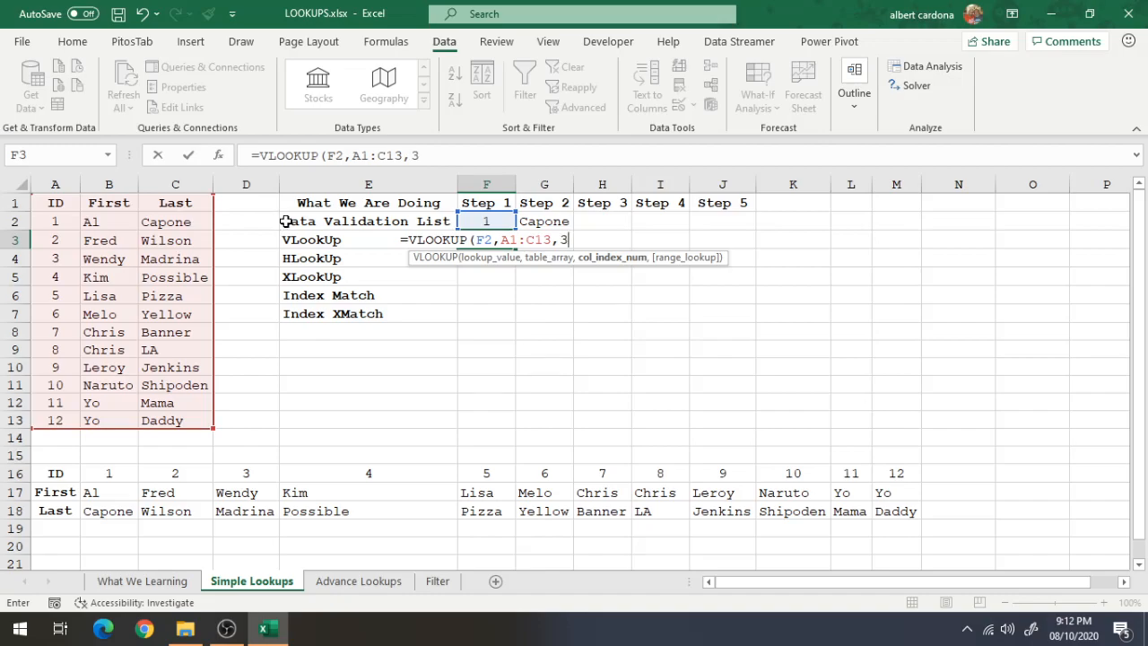
type(",")
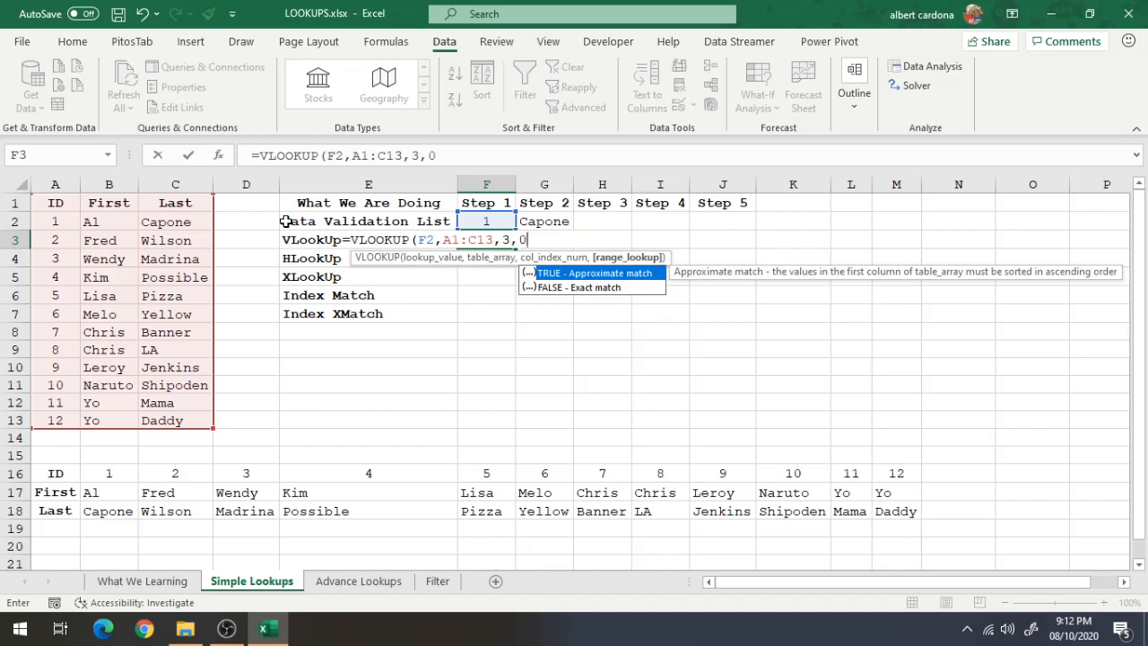
type("false)")
key("Return")
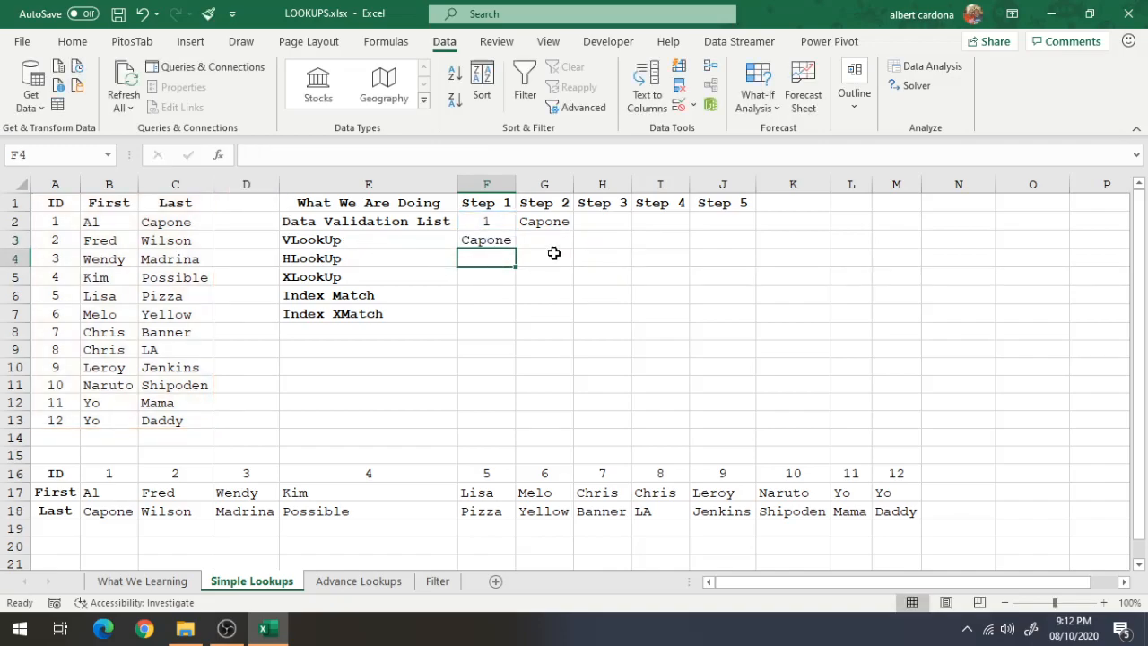
Move the name table from A1:C13 to K1 and check how the formula in F3 references it.
left_click(511, 240)
left_click_drag(52, 204, 192, 394)
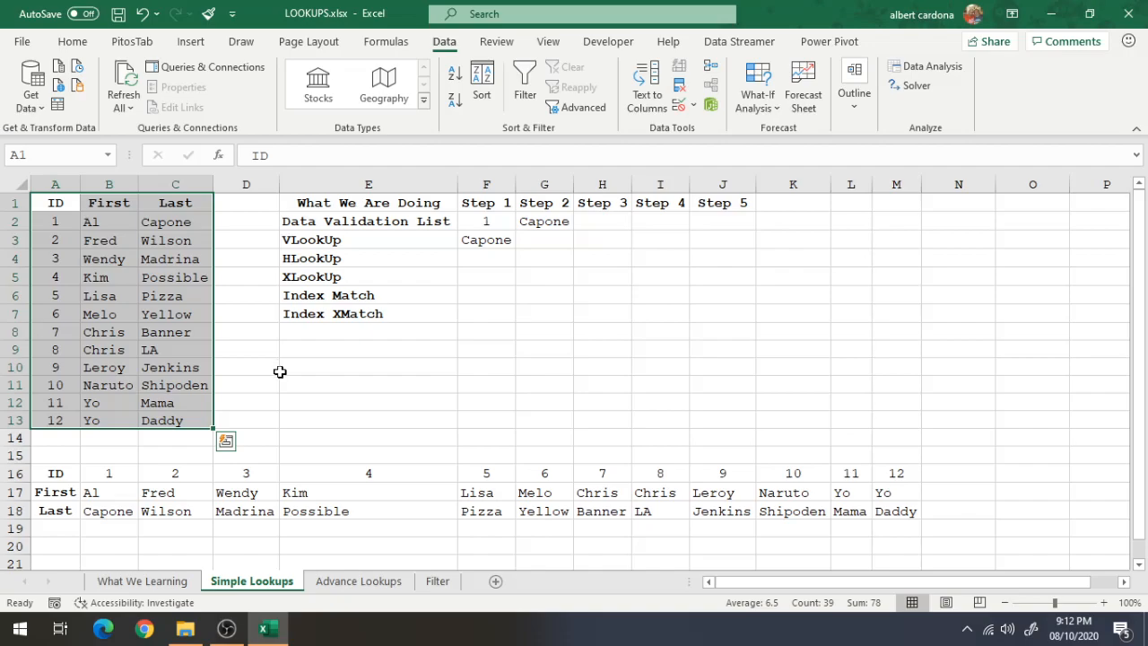
key("ctrl+c")
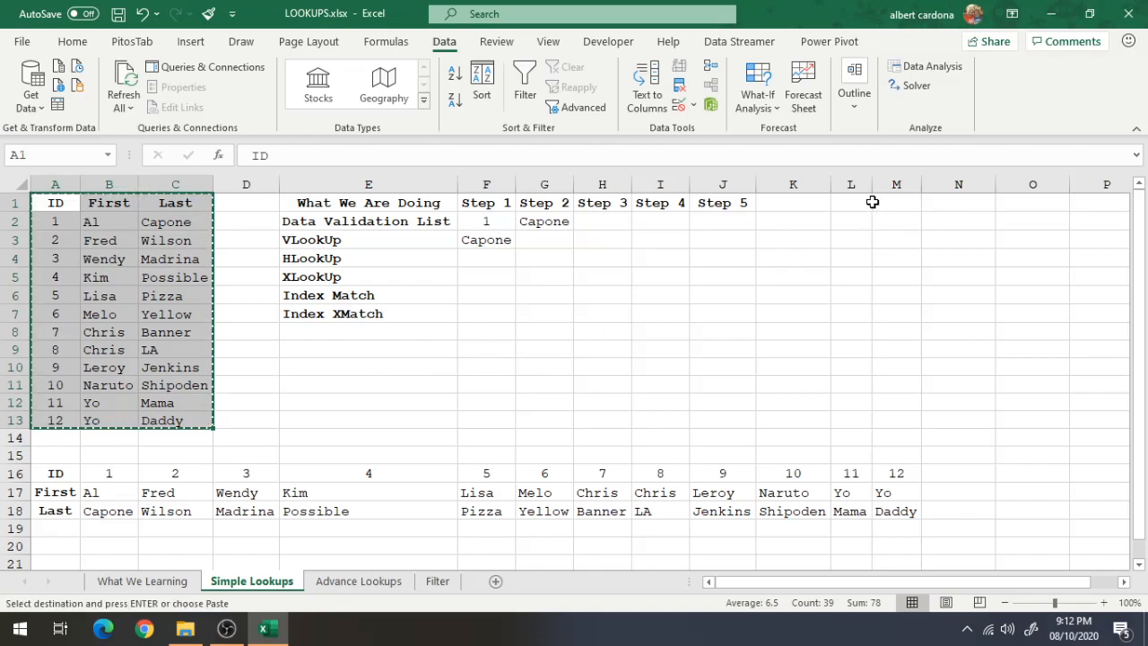
left_click(813, 201)
key("ctrl+v")
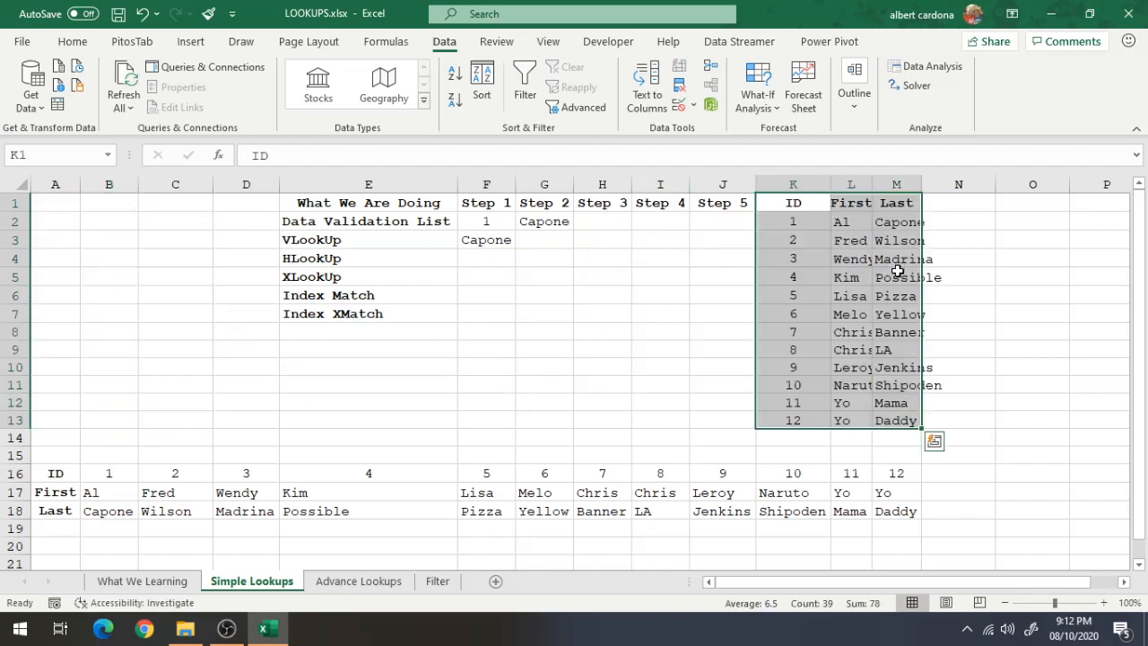
left_click(619, 260)
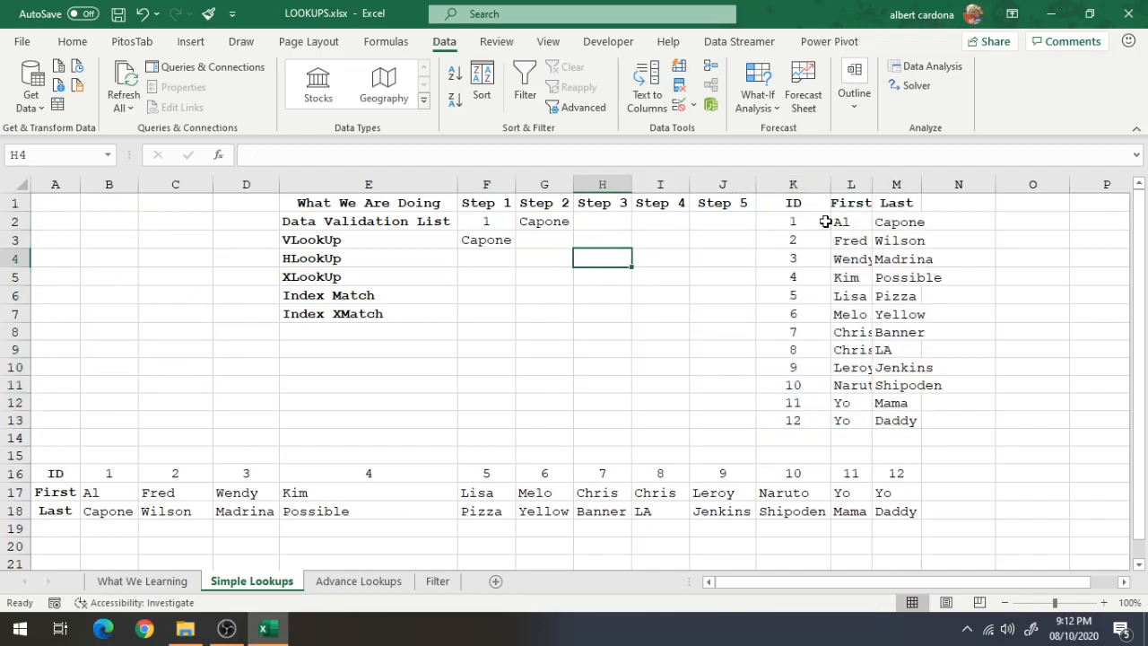
left_click(485, 246)
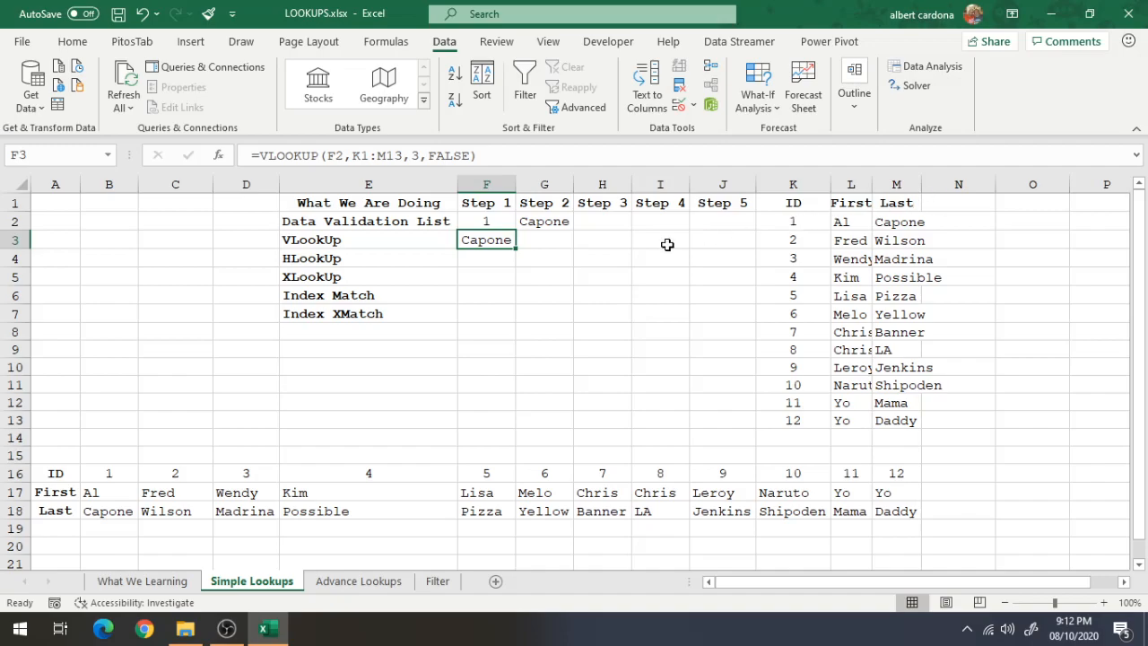
Pick ID 3 in F2's drop-down list to test the VLOOKUP on the moved table.
left_click(510, 221)
left_click(522, 222)
left_click(493, 256)
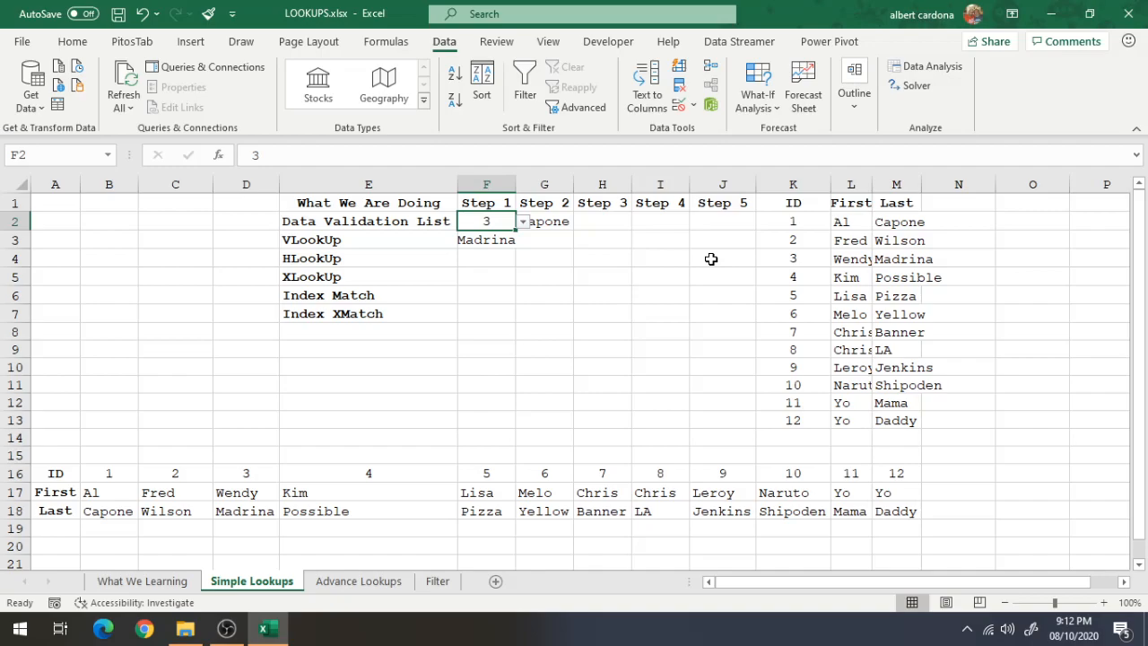
Undo the ID selection in F2 and the table move, and clear the cut selection.
key("ctrl+z")
key("ctrl+z")
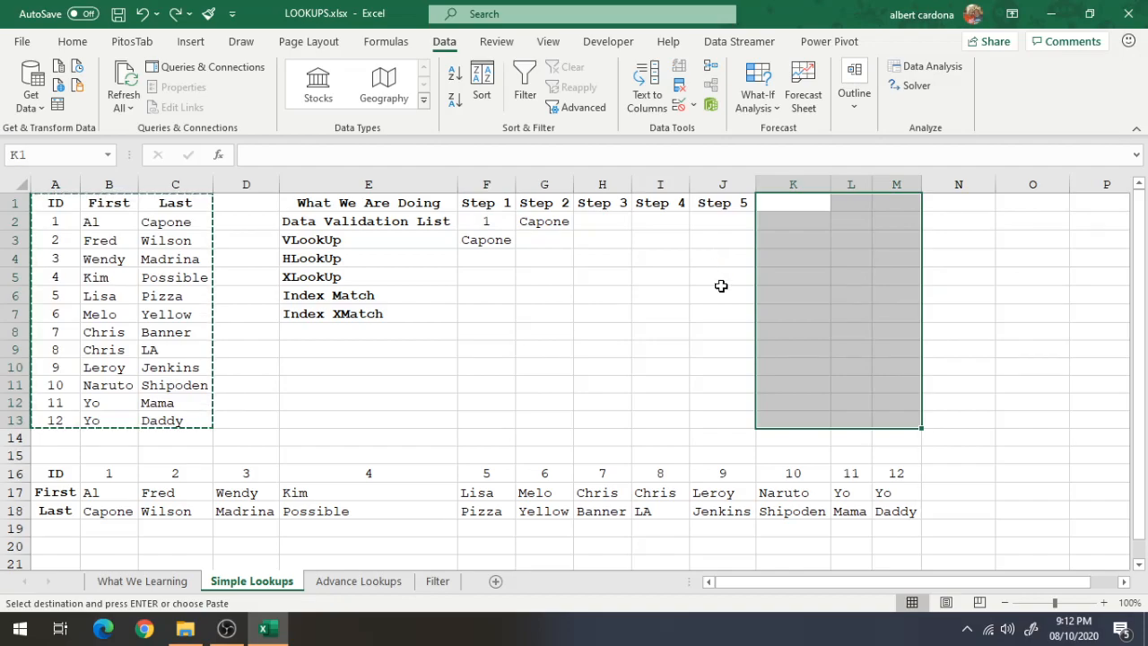
key("Escape")
left_click(777, 368)
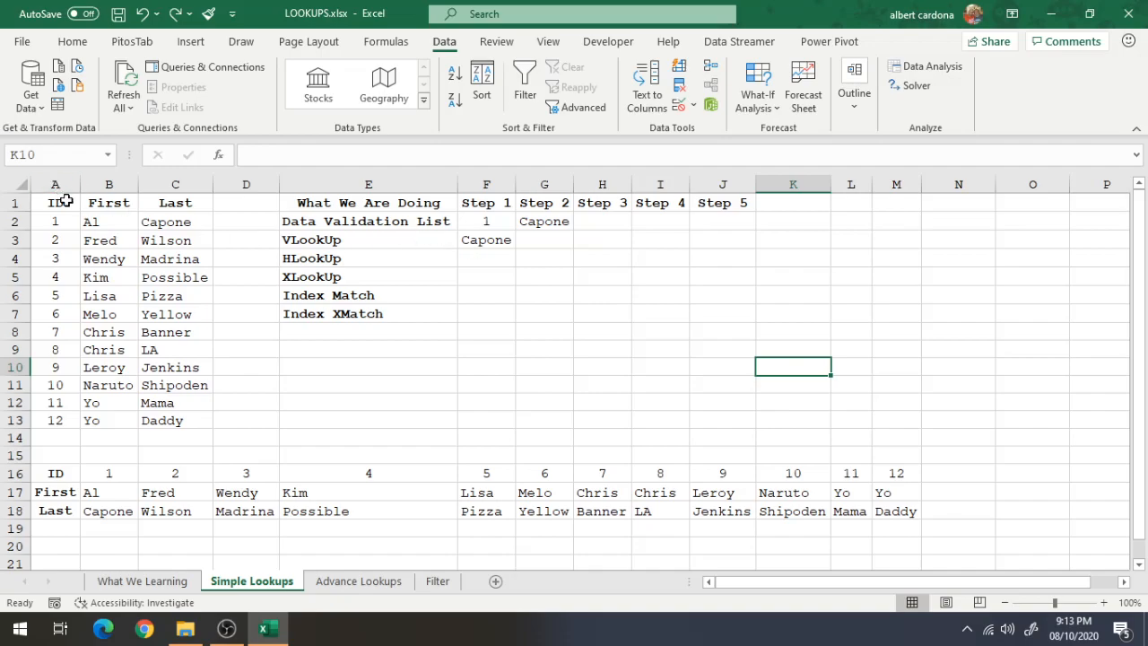
Start a VLOOKUP formula in cell G3 with G2 as the lookup value and A1:C13 as the table array.
left_click(553, 235)
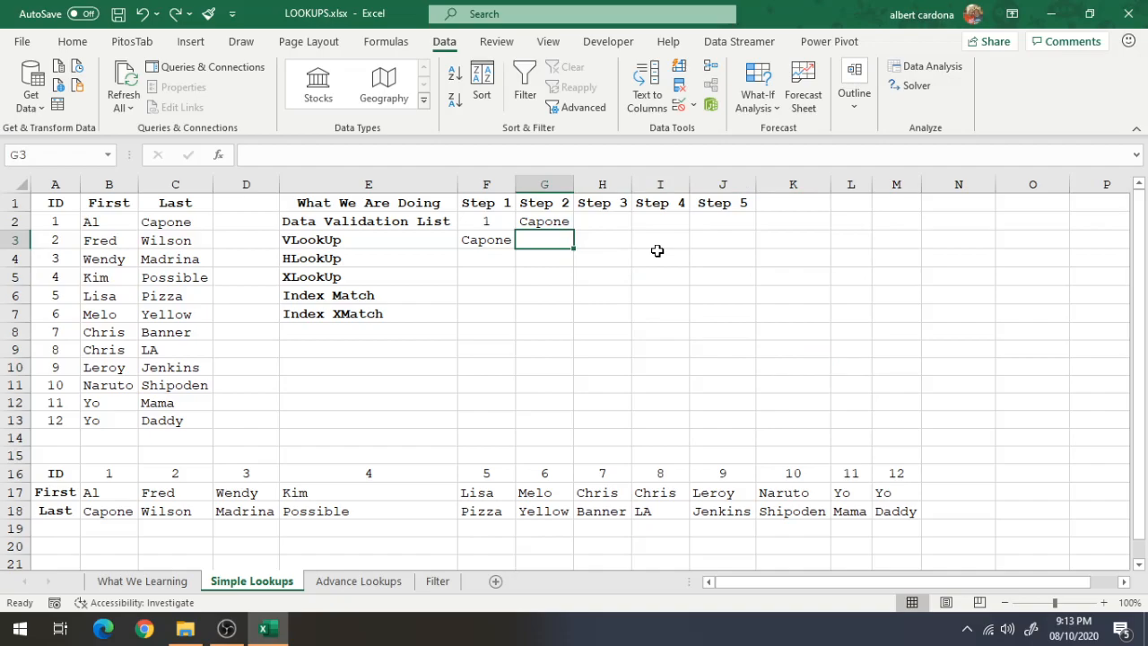
type("=vl")
key("Tab")
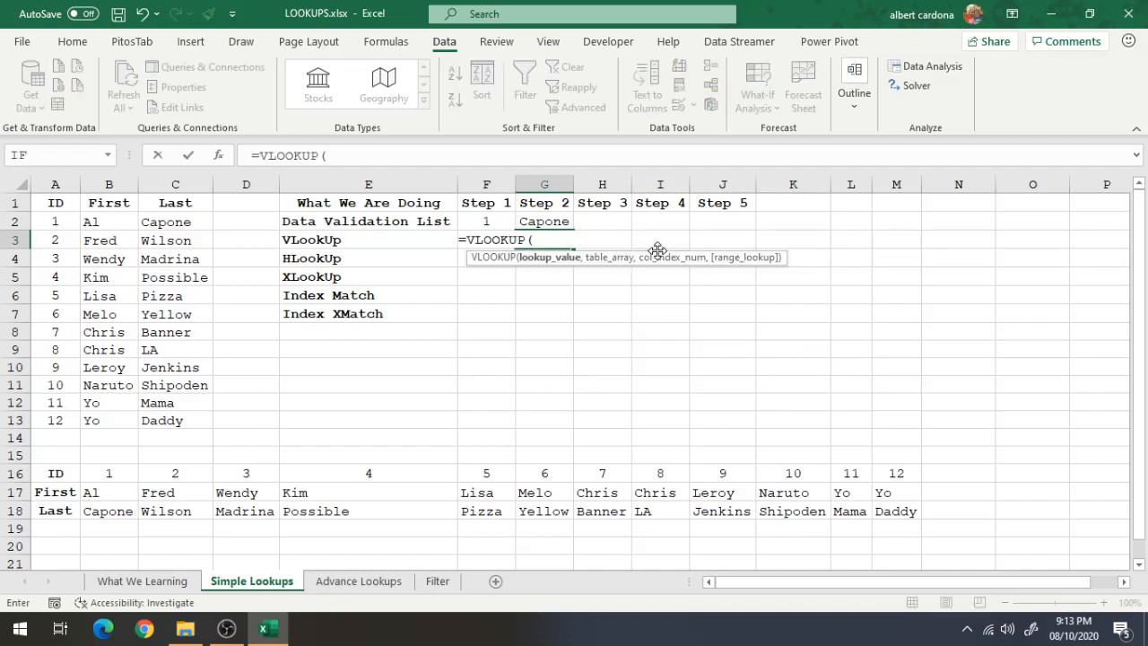
left_click(511, 222)
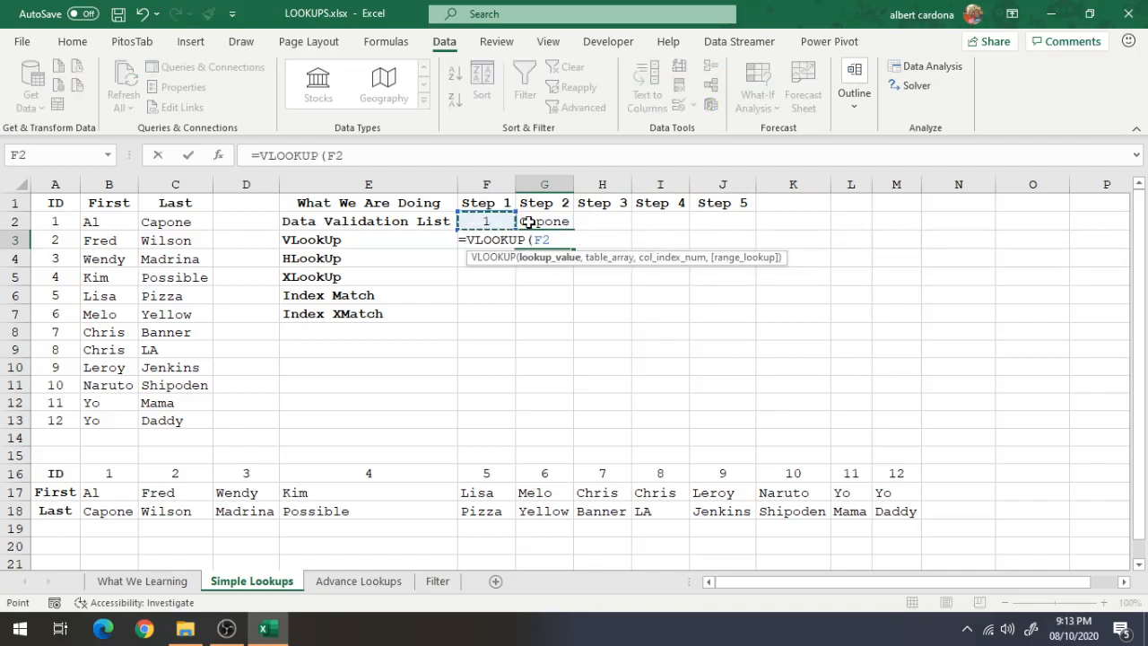
left_click(557, 222)
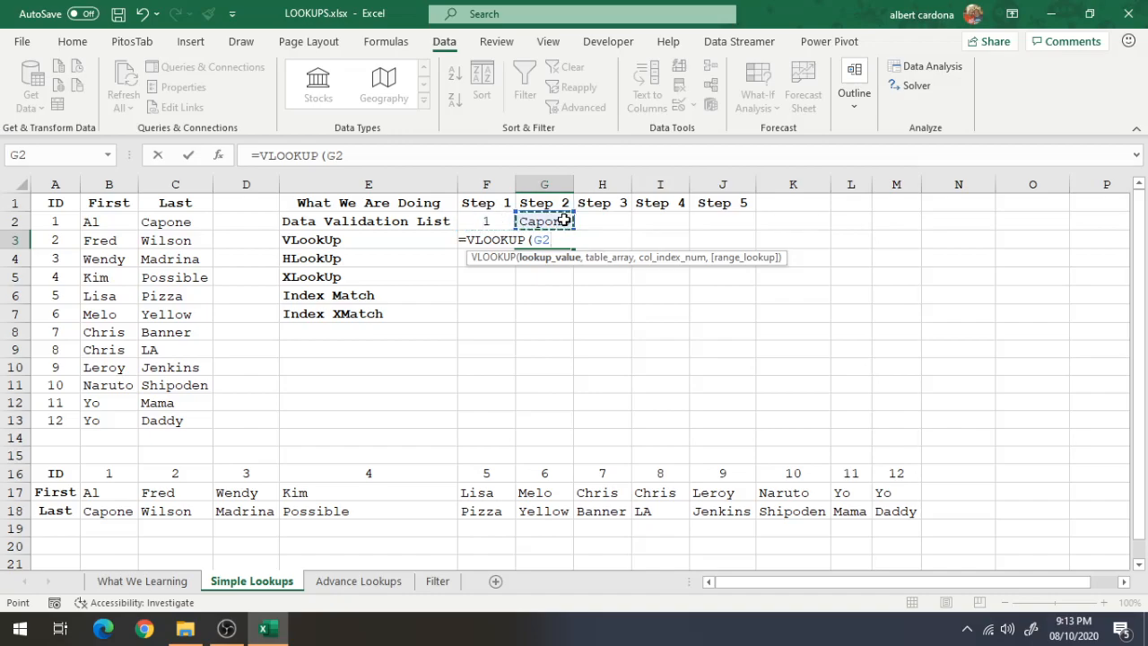
type(",")
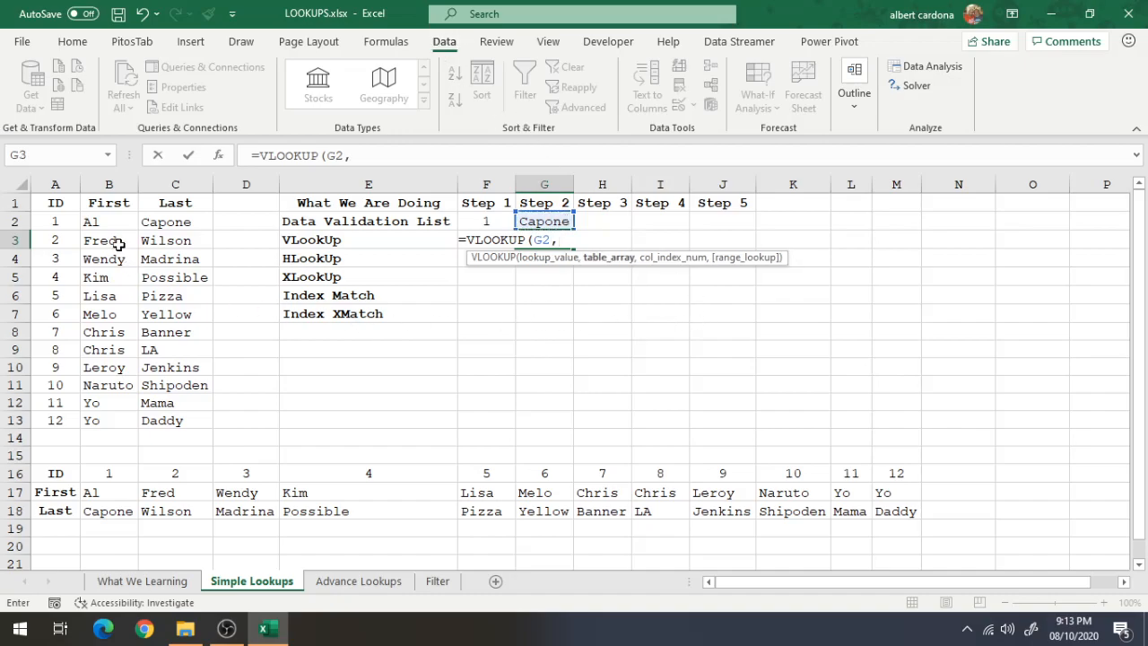
left_click_drag(76, 206, 205, 415)
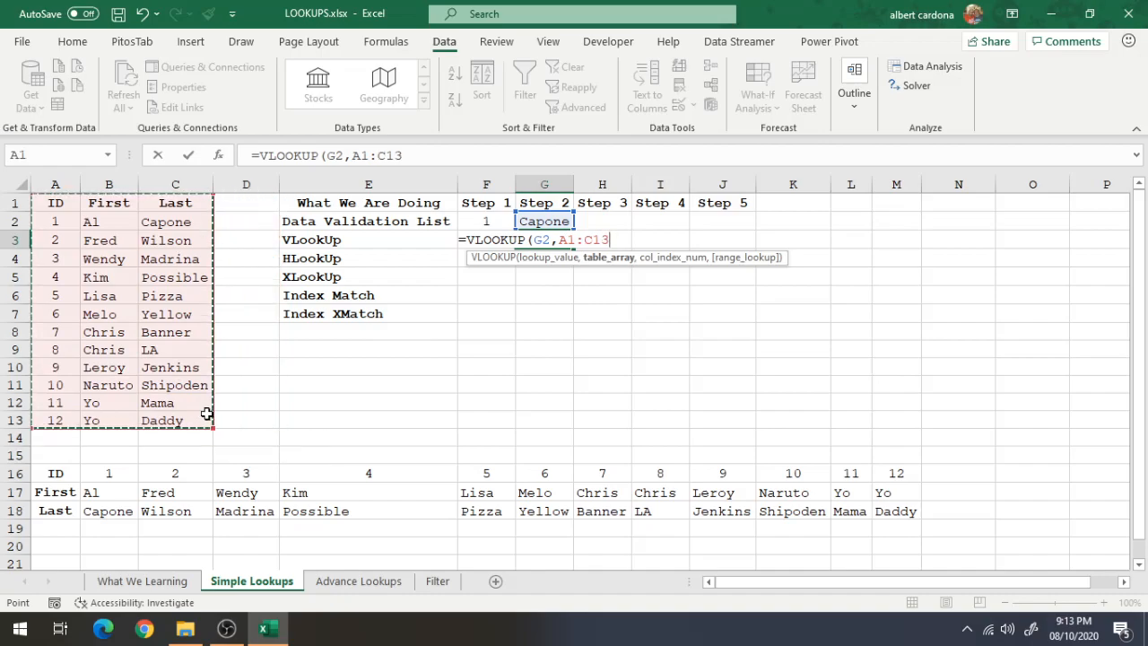
Complete G3's VLOOKUP with the table range A13:C1, column index 1 and 0 for an exact match.
left_click(369, 157)
type("3")
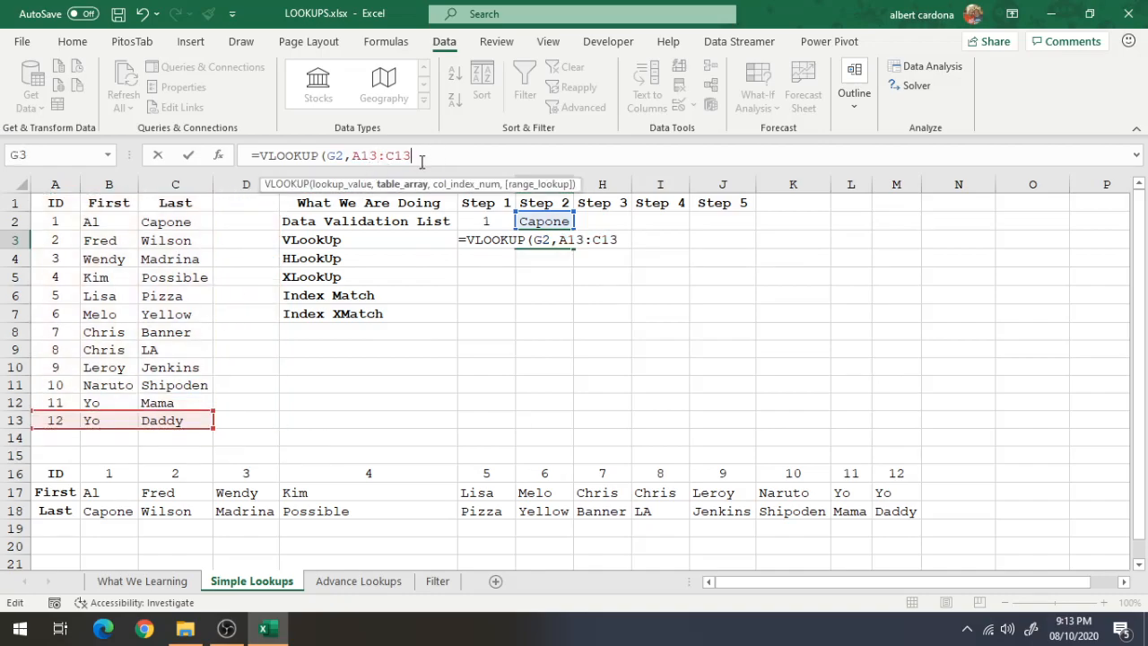
left_click(428, 159)
key("BackSpace")
type(",")
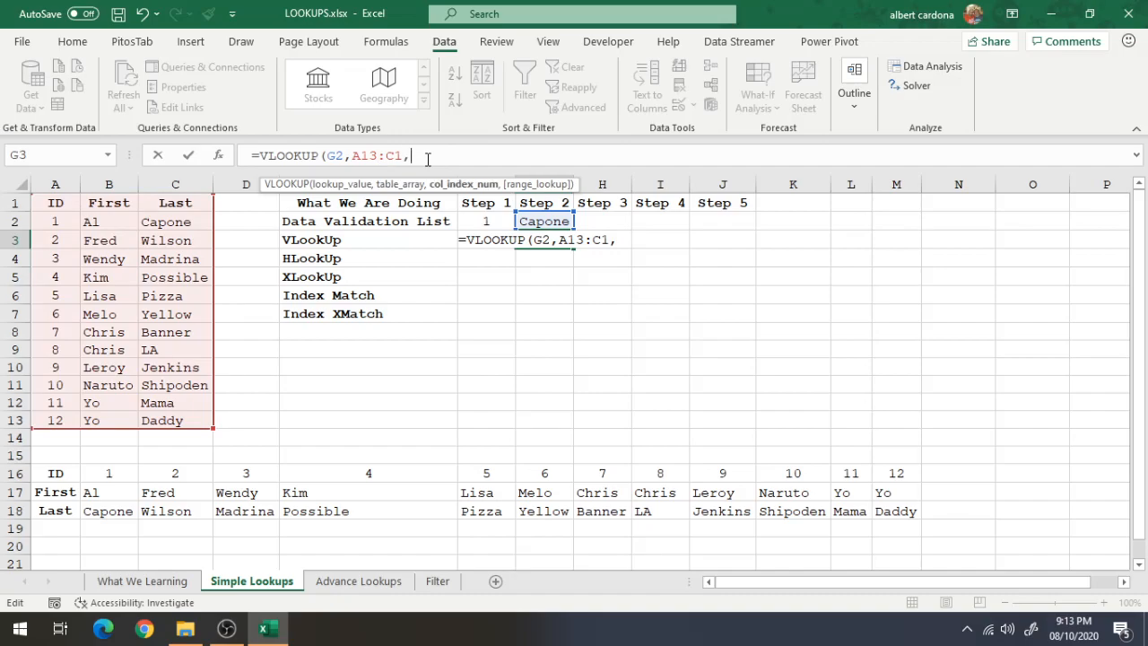
type("1,")
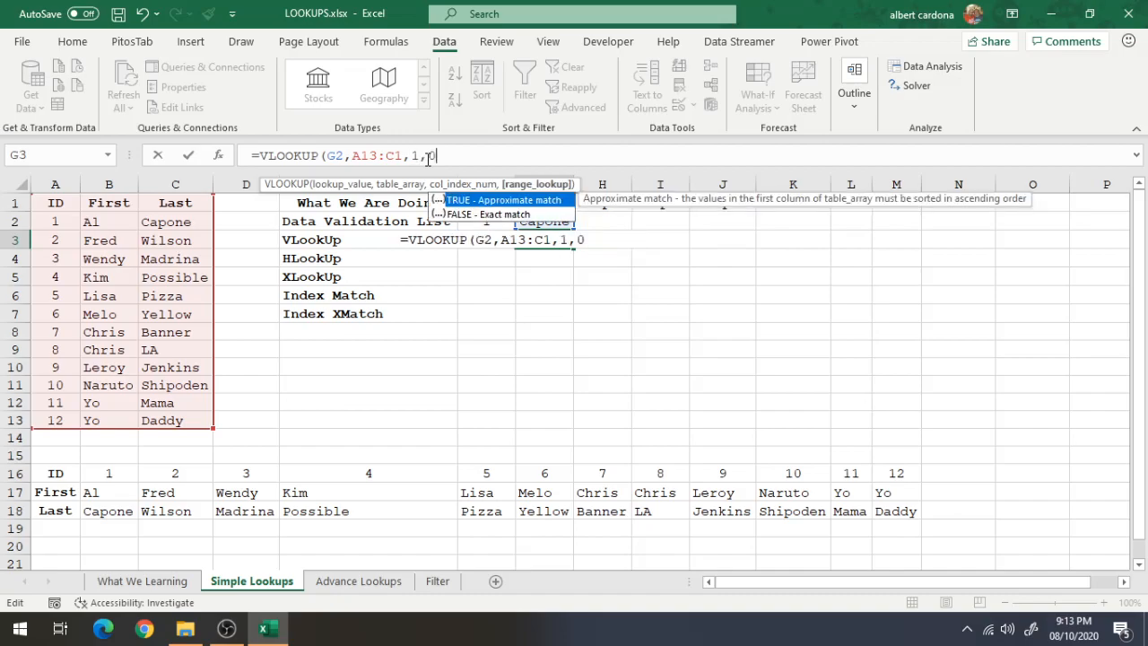
type("0)")
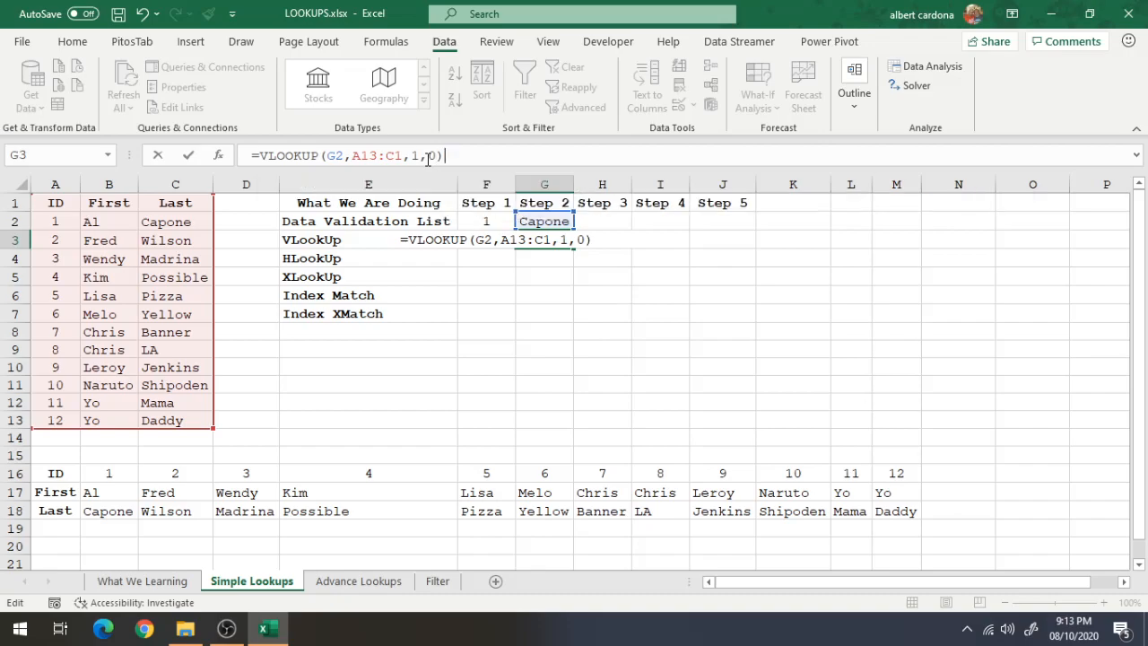
key("Return")
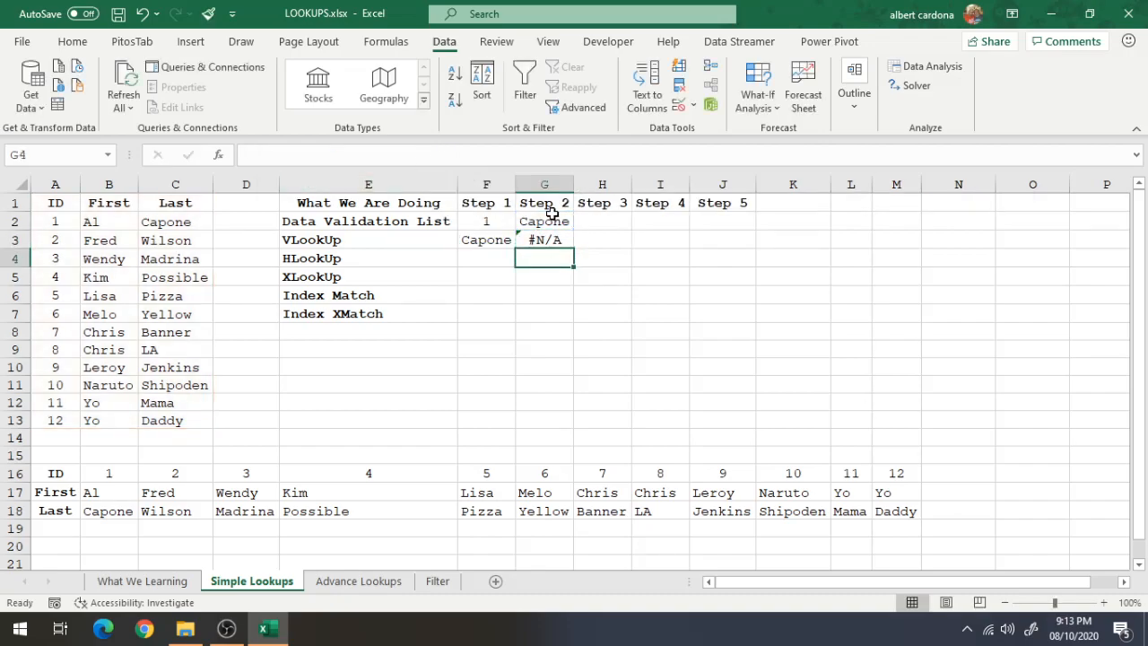
Pick the second and then the fourth last name in G2's drop-down list, and widen column G to fit.
left_click(536, 239)
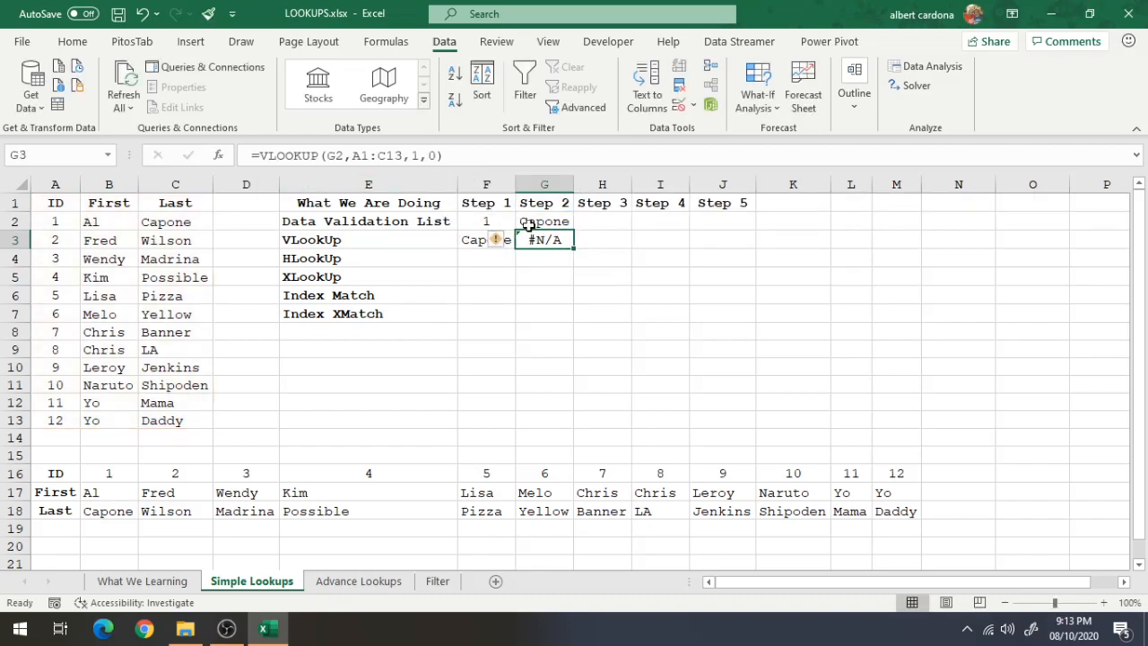
left_click(560, 225)
left_click(581, 222)
left_click(551, 247)
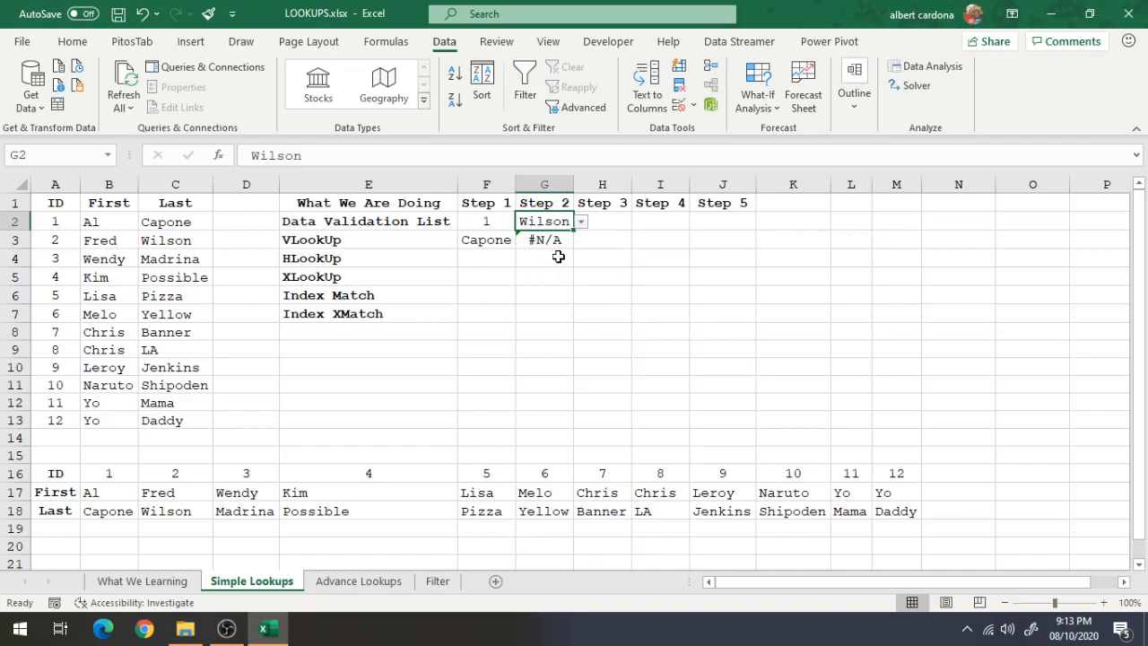
left_click(581, 222)
left_click(561, 264)
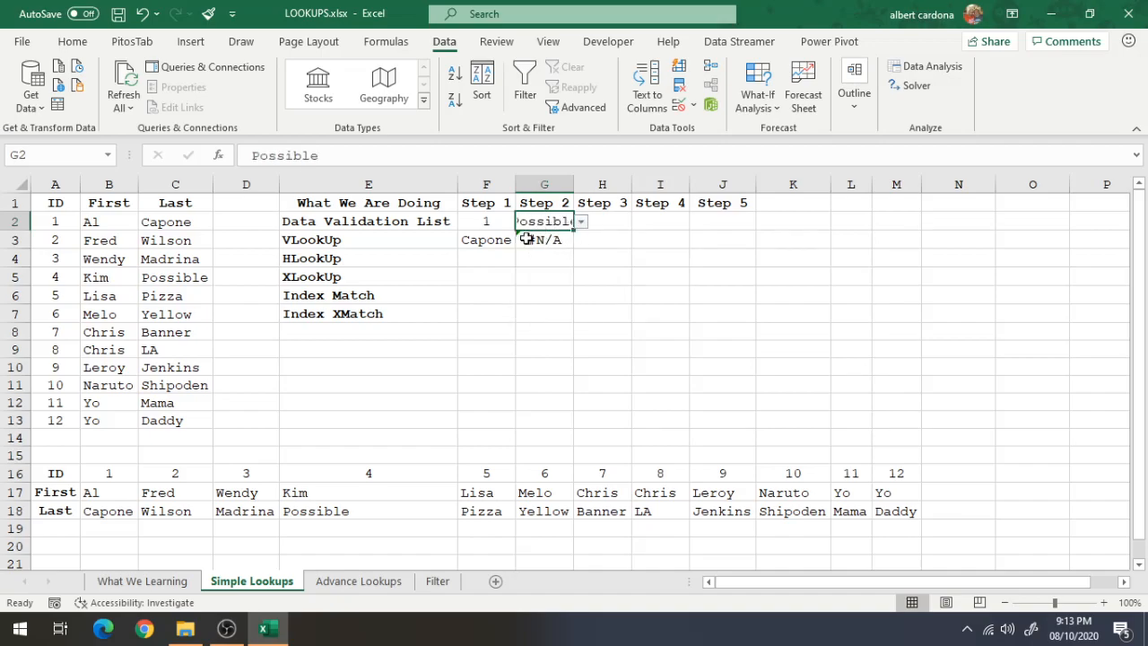
left_click(508, 245)
left_click_drag(574, 188, 591, 188)
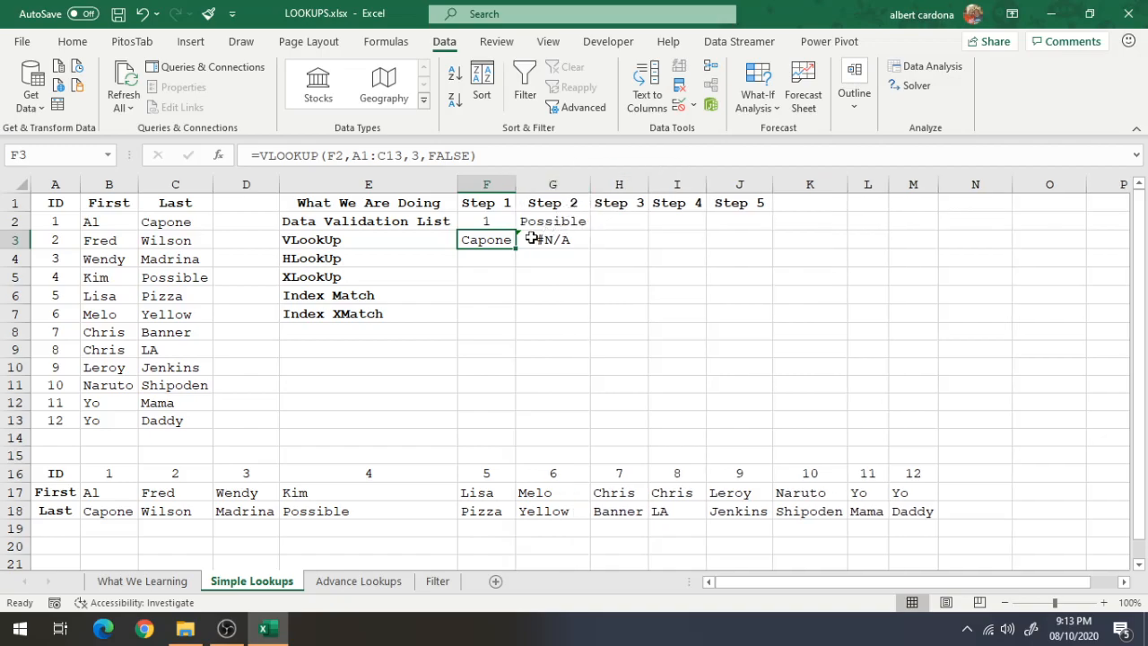
Start an HLOOKUP formula in cell F4 with F2 as the lookup value.
left_click(485, 261)
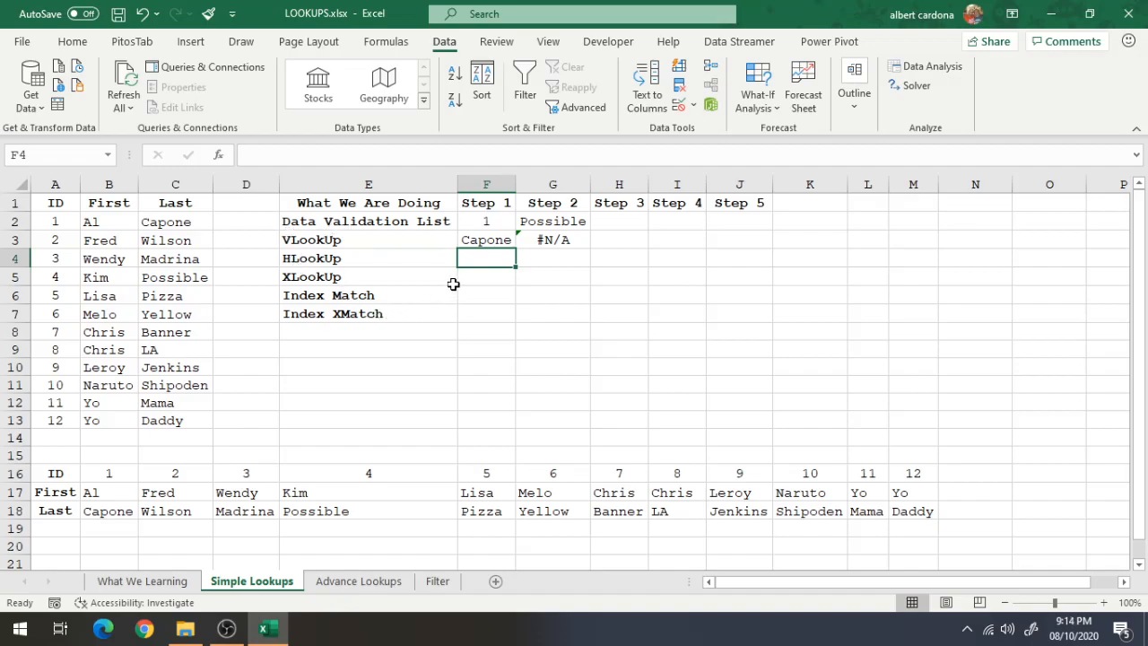
type("=")
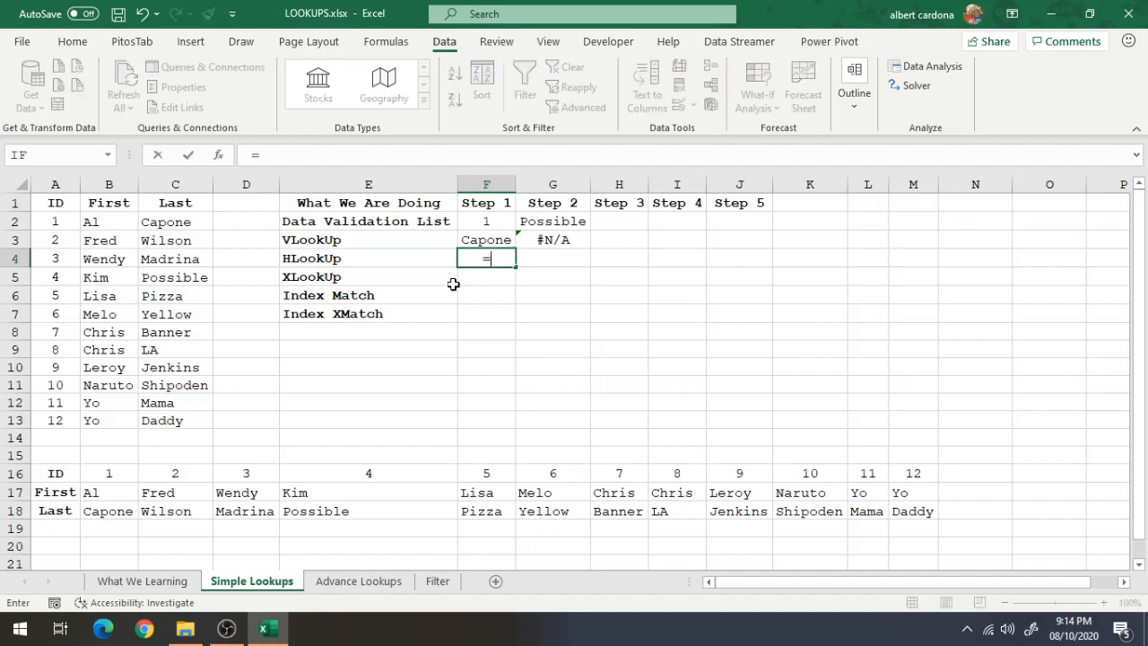
type("hl")
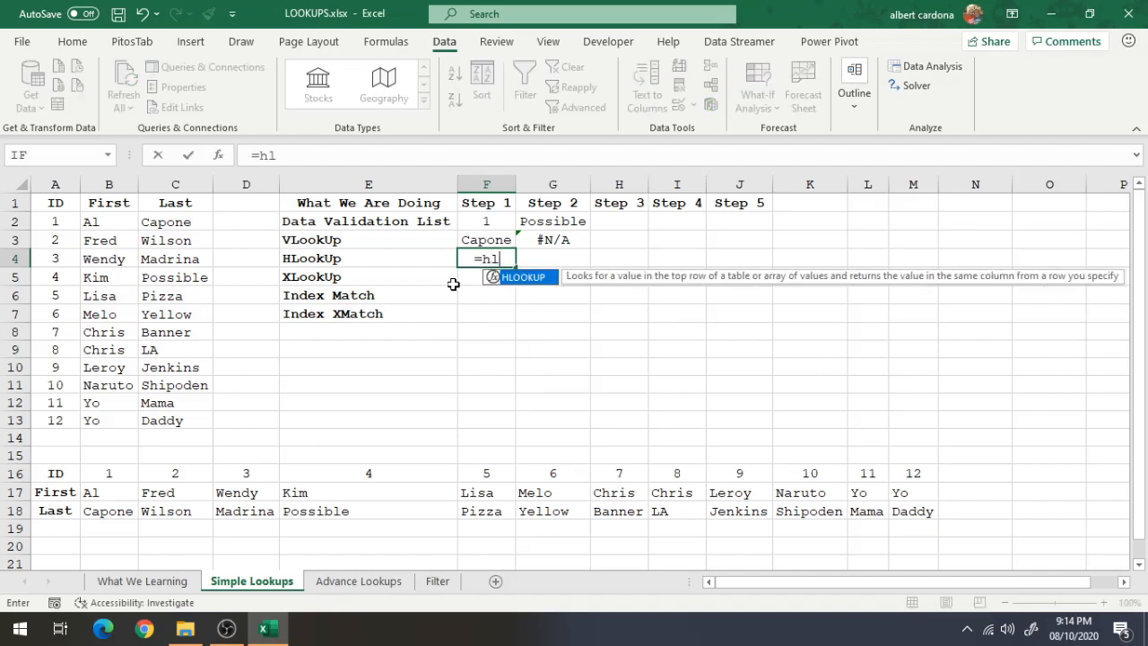
key("Tab")
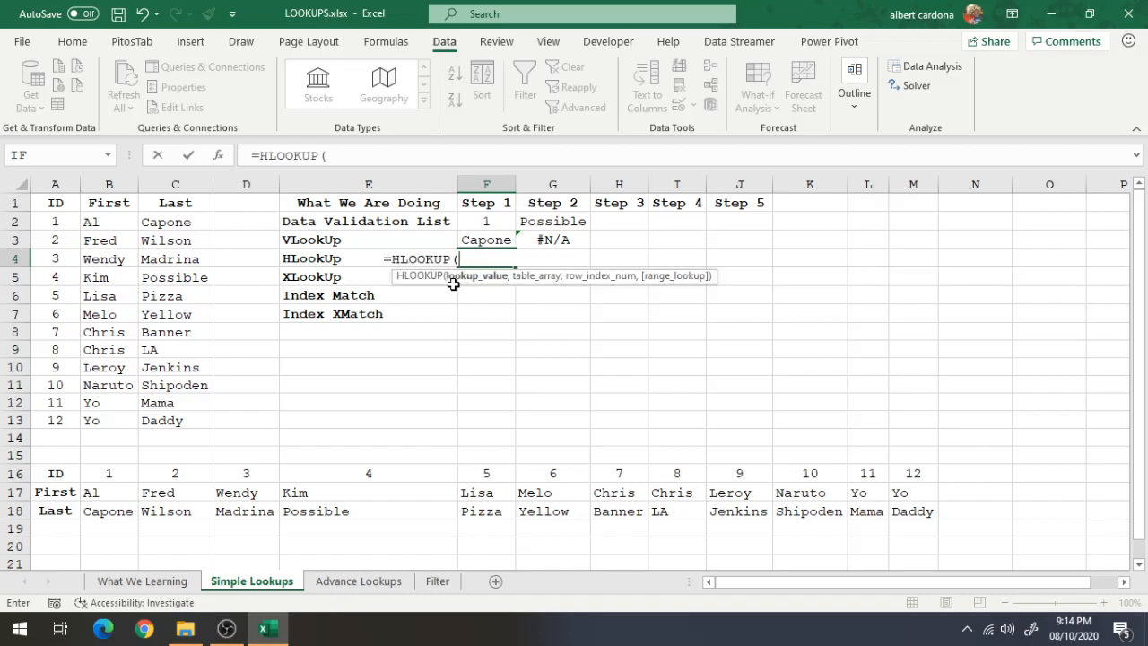
left_click(494, 227)
type(",")
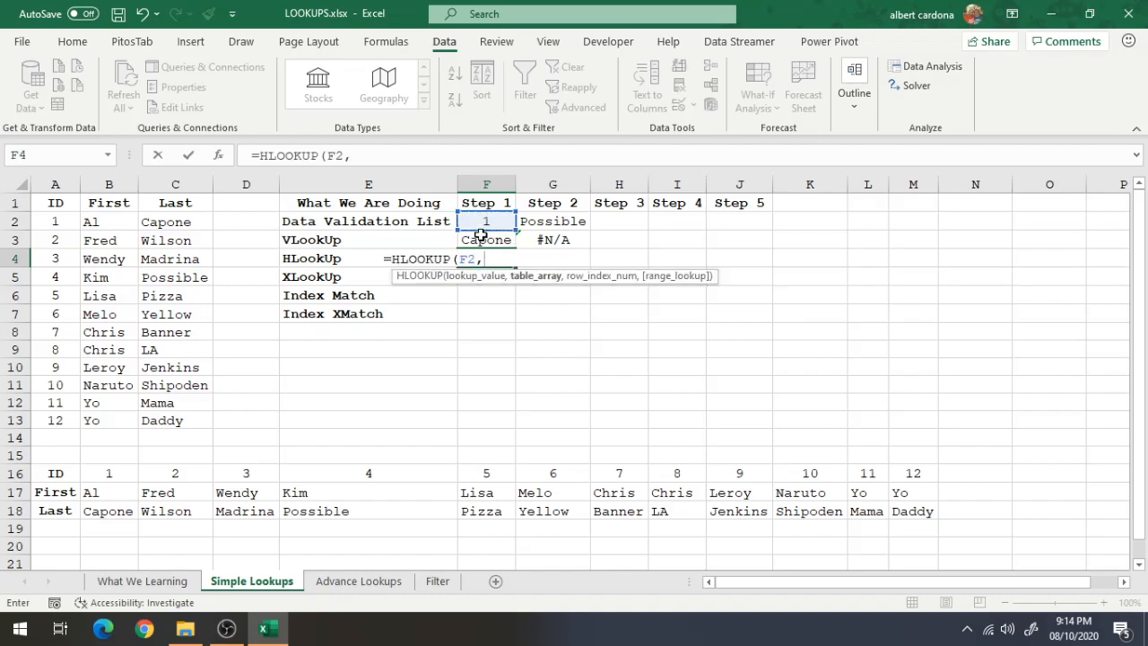
Complete F4's HLOOKUP with table array A16:M18, row index 2 and 0 for an exact match.
left_click_drag(57, 469, 924, 510)
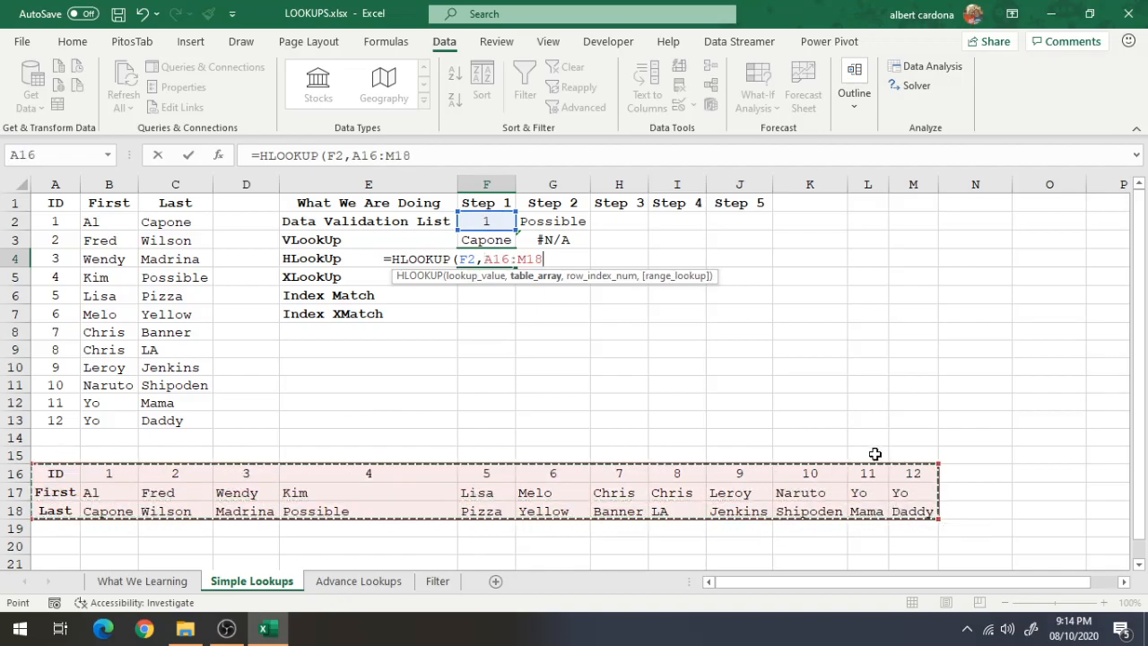
type(",2")
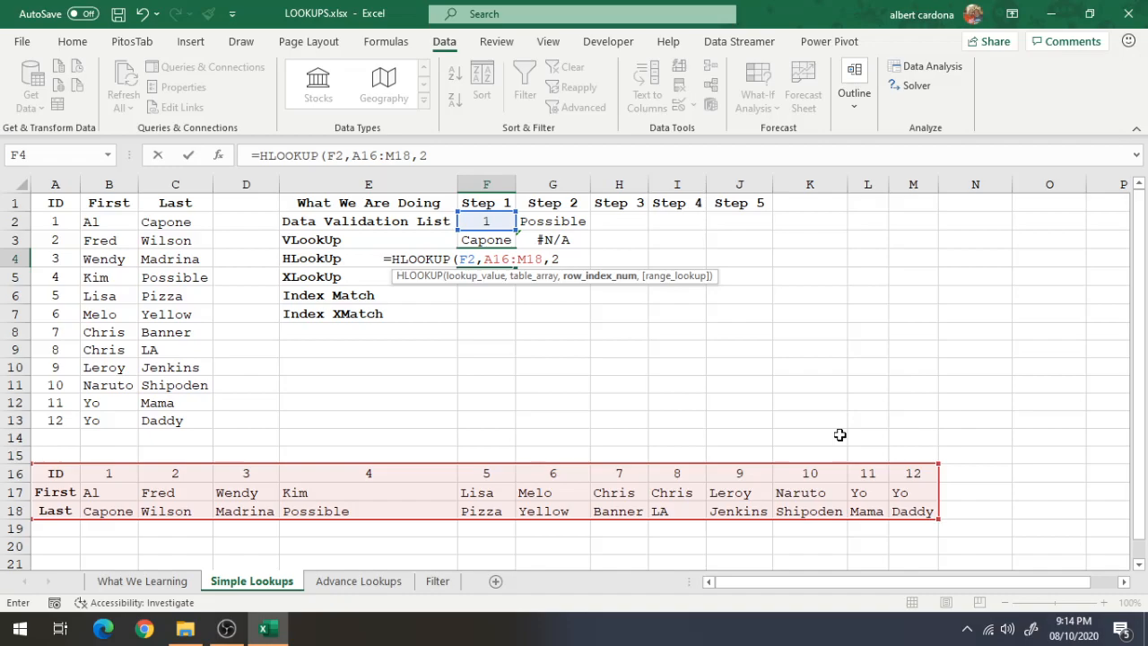
type(",")
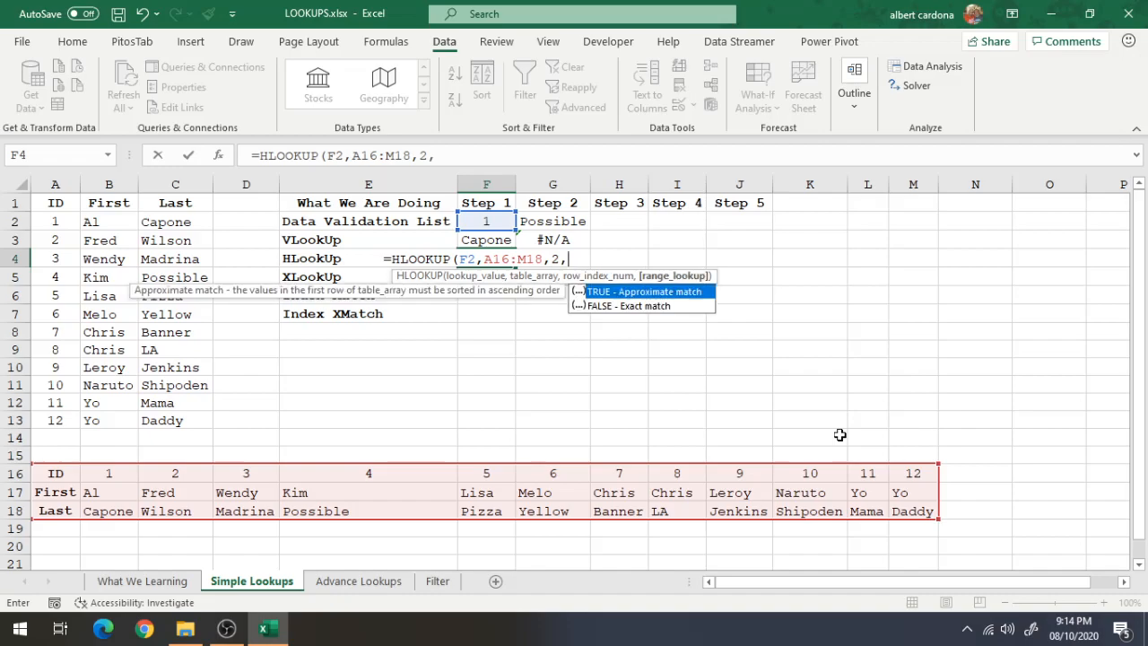
type("0)")
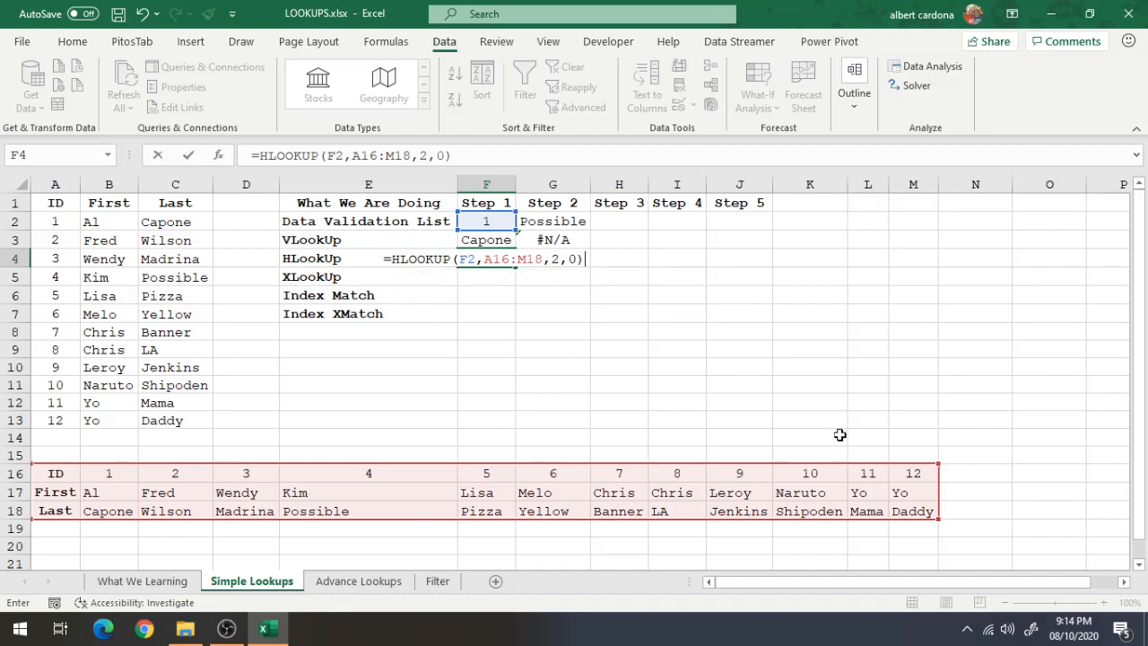
key("Return")
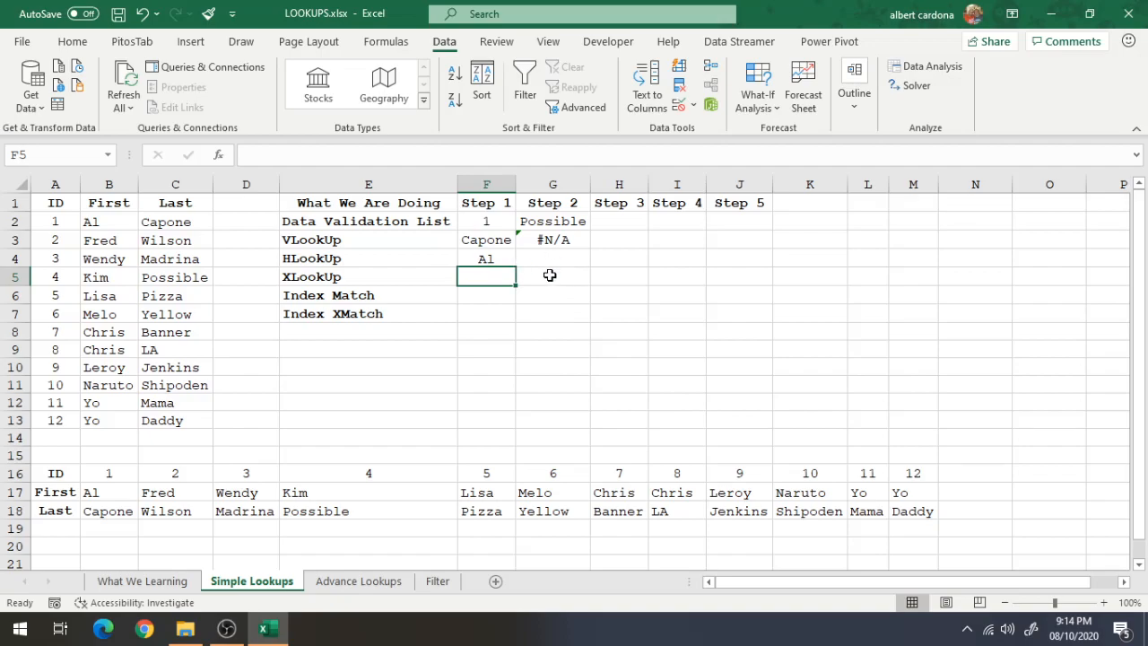
Compare the vertical table's layout with the horizontal table's row labels, and review the lookup cells F3 and F4.
left_click(498, 255)
left_click(421, 155)
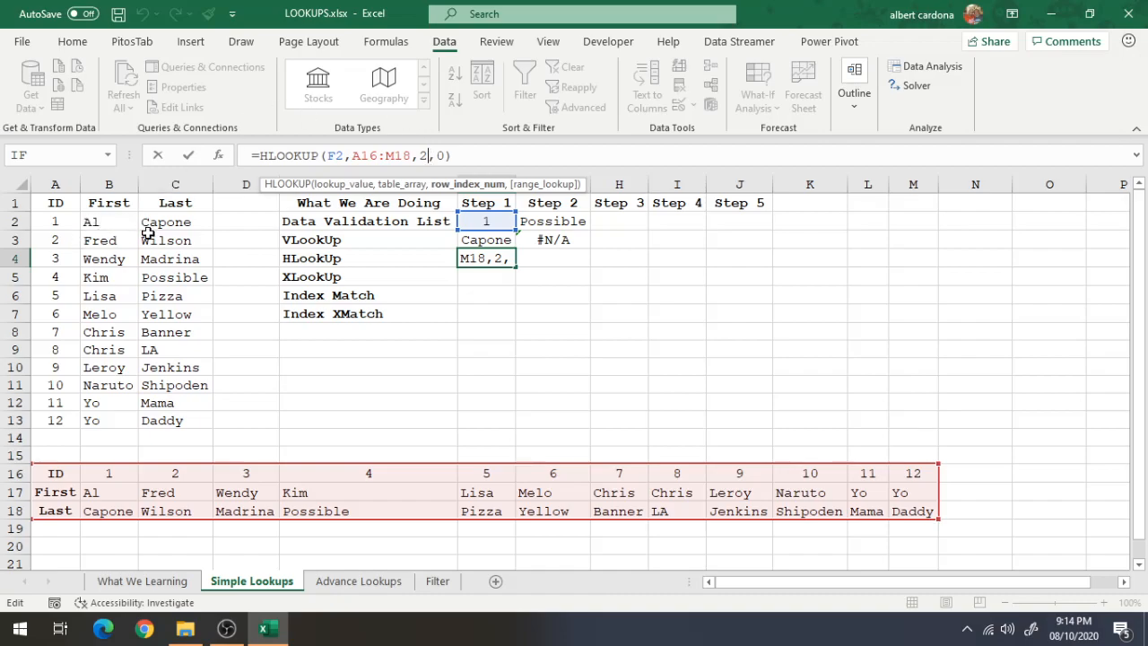
left_click_drag(56, 205, 175, 277)
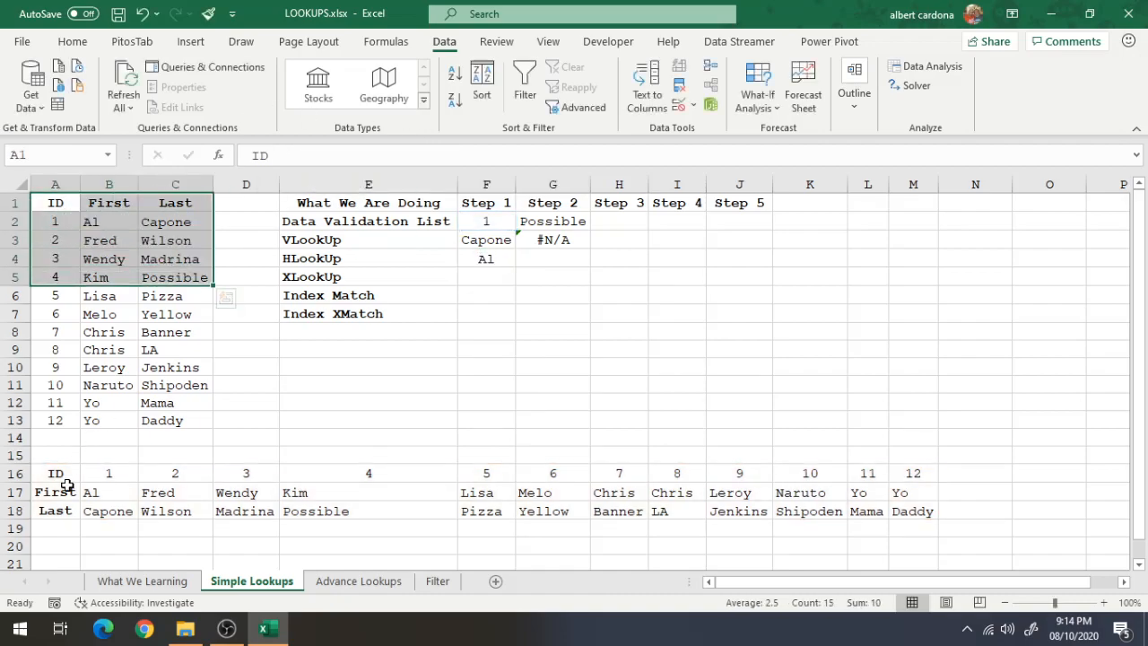
left_click_drag(55, 474, 53, 510)
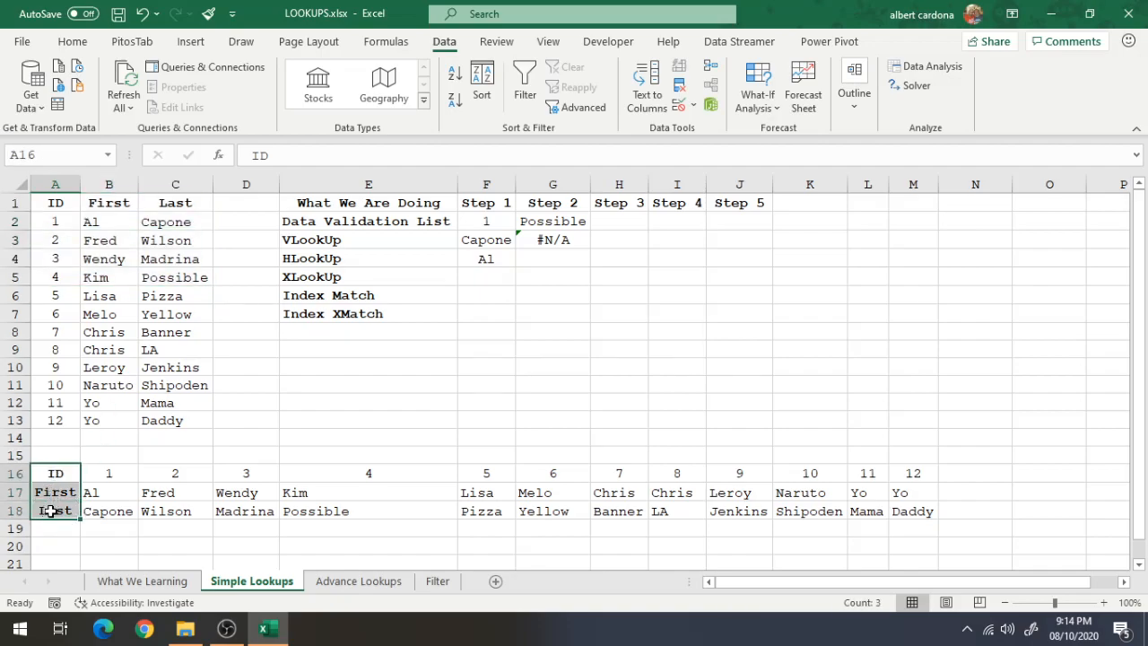
left_click(499, 242)
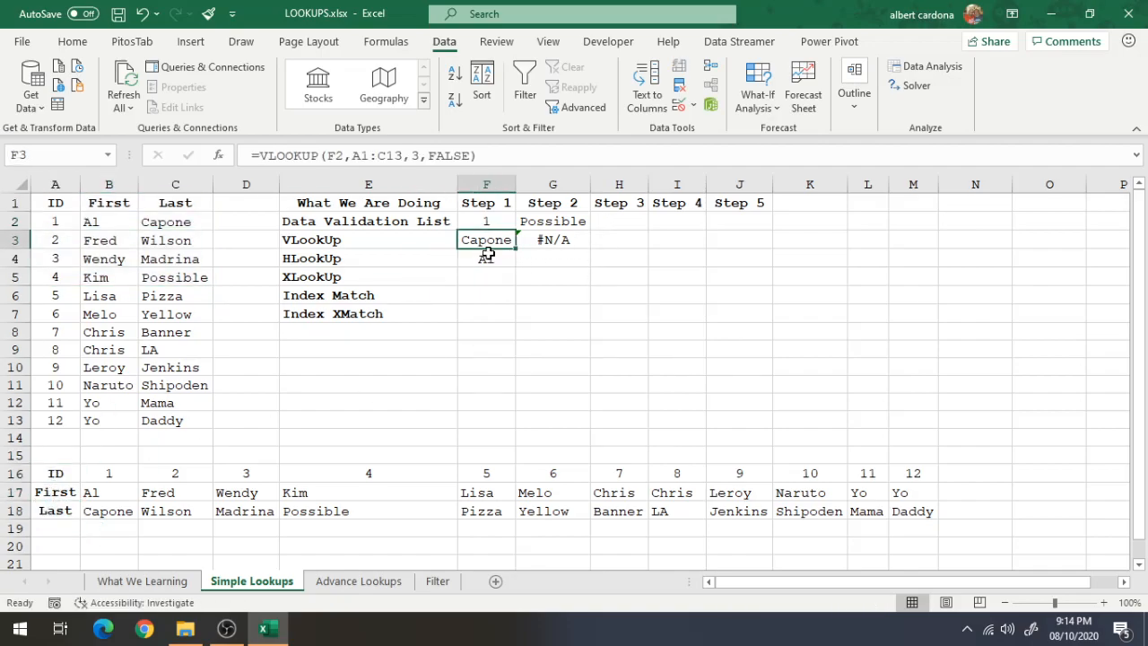
left_click(487, 260)
left_click(485, 278)
key("ctrl+Up")
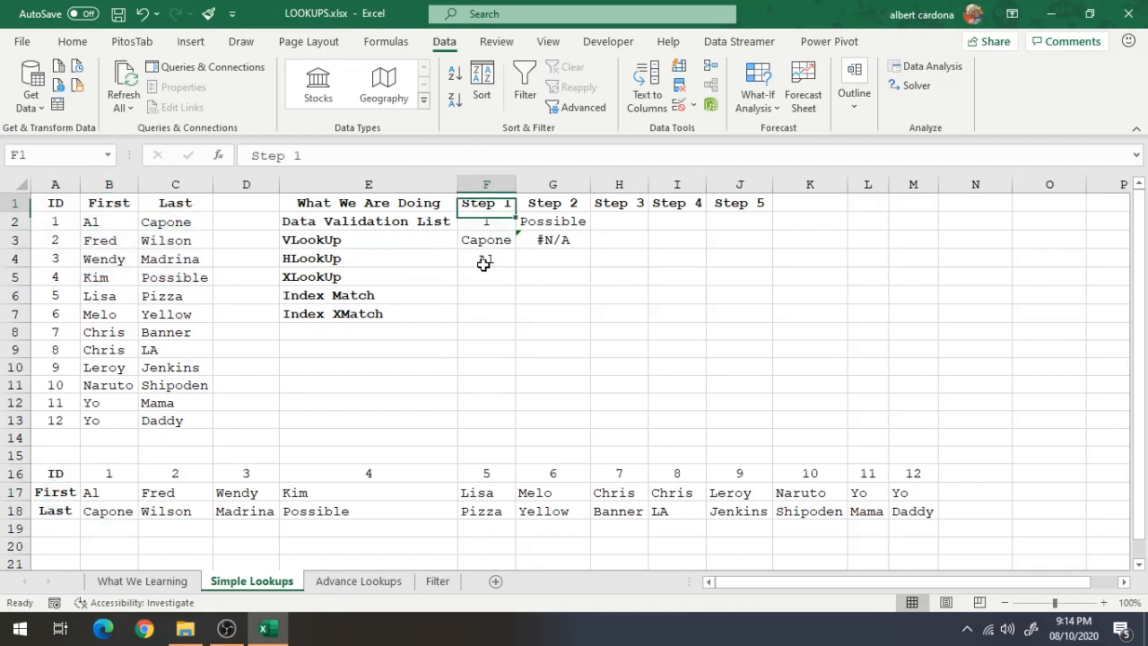
Change the row index of F4's HLOOKUP formula to 3 to return the last name.
left_click(485, 258)
left_click(430, 158)
type("0)")
key("Return")
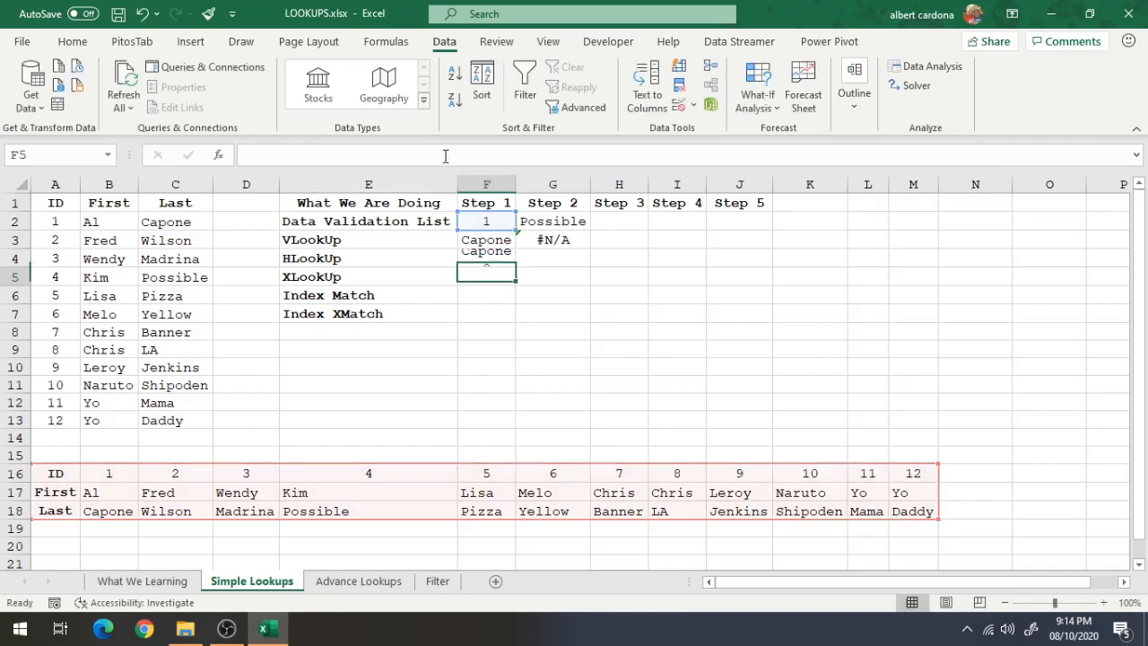
Change the column index of F3's VLOOKUP formula to 2 to return the first name.
left_click(498, 236)
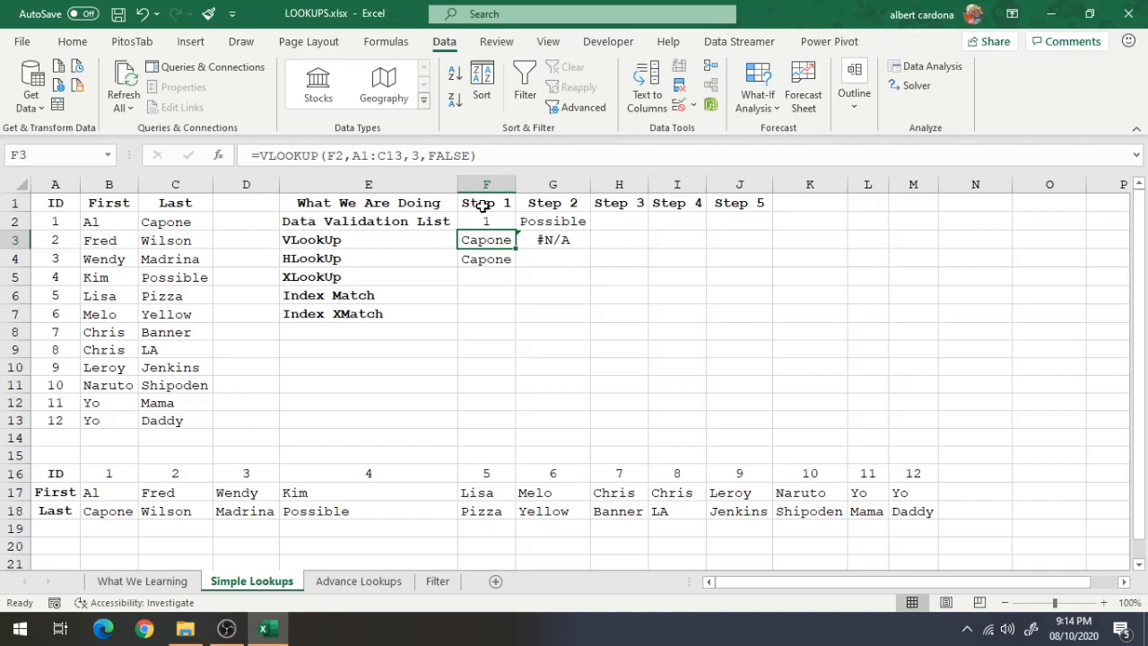
left_click(419, 155)
key("BackSpace")
type("2")
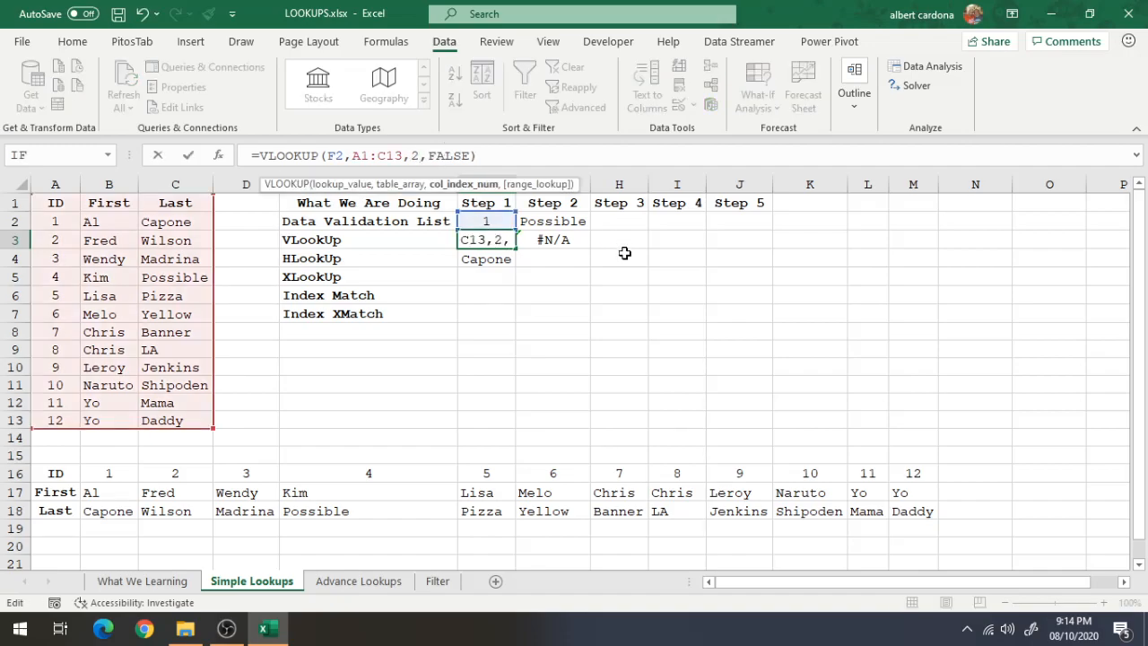
key("Return")
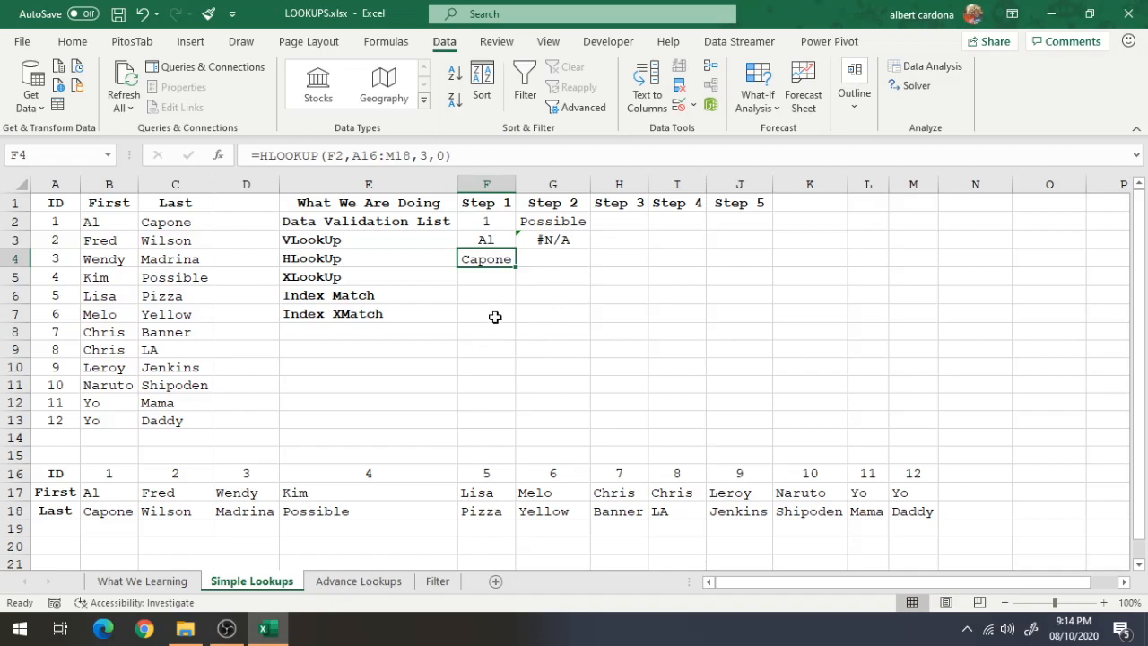
Start an XLOOKUP formula in cell F5 with F2 as the lookup value and A1:A13 as the lookup array.
left_click(483, 278)
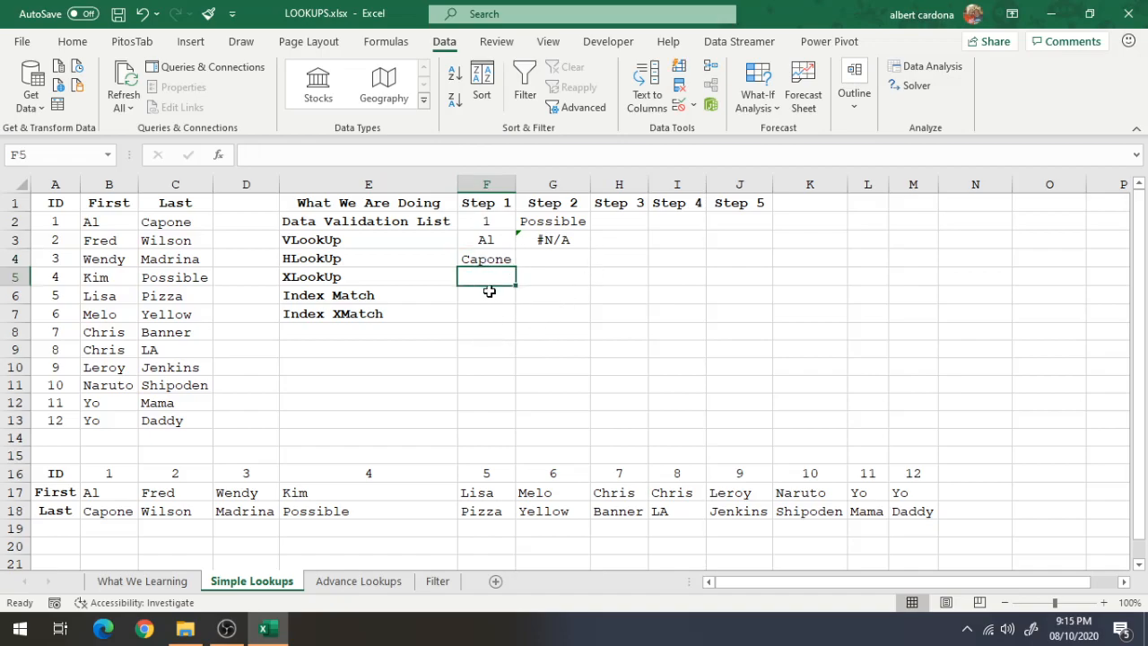
type("=xl")
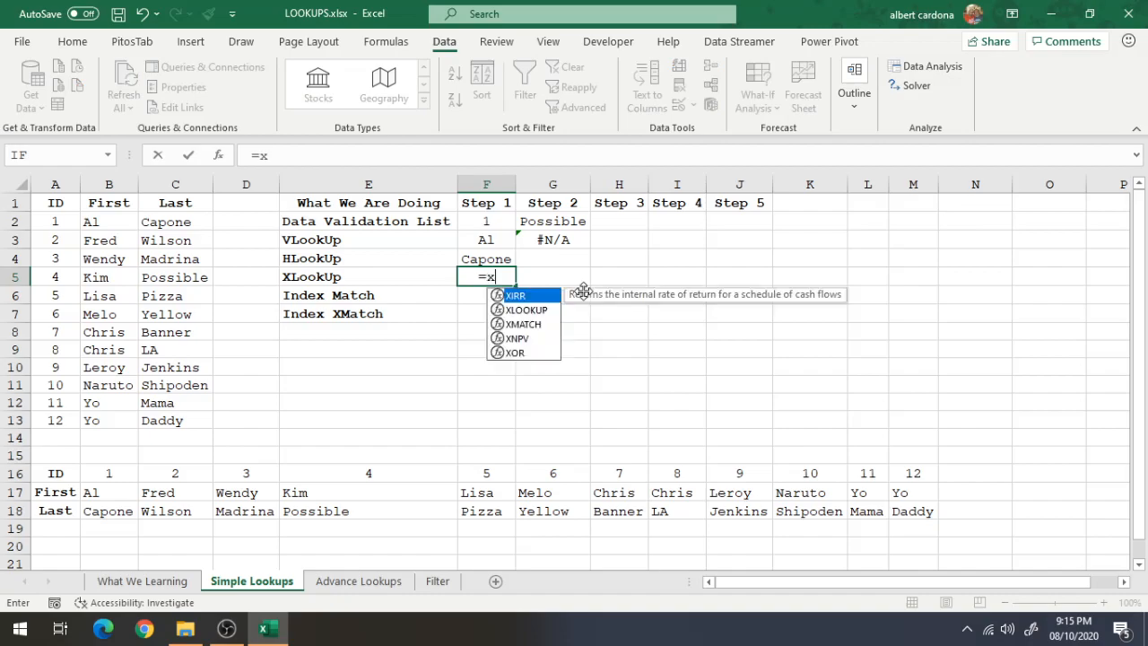
key("Tab")
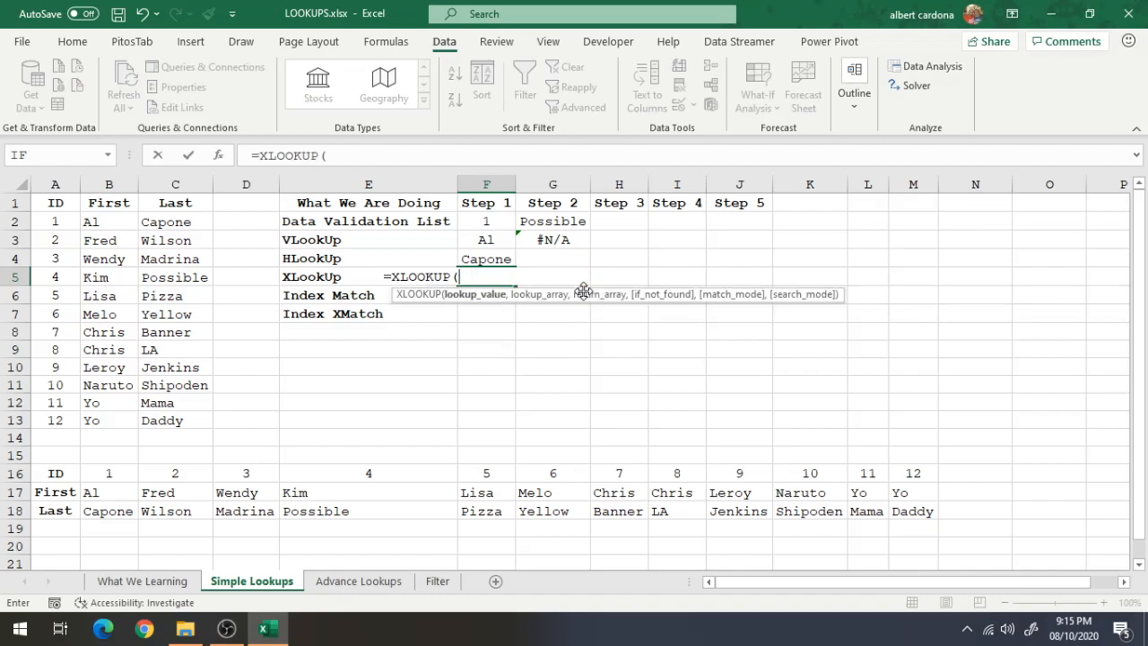
left_click(505, 221)
type(",")
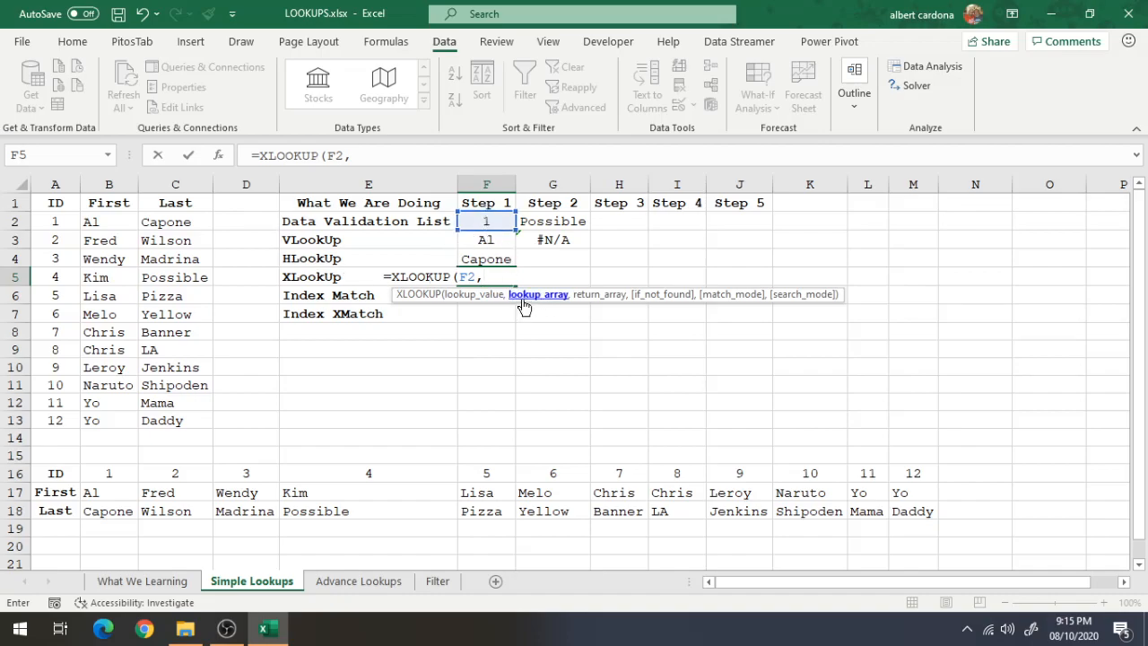
left_click(54, 206)
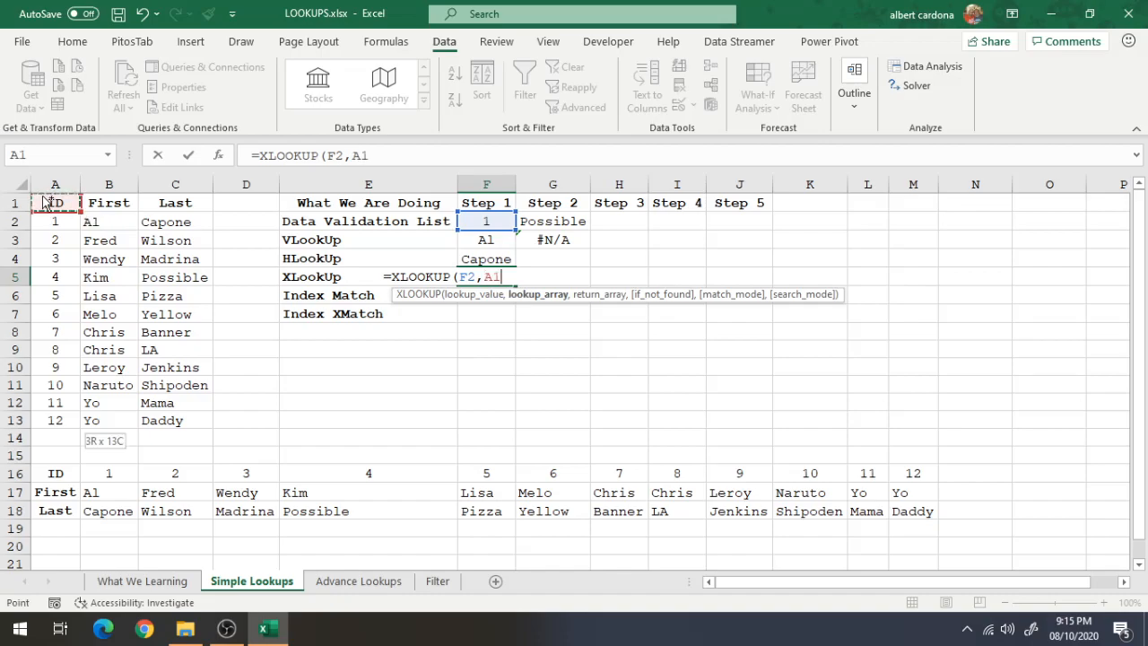
key("ctrl+shift+Down")
type(",")
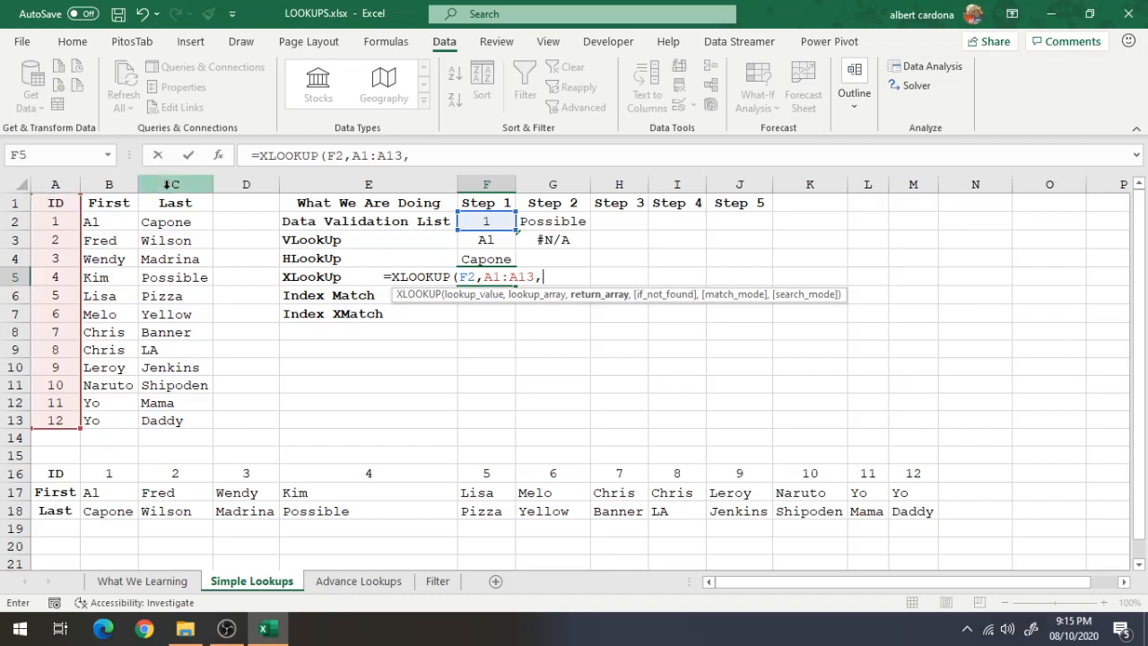
Complete F5's XLOOKUP formula with C1:C13, the last names, as the return array.
left_click(166, 184)
left_click(179, 201)
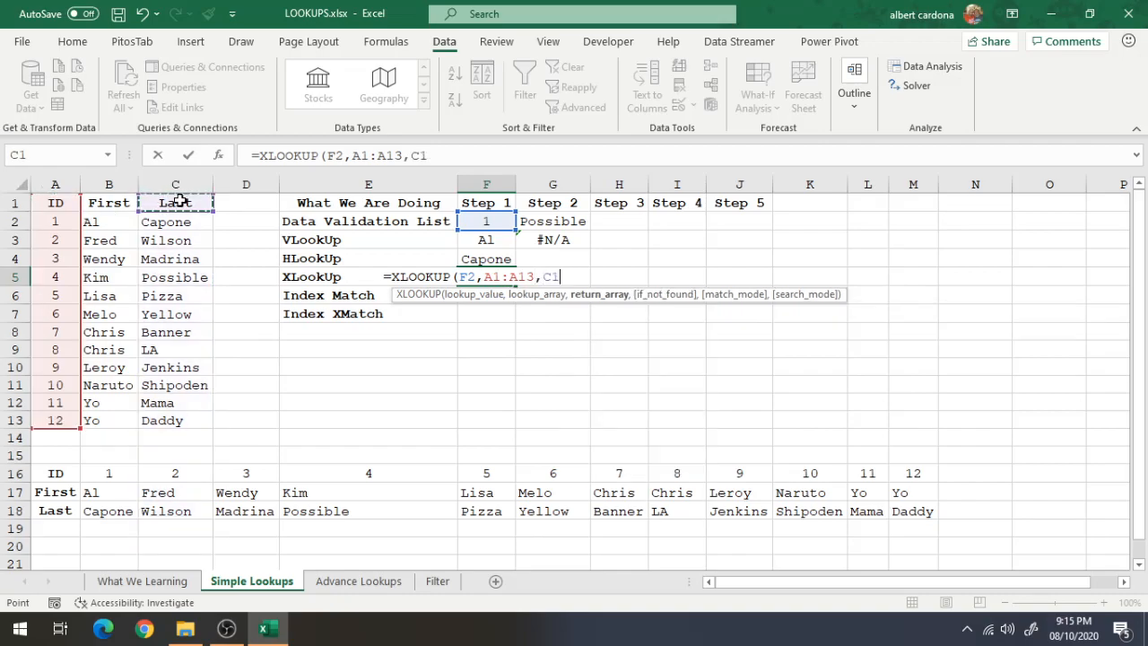
key("ctrl+shift+Down")
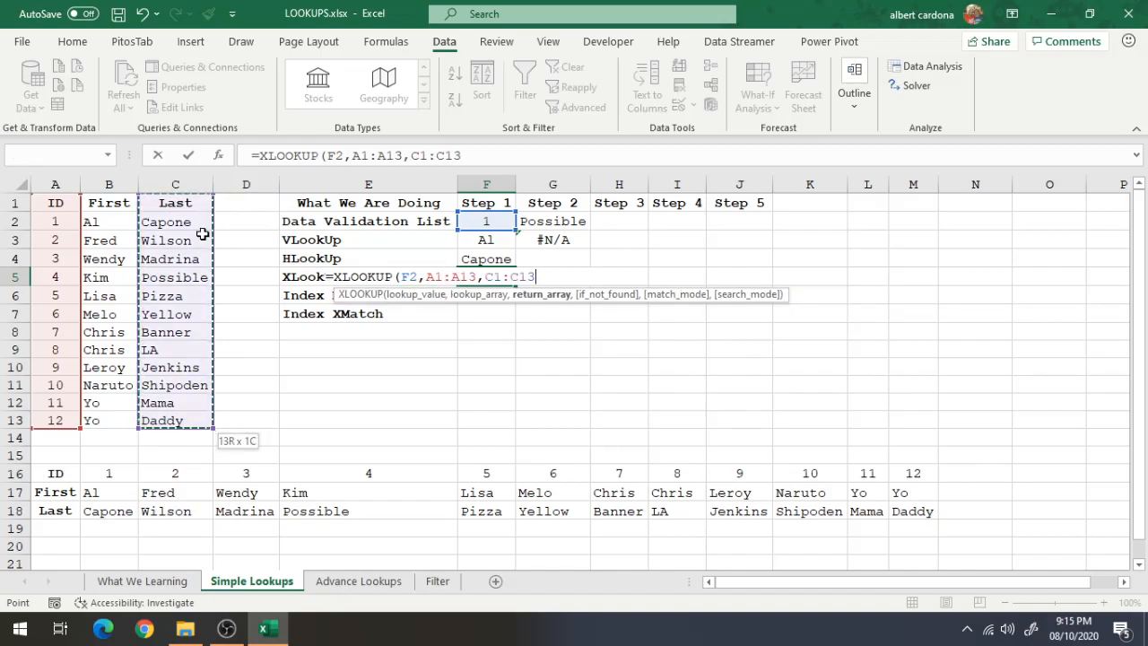
type(")")
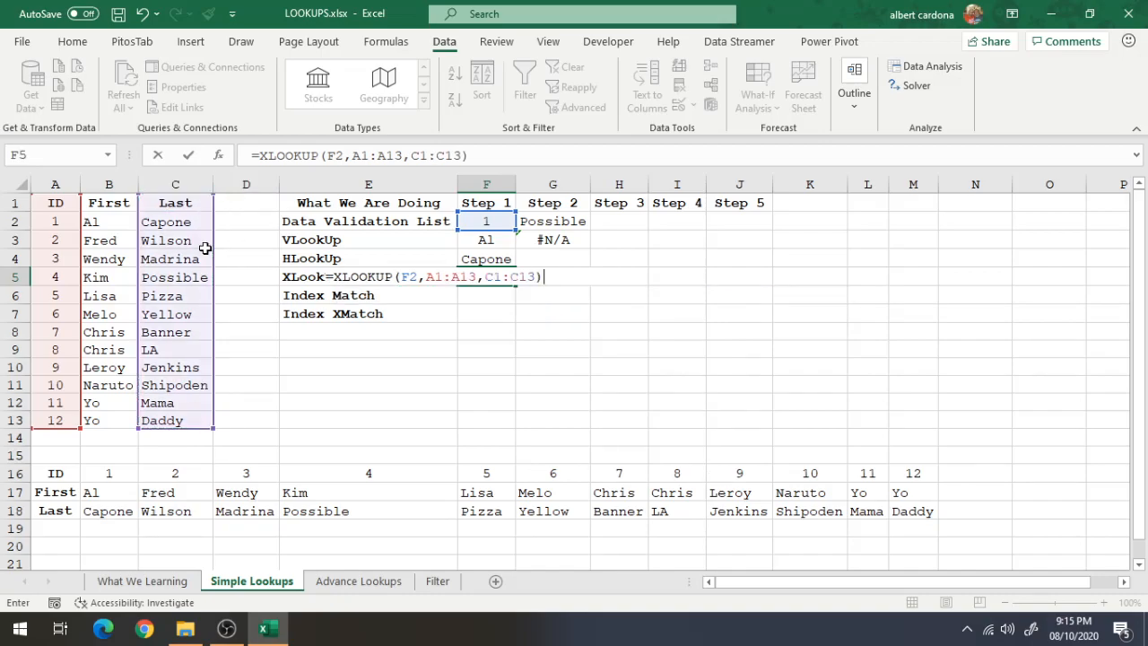
key("Return")
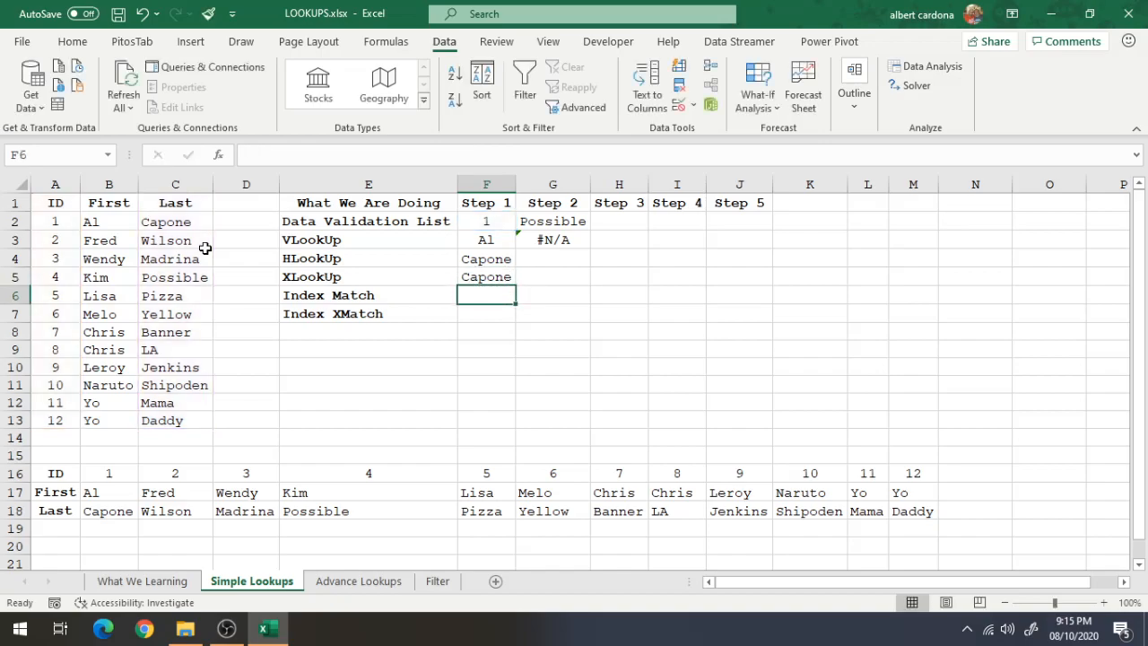
Shrink the return array of F5's XLOOKUP to C1:C12 so it is shorter than the lookup array.
left_click(490, 277)
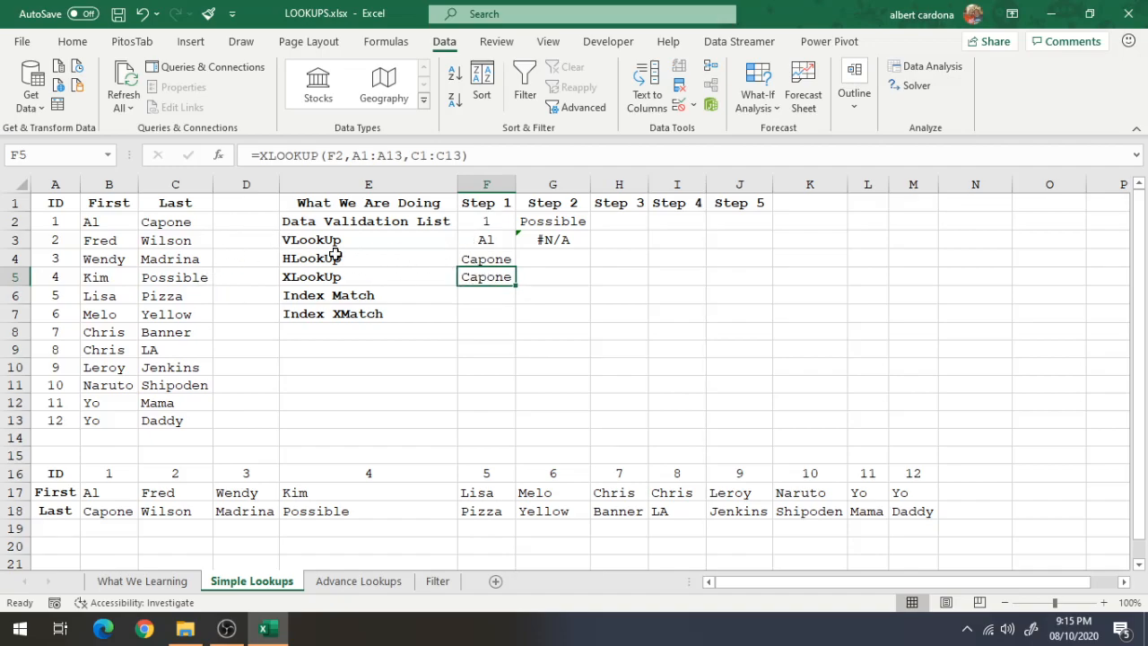
left_click(449, 155)
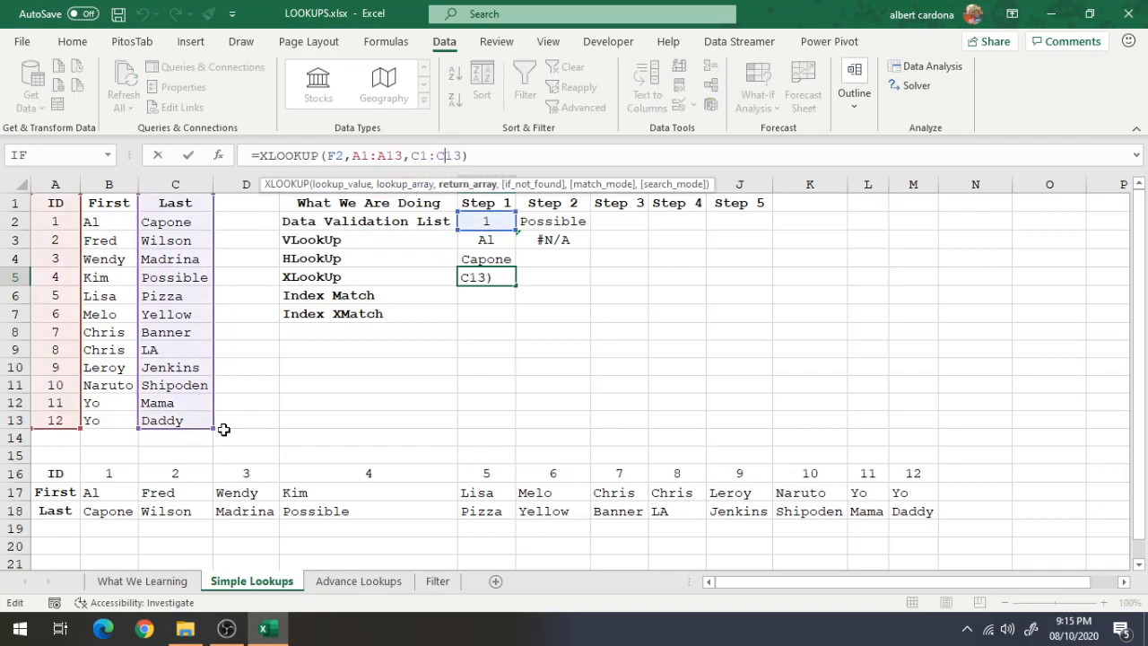
left_click_drag(212, 422, 210, 406)
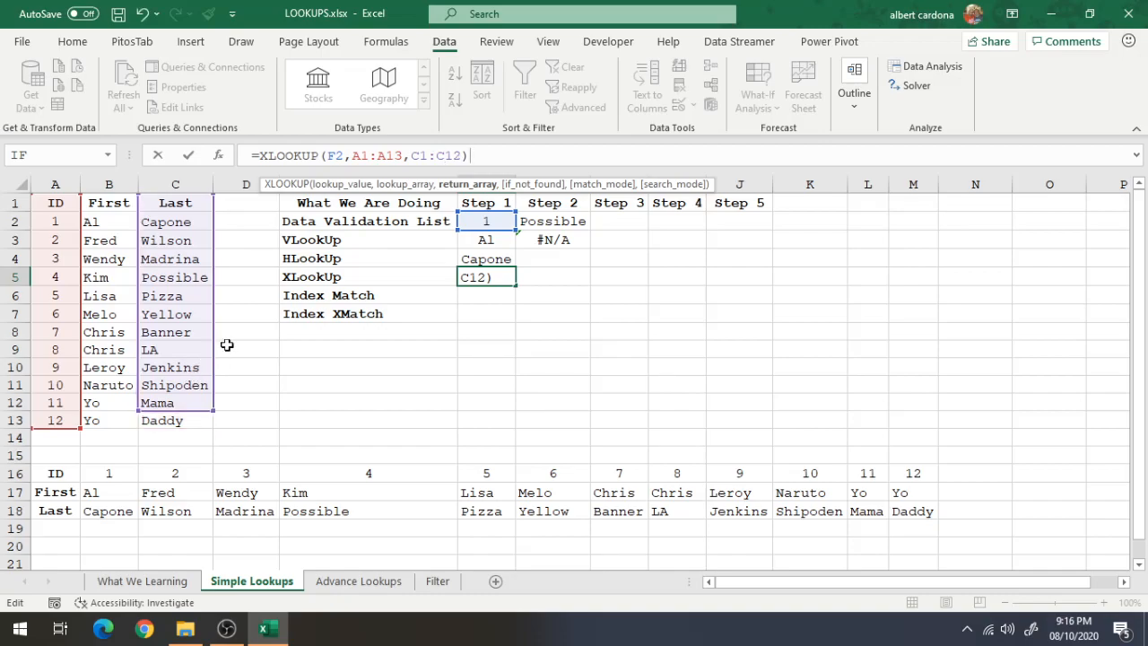
key("Return")
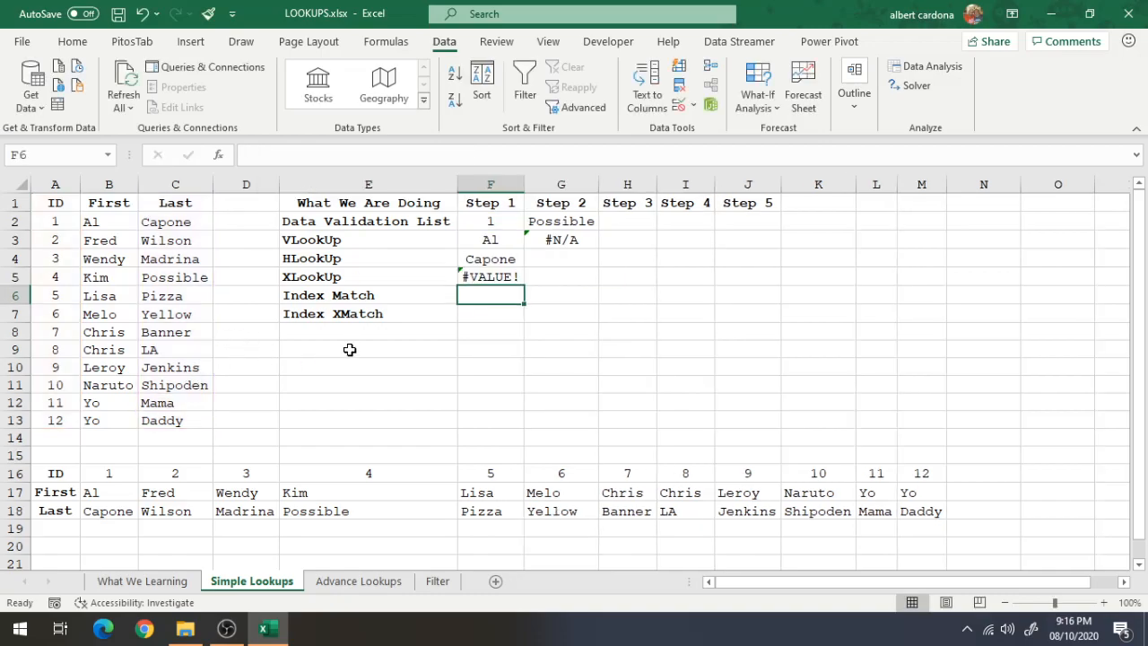
Restore the return array of F5's XLOOKUP to C1:C13 and add "Num Num No Found" as the if-not-found text.
left_click(465, 278)
left_click(445, 158)
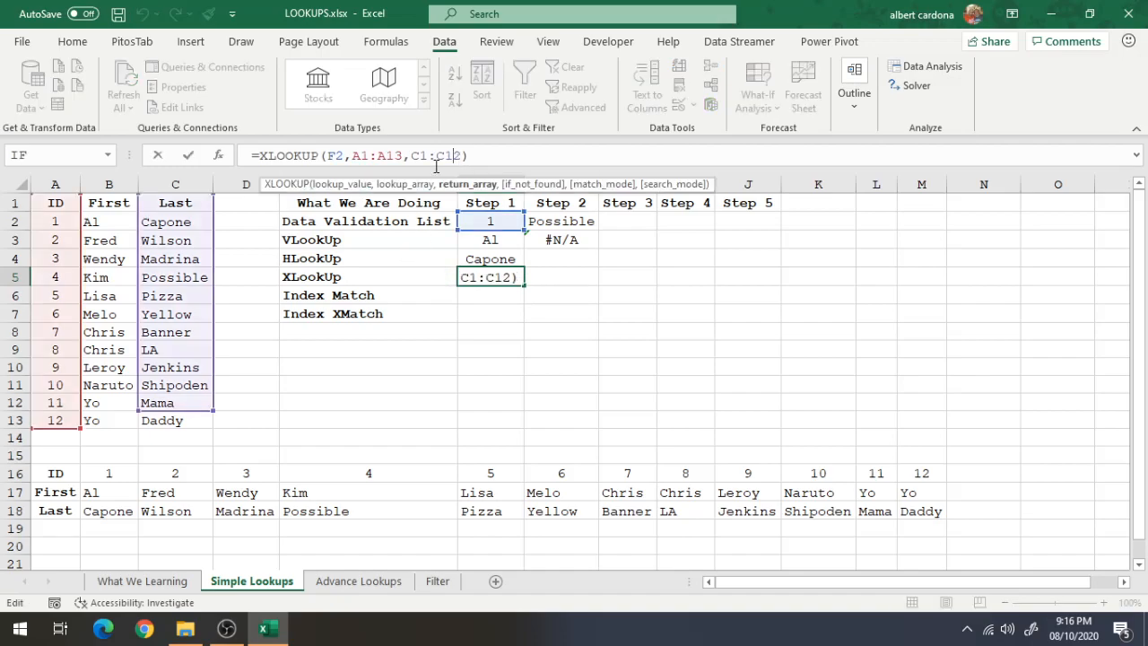
key("BackSpace")
type("3")
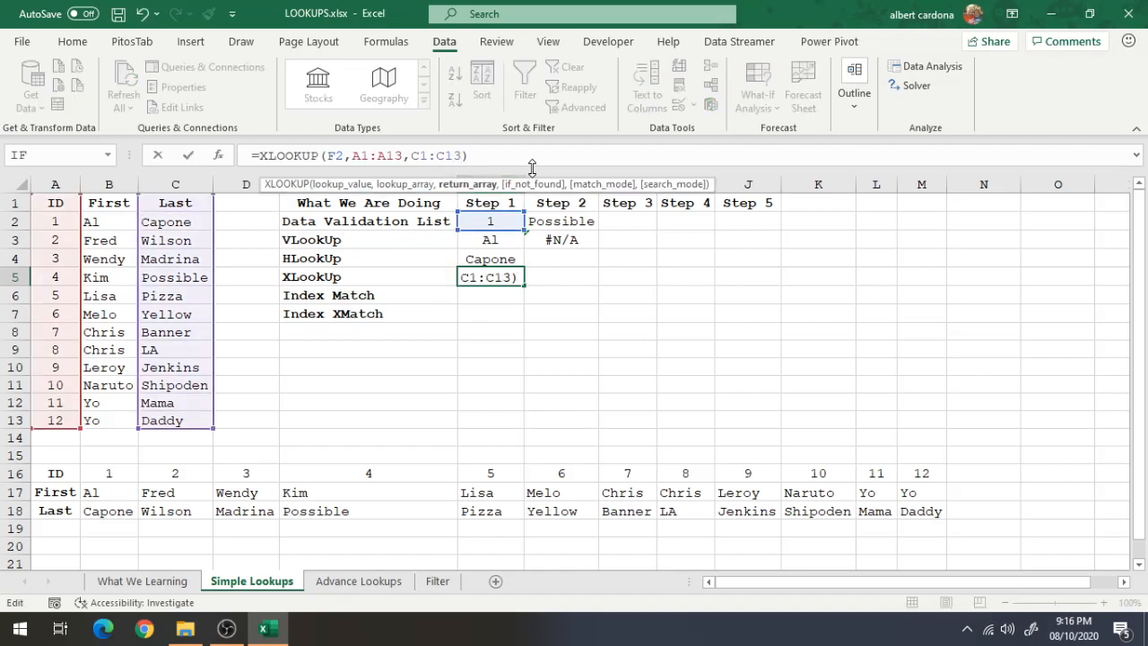
type(",")
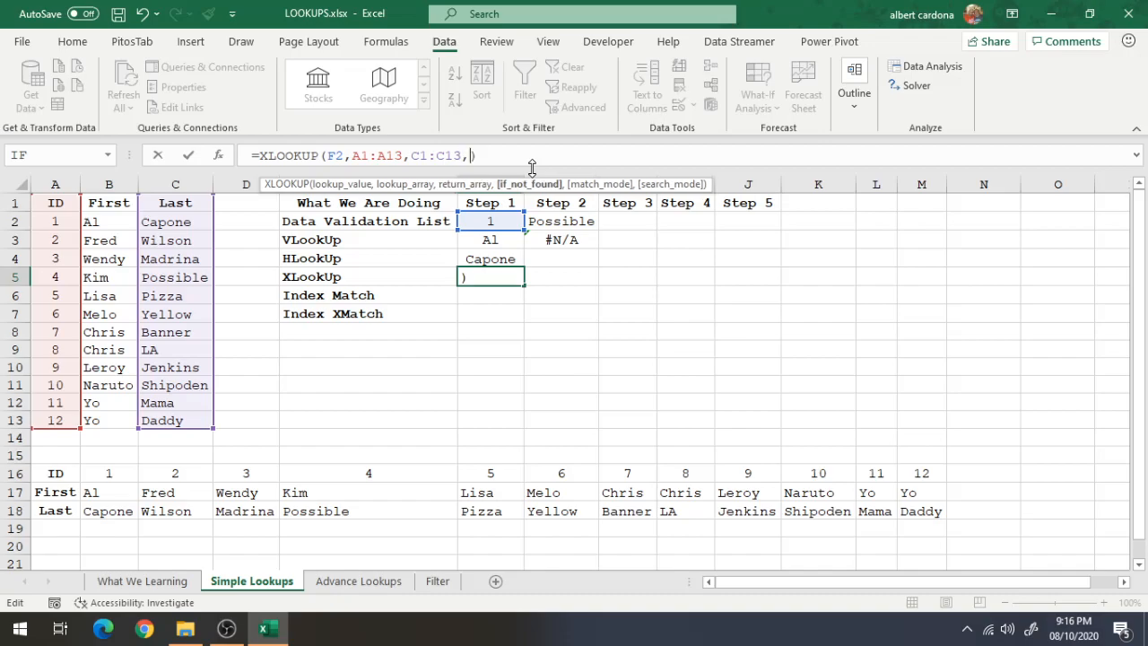
type("\"")
type("Num NUm No Found\"")
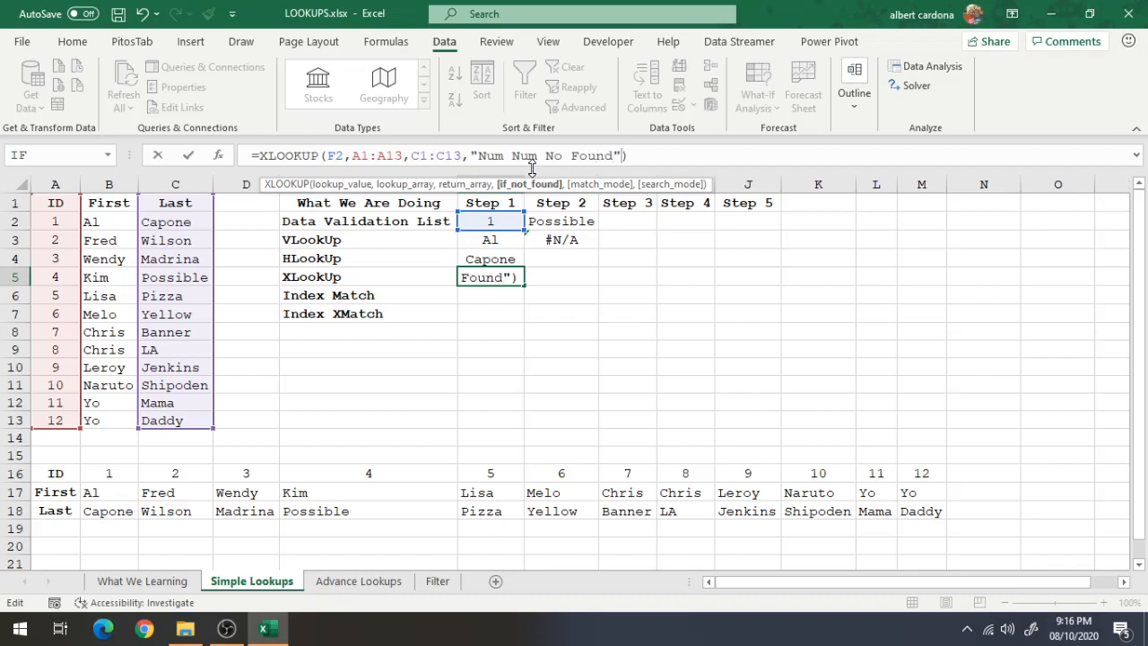
Review the match mode and search mode options of F5's XLOOKUP, and enter the formula without either argument.
type(",")
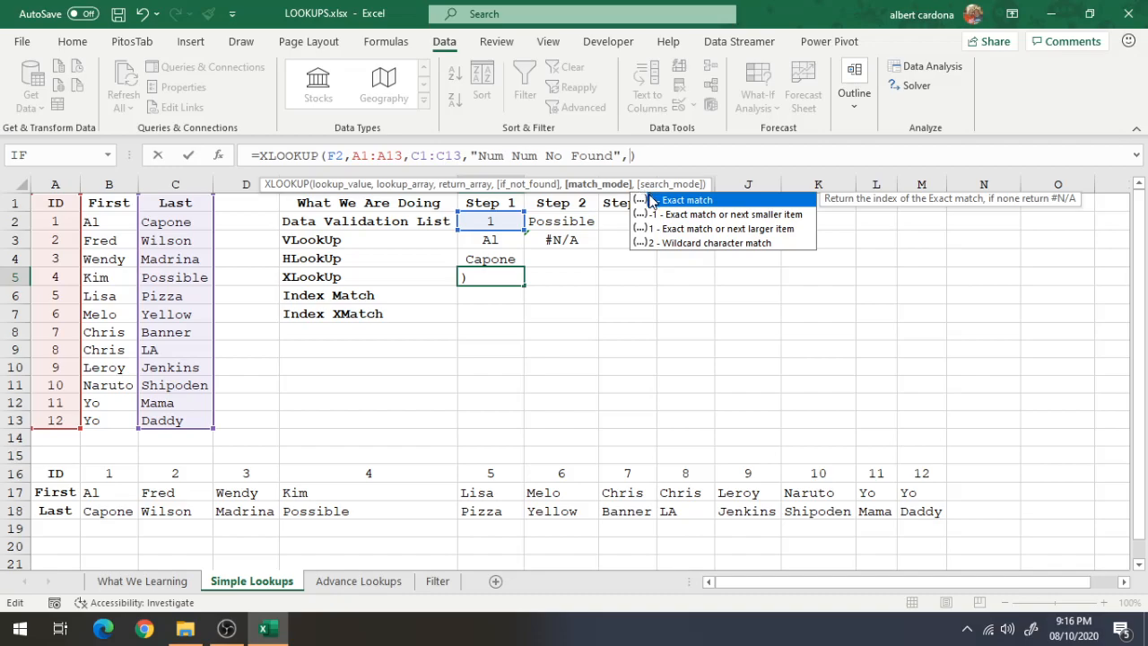
type(",")
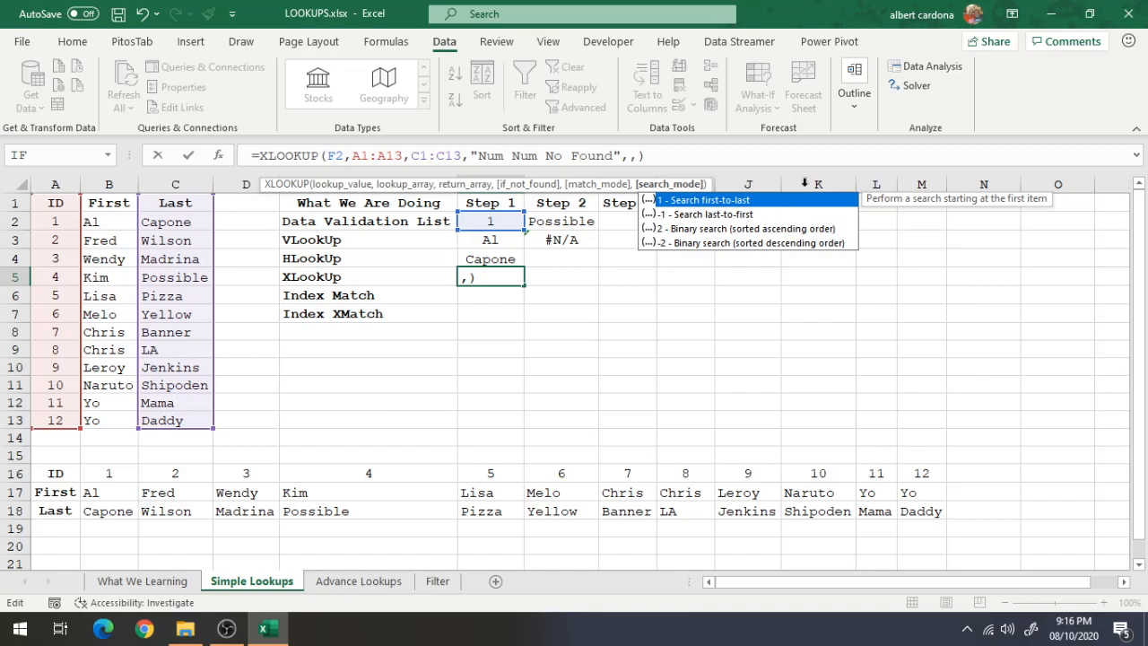
left_click(1139, 564)
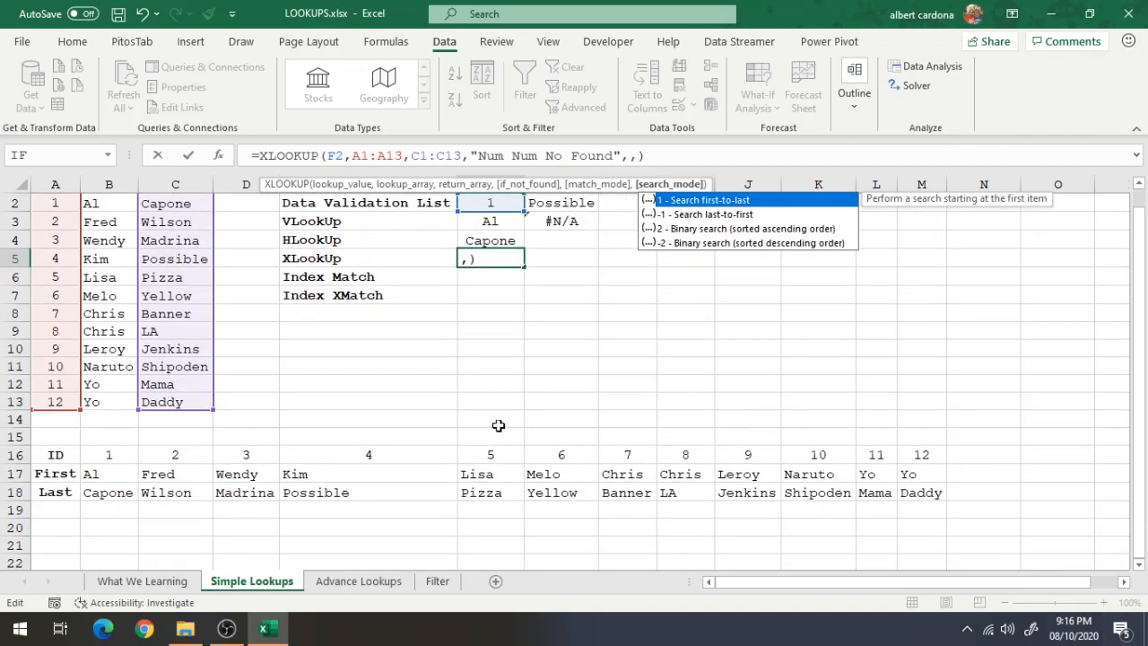
key("Down")
key("Down")
key("Down")
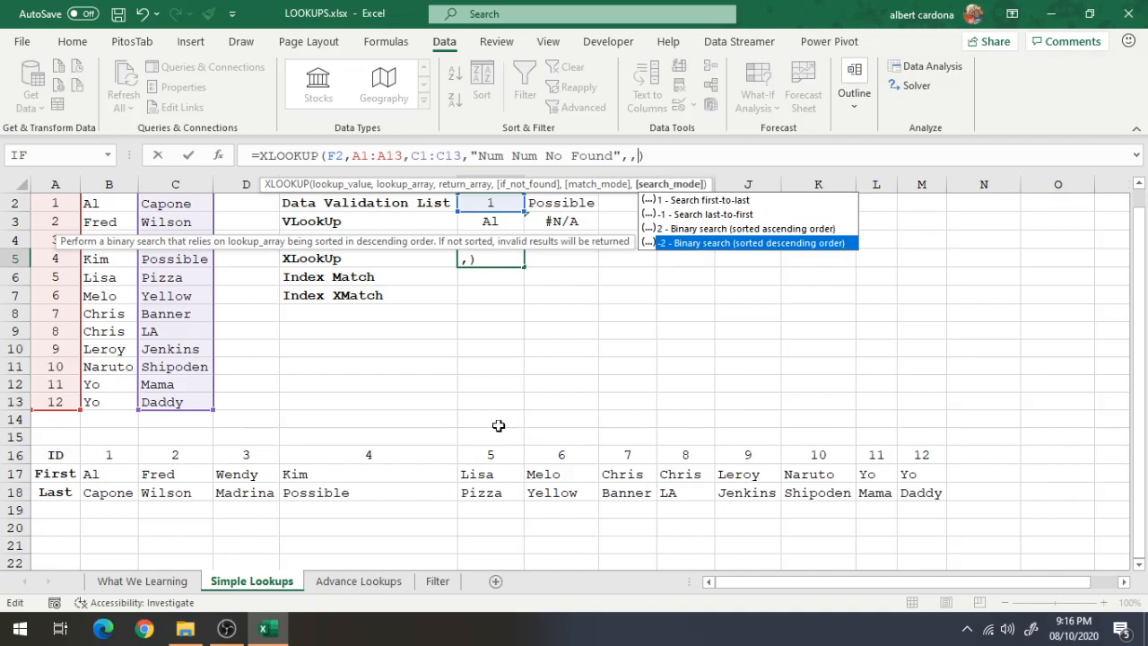
key("BackSpace")
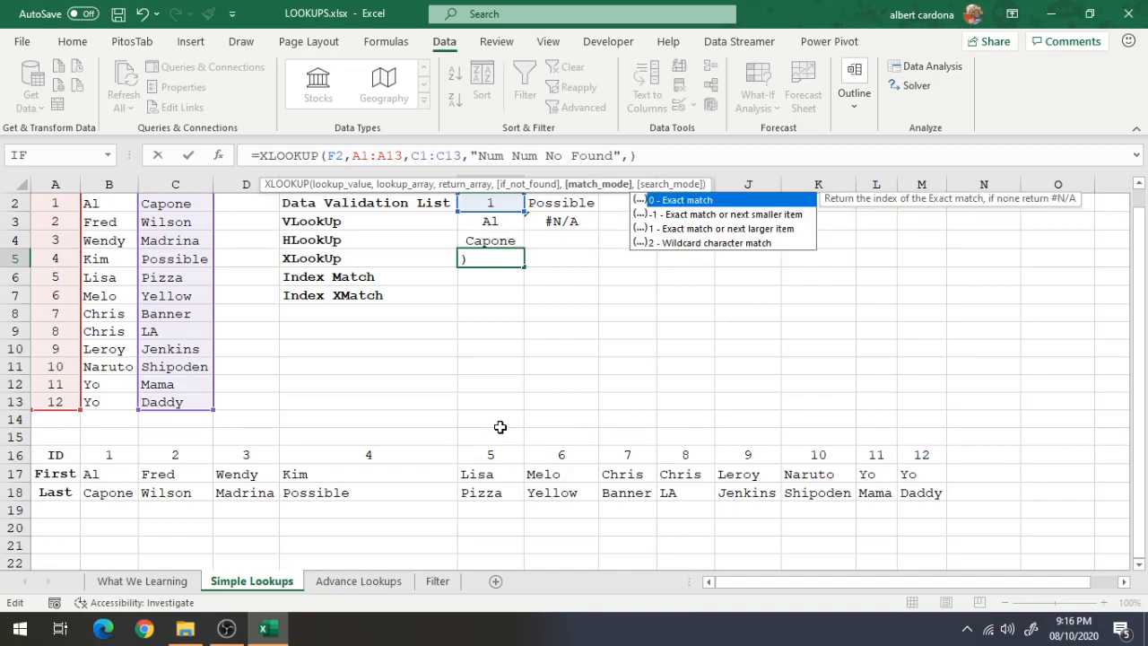
key("BackSpace")
key("Return")
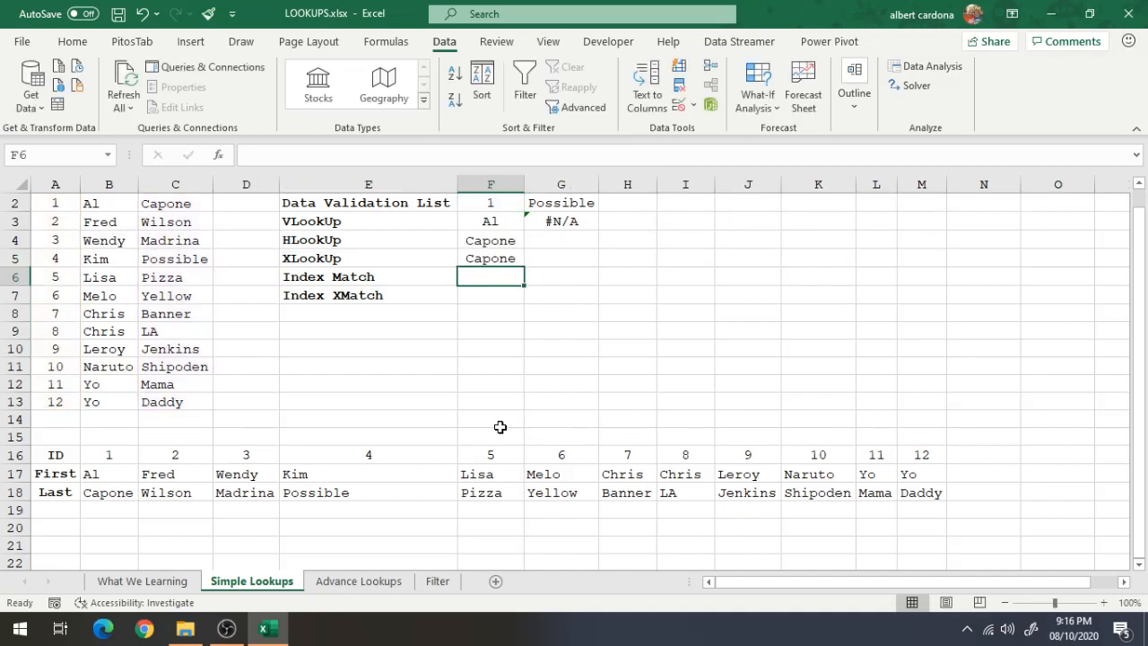
Examine the empty rows far below the data in column F, and return to cell A1.
key("Down")
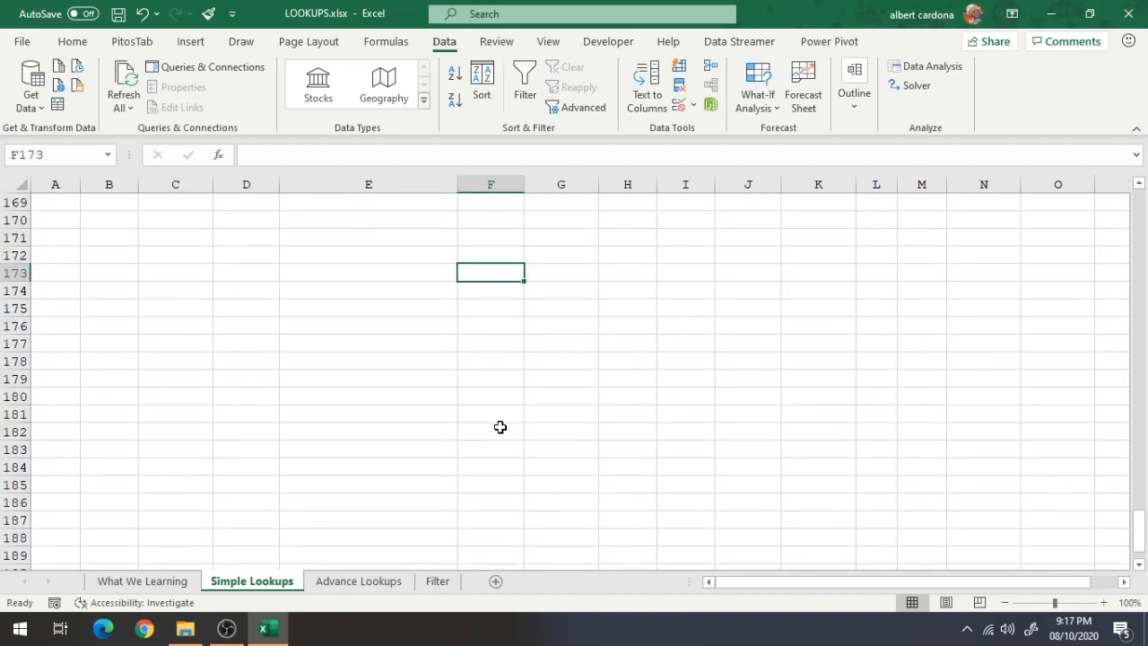
key("Down")
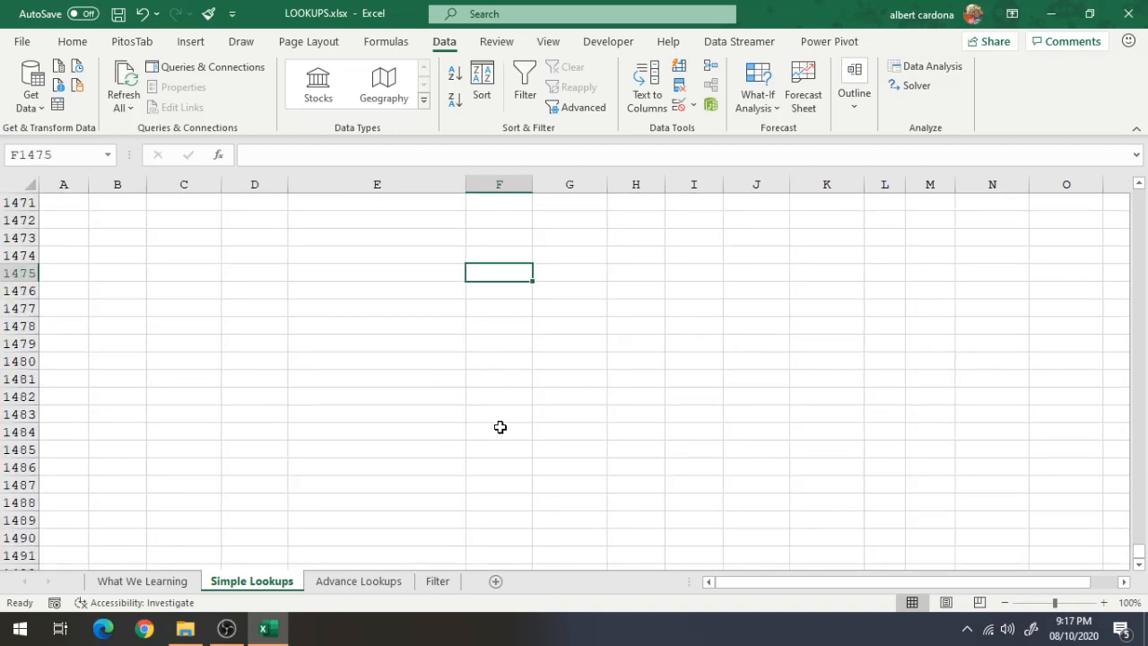
key("Down")
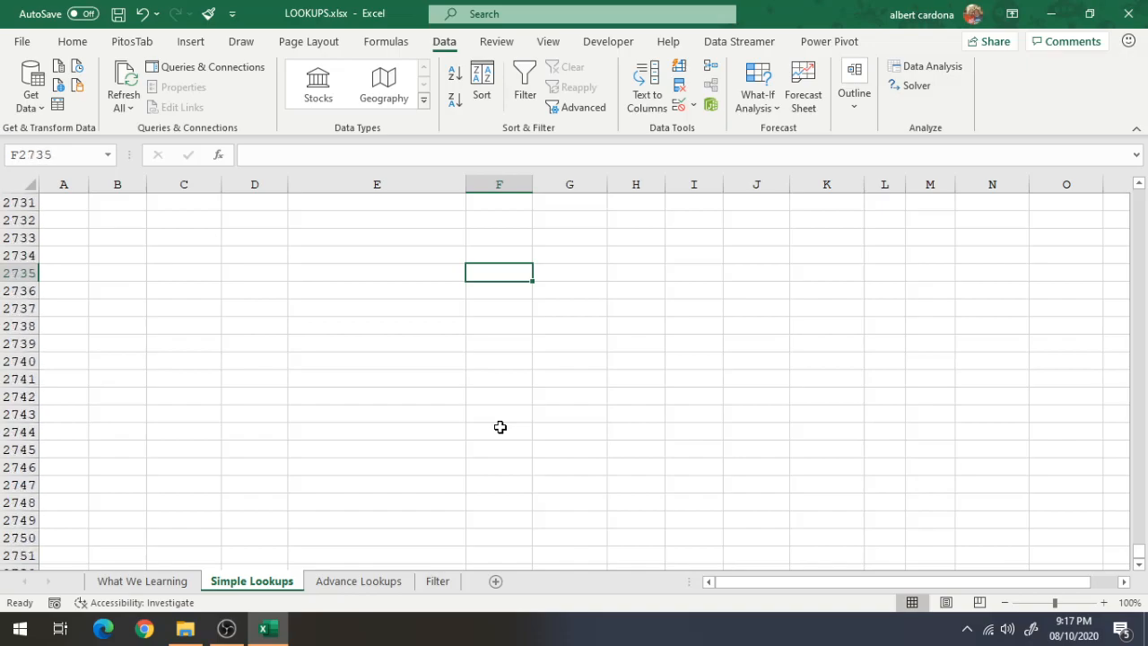
key("Down")
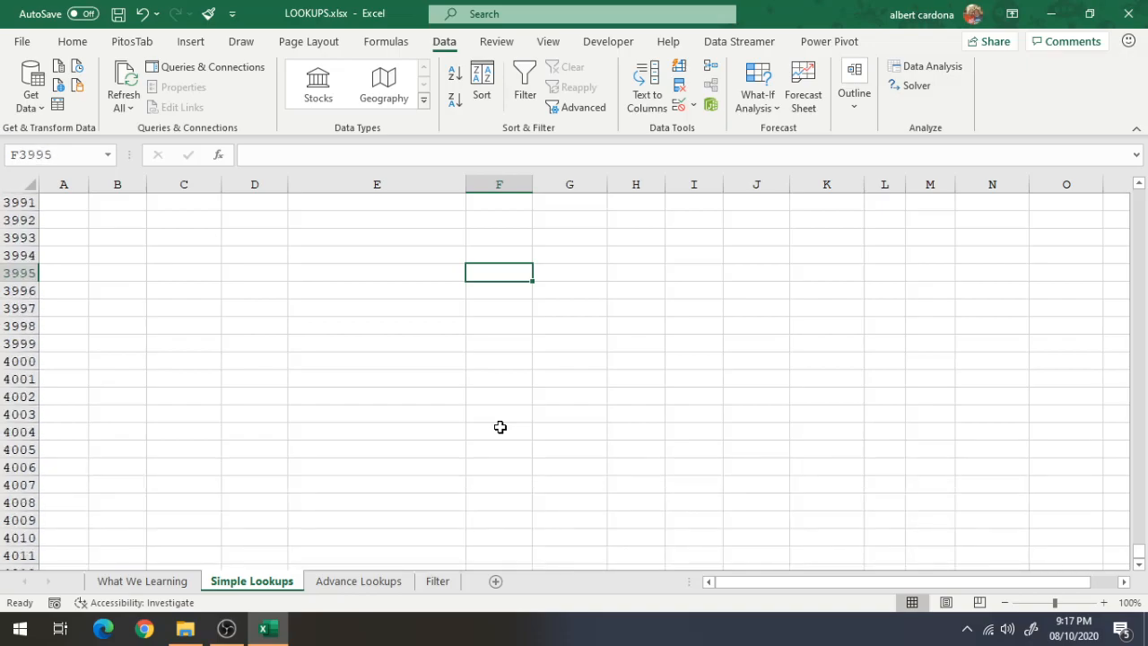
key("Down")
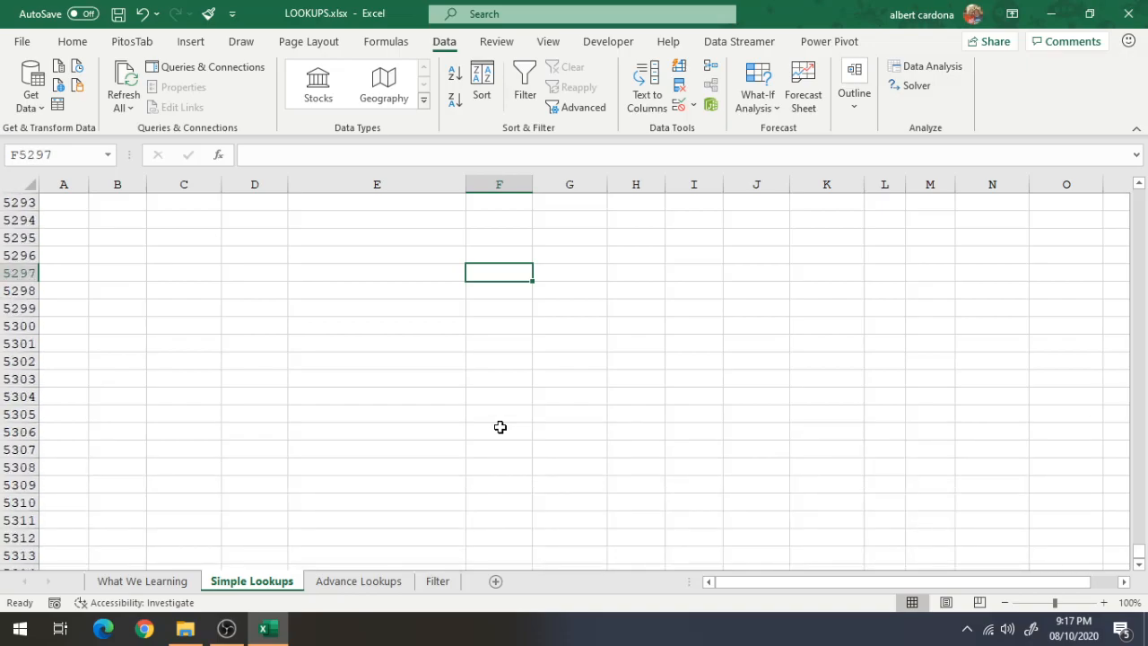
key("Down")
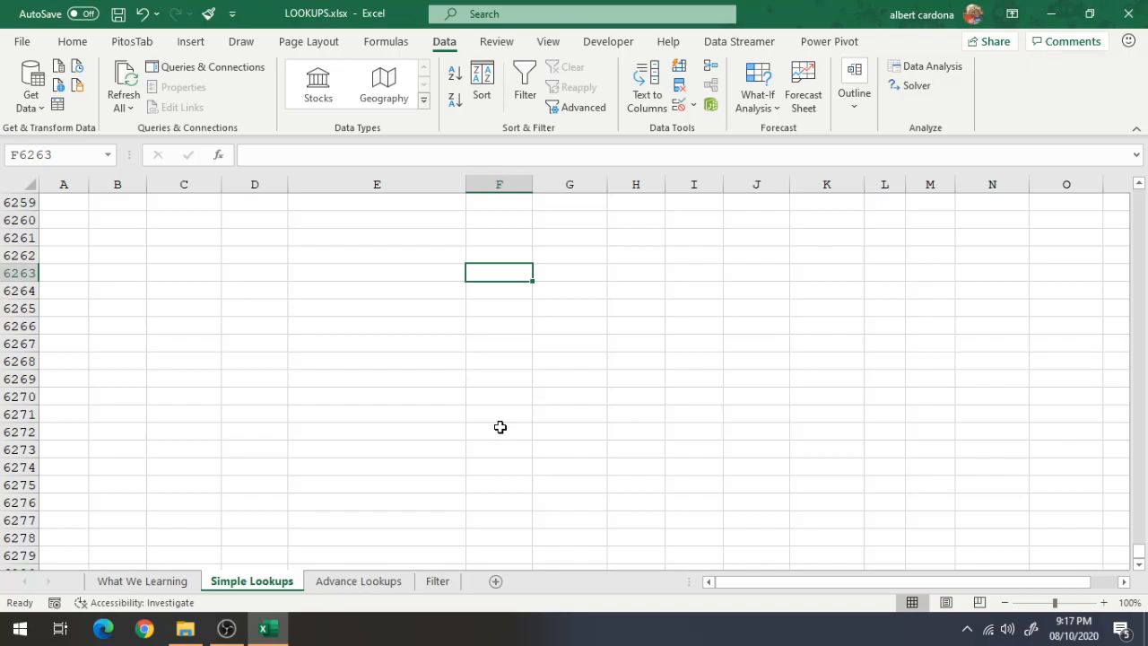
key("ctrl+Up")
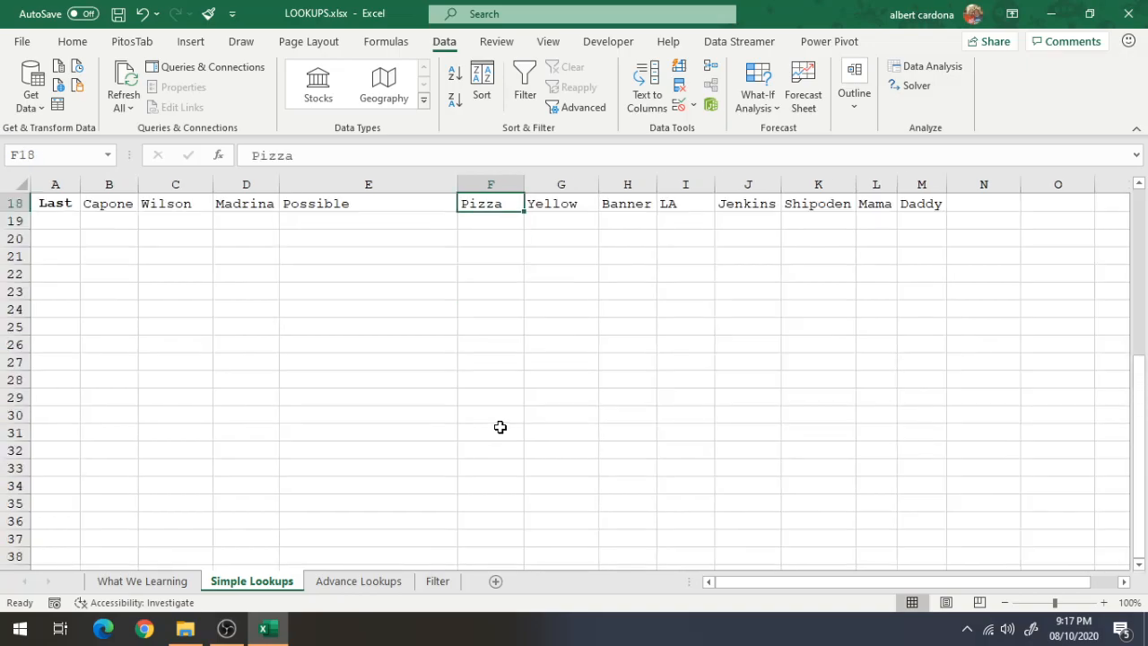
key("Left")
key("Left")
key("Left")
key("Left")
key("Left")
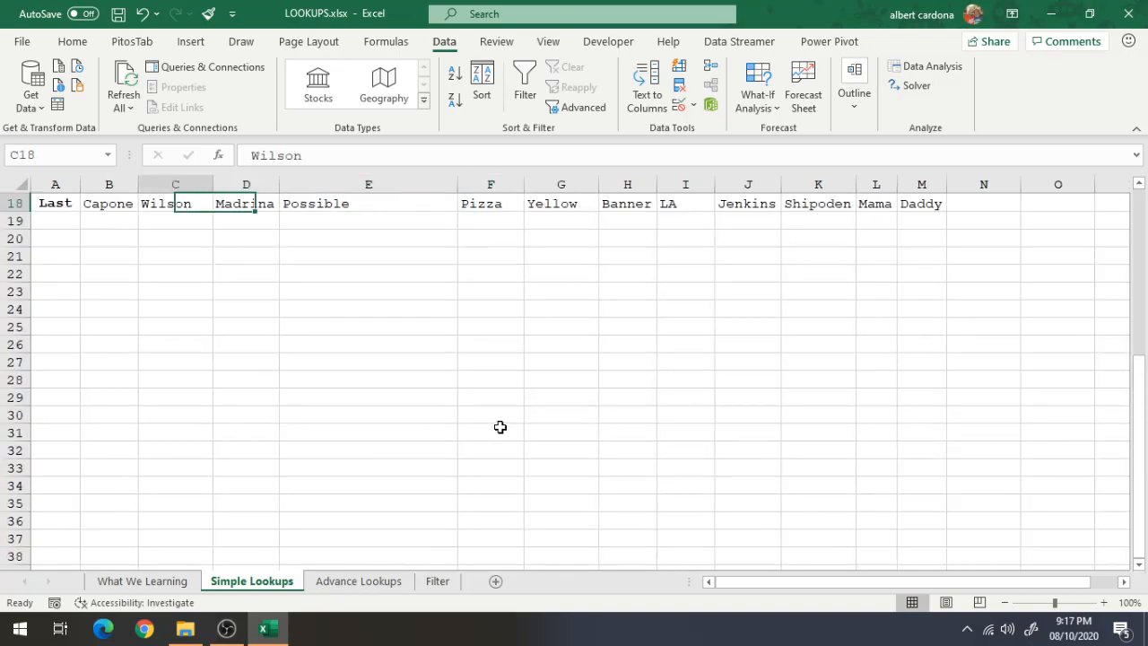
key("ctrl+Up")
key("ctrl+Up")
key("ctrl+Up")
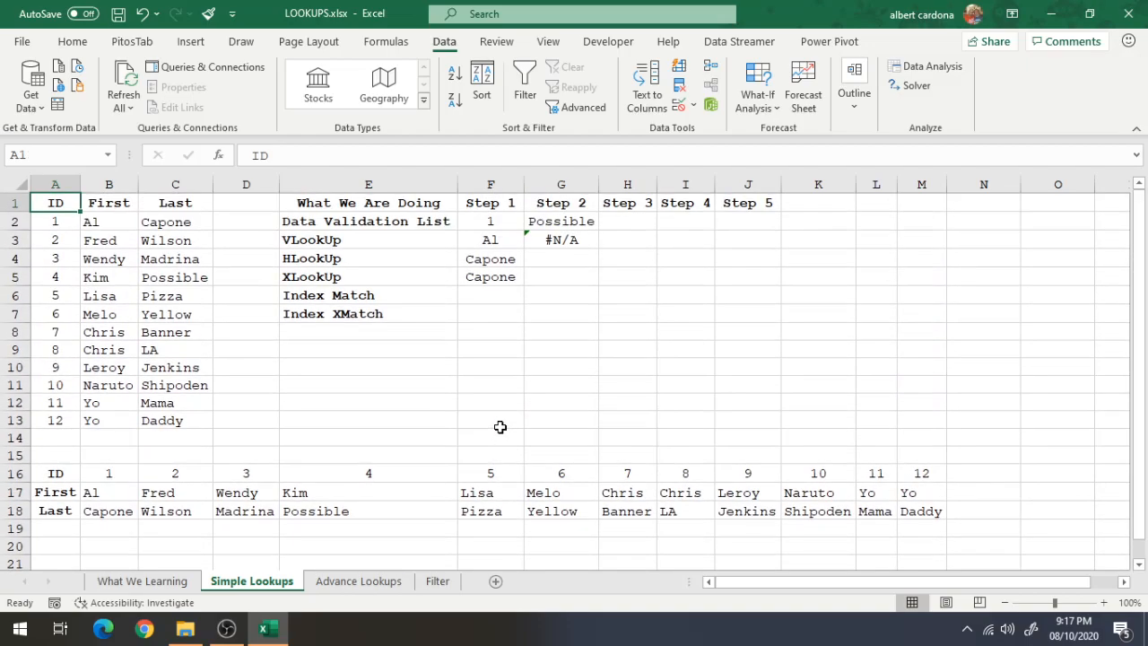
Start an XLOOKUP formula in cell G5, in the Step 2 column.
left_click(555, 280)
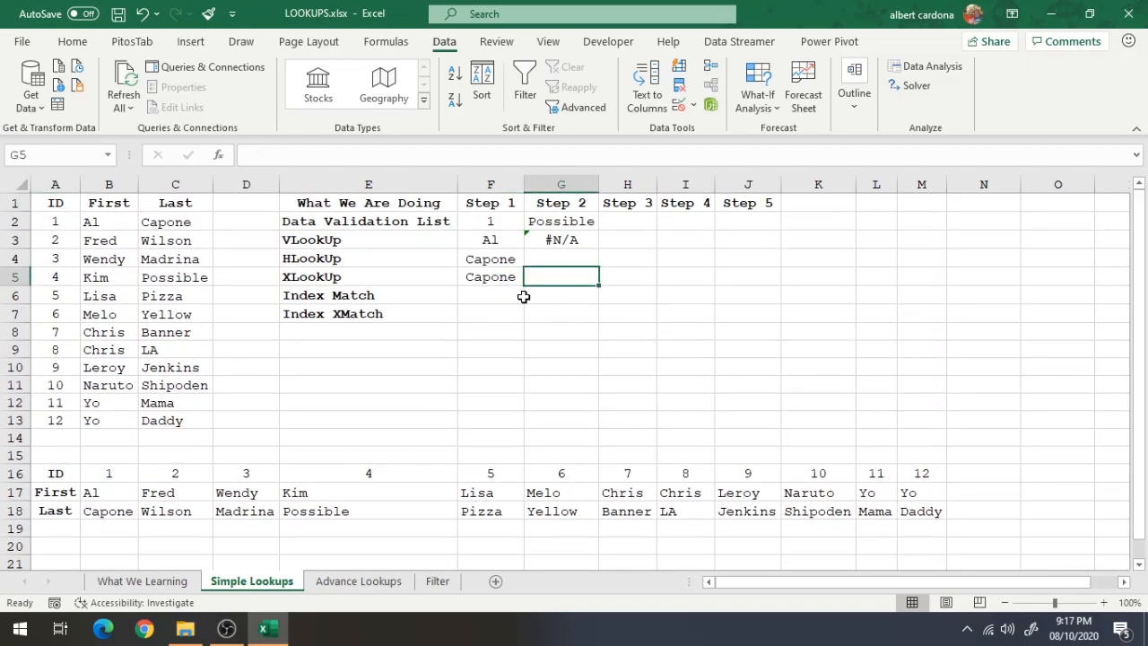
type("=xl")
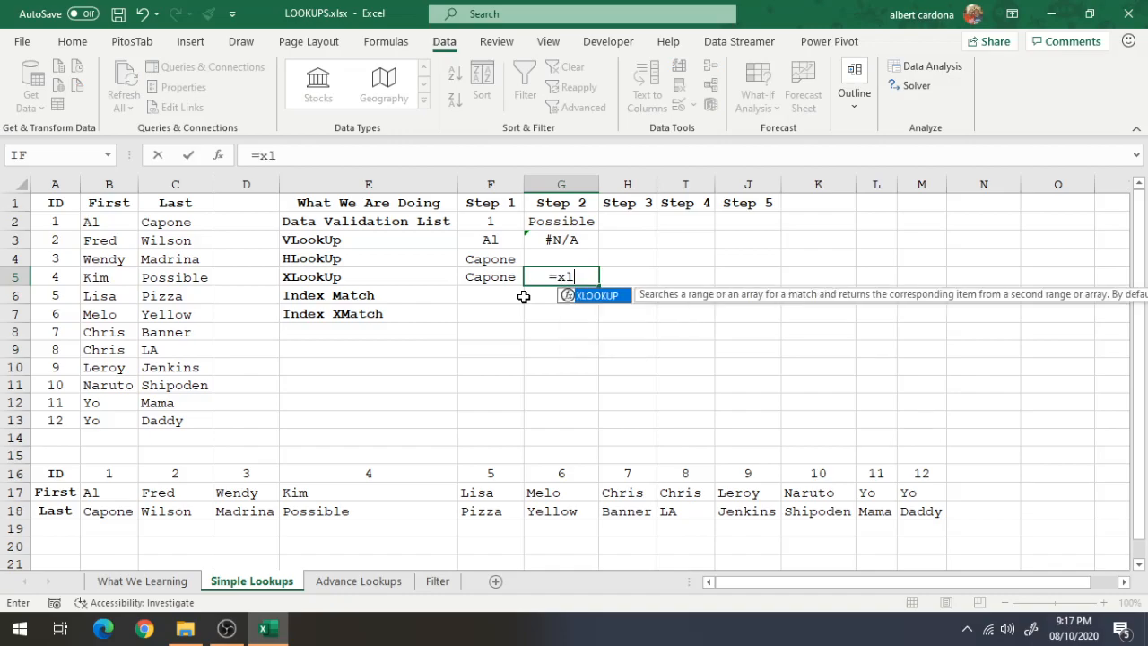
key("Tab")
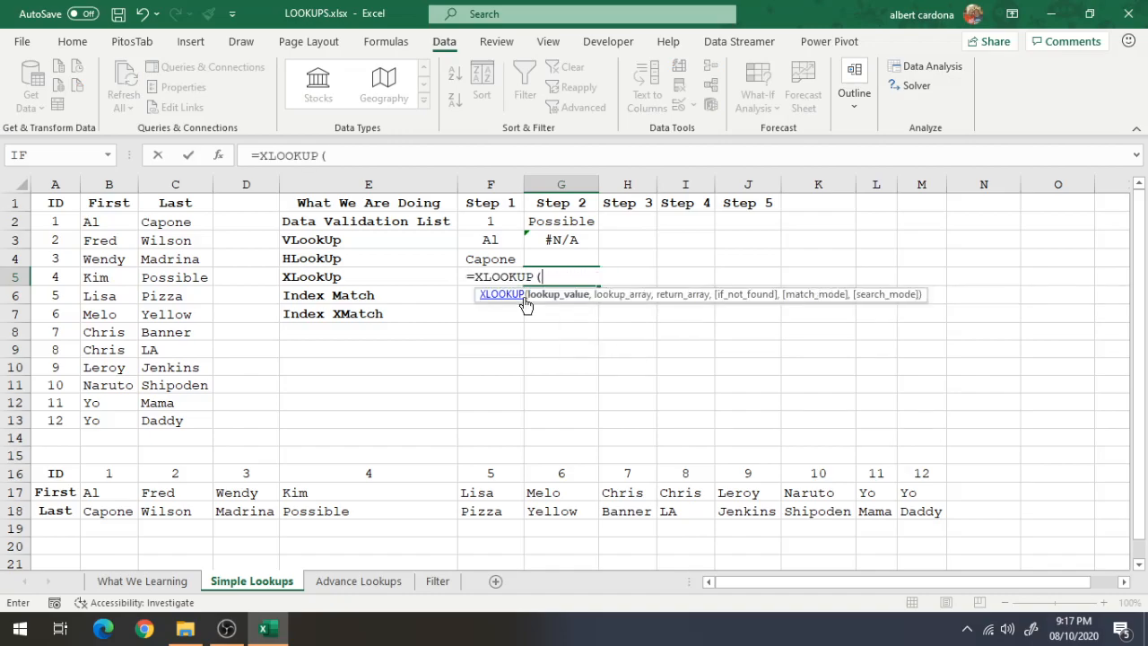
left_click(512, 220)
type(",")
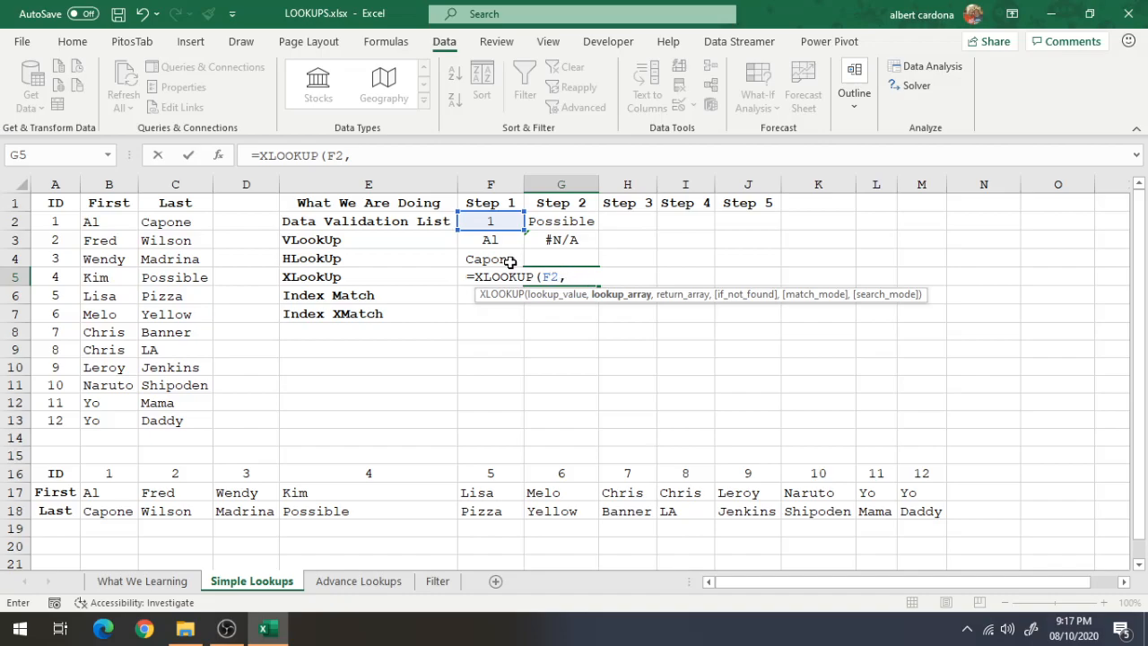
key("BackSpace")
key("BackSpace")
key("BackSpace")
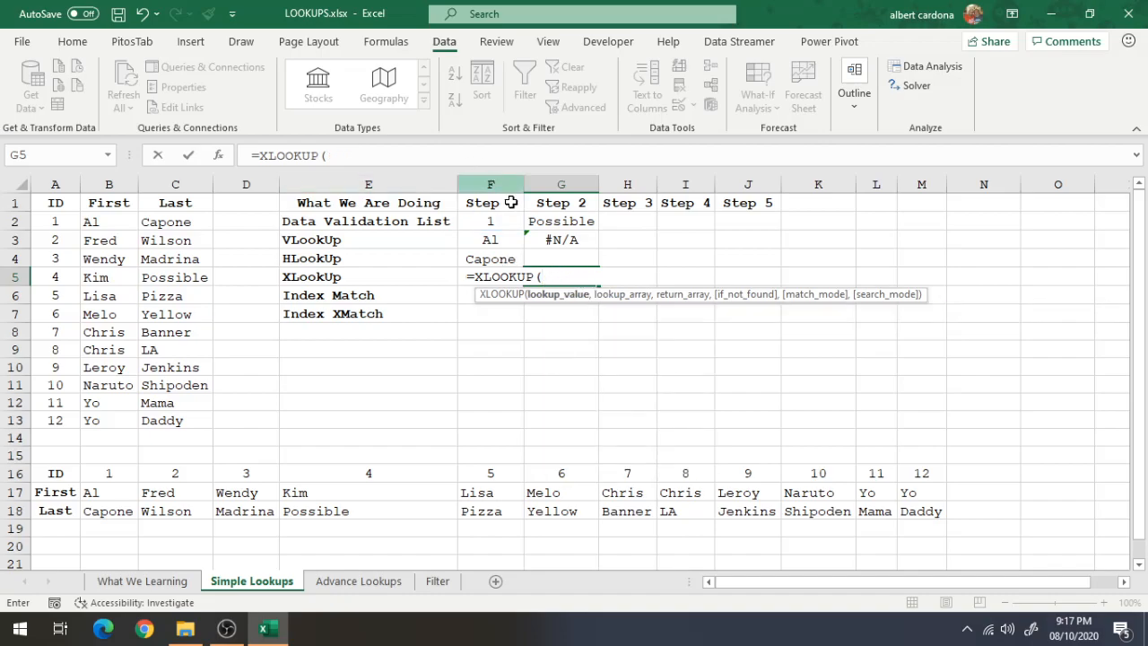
Give G5's XLOOKUP G2 as the lookup value and the last names C1:C13 as the lookup array.
left_click(567, 222)
type(",")
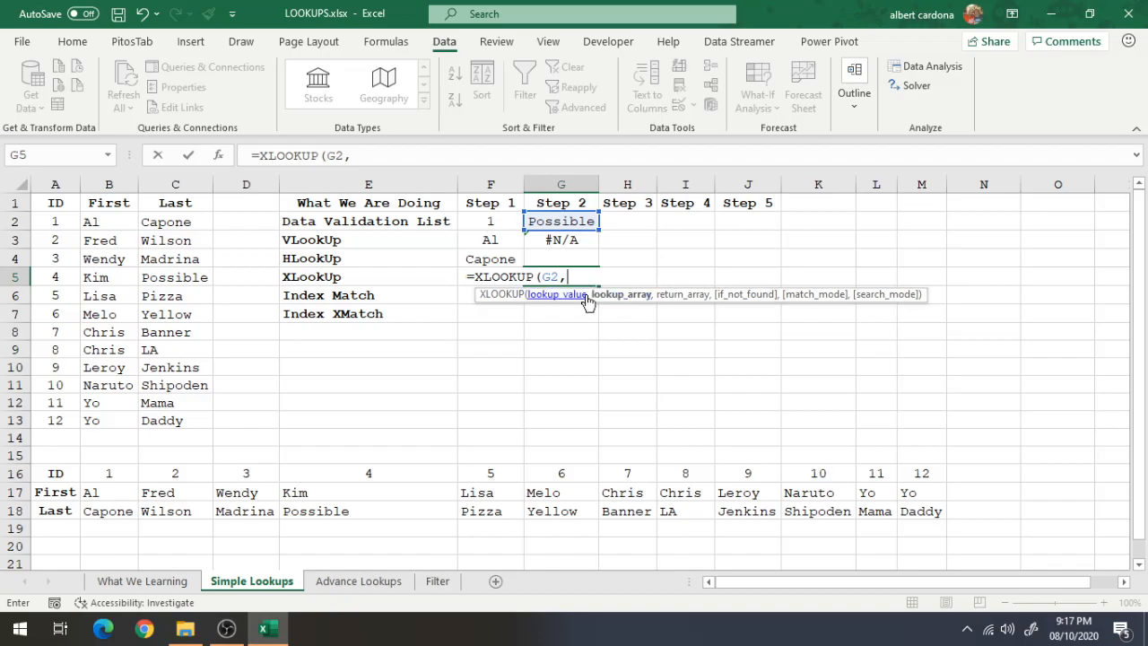
left_click(174, 206)
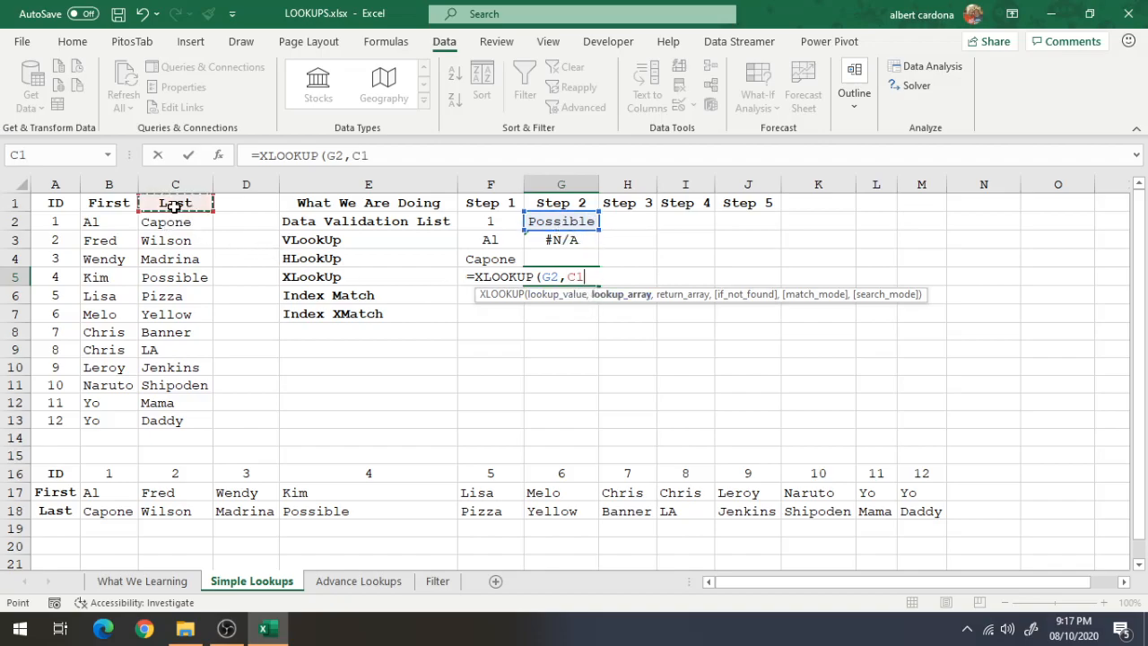
key("ctrl+shift+Down")
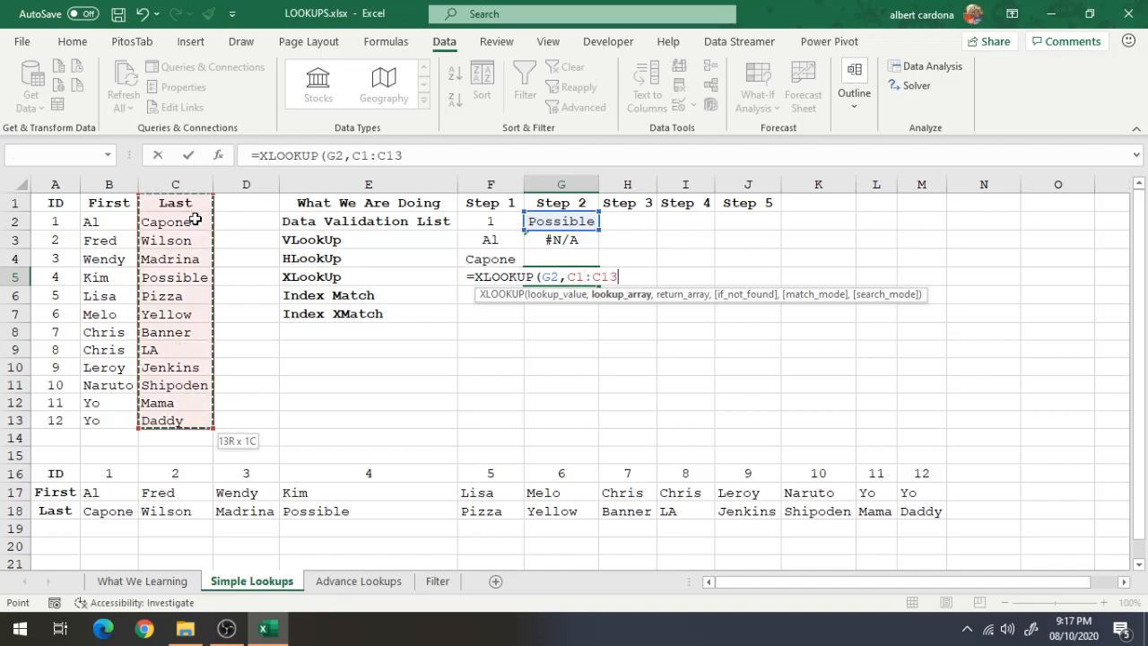
Complete G5's XLOOKUP formula with the IDs in A1:A13 as the return array.
type(",")
left_click(68, 202)
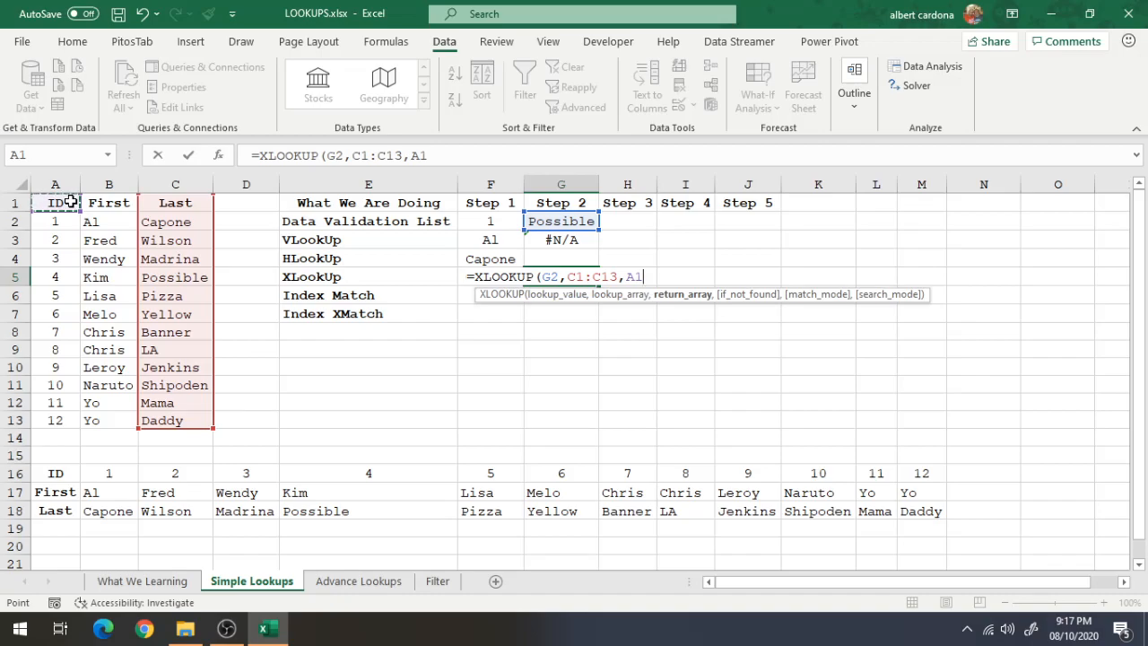
key("ctrl+shift+Down")
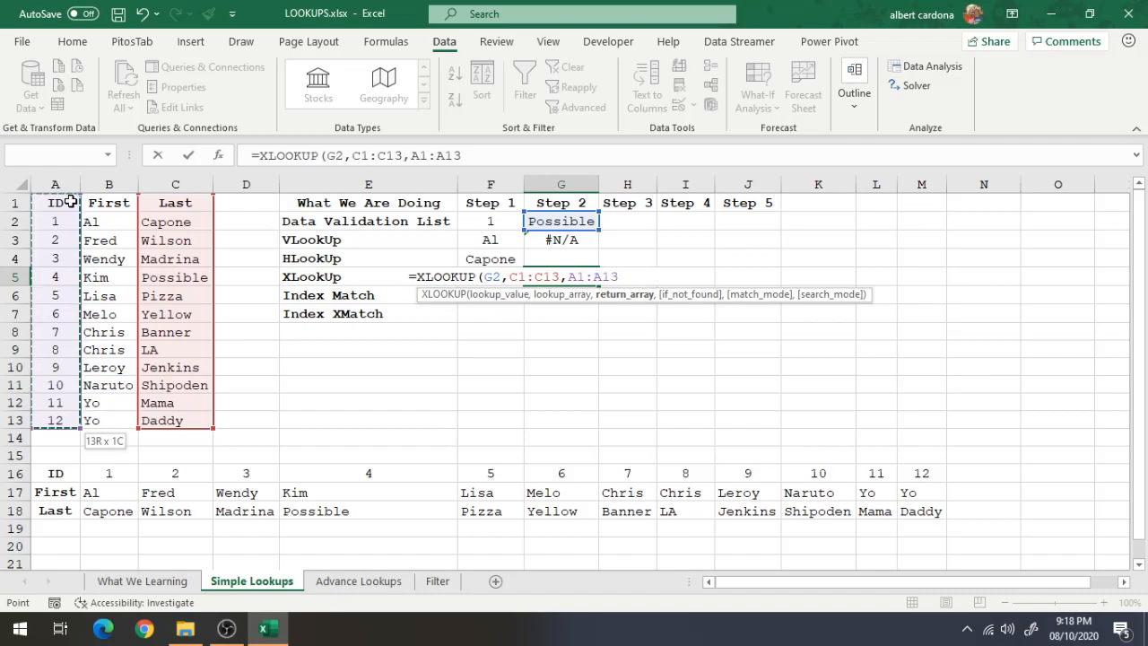
type(")")
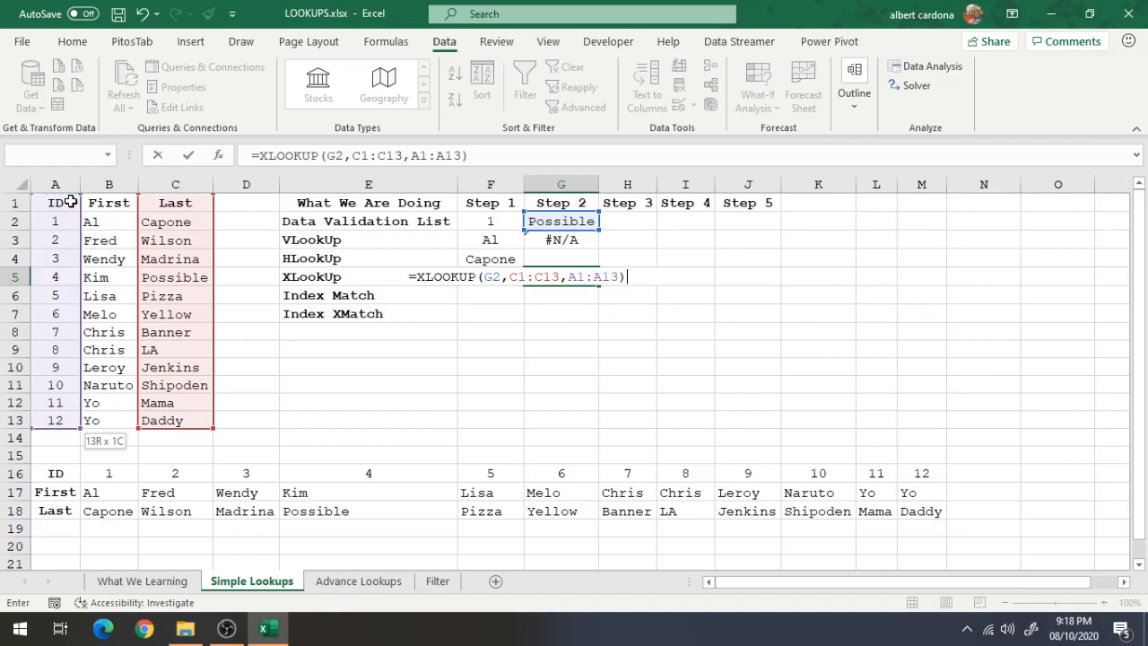
key("Return")
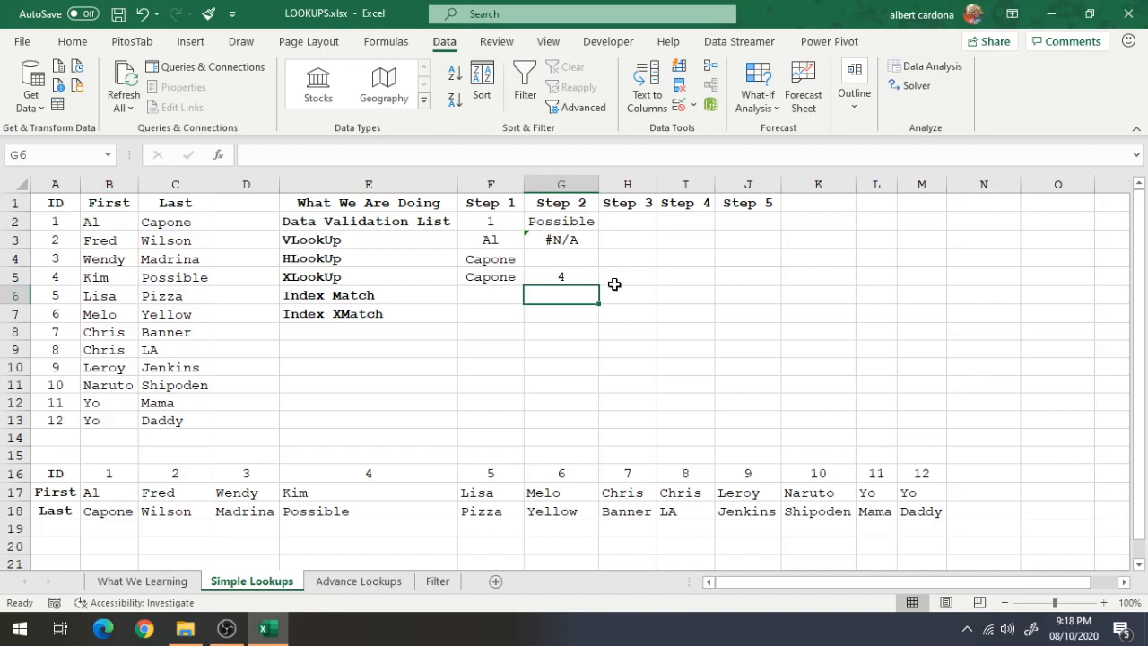
Start an XLOOKUP formula in cell H5 with G2 as the lookup value and the last names row A18:M18 as the lookup array.
left_click(615, 280)
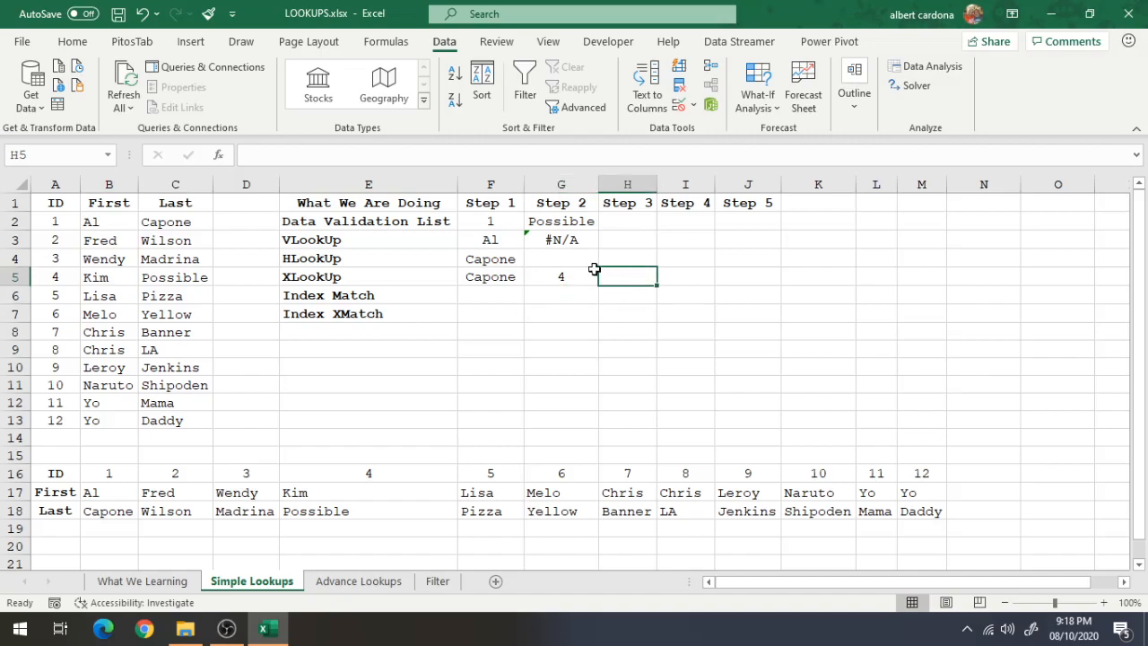
type("=xl")
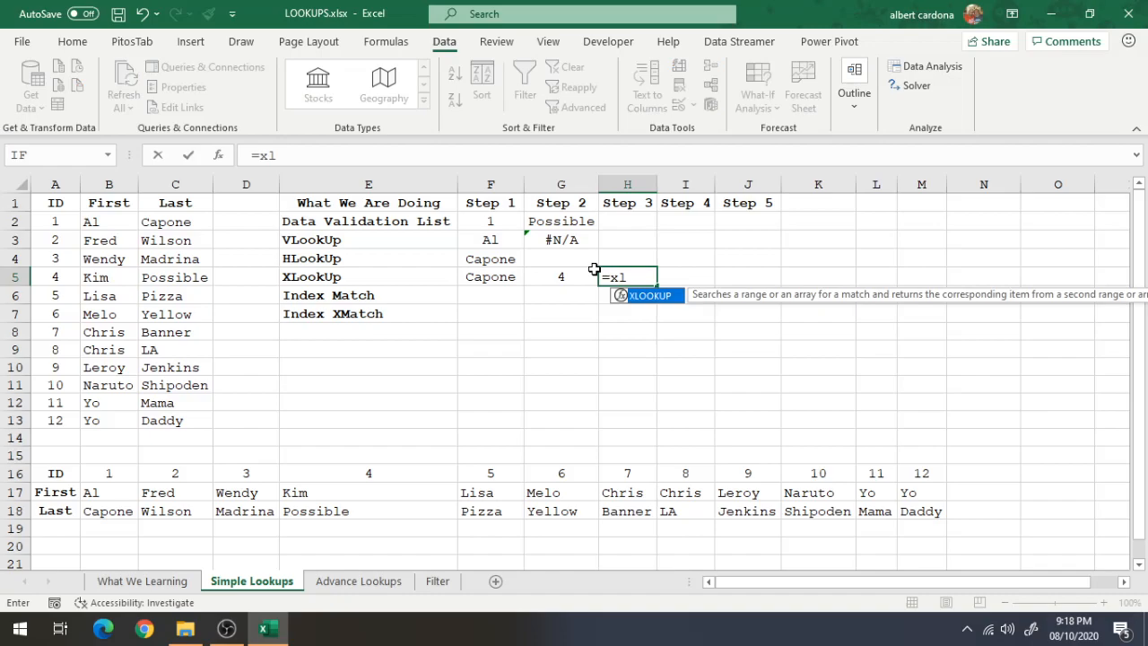
key("Tab")
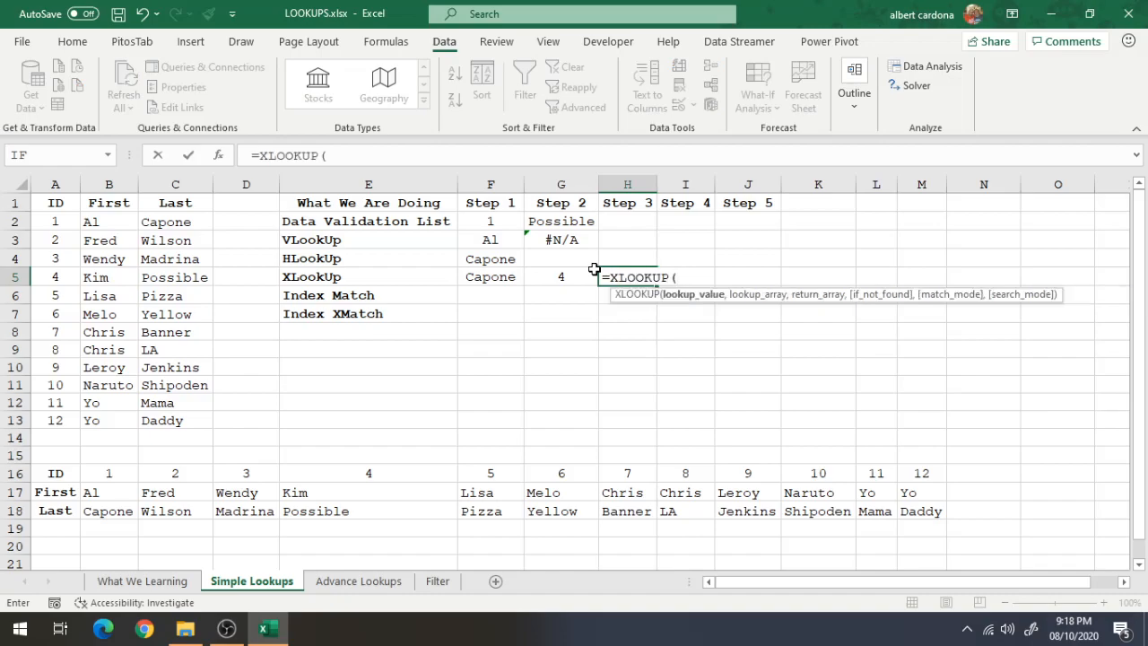
left_click(569, 224)
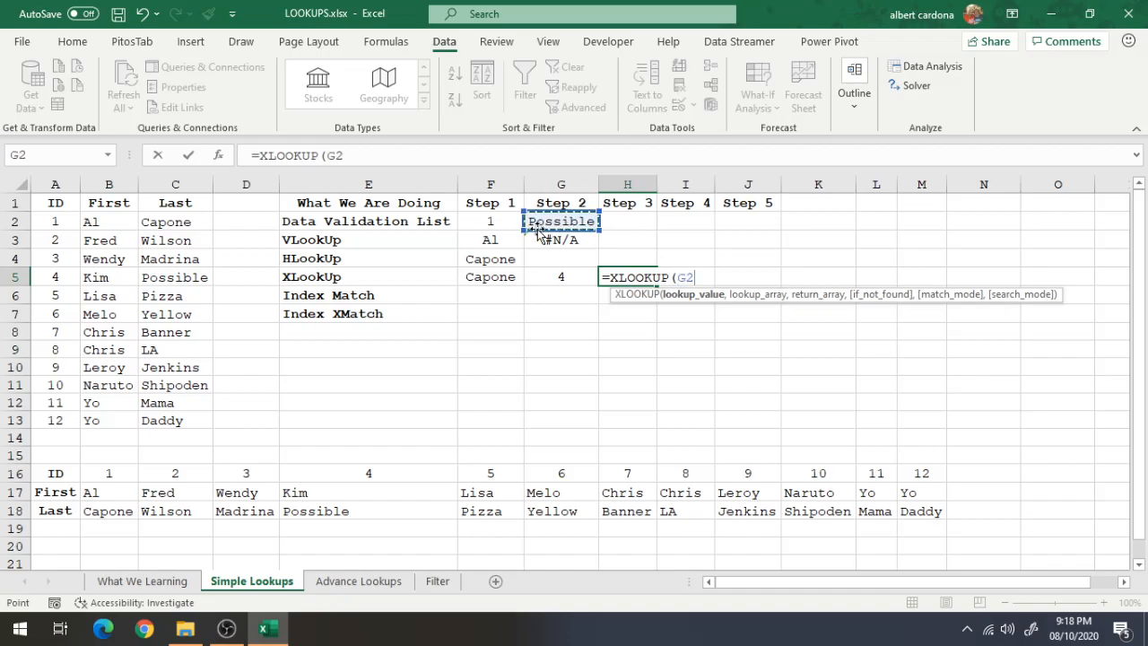
type(",")
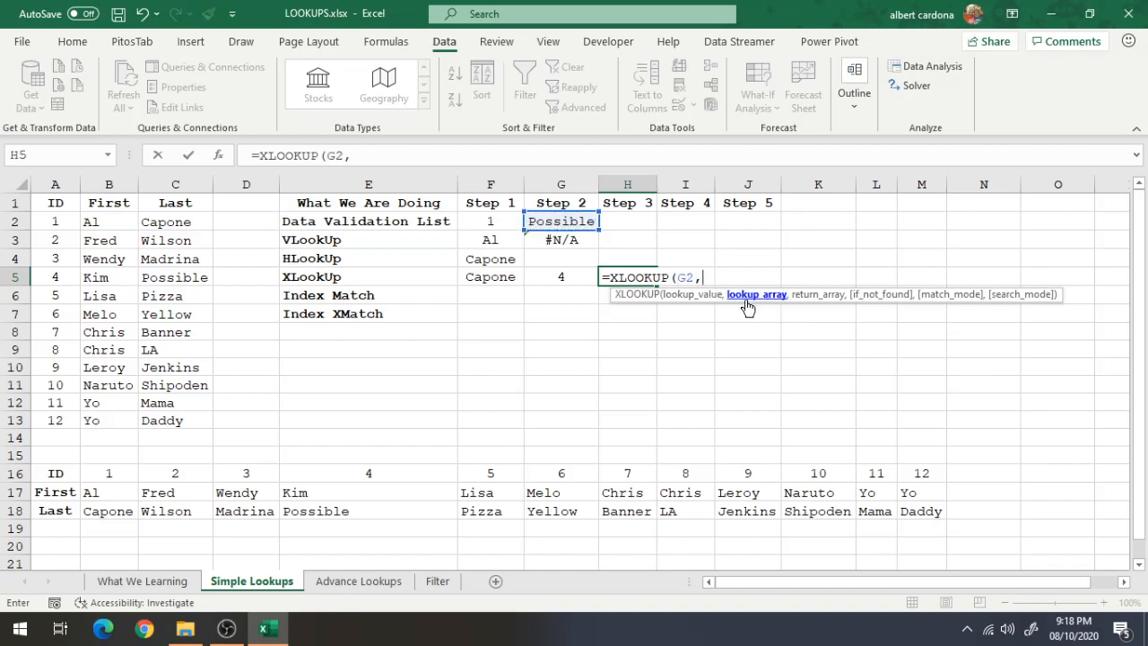
left_click(56, 509)
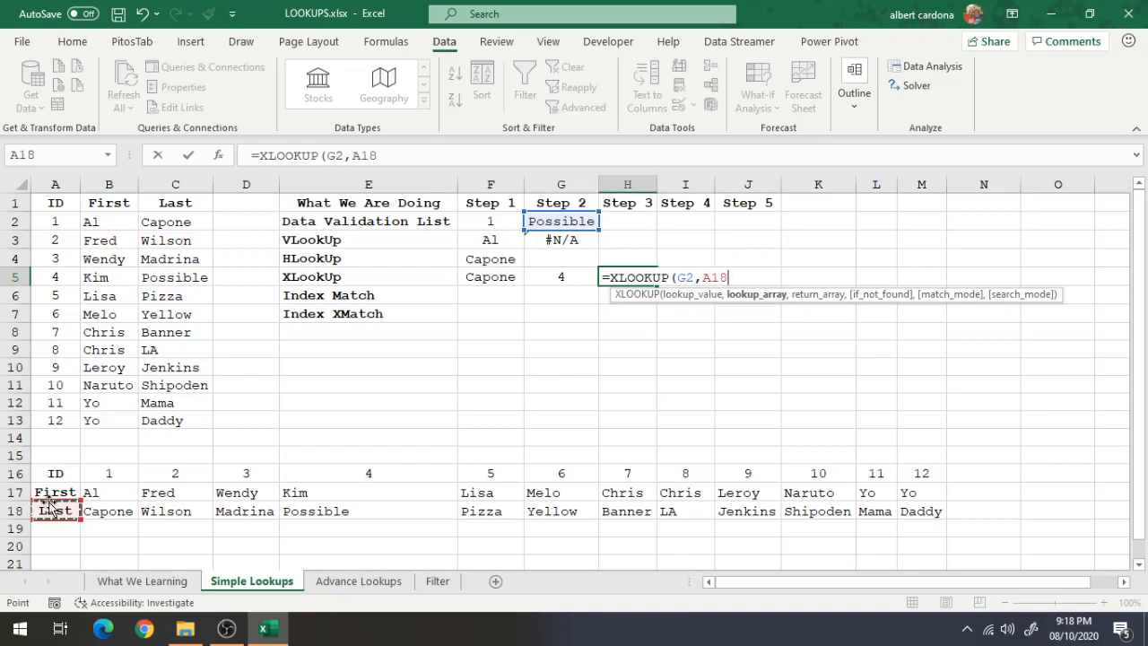
key("ctrl+shift+Right")
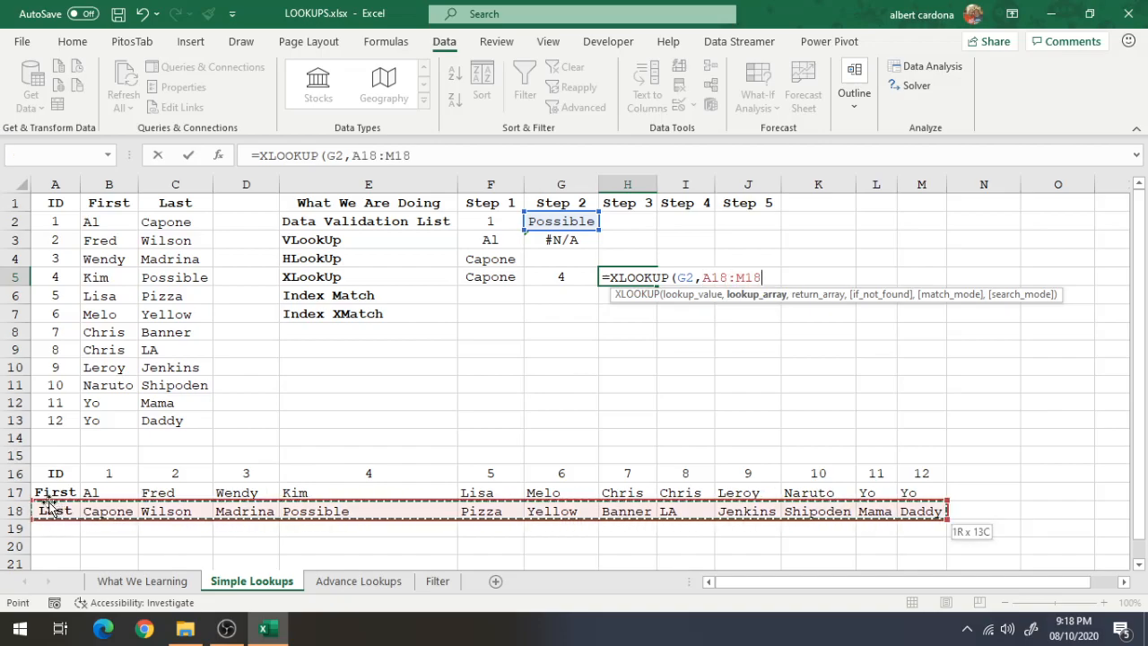
type(",")
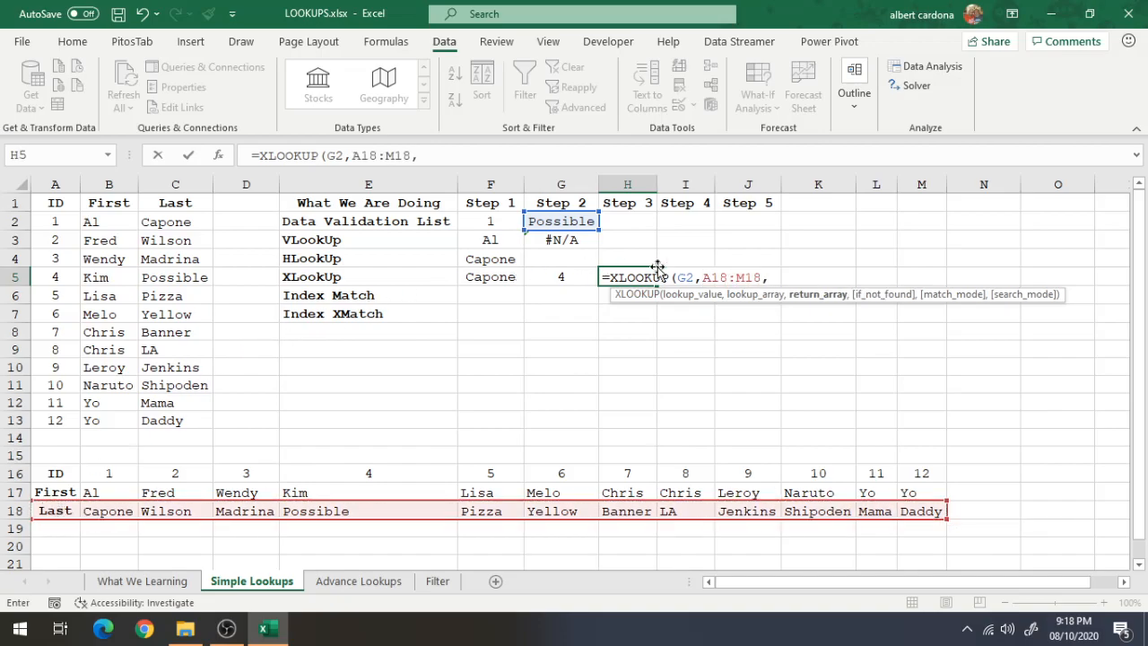
Complete H5's XLOOKUP formula with the ID row A16:M16 as the return array.
left_click(74, 473)
key("ctrl+shift+Right")
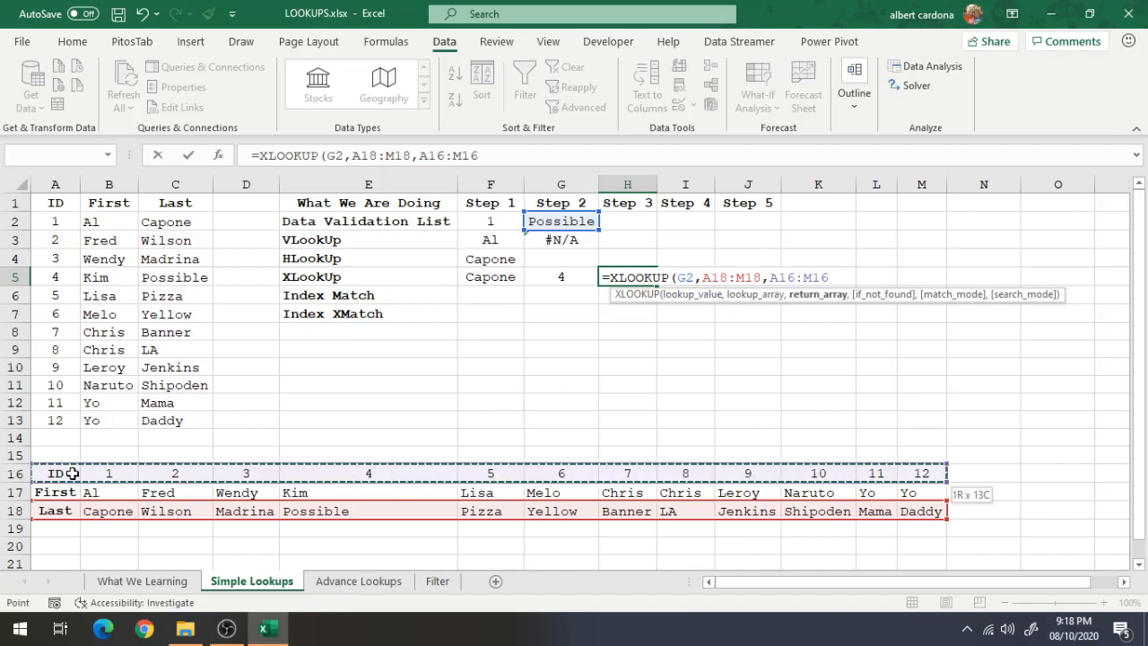
type(")")
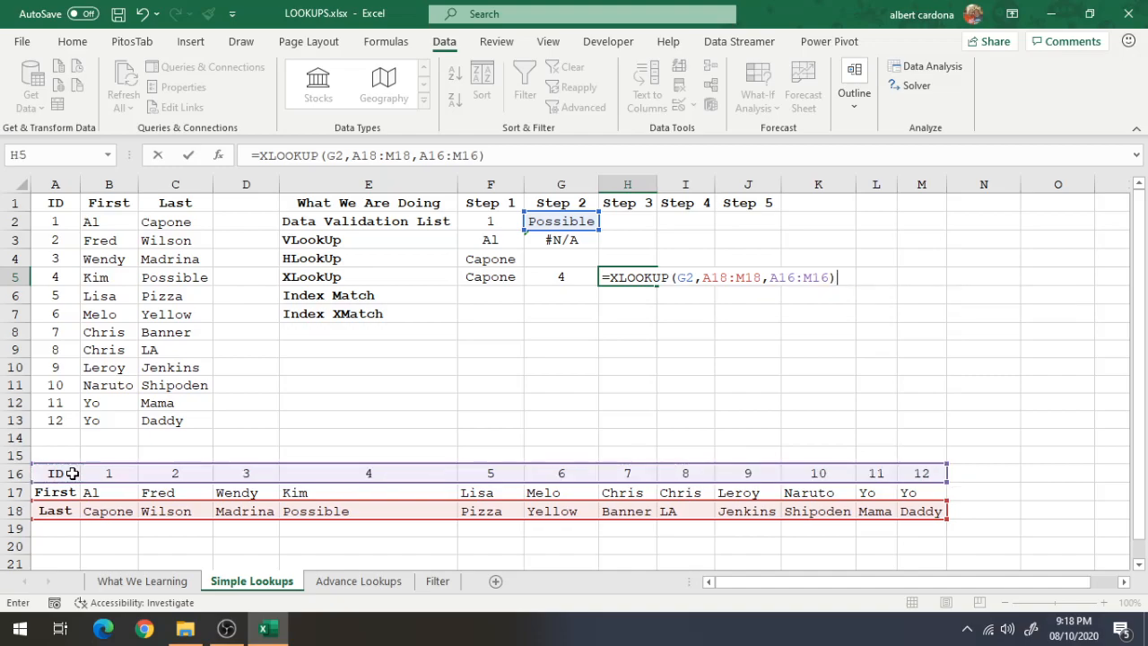
key("Return")
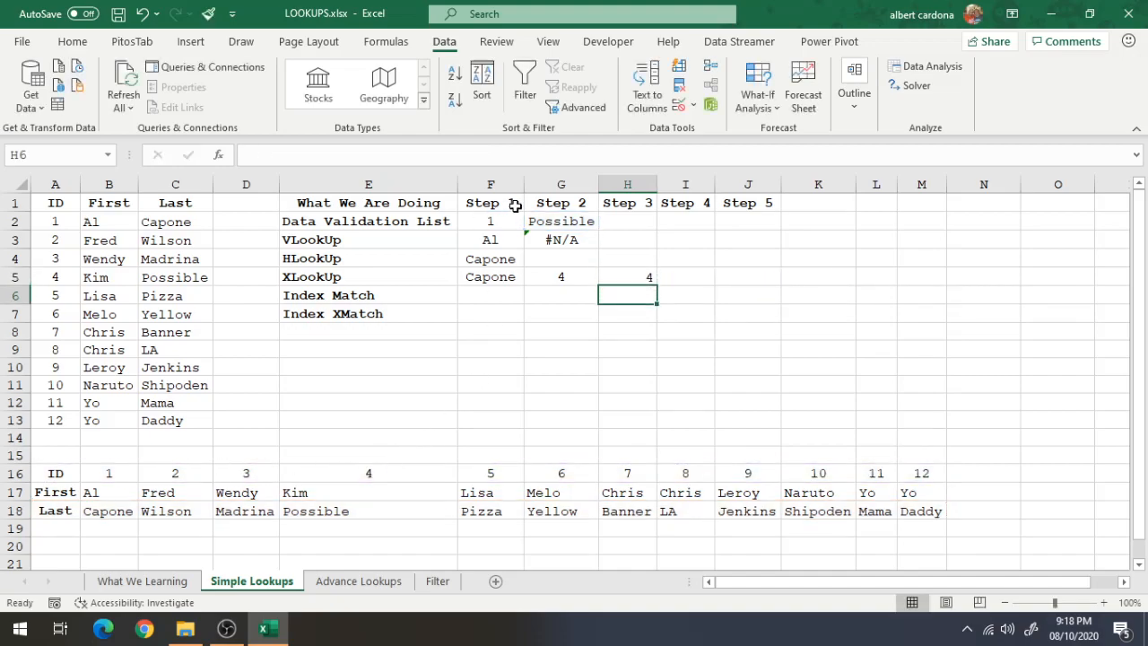
Change the return array of F5's XLOOKUP to the first names in column B.
left_click_drag(518, 278, 641, 278)
left_click(516, 279)
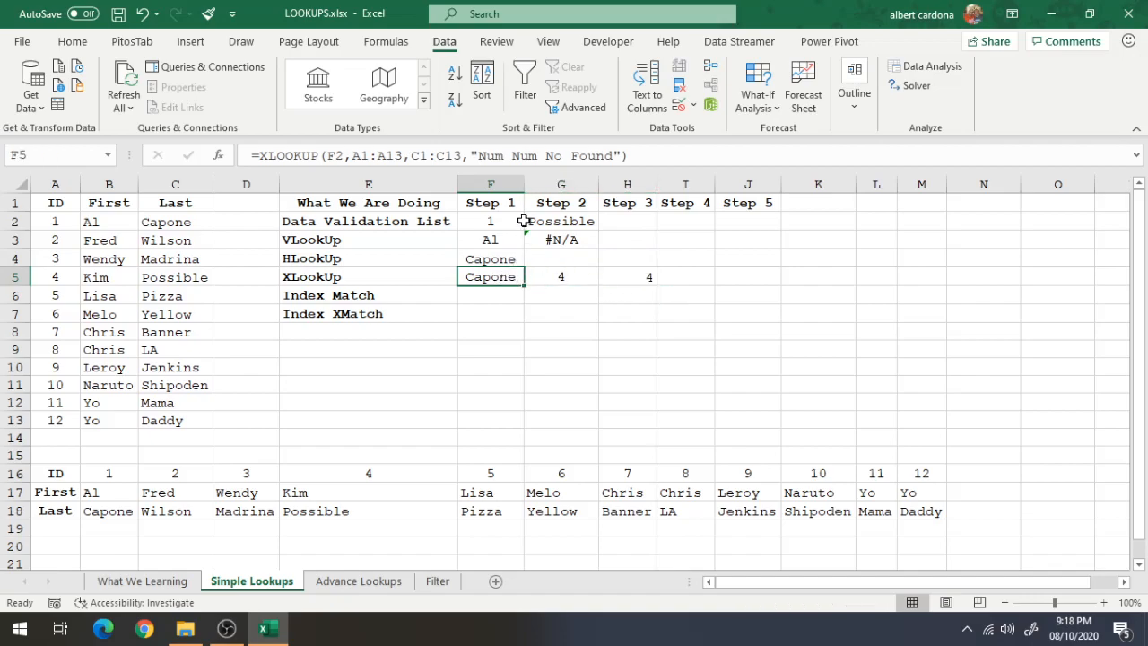
left_click(444, 158)
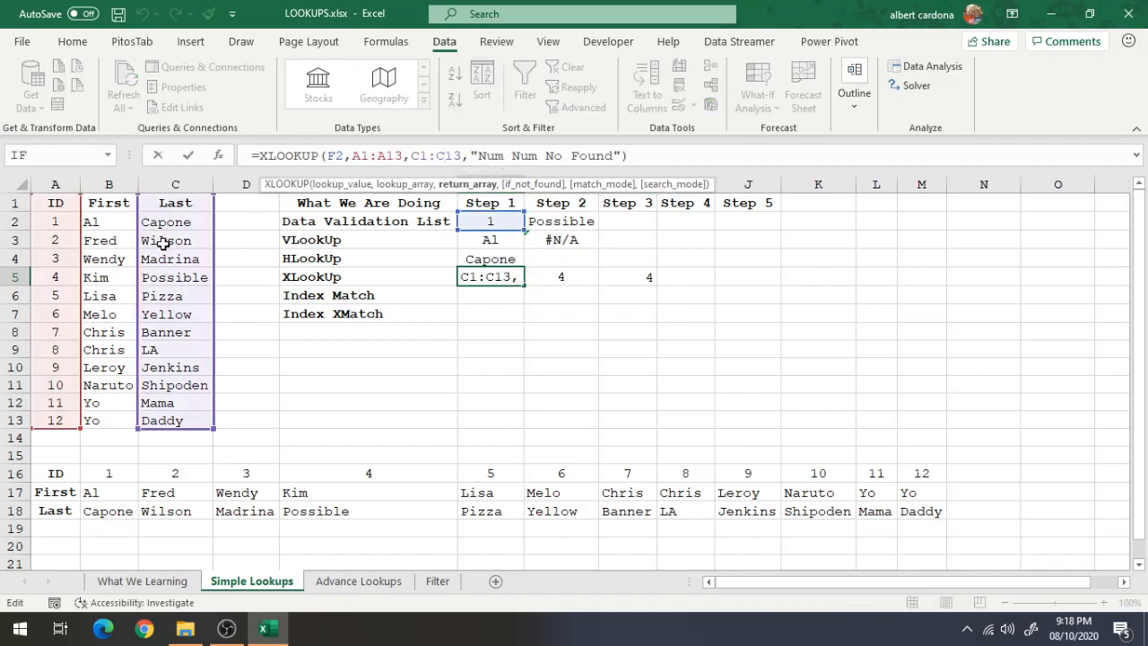
mouse_move(133, 234)
left_mouse_down()
mouse_move(107, 234)
mouse_move(123, 234)
left_mouse_up()
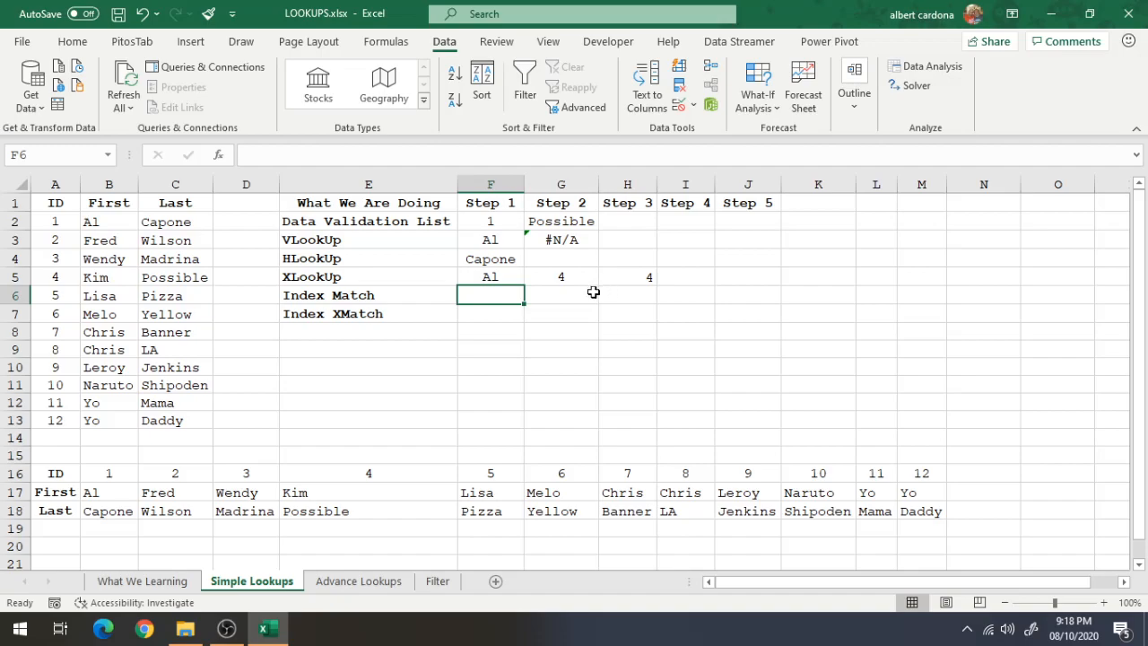
left_click(383, 277)
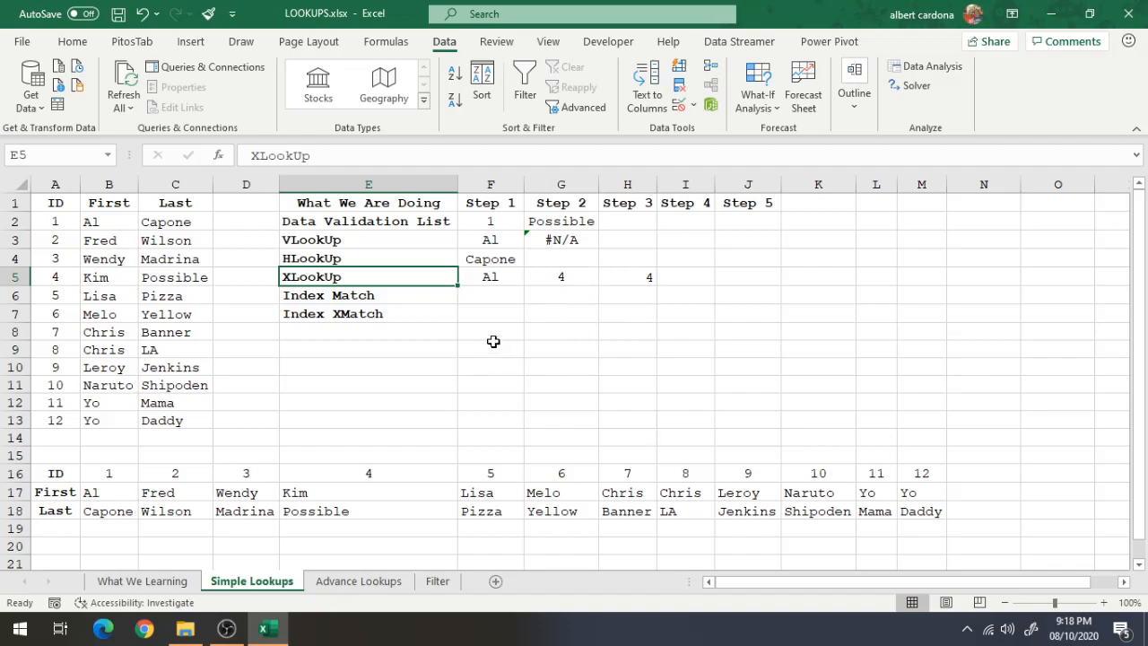
left_click(517, 293)
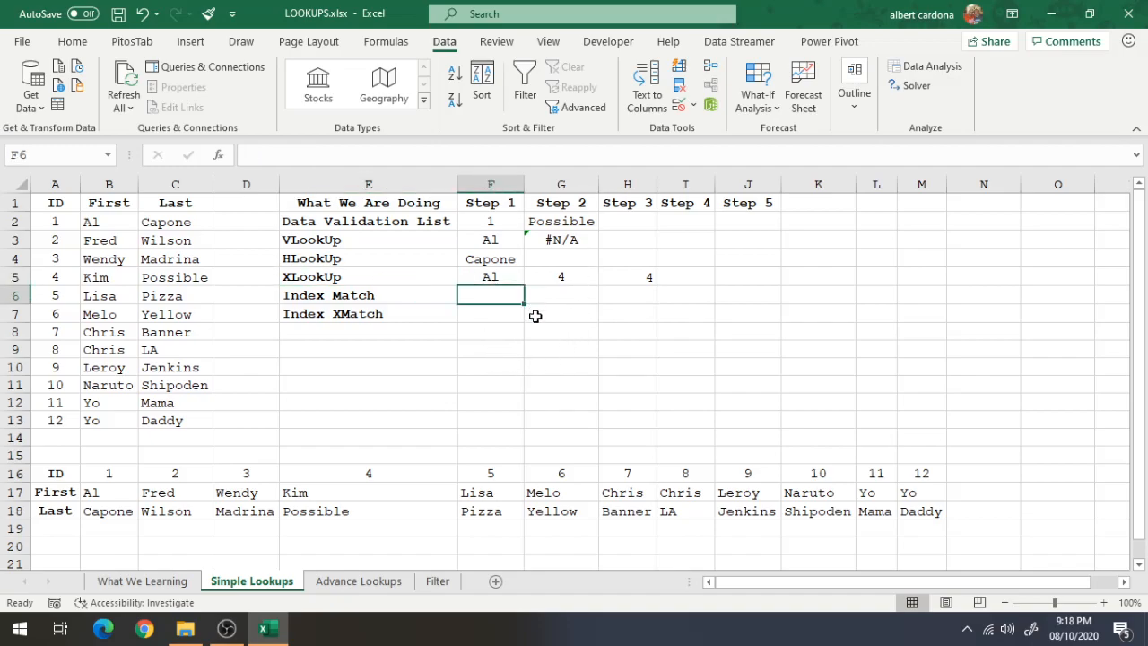
left_click(594, 296)
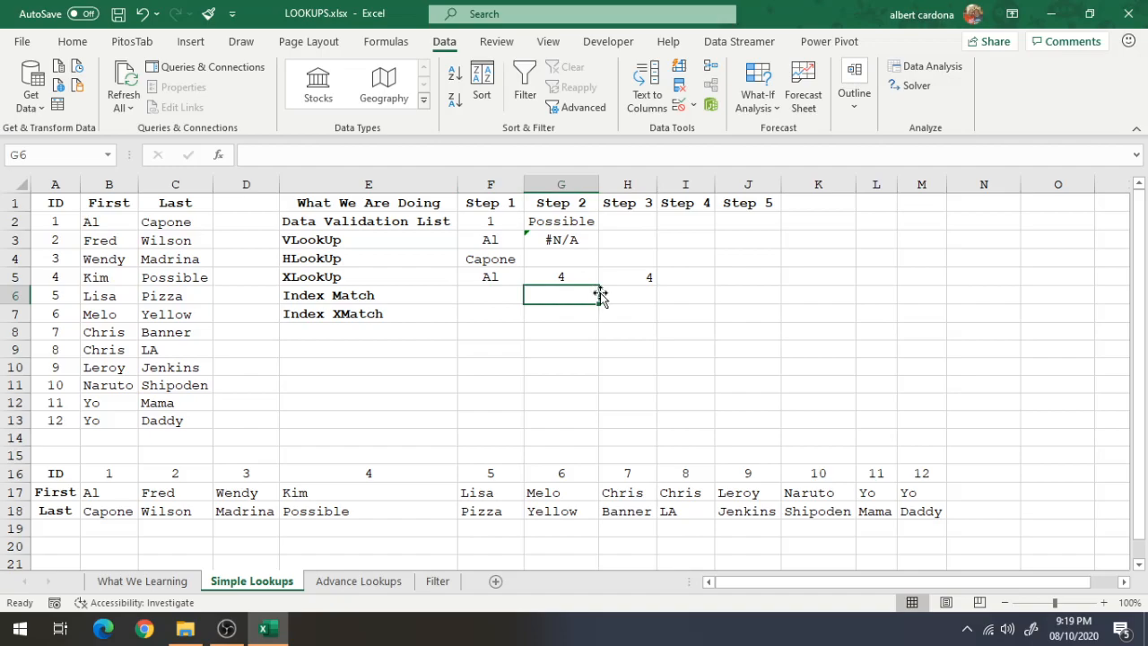
type("=")
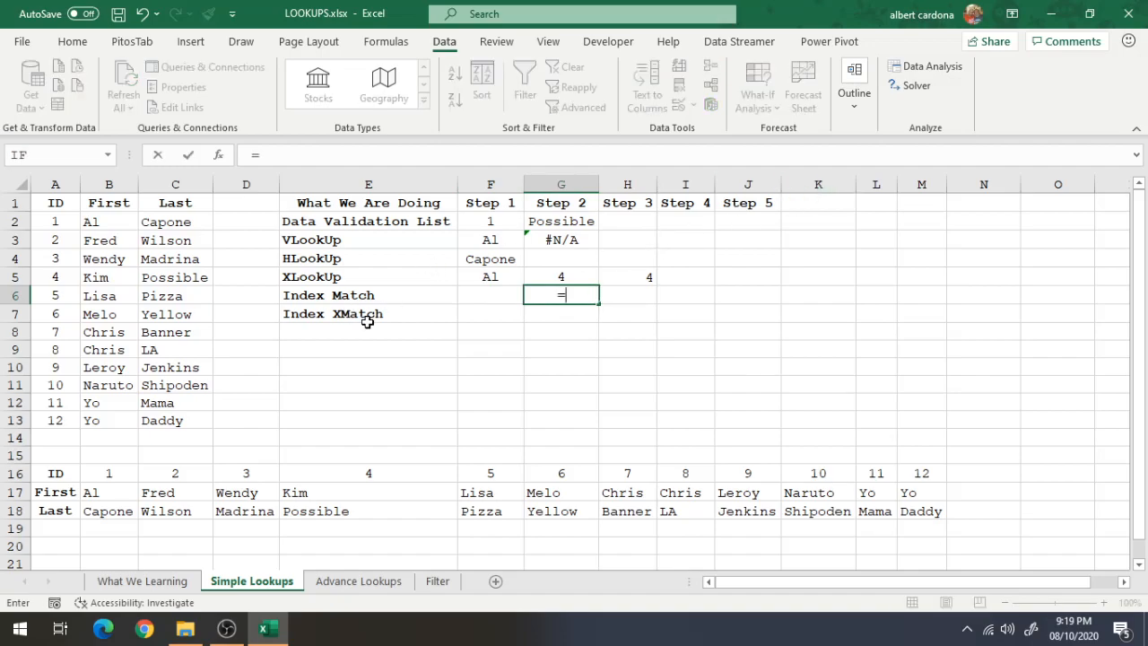
left_click(349, 294)
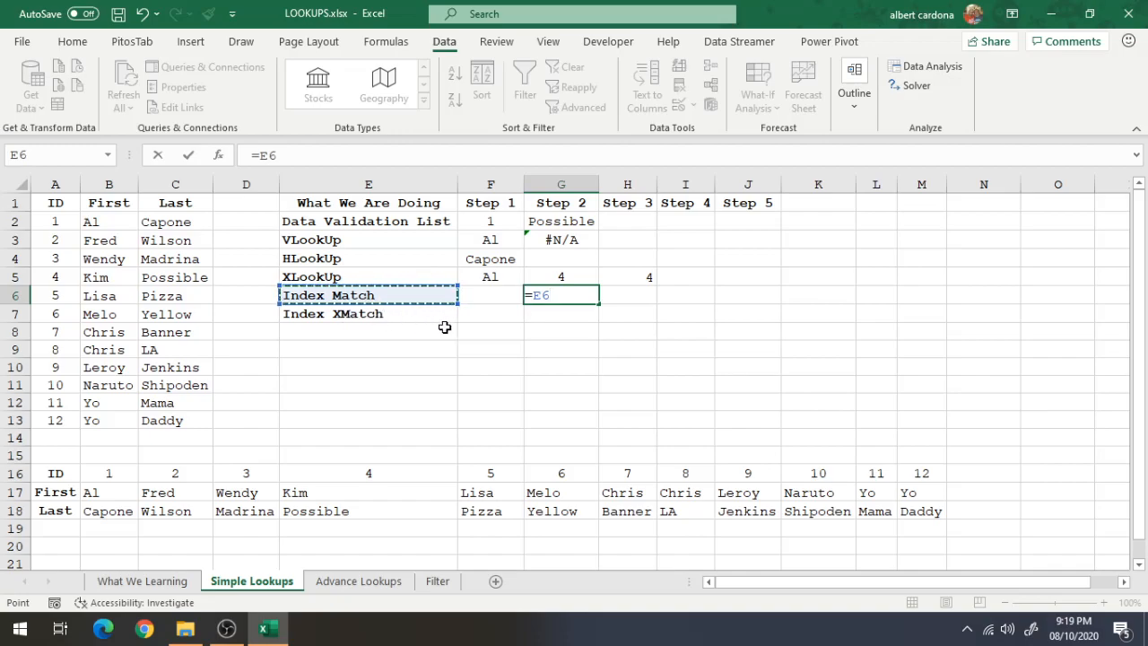
key("Escape")
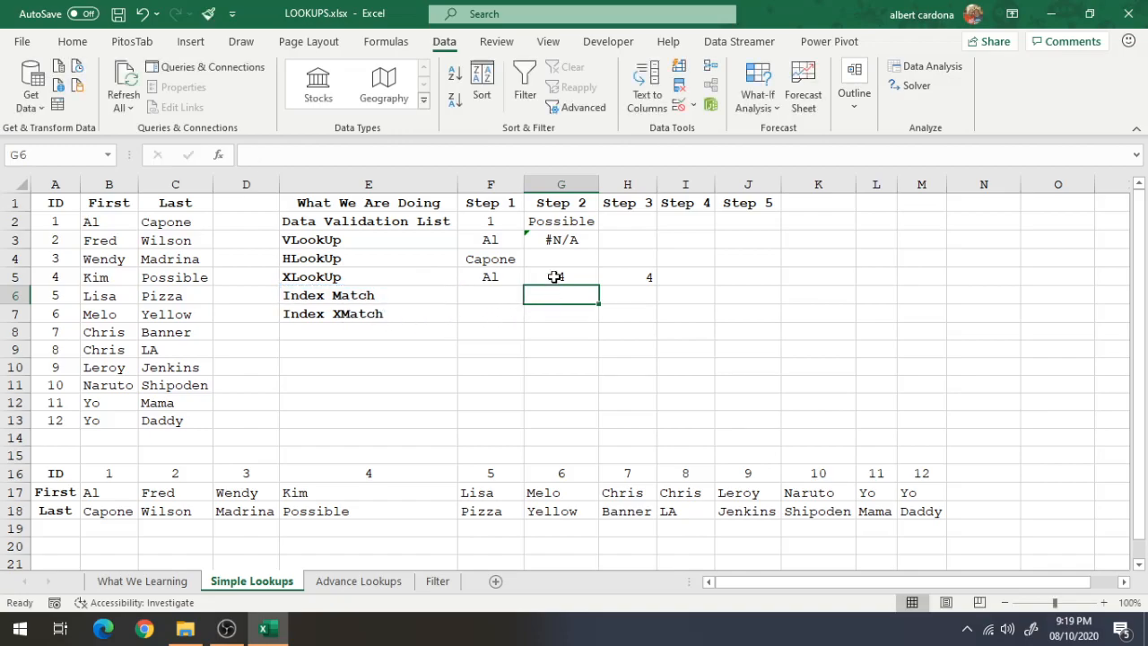
Start a MATCH formula in cell G6, in the Index Match row, with F2 as the lookup value.
type("=")
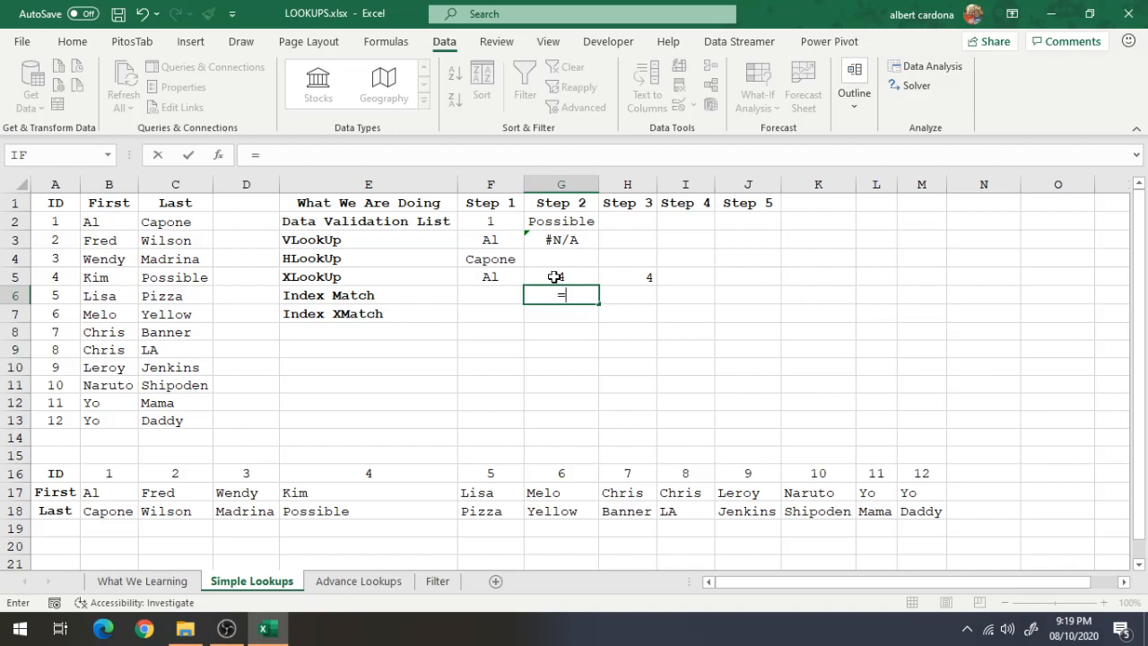
type("mat")
key("Tab")
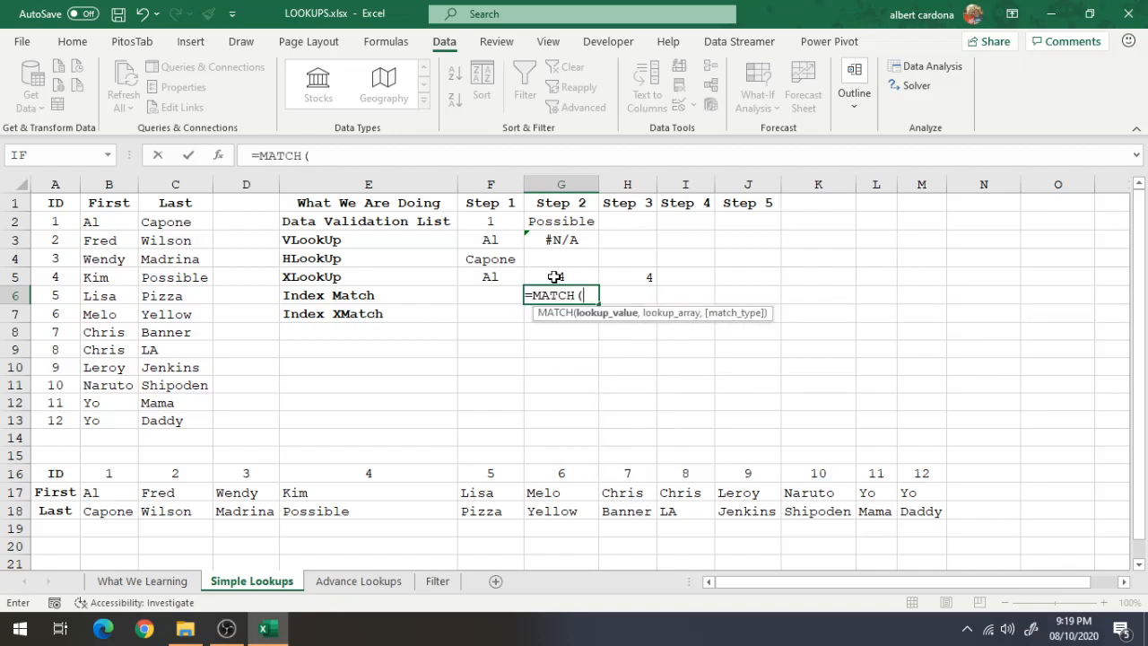
left_click(485, 217)
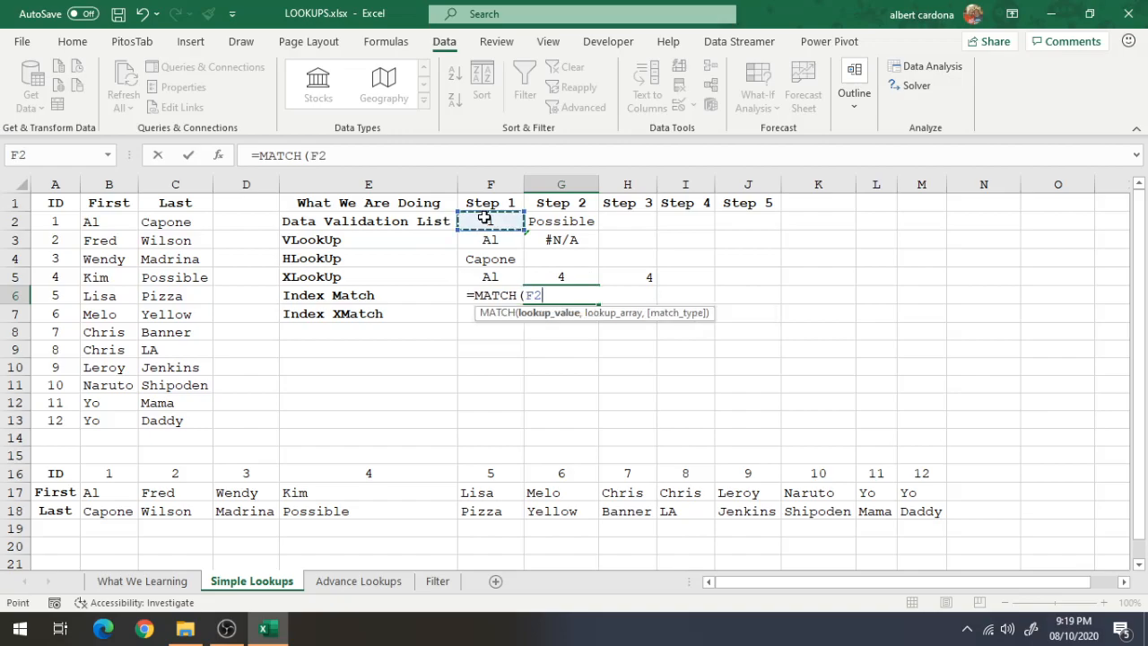
type(",")
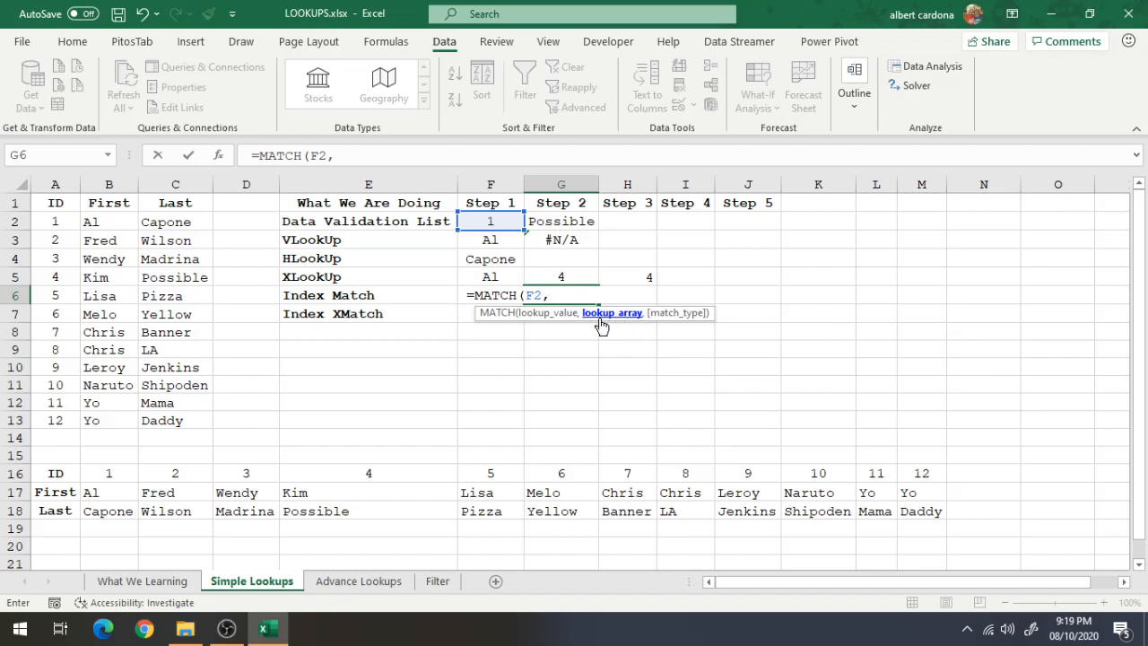
Complete G6's MATCH formula with the last names C1:C13 as the lookup array and 0 for an exact match.
left_click(196, 203)
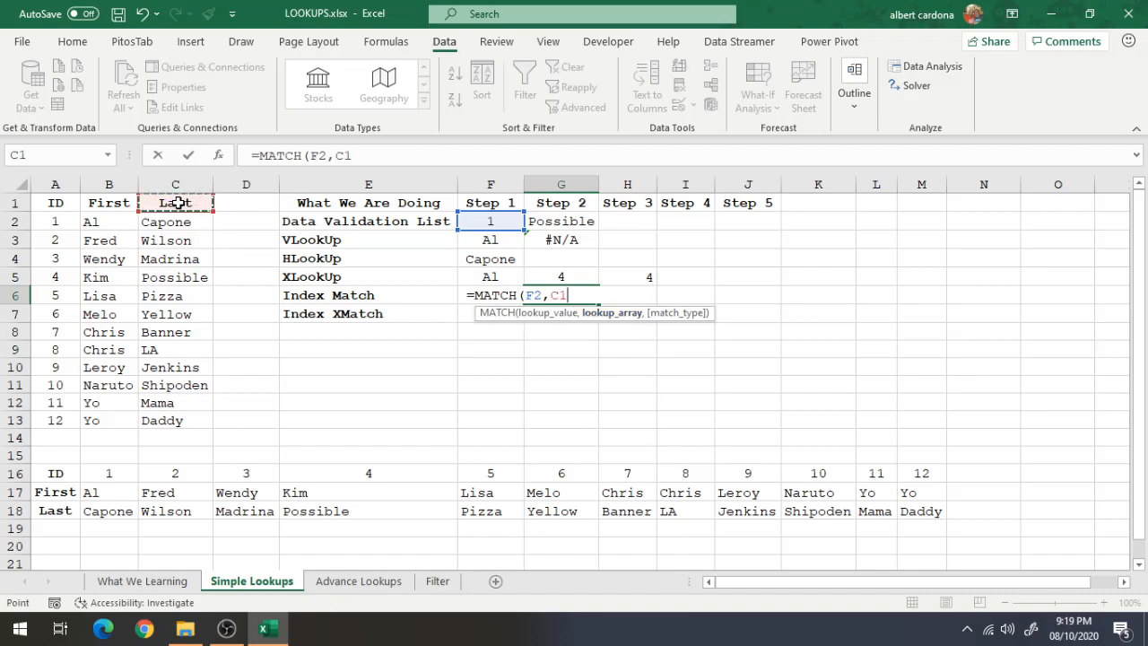
key("ctrl+shift+Down")
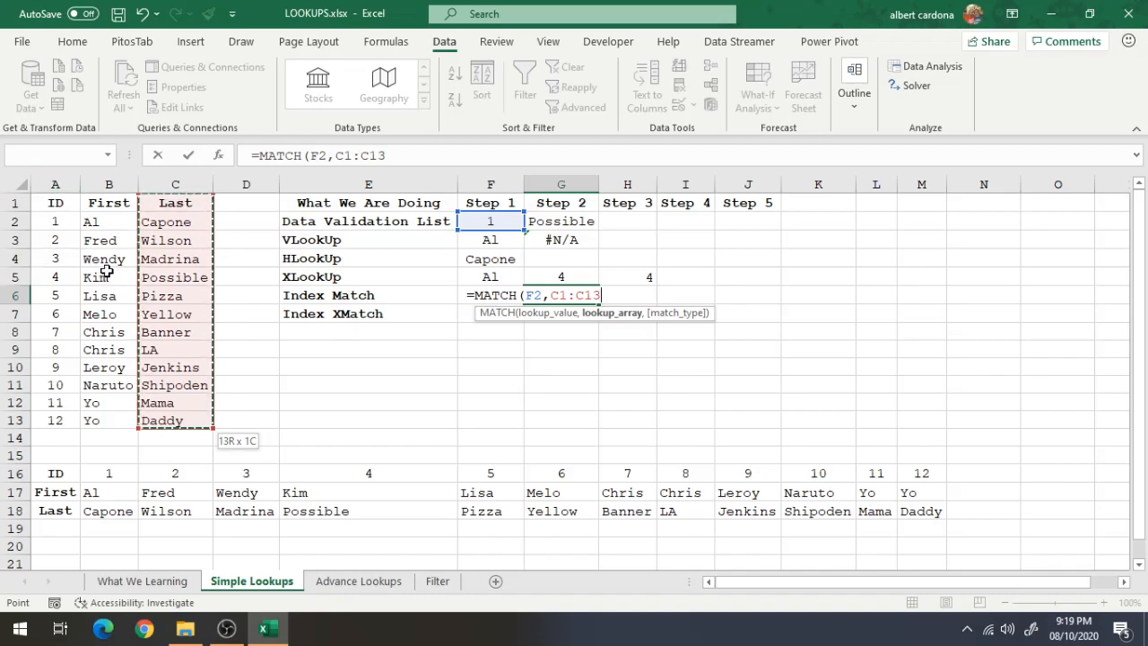
type(",")
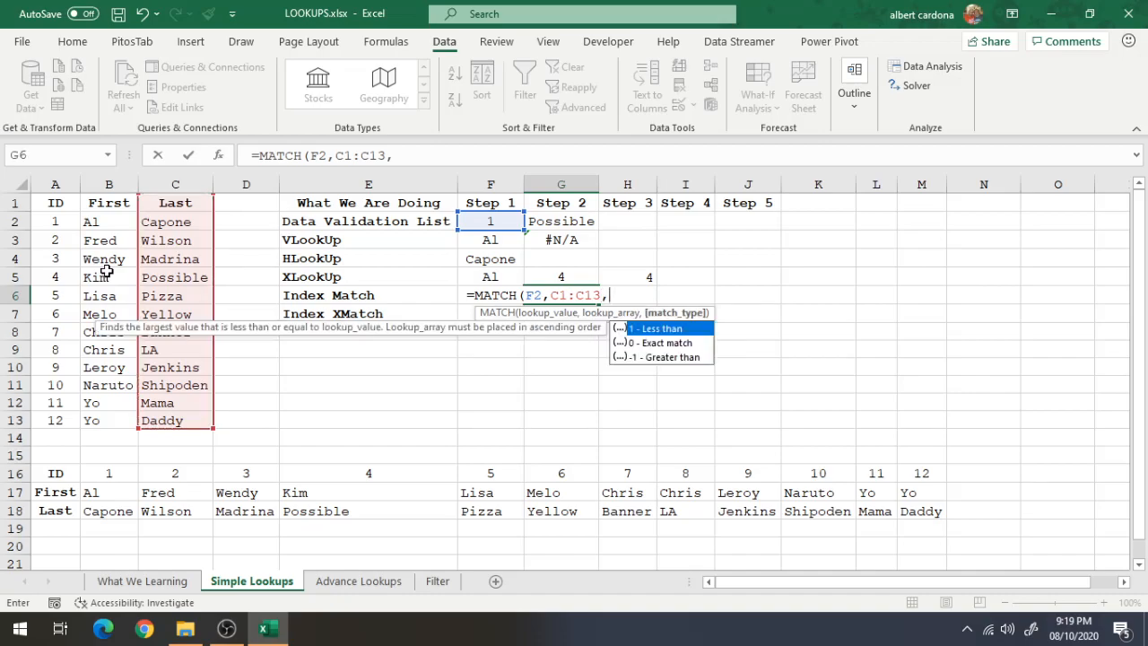
type("0)")
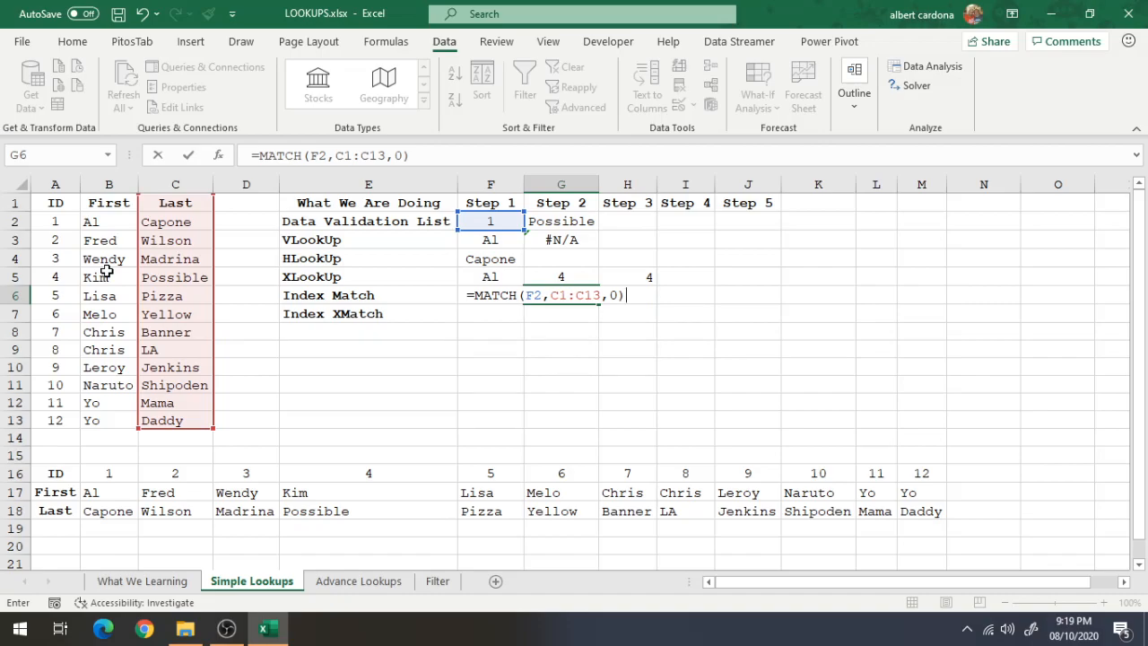
key("Return")
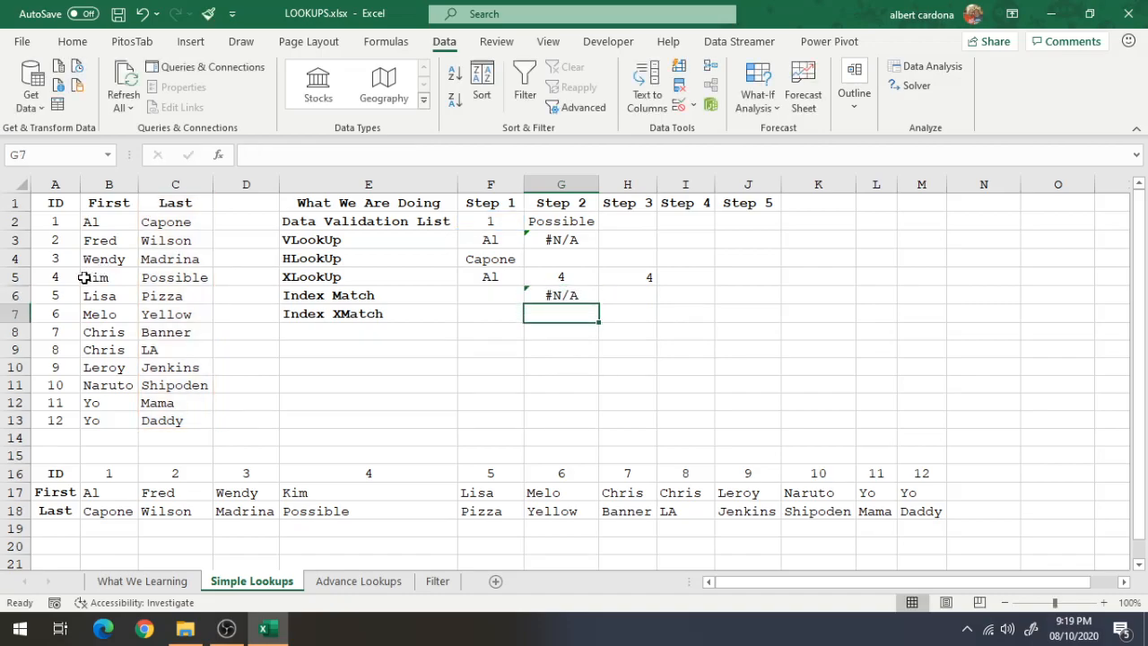
Replace the lookup value in G6's MATCH formula with G2.
left_click(556, 292)
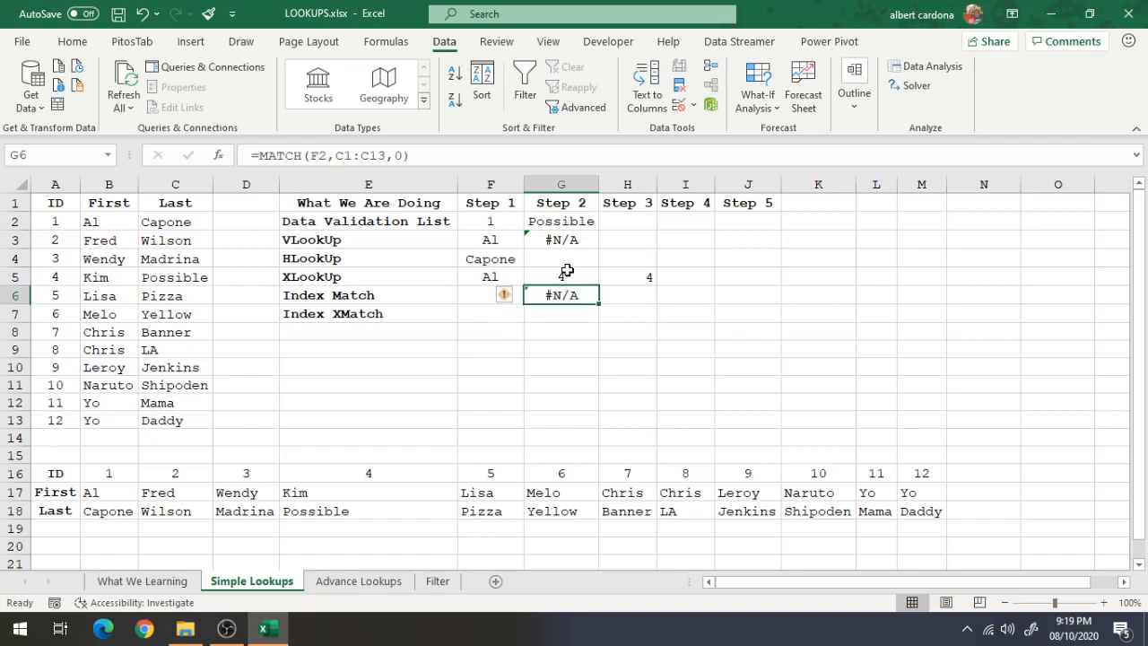
left_click(321, 156)
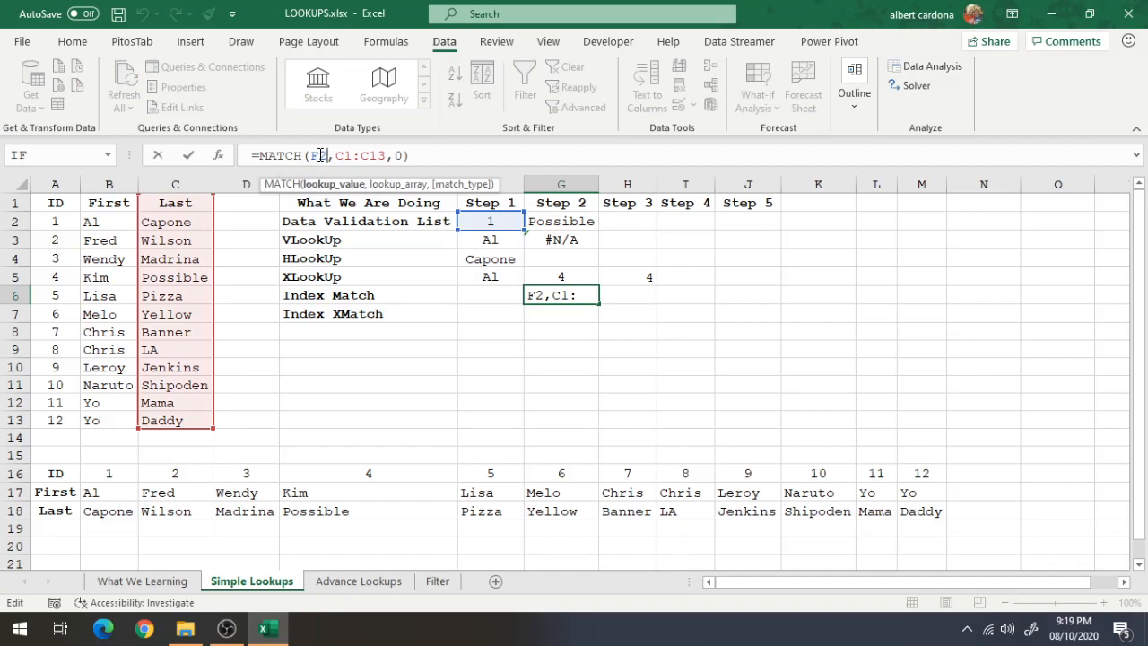
key("BackSpace")
key("BackSpace")
type("G2")
key("Return")
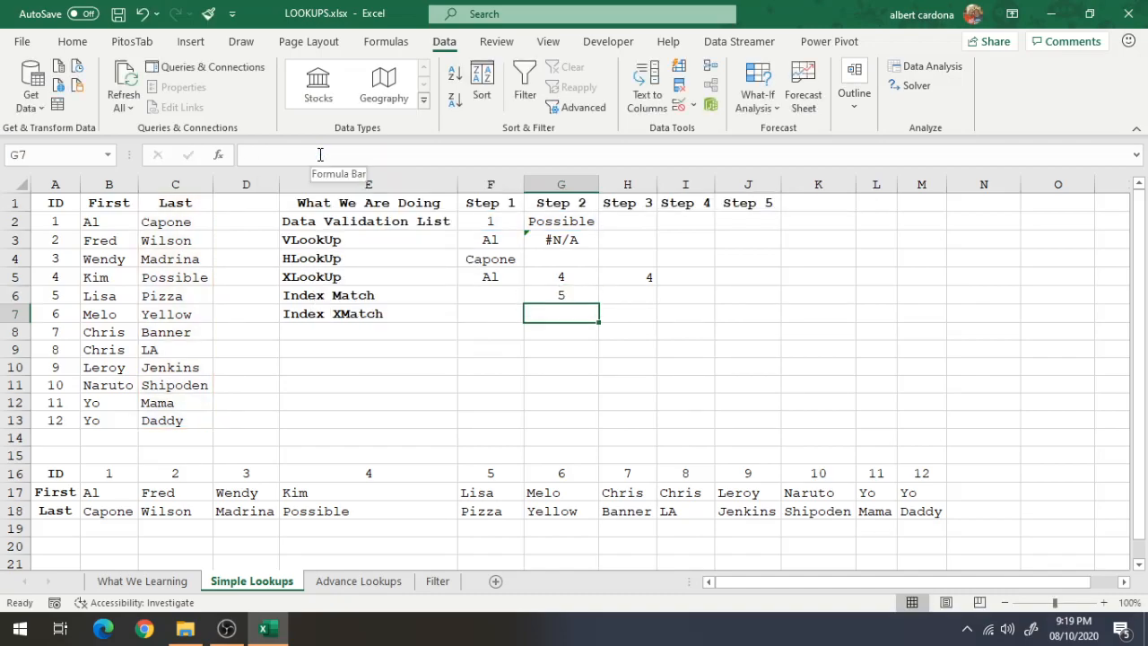
Check G6's MATCH position by counting the cells down the Last column from its header to C5.
left_click(561, 295)
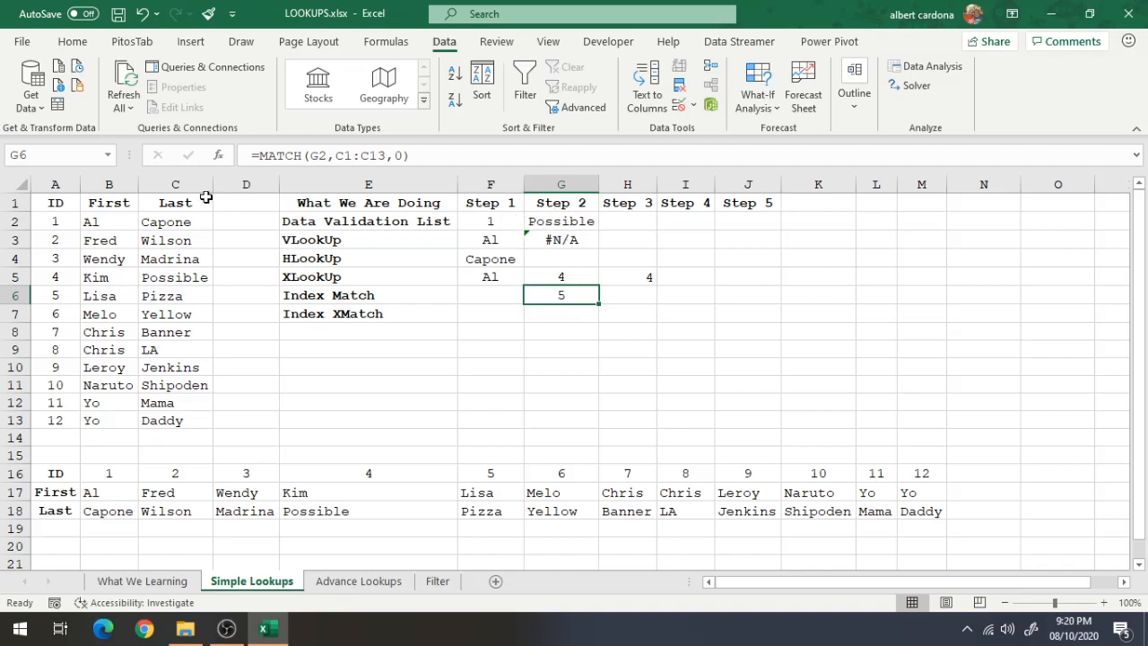
left_click(178, 199)
key("Down")
key("Down")
key("Down")
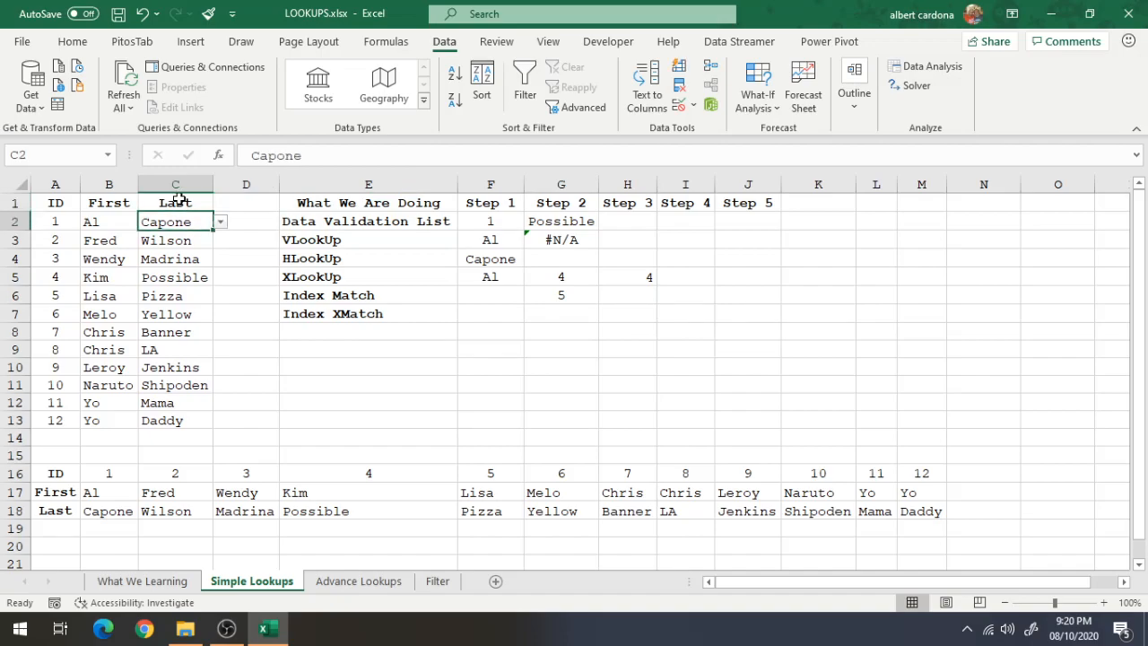
key("Down")
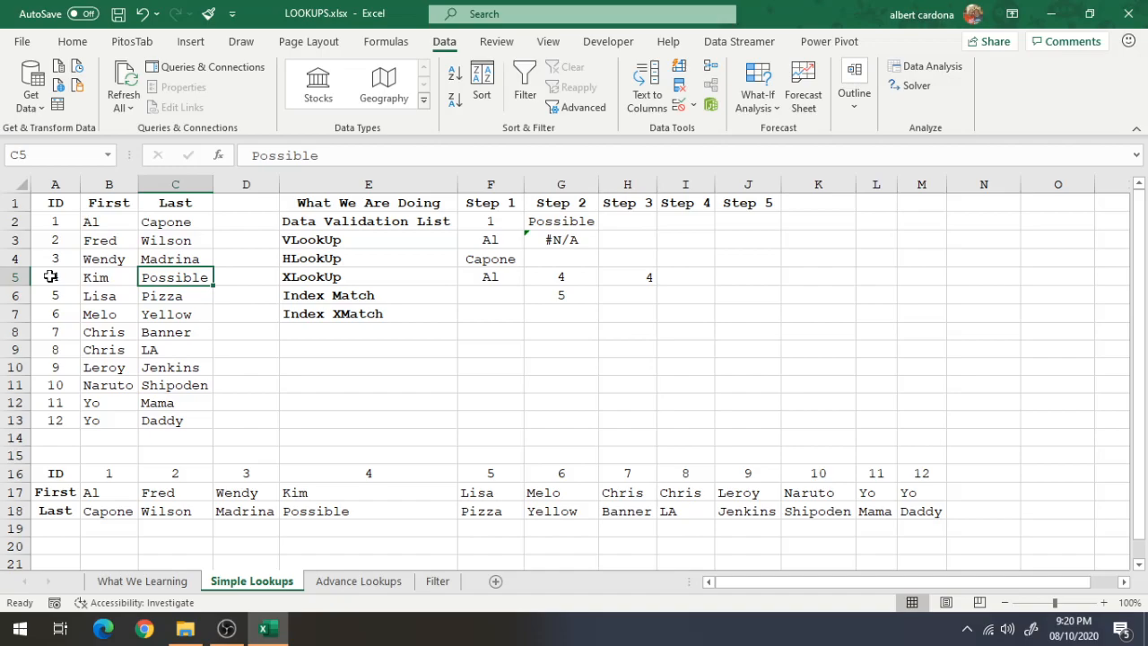
left_click(563, 291)
left_click(633, 292)
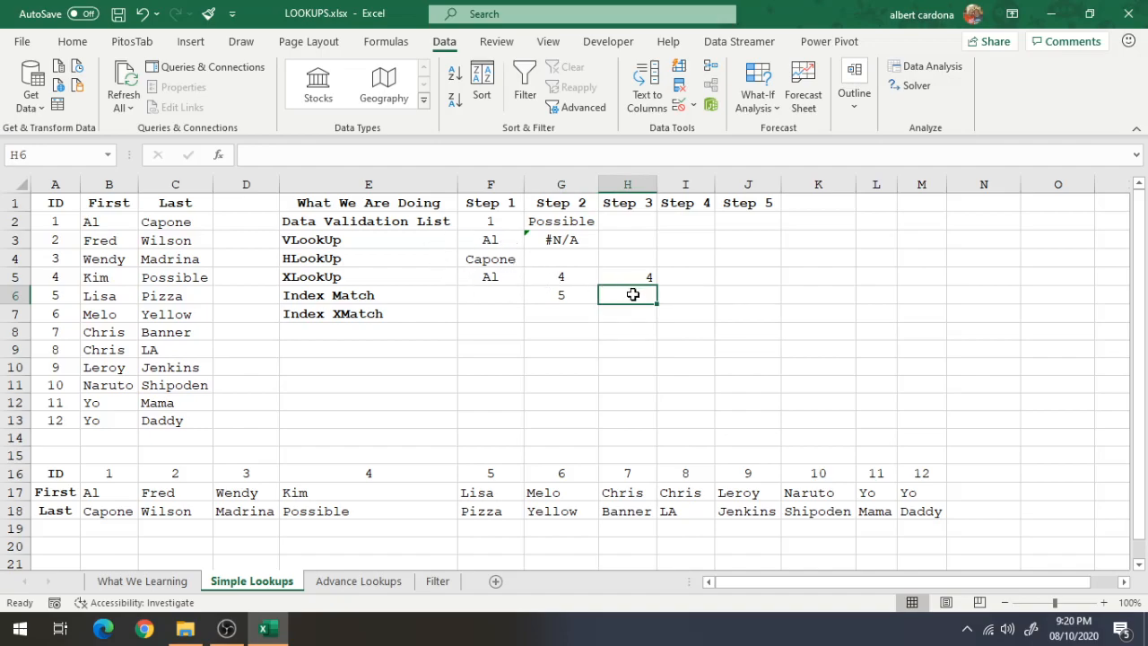
type("=xl")
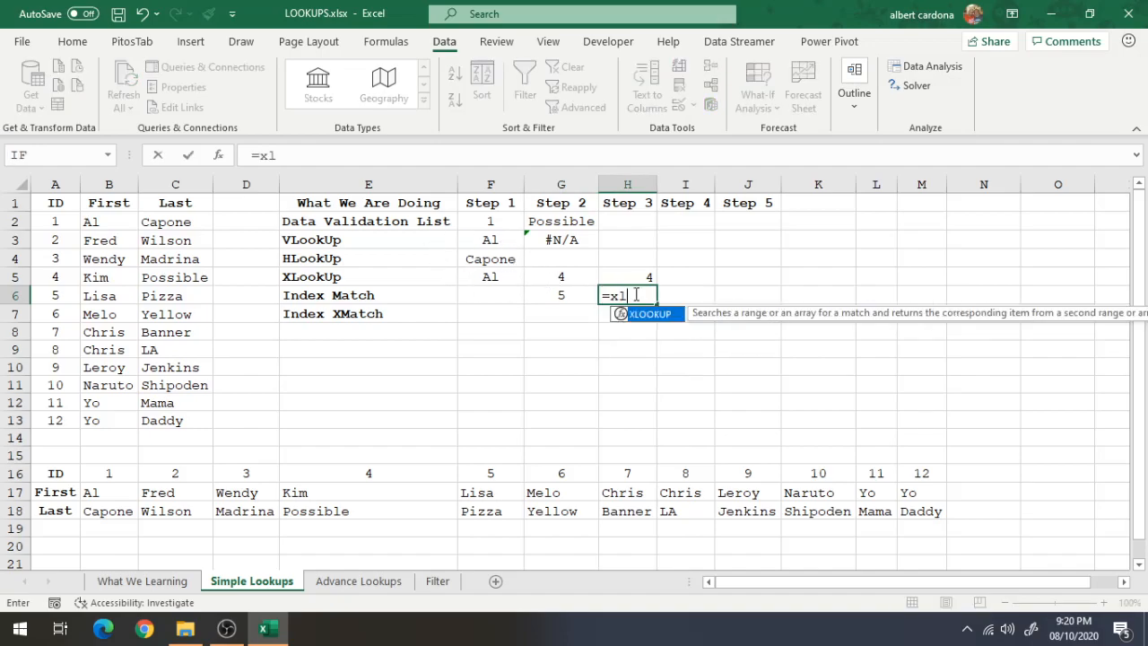
key("Tab")
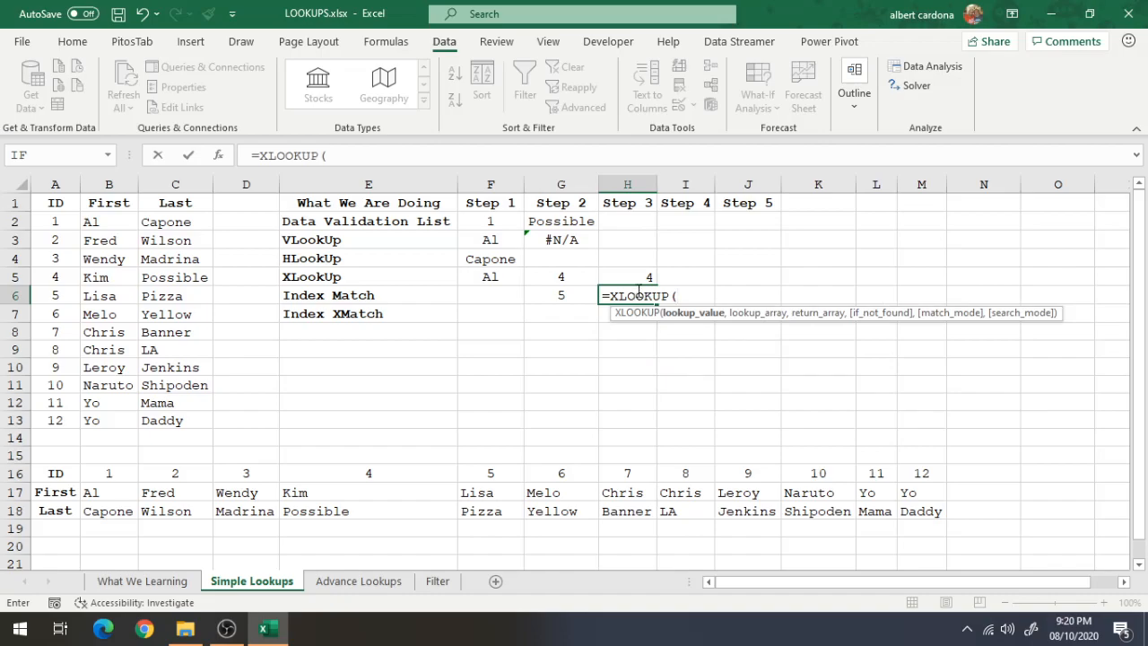
left_click(544, 218)
type(",")
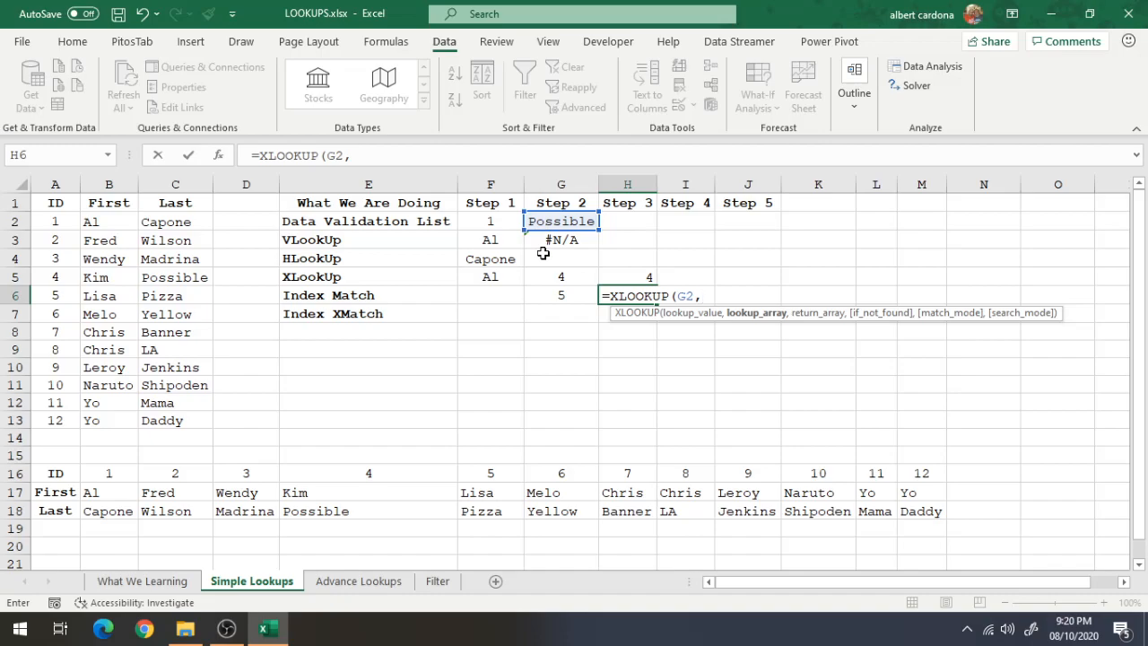
left_click(616, 290)
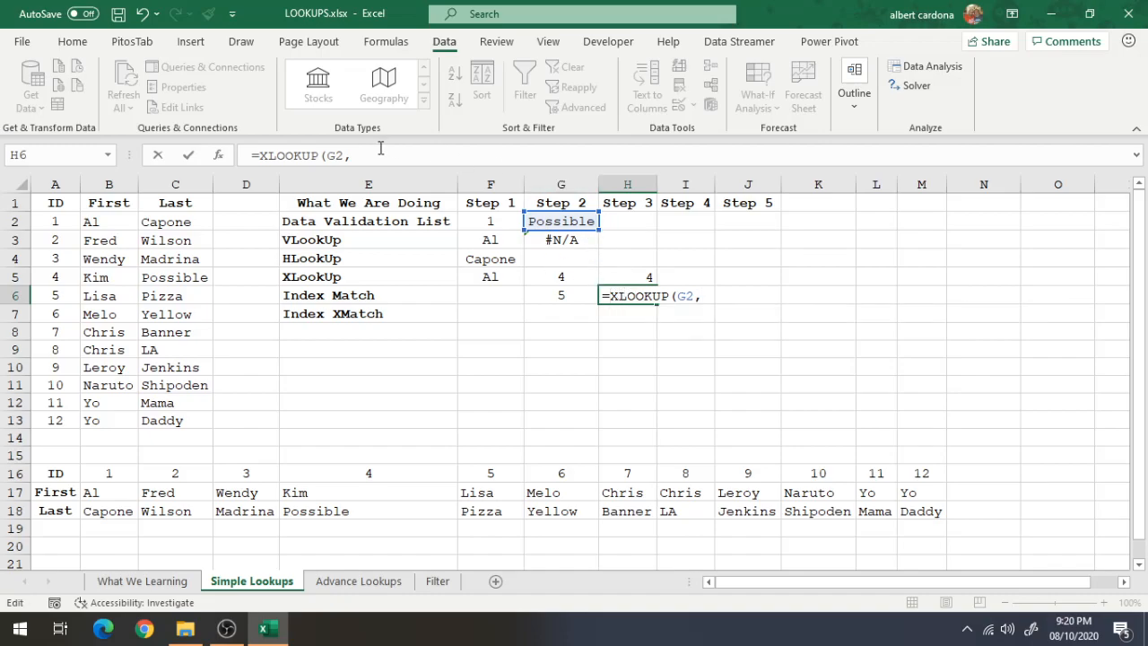
left_click_drag(350, 155, 148, 131)
type("xm")
key("Tab")
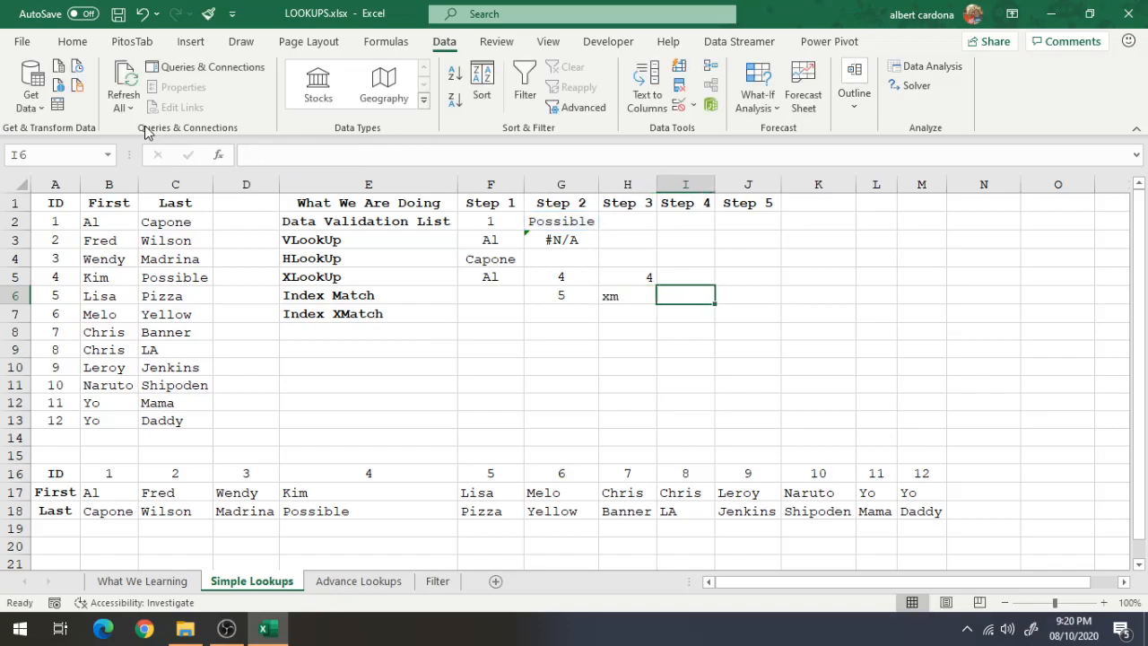
Enter an XMATCH formula in H6 with G2 as the lookup value and the last names C1:C13 as the lookup array.
key("shift+Tab")
type("=xm")
key("Tab")
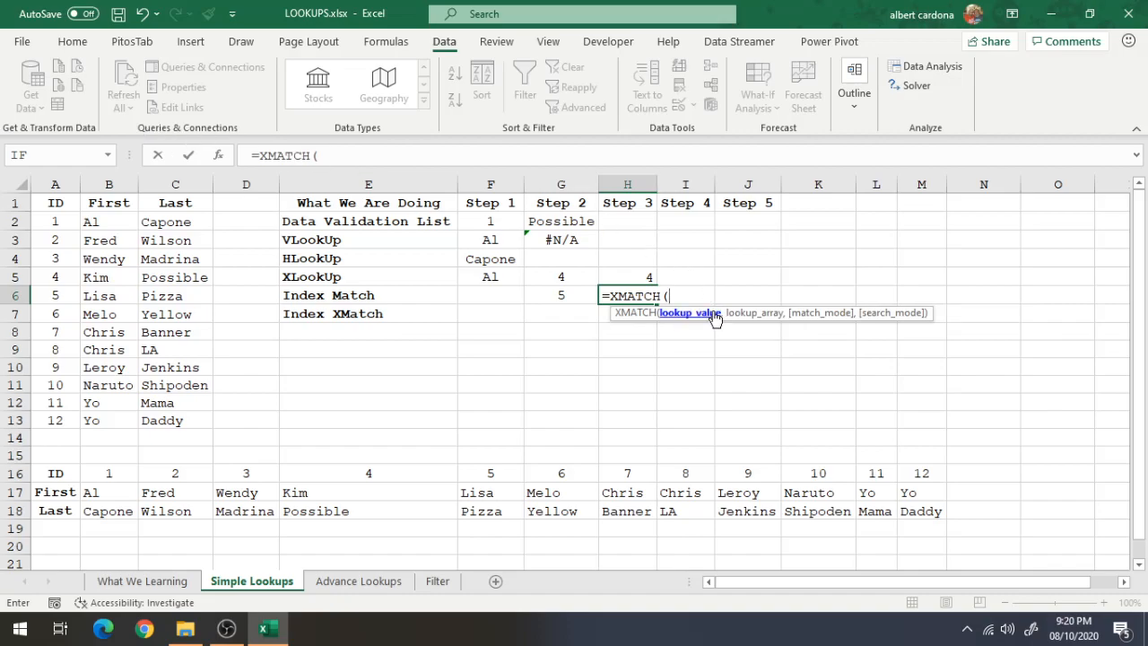
left_click(581, 219)
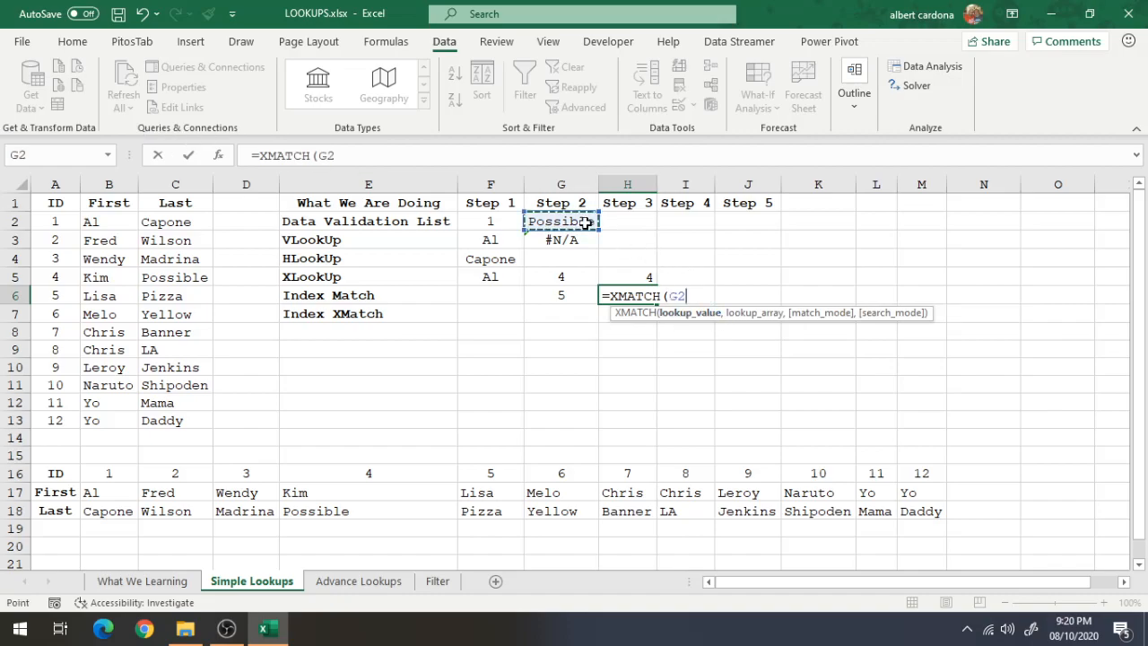
type(",")
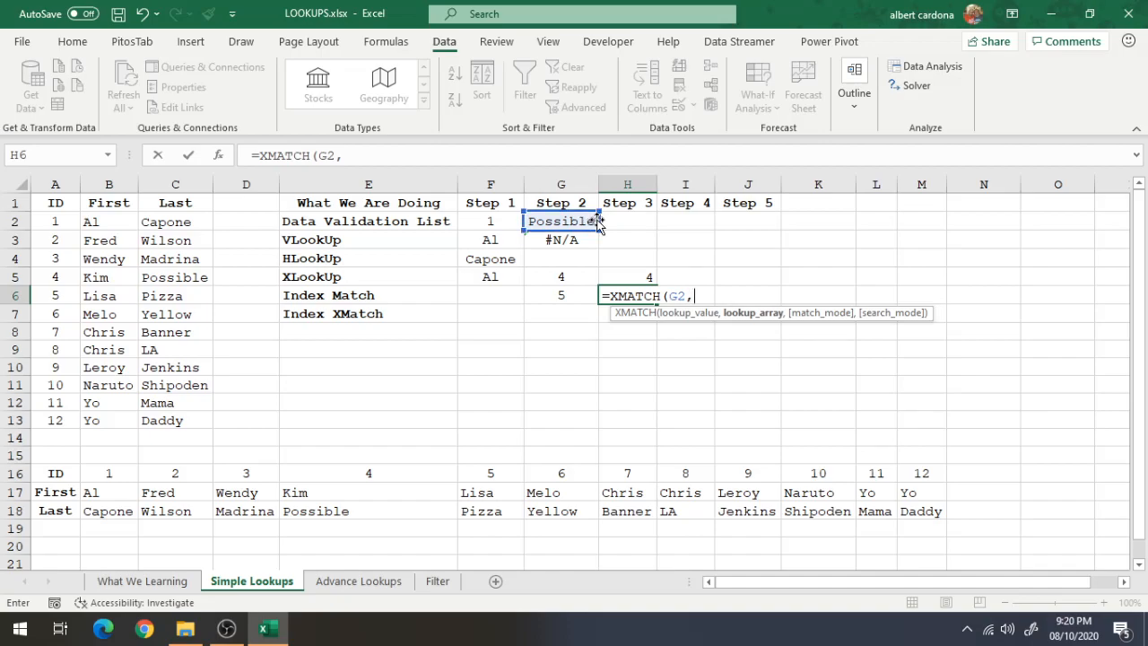
left_click(171, 203)
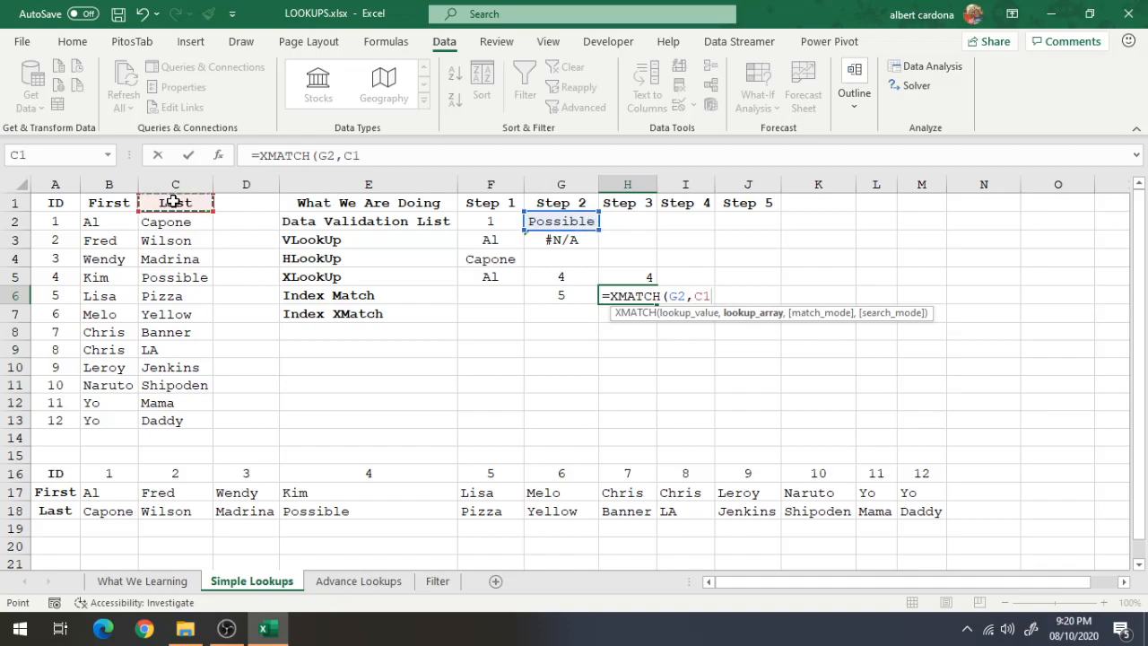
key("ctrl+shift+Down")
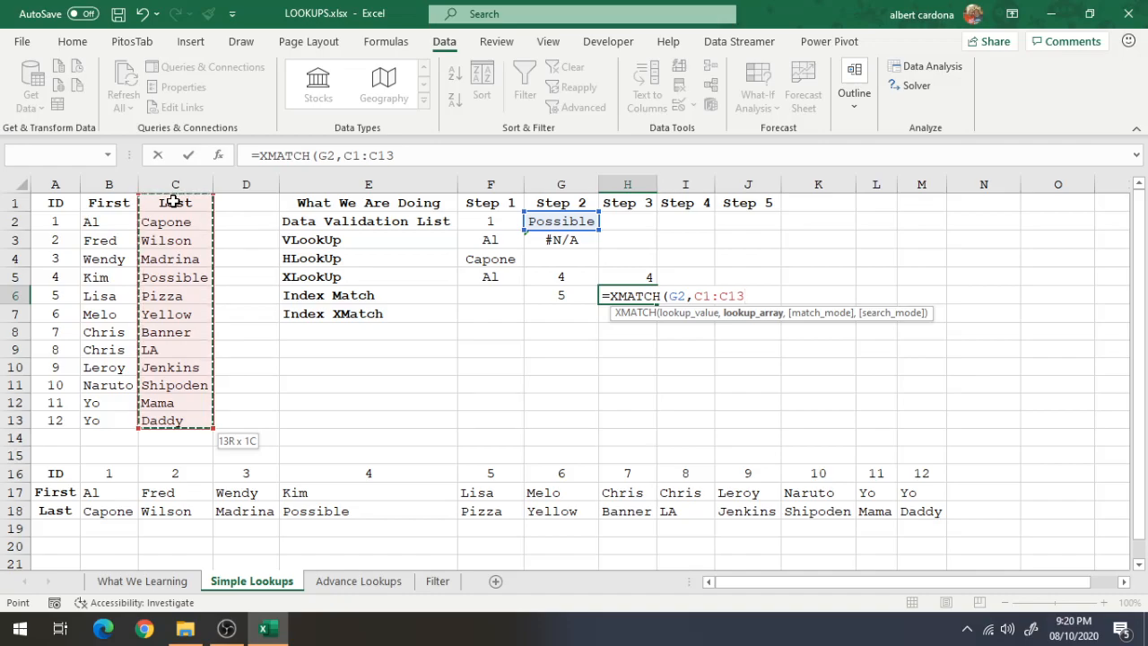
key("Return")
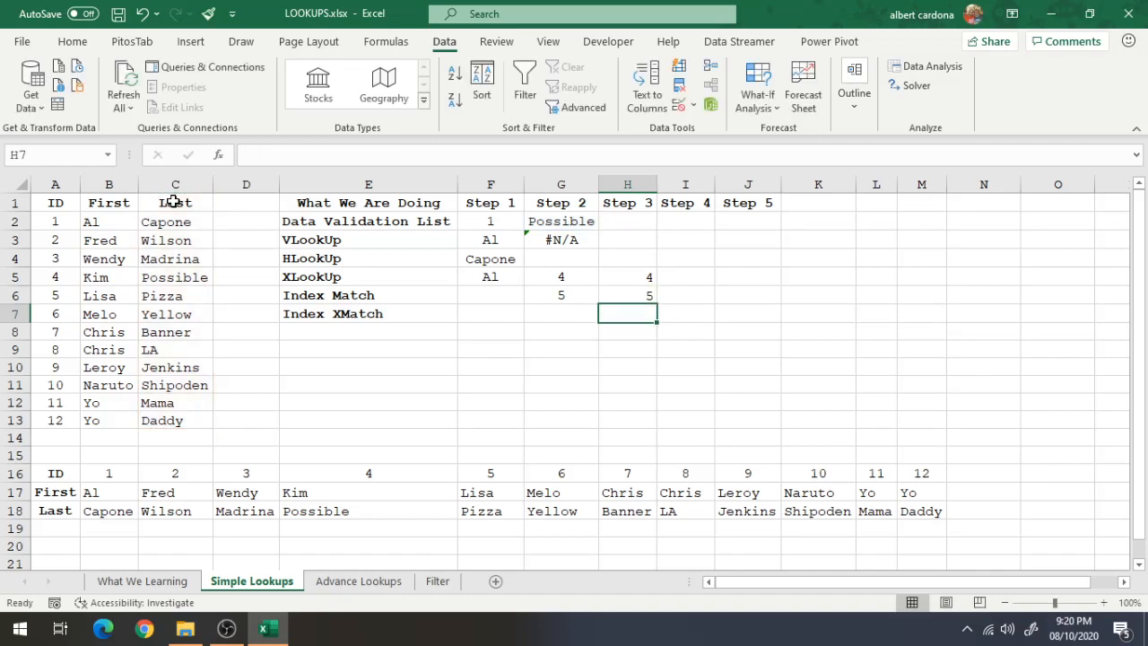
Review the optional match mode and search mode choices for H6's XMATCH formula, keeping the formula as =XMATCH(G2,C1:C13).
left_click(652, 297)
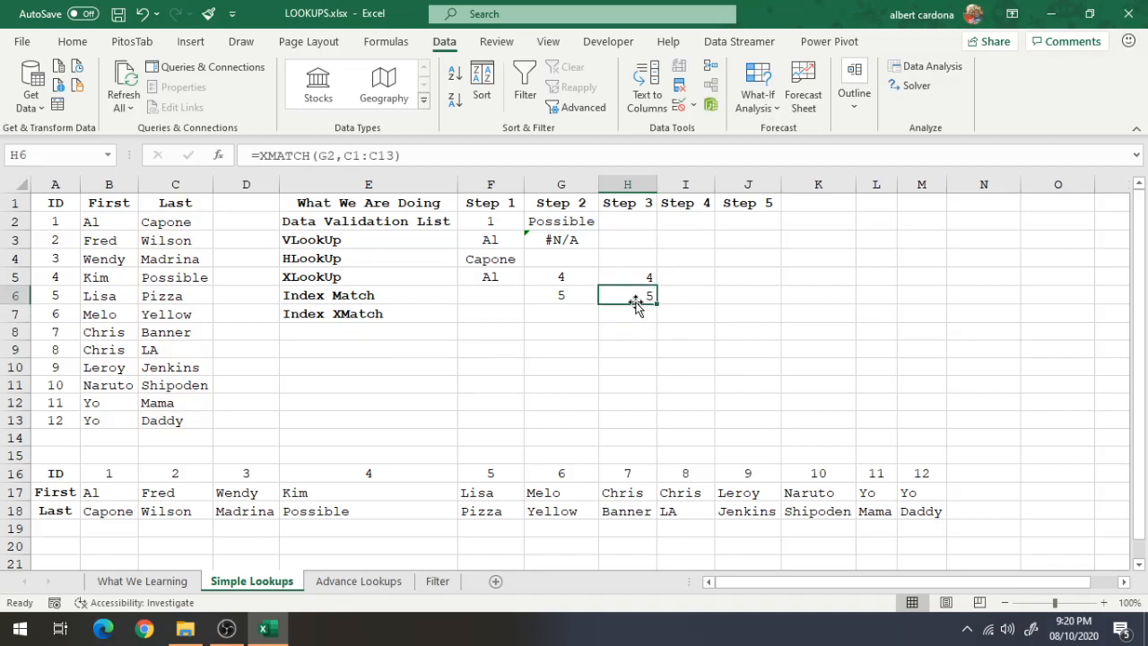
left_click(389, 159)
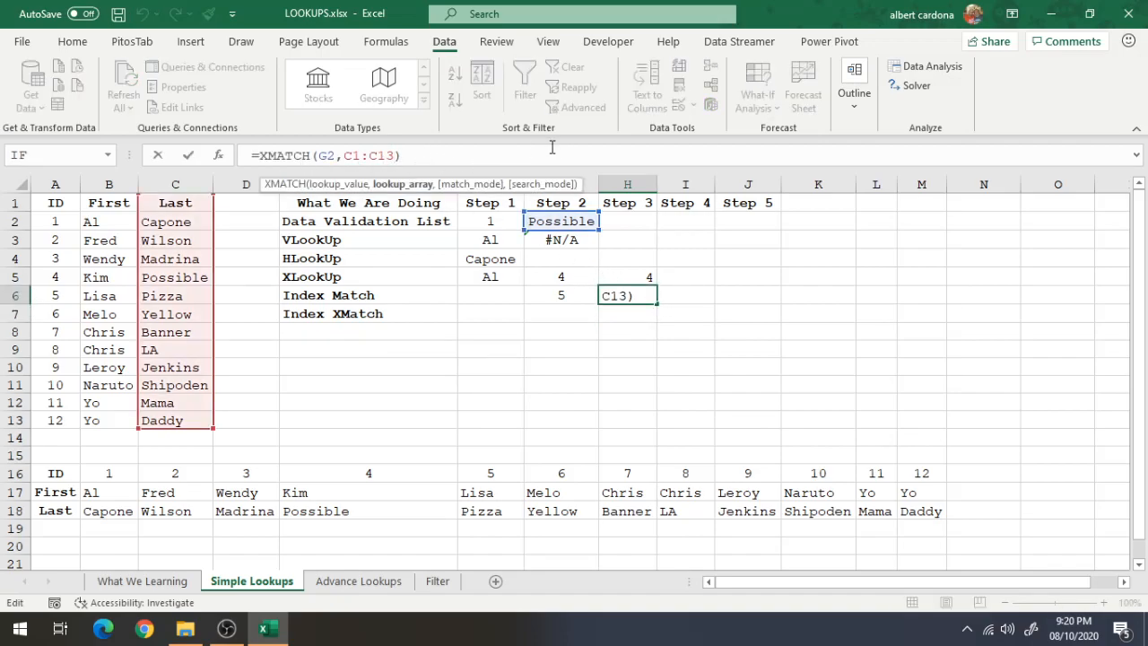
type(",")
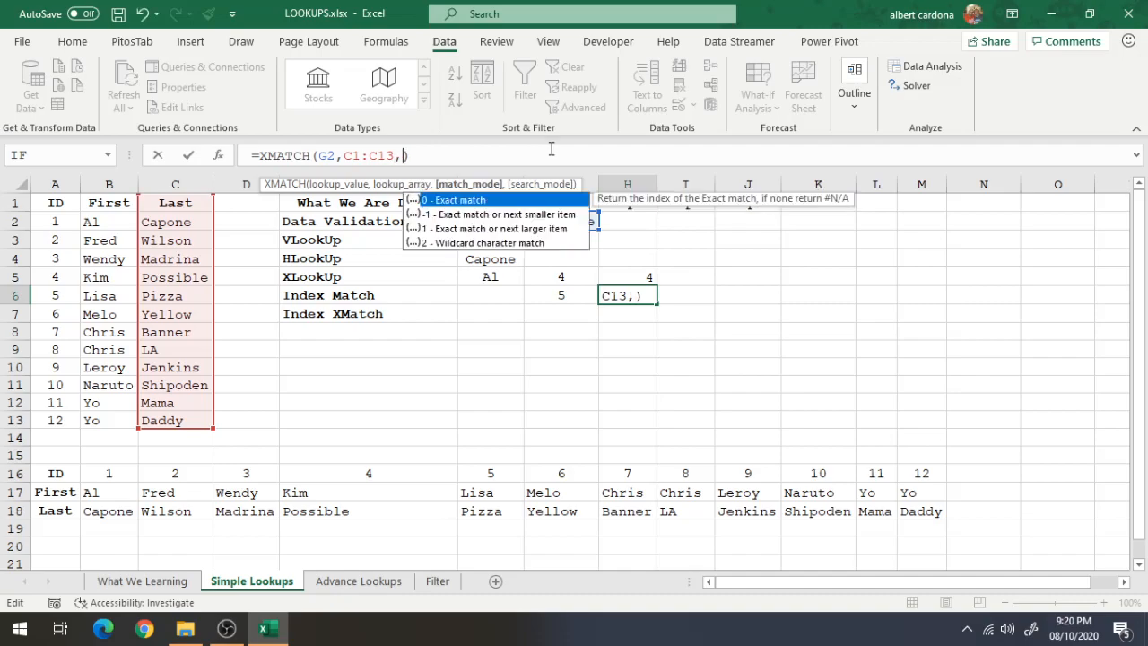
left_click(479, 244)
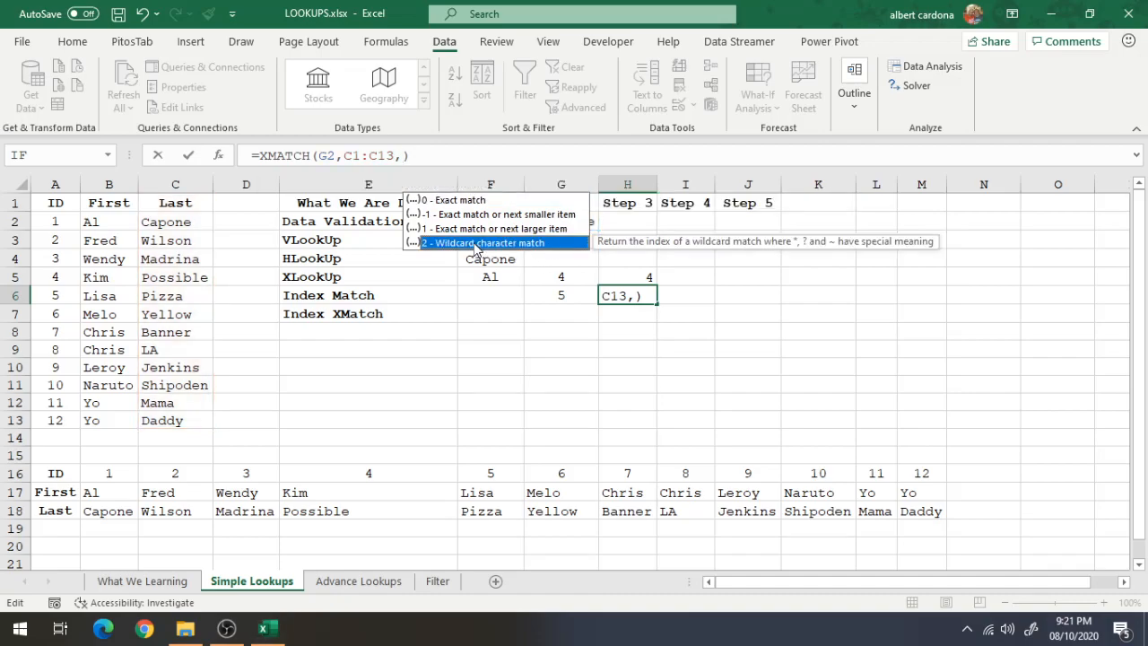
left_click(405, 155)
type(",")
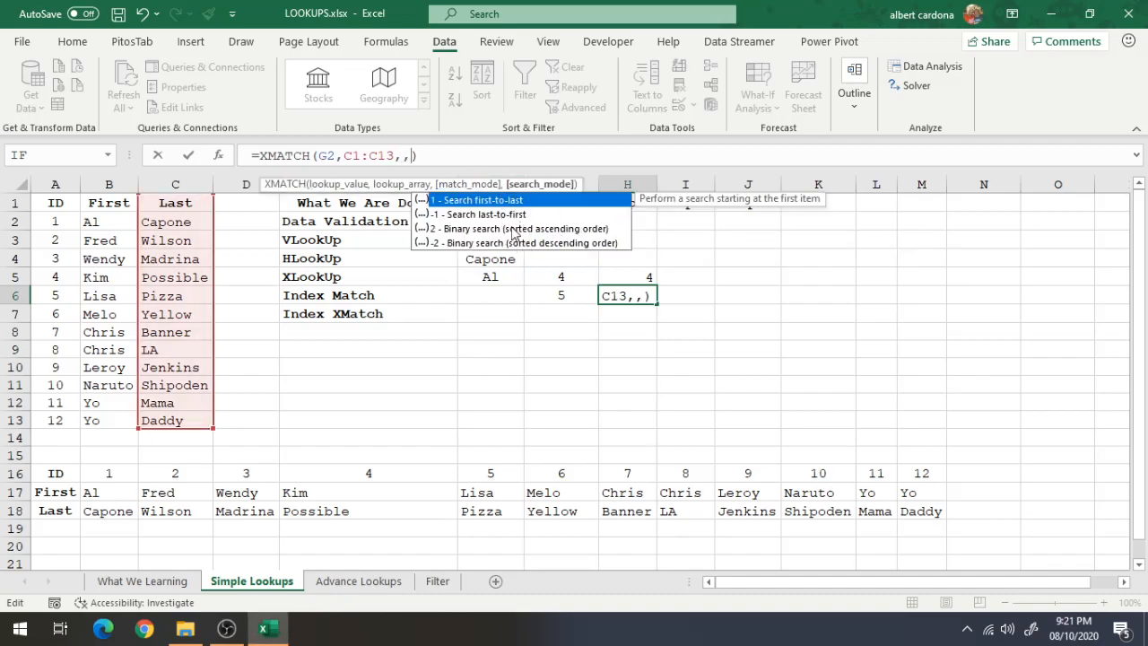
key("BackSpace")
key("BackSpace")
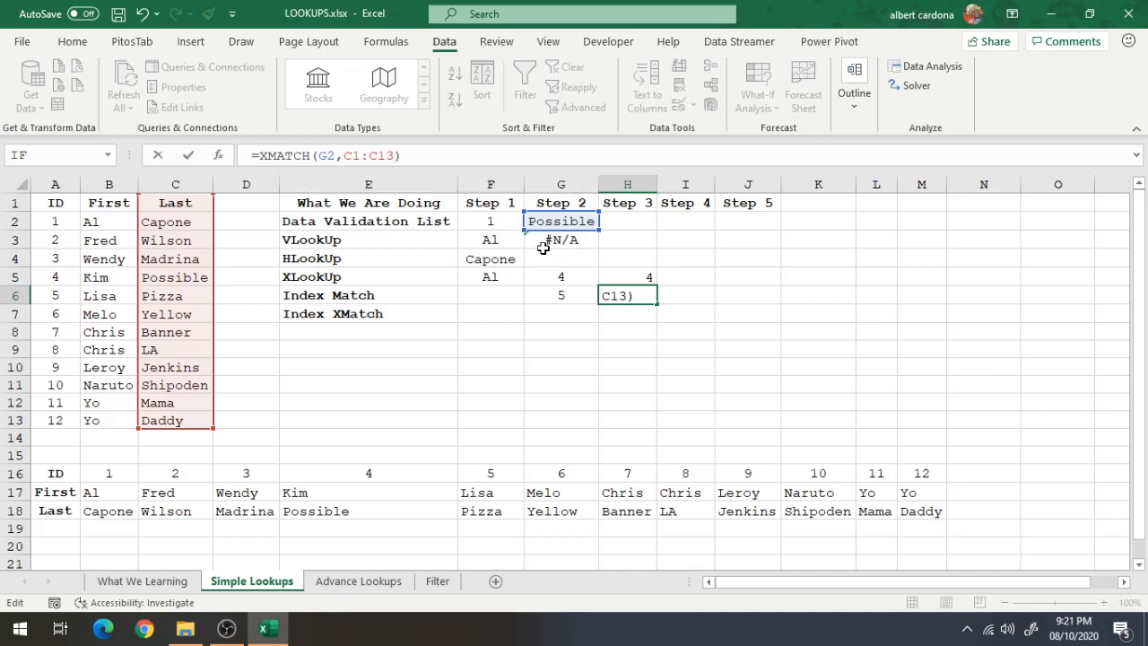
key("Return")
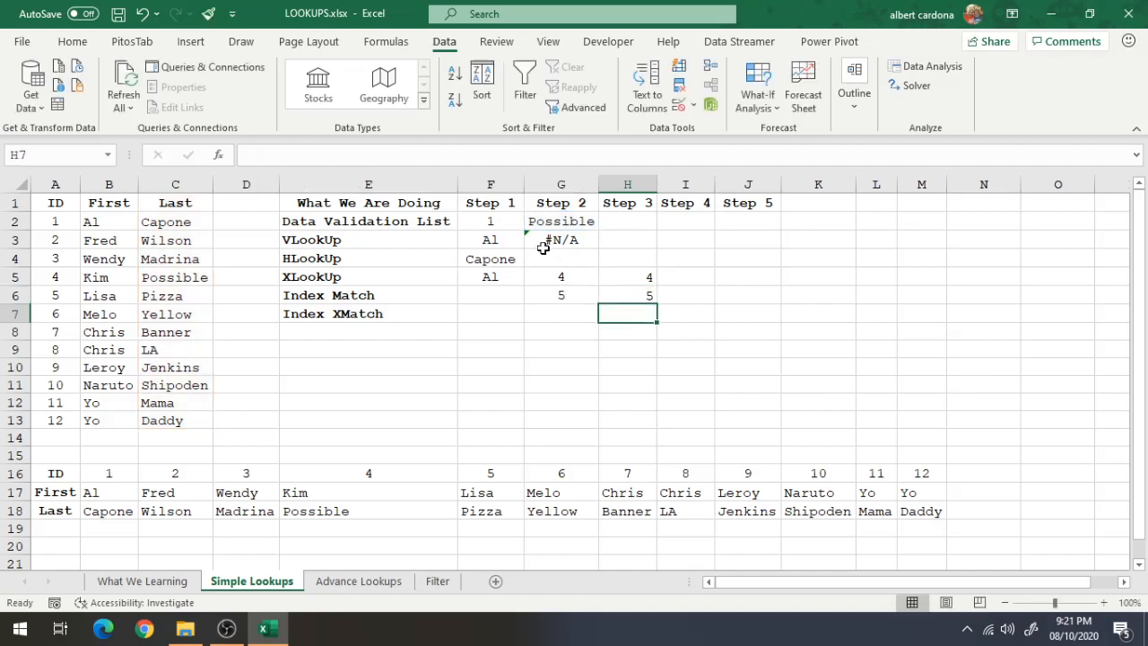
Clear the MATCH formula from G6 and enter an INDEX formula in F6 that returns row 4 of the IDs A1:A13.
left_click(574, 296)
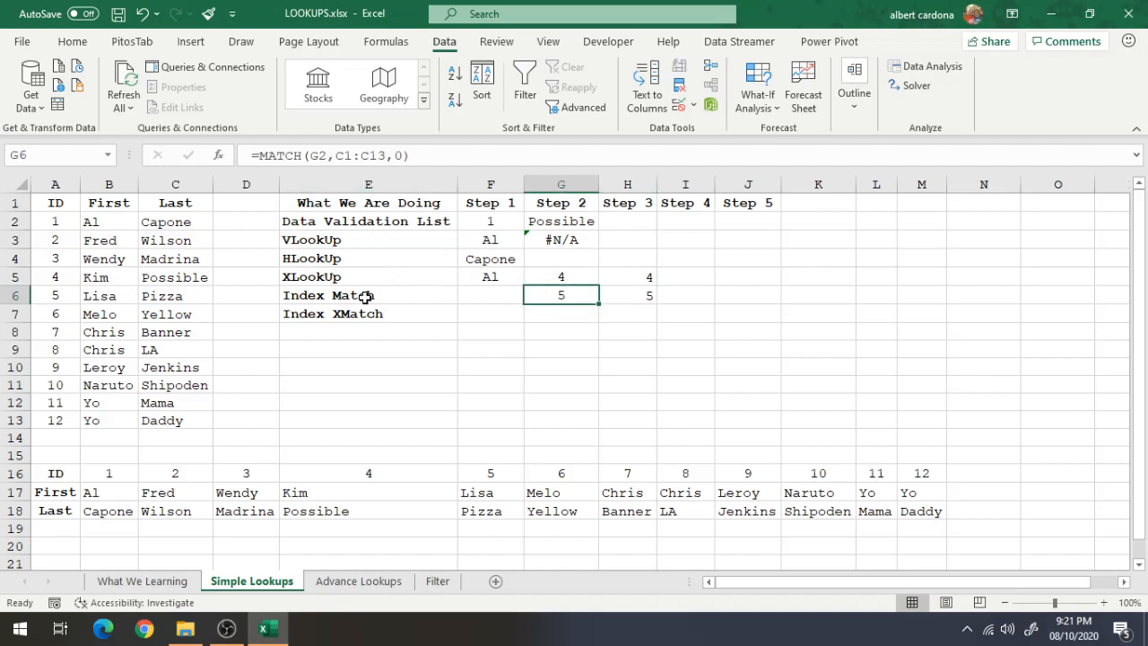
key("Delete")
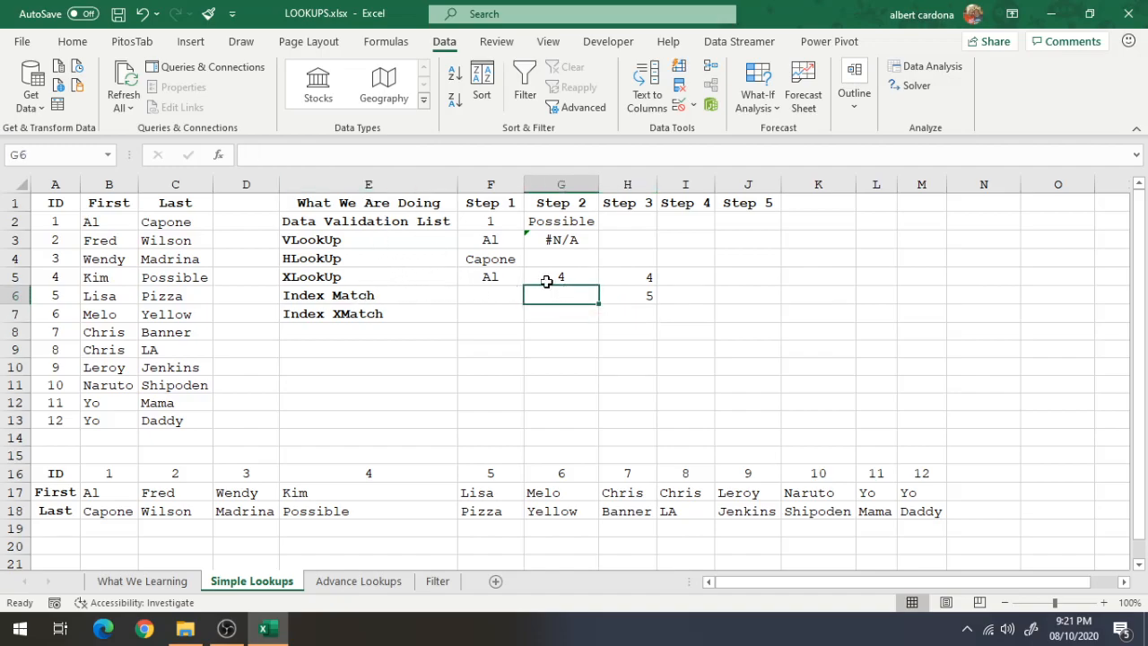
left_click(466, 301)
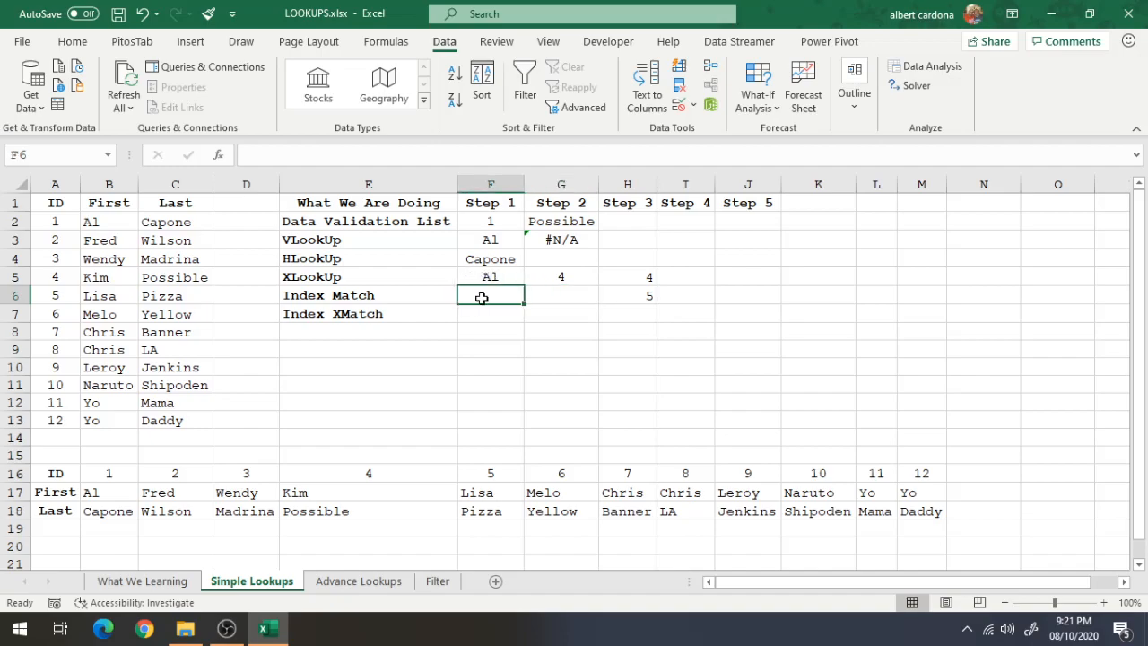
type("=in")
key("Tab")
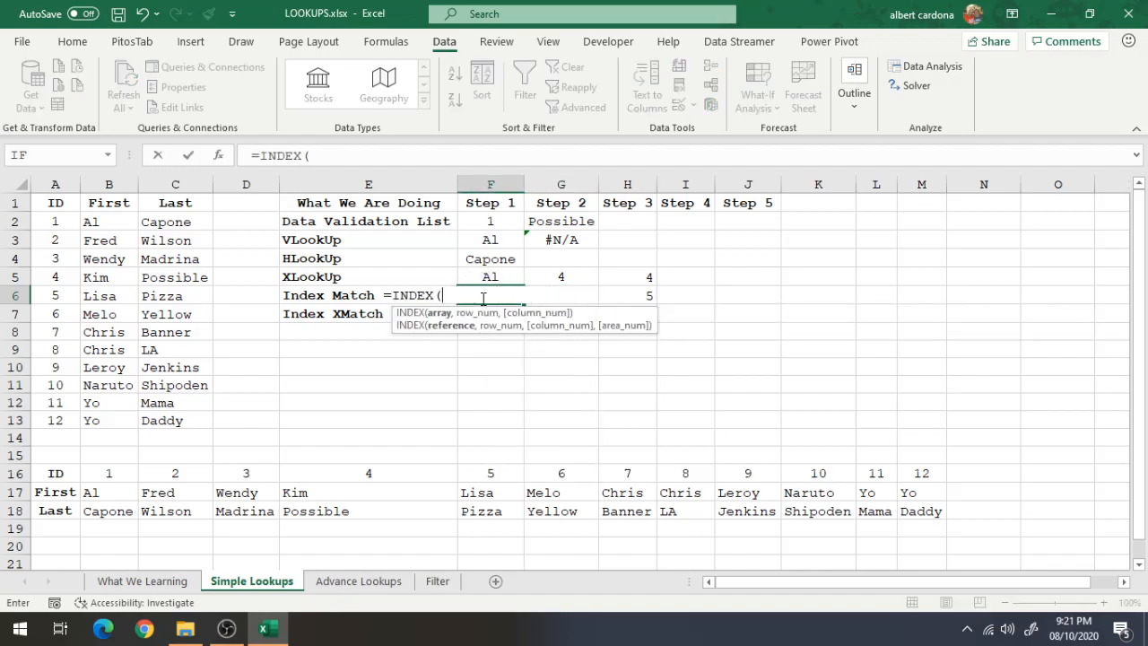
left_click_drag(41, 199, 31, 419)
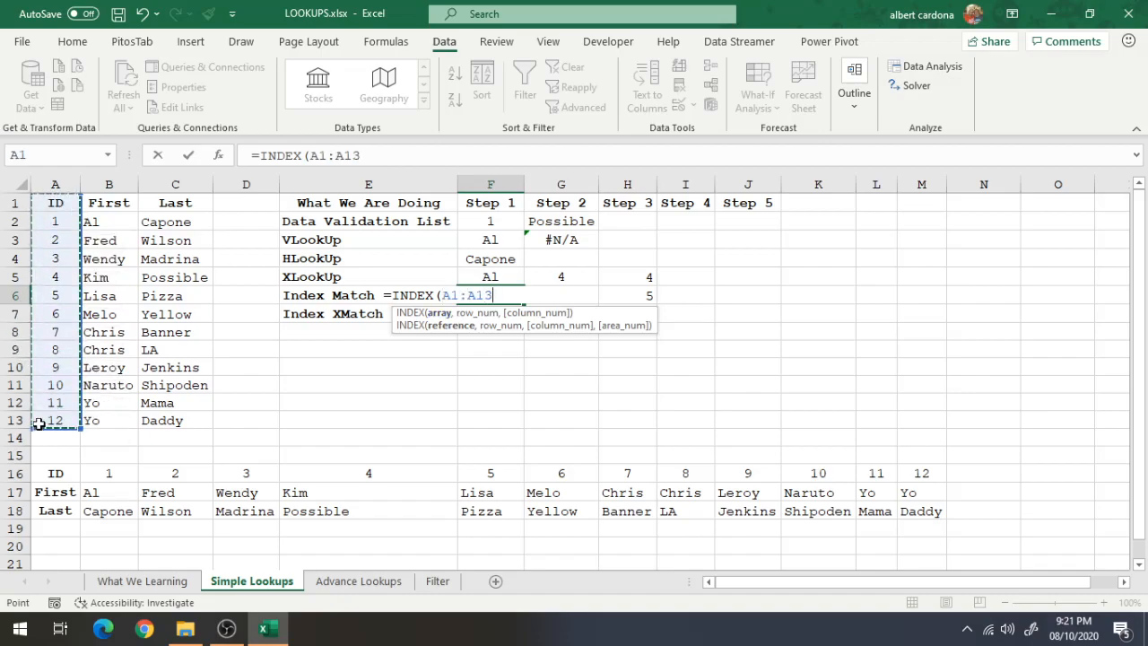
type(",4")
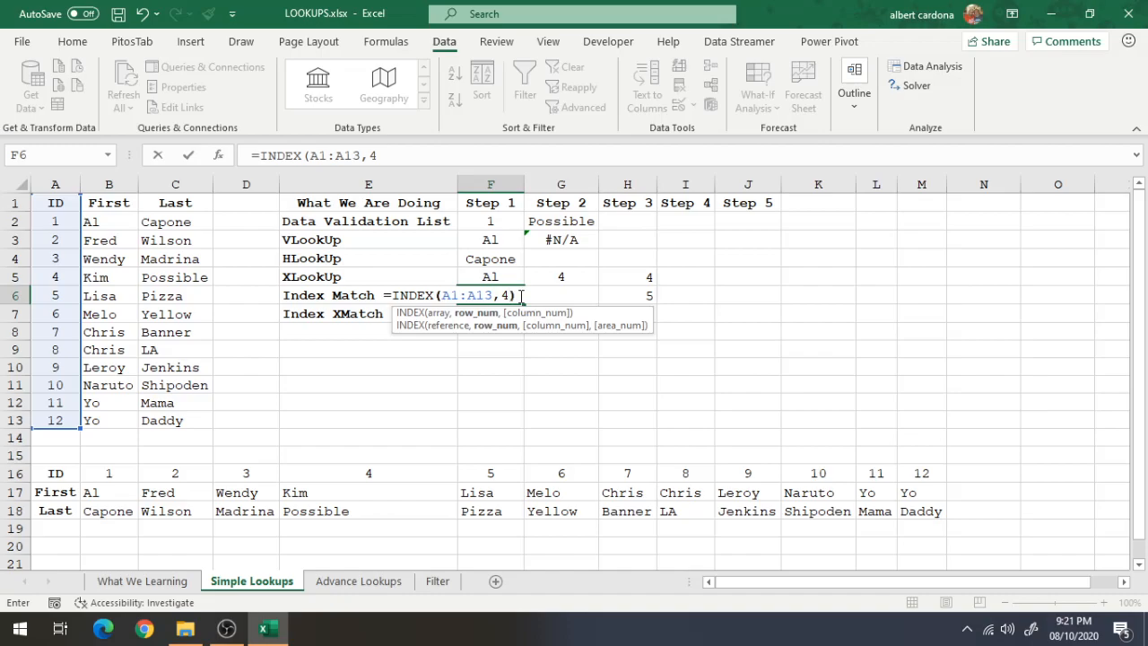
type(")")
key("Return")
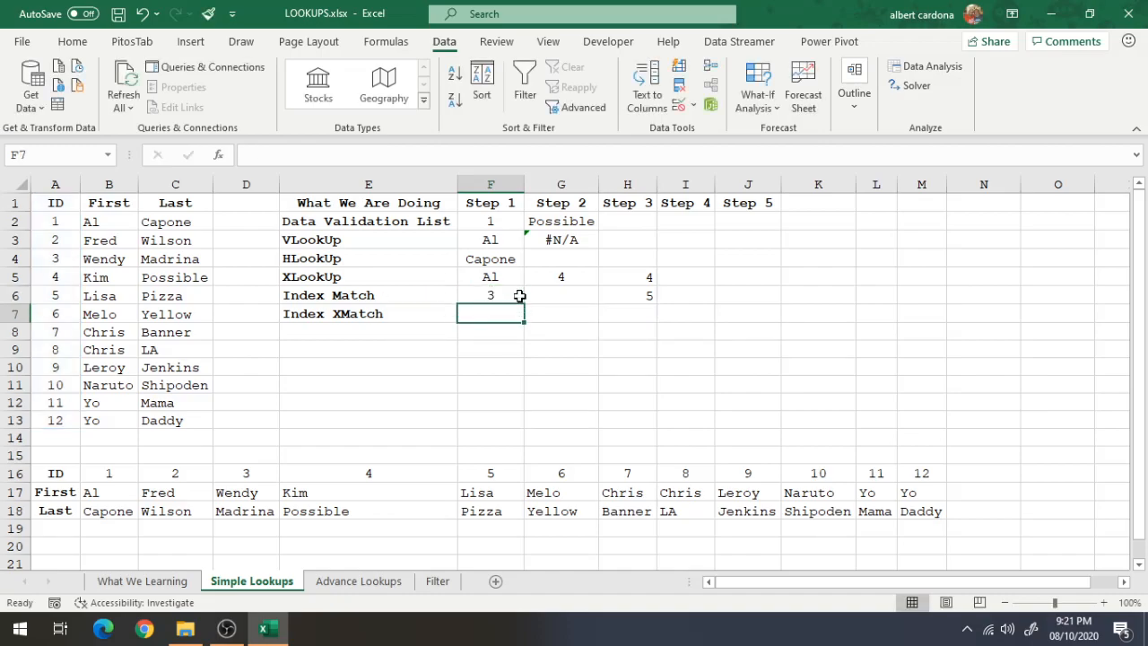
Add an empty column number argument to F6's INDEX formula, making it =INDEX(A1:A13,4,).
left_click(519, 296)
key("Return")
left_click(520, 296)
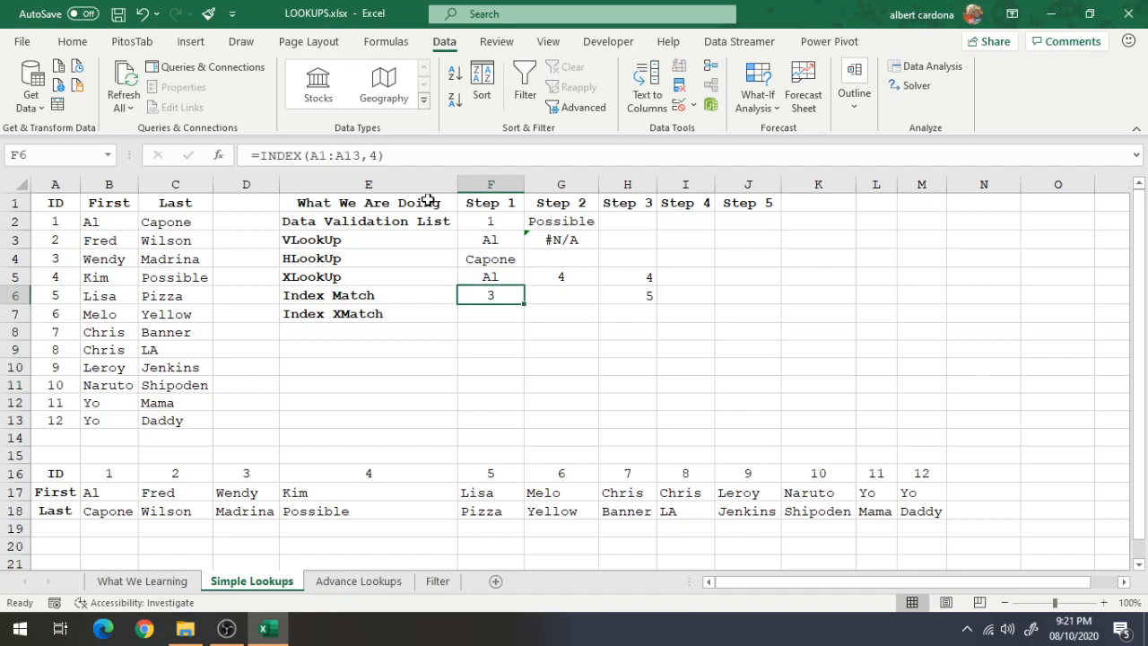
left_click(383, 157)
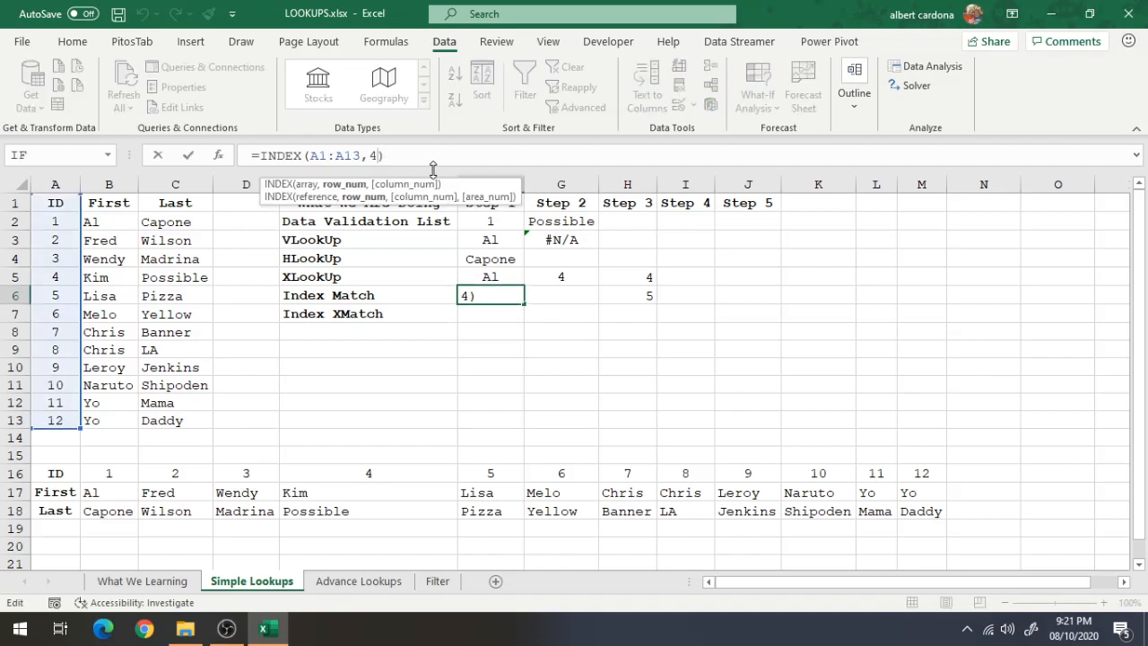
type(",")
key("Return")
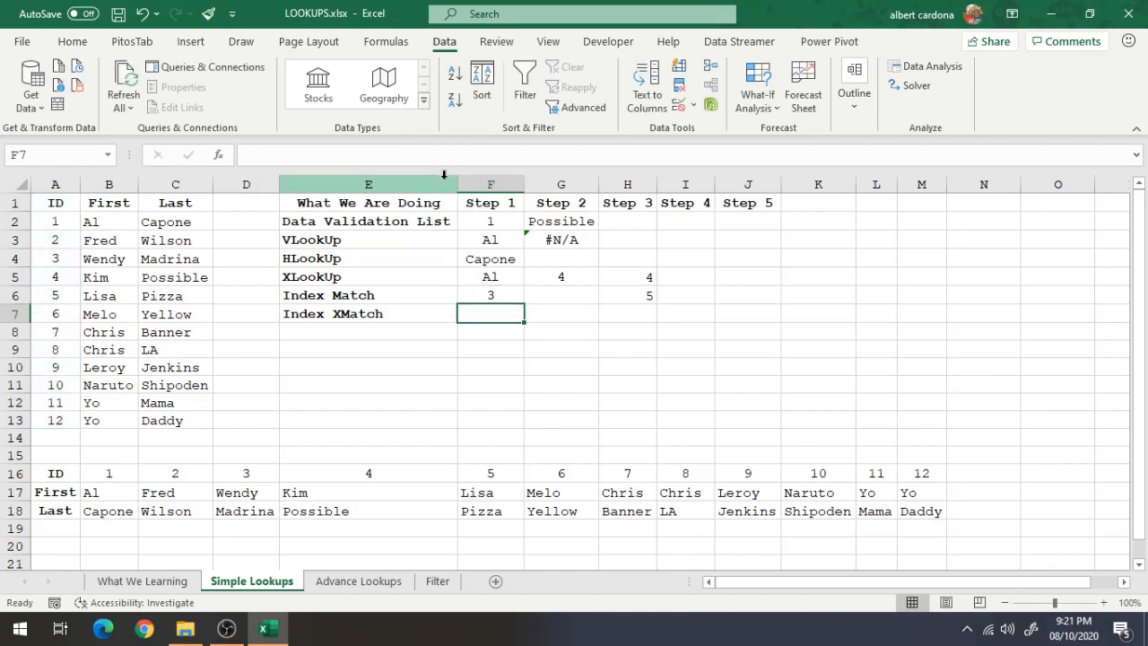
Extend the array in F6's INDEX formula to A1:C13, with row 4 and the column number left empty.
left_click(504, 298)
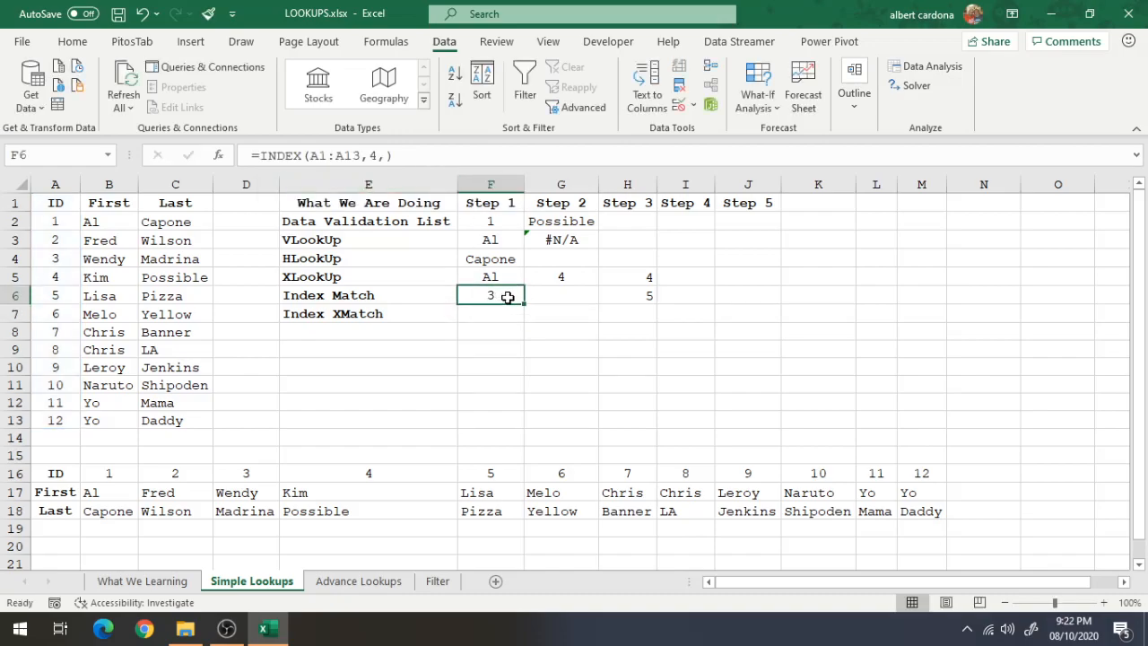
left_click(363, 157)
left_click_drag(362, 157, 311, 157)
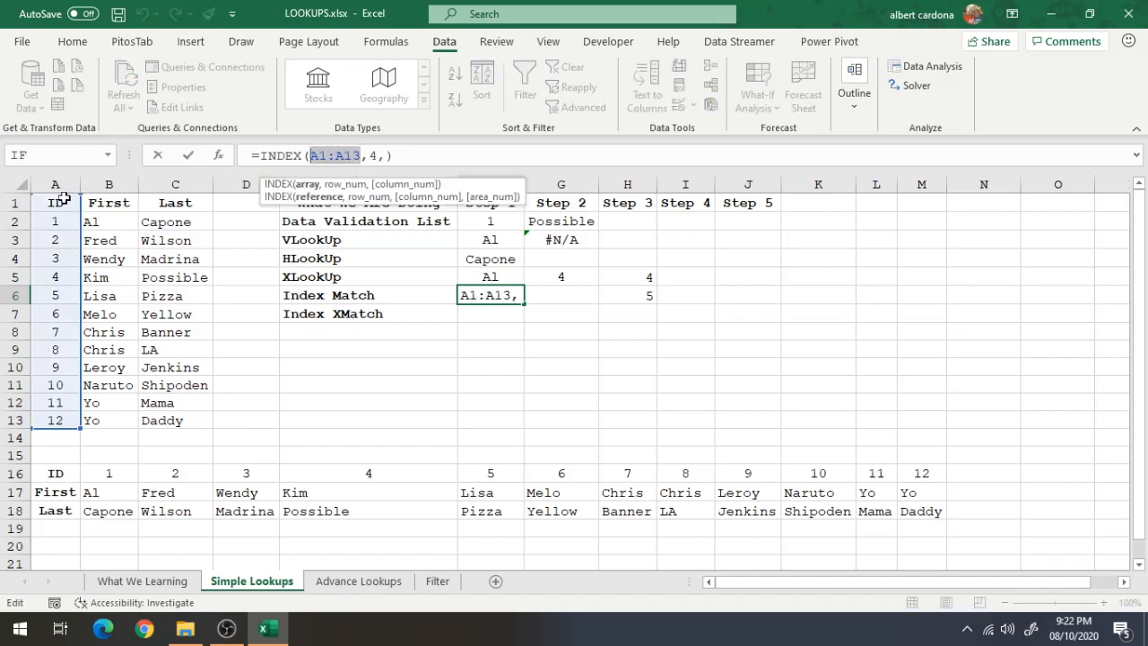
left_click_drag(81, 208, 192, 194)
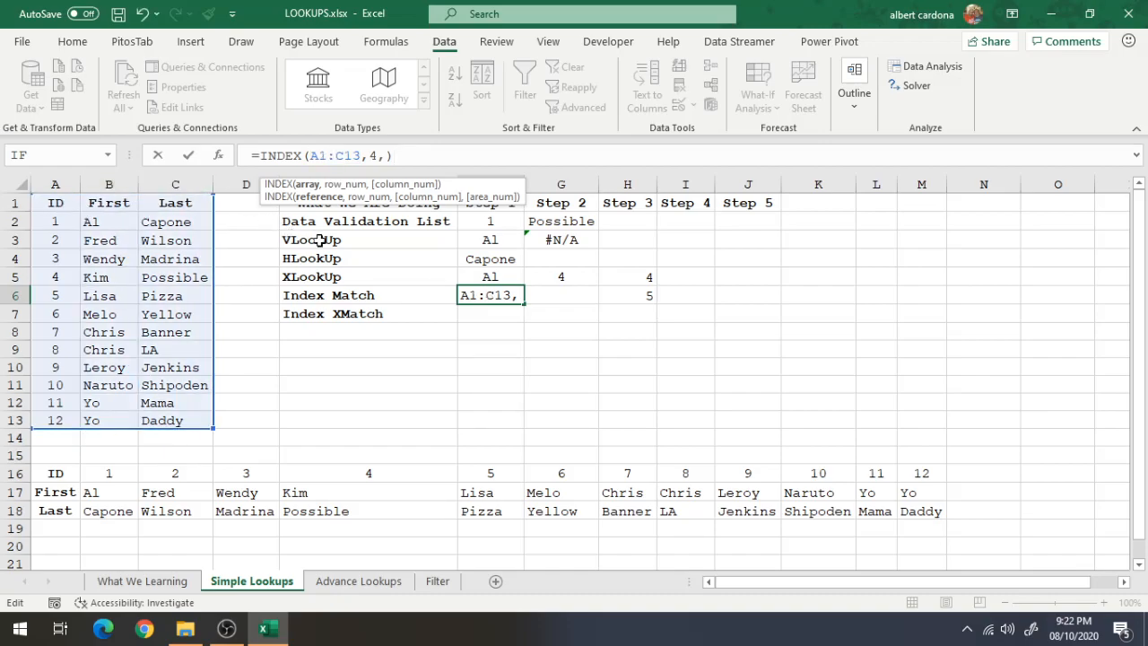
left_click(387, 156)
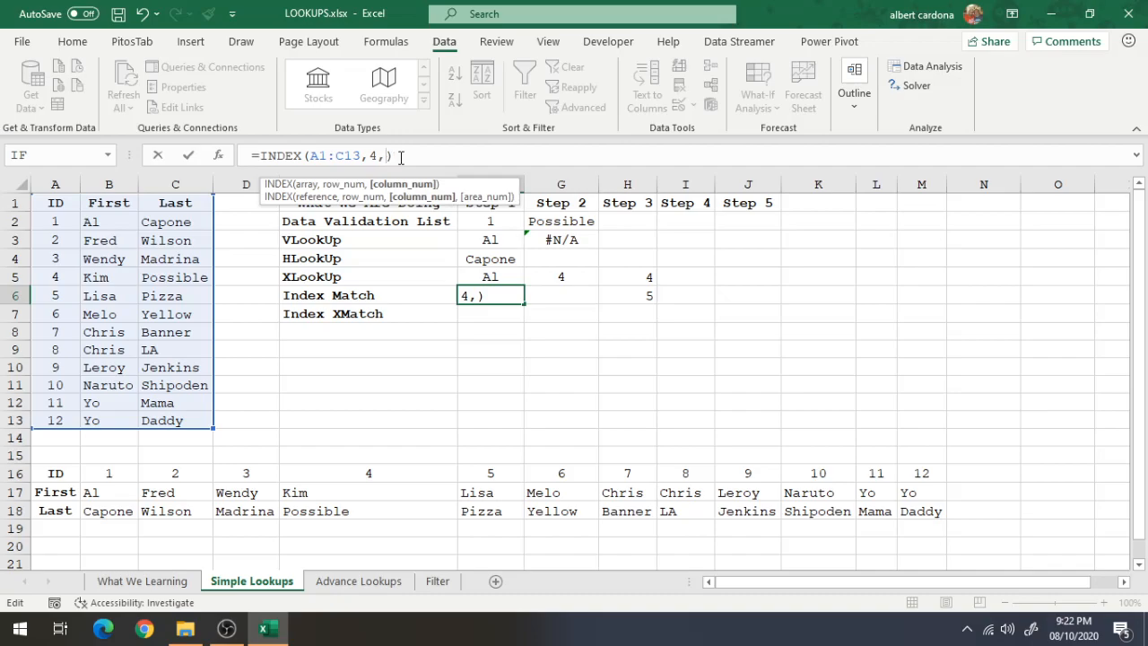
key("Return")
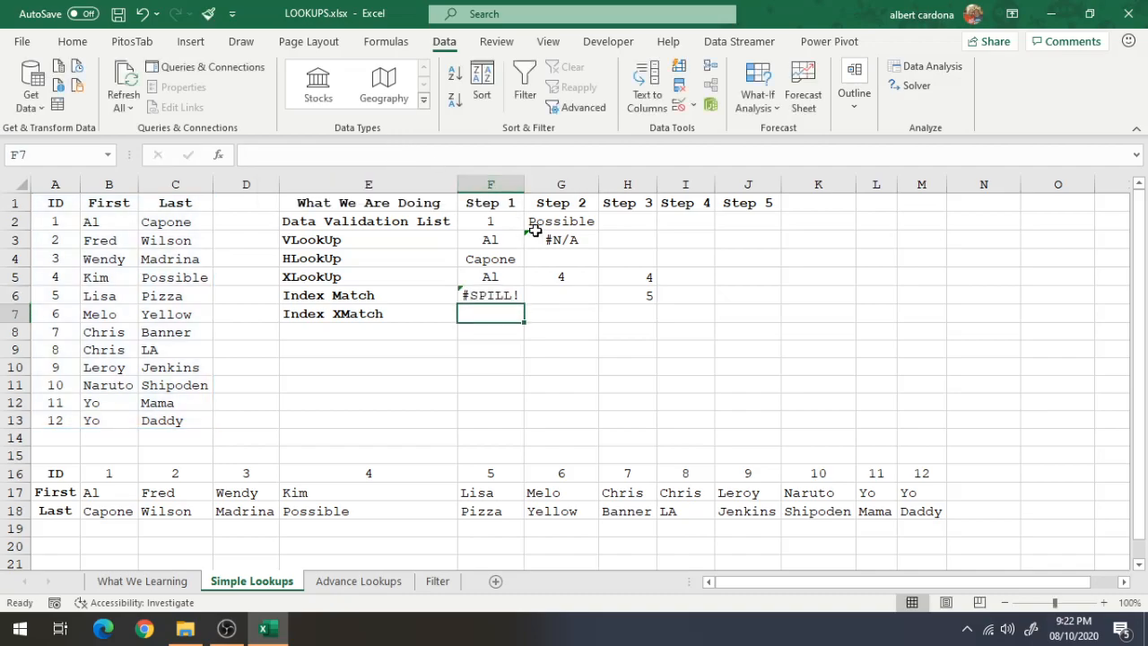
Move the XMATCH formula from H6 down one cell to H7.
left_click(620, 289)
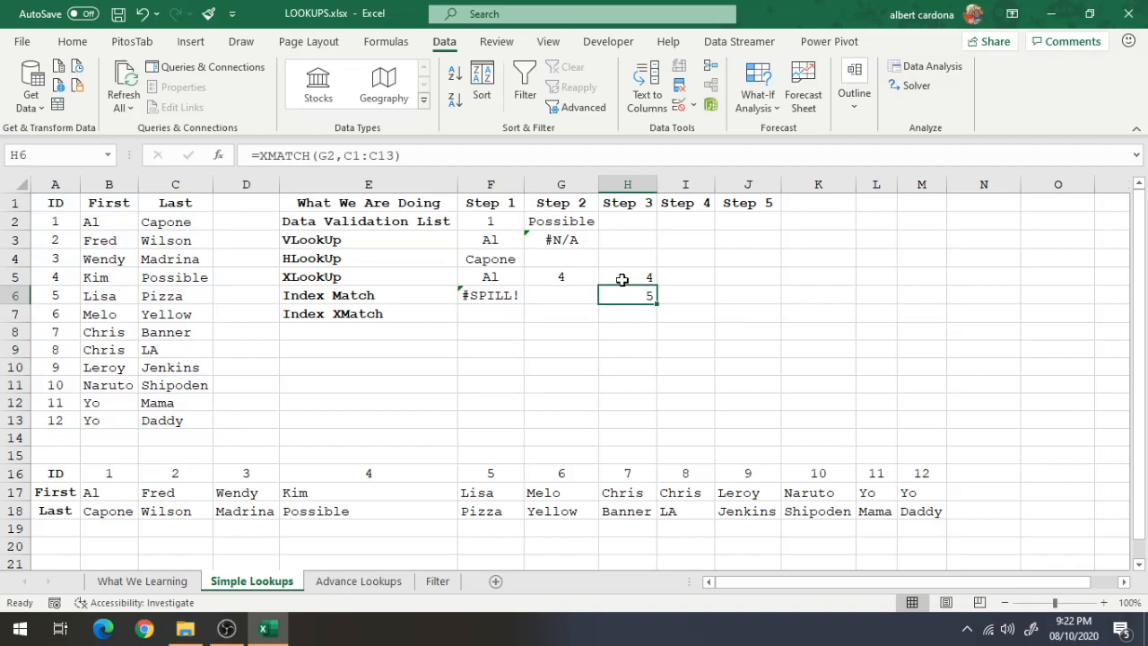
left_click_drag(643, 302, 643, 313)
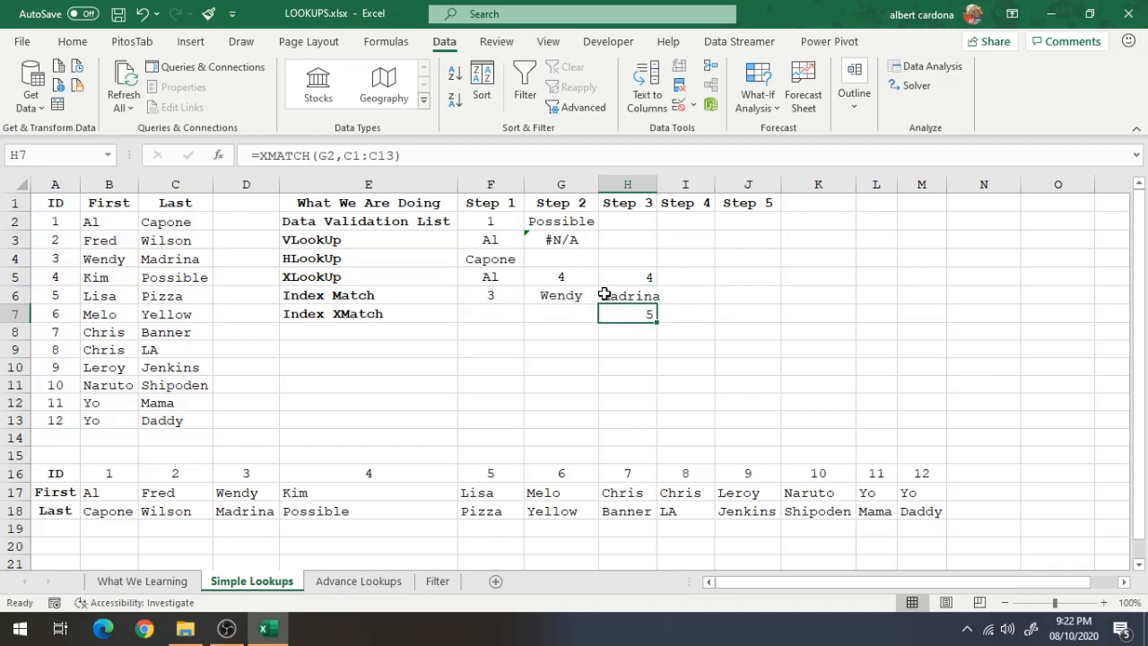
Reduce the array in F6's INDEX formula to A1:A13, keeping row 4 and the empty column number.
left_click(507, 290)
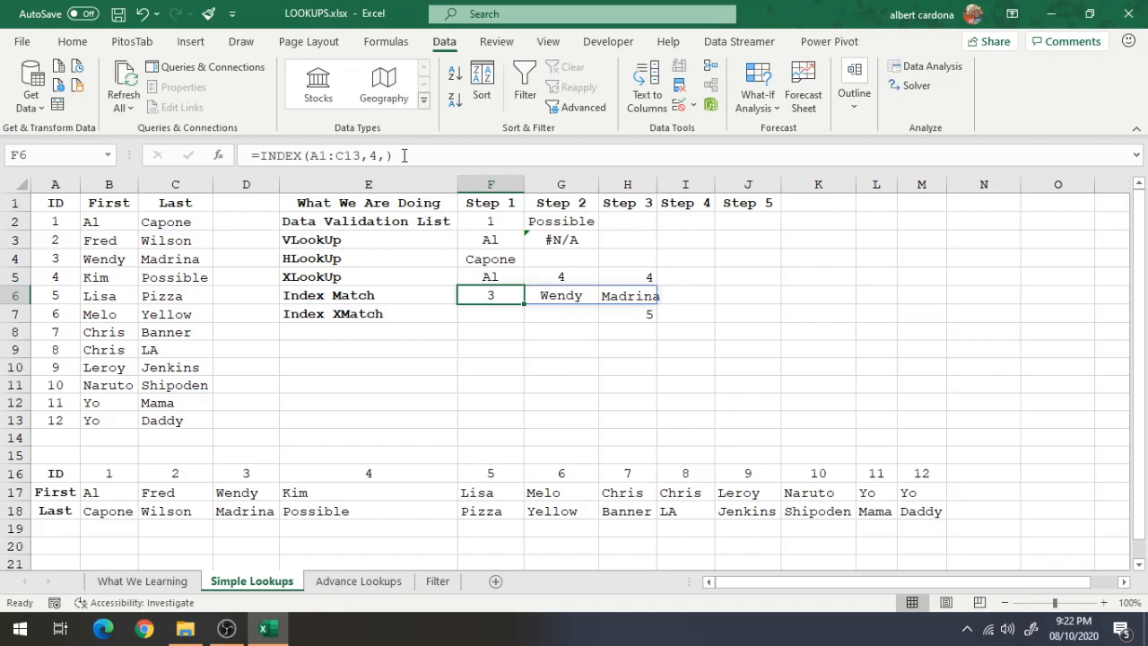
left_click(348, 155)
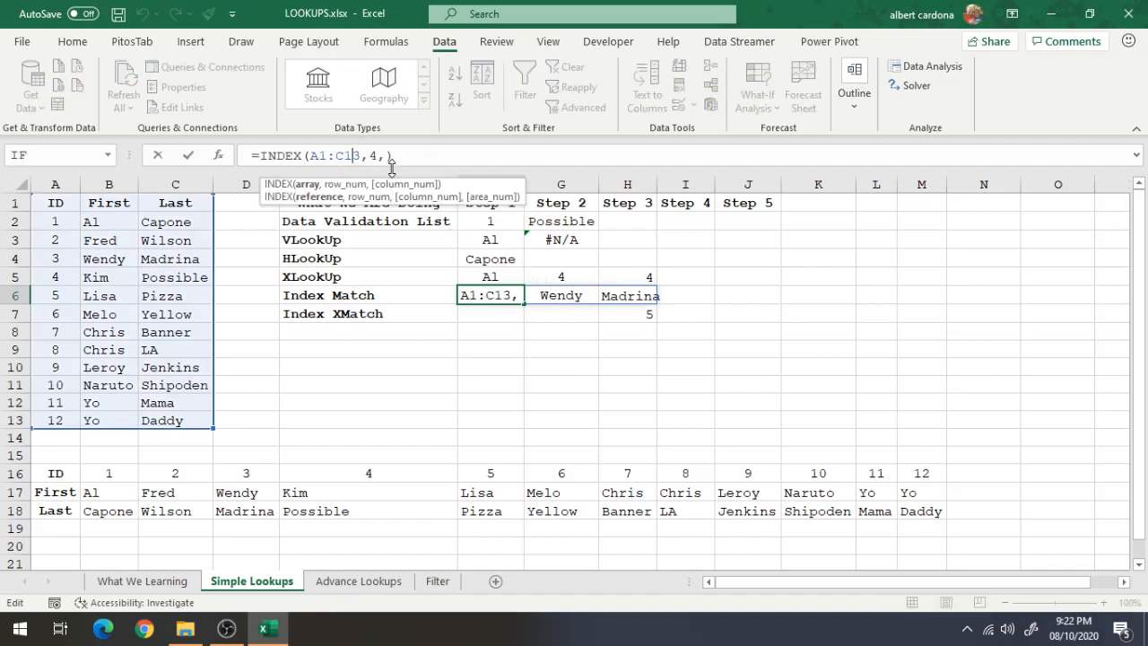
key("Delete")
key("Delete")
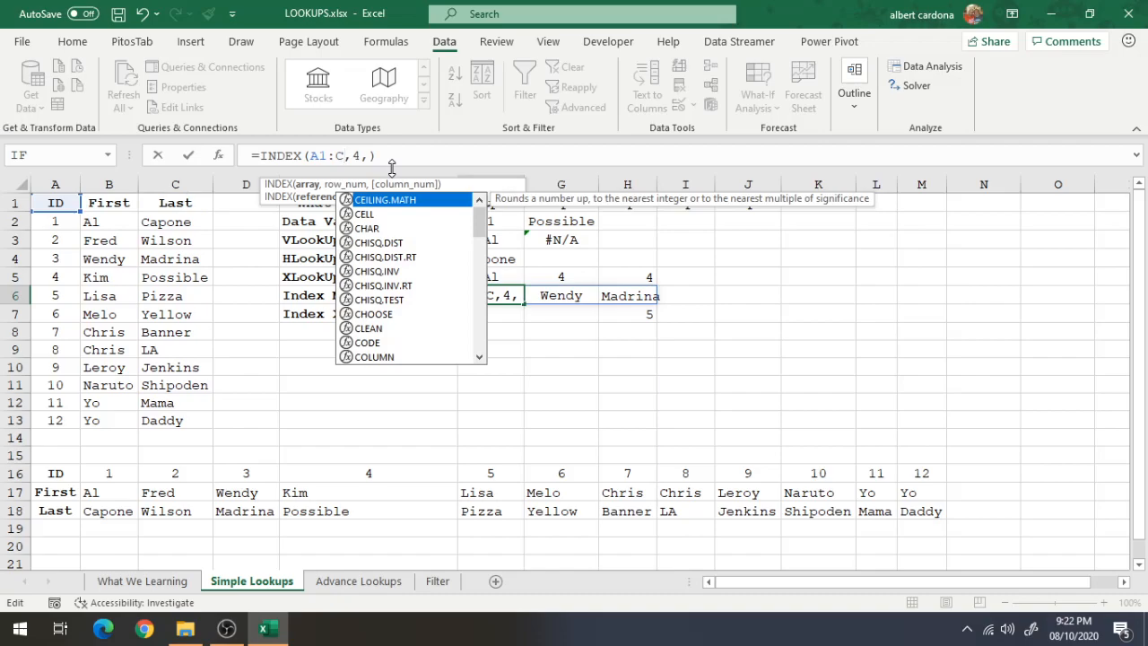
key("BackSpace")
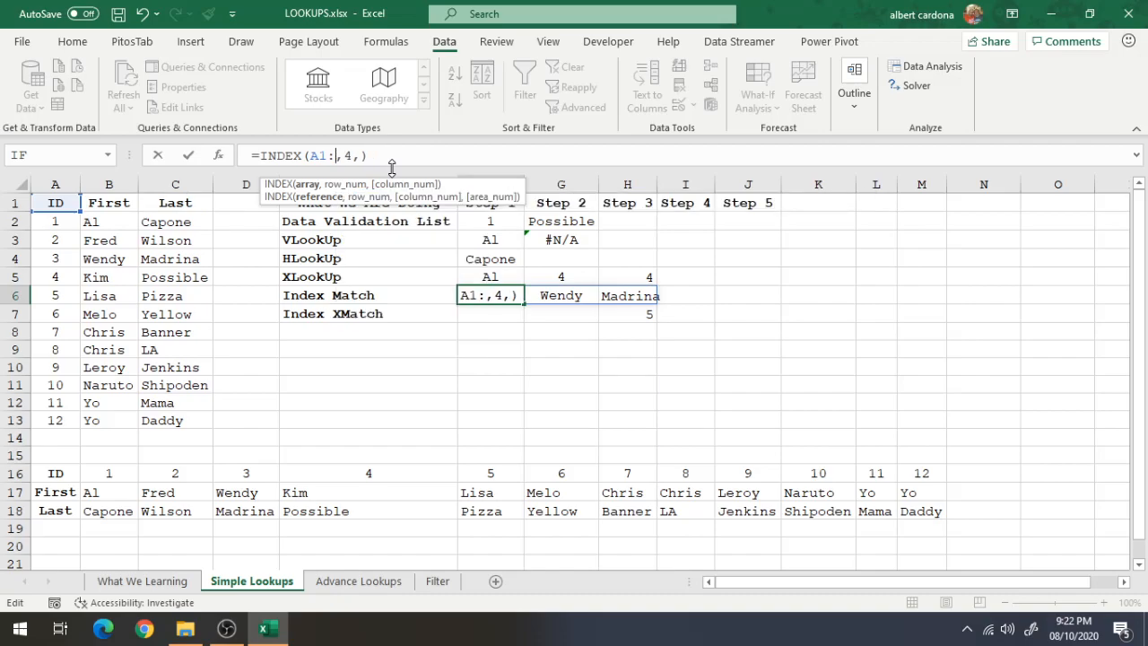
type("a")
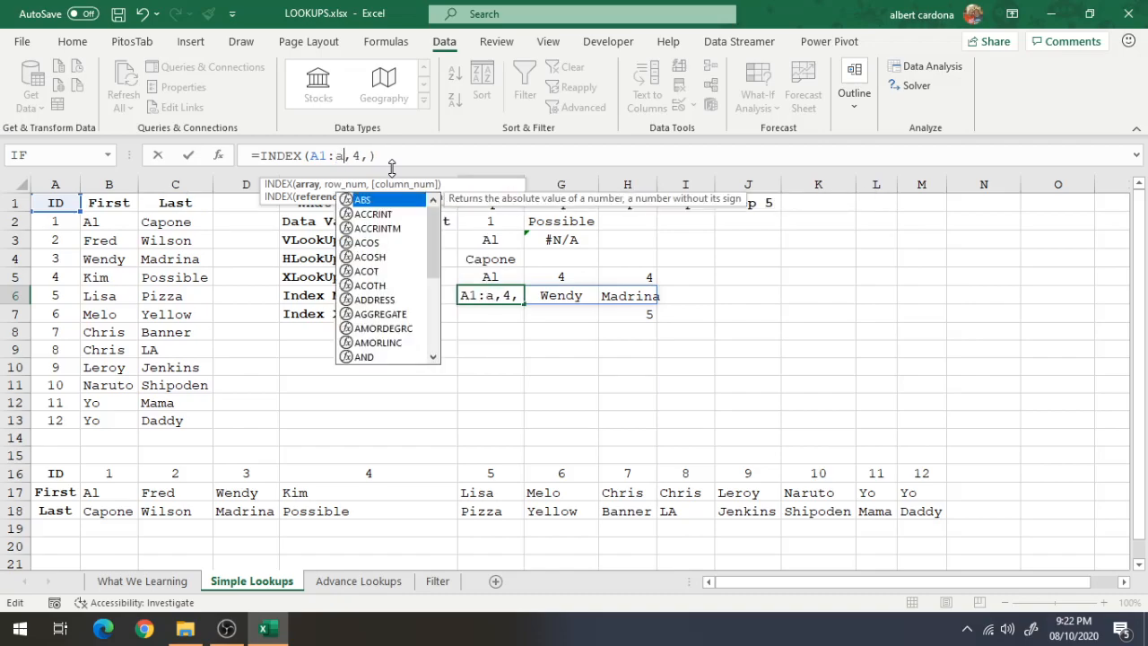
type("13")
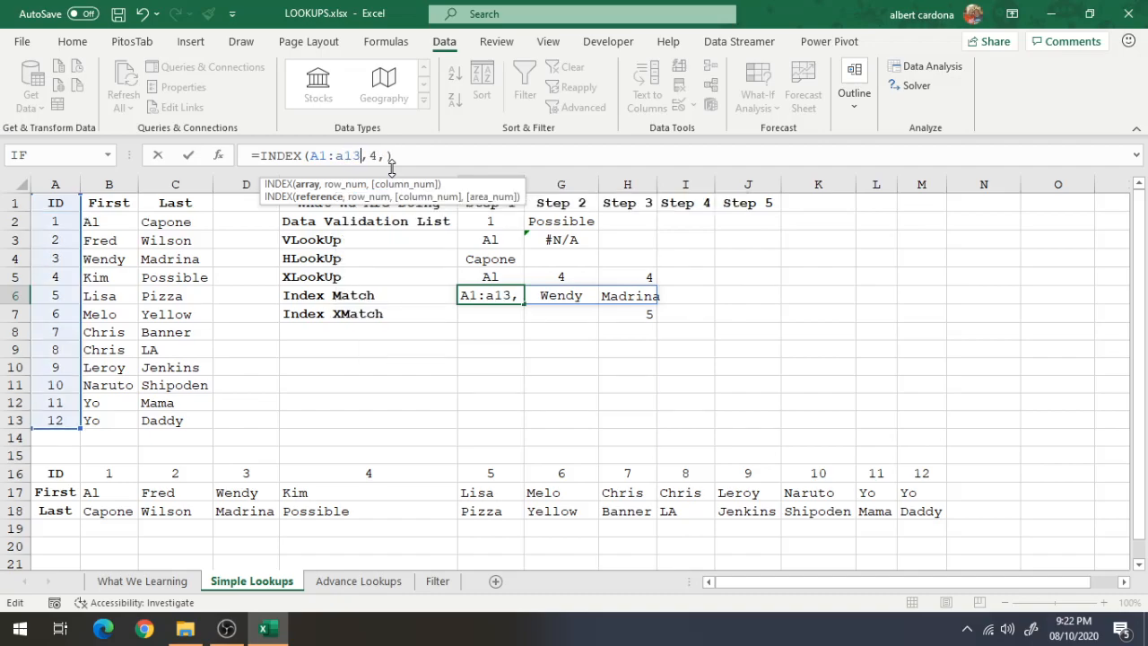
key("Return")
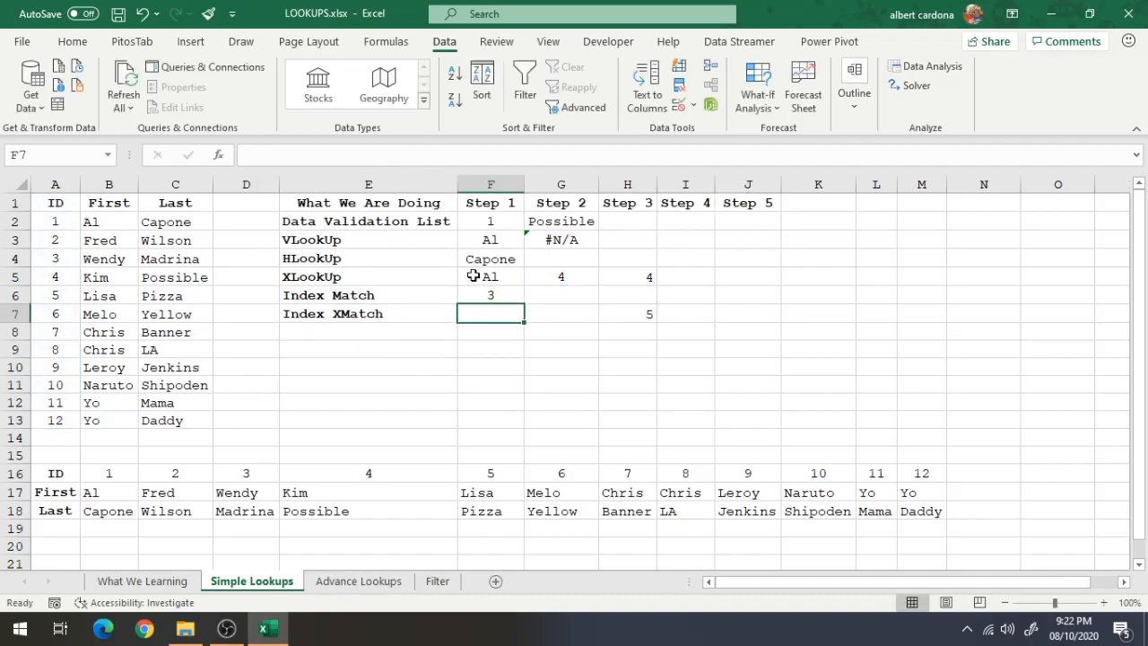
Replace the row and column number arguments in F6's INDEX formula with a nested XMATCH function.
left_click(561, 289)
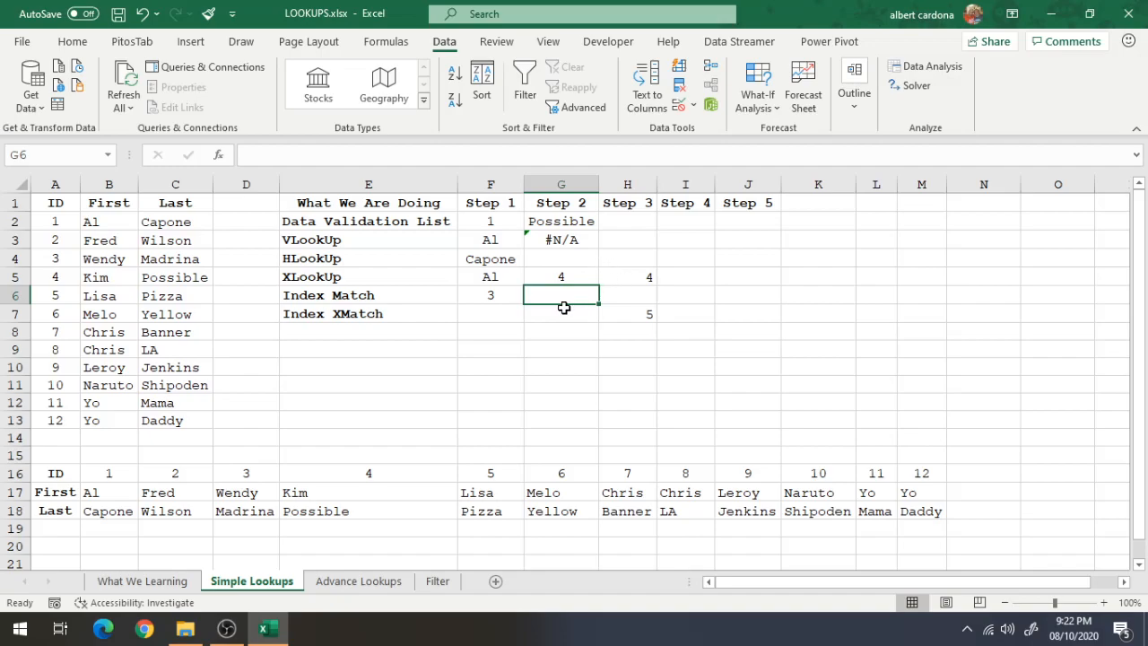
left_click(509, 296)
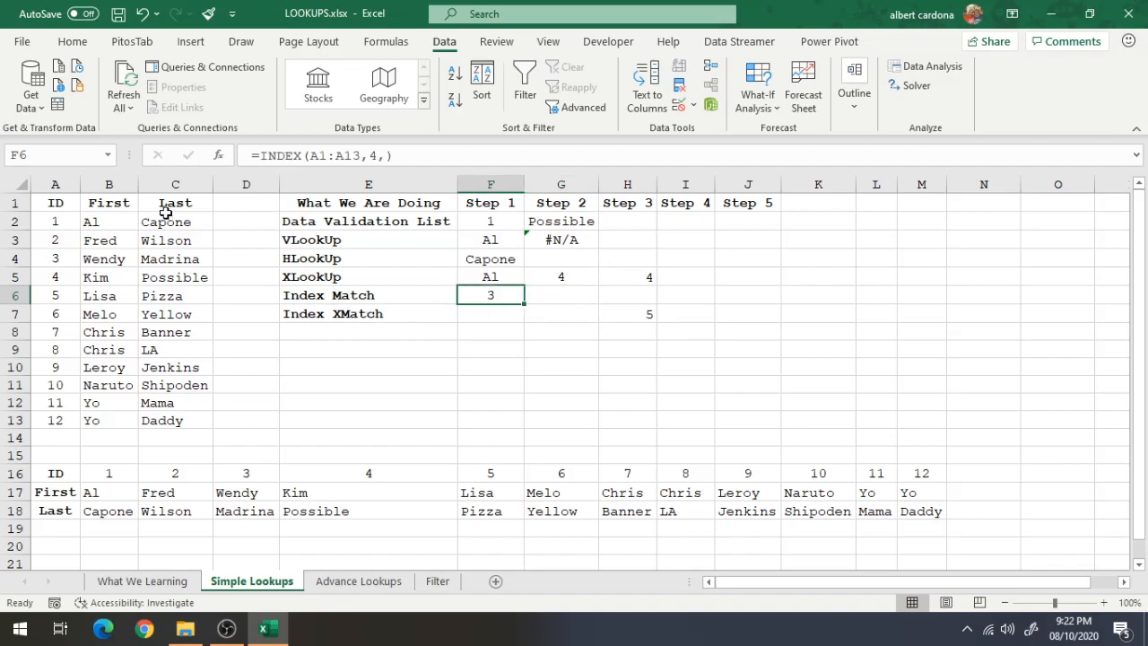
left_click(371, 156)
key("Delete")
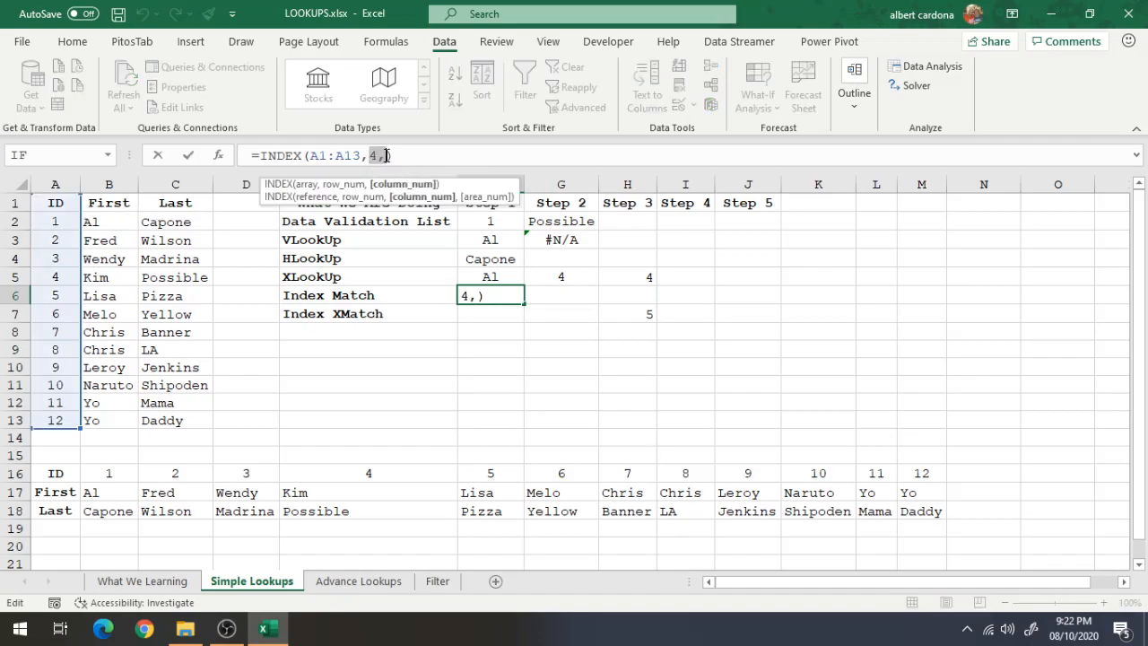
type("xma")
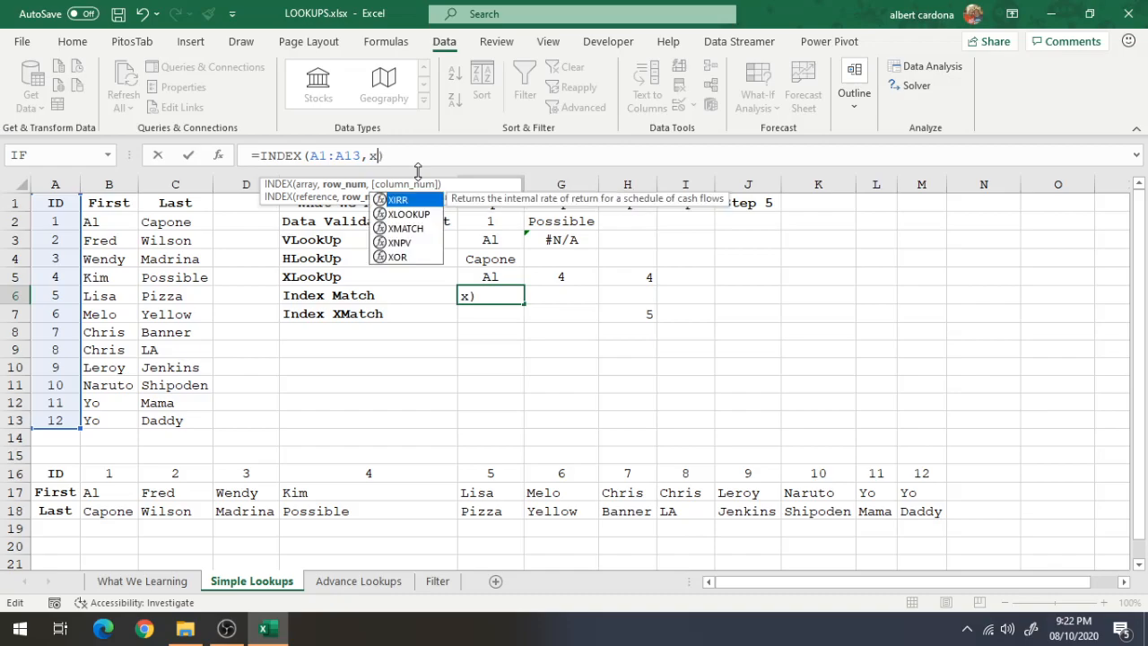
key("Tab")
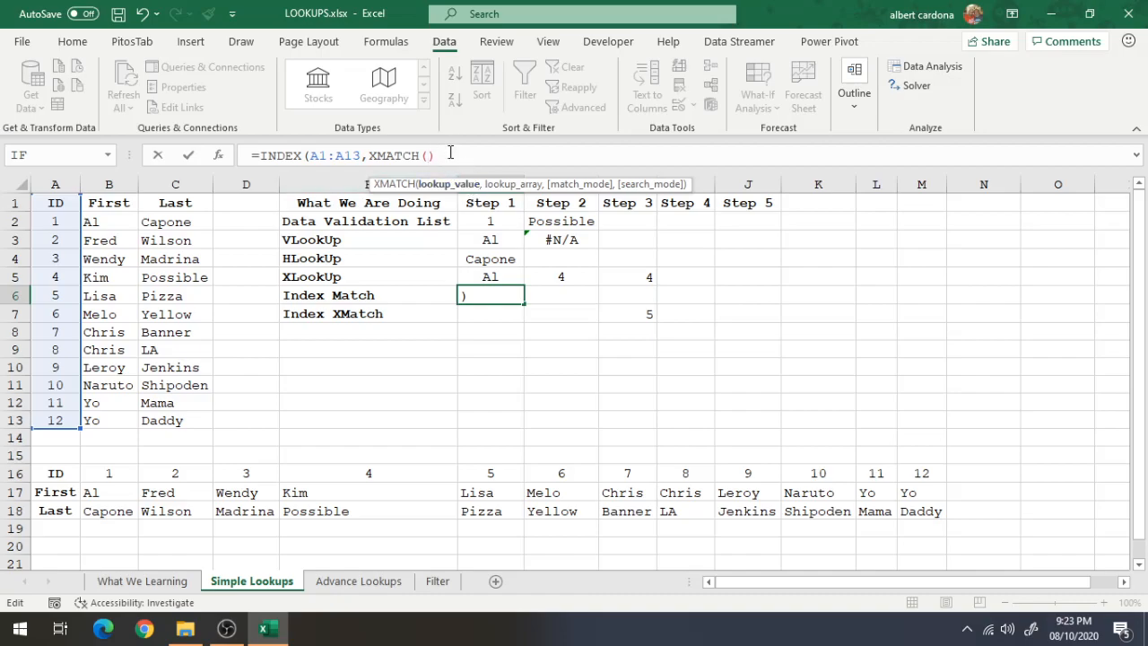
Complete the nested XMATCH with lookup value F2 and lookup array A1:A13, making F6 =INDEX(A1:A13,XMATCH(F2,A1:A13)).
left_click(478, 222)
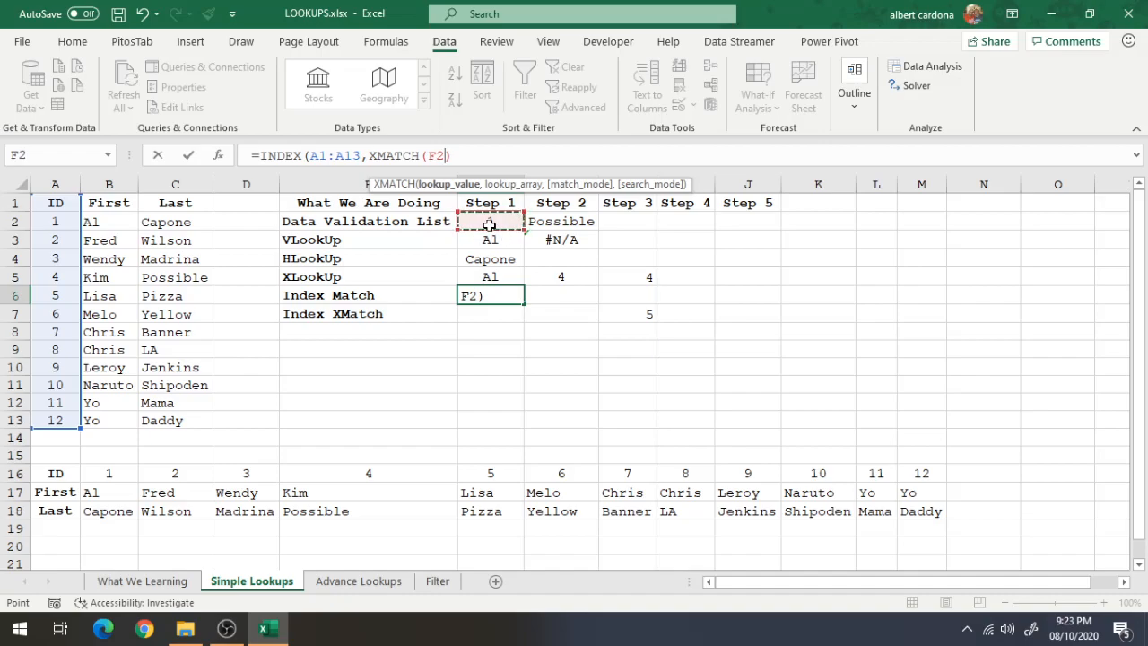
type(",")
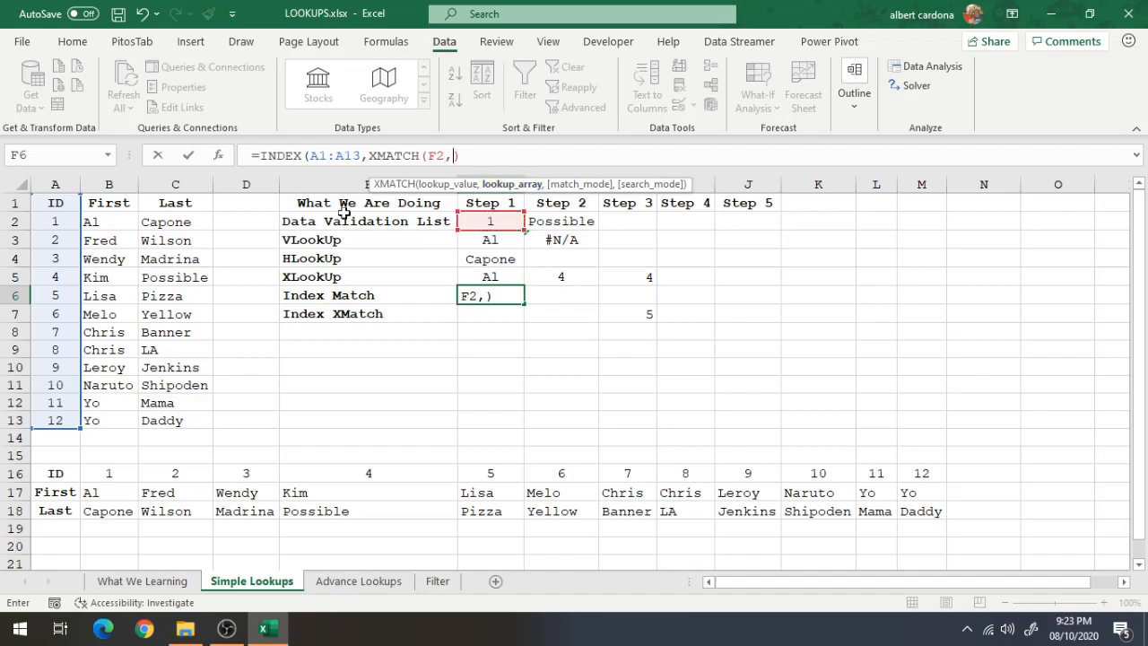
left_click(167, 205)
left_click(62, 201)
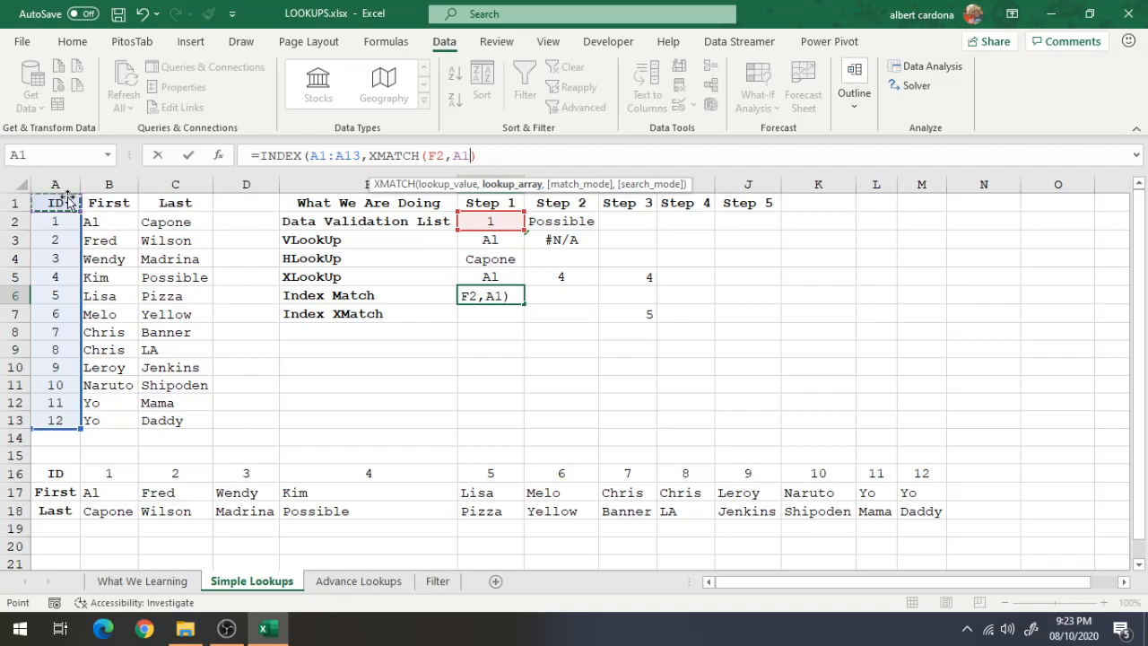
key("ctrl+shift+Down")
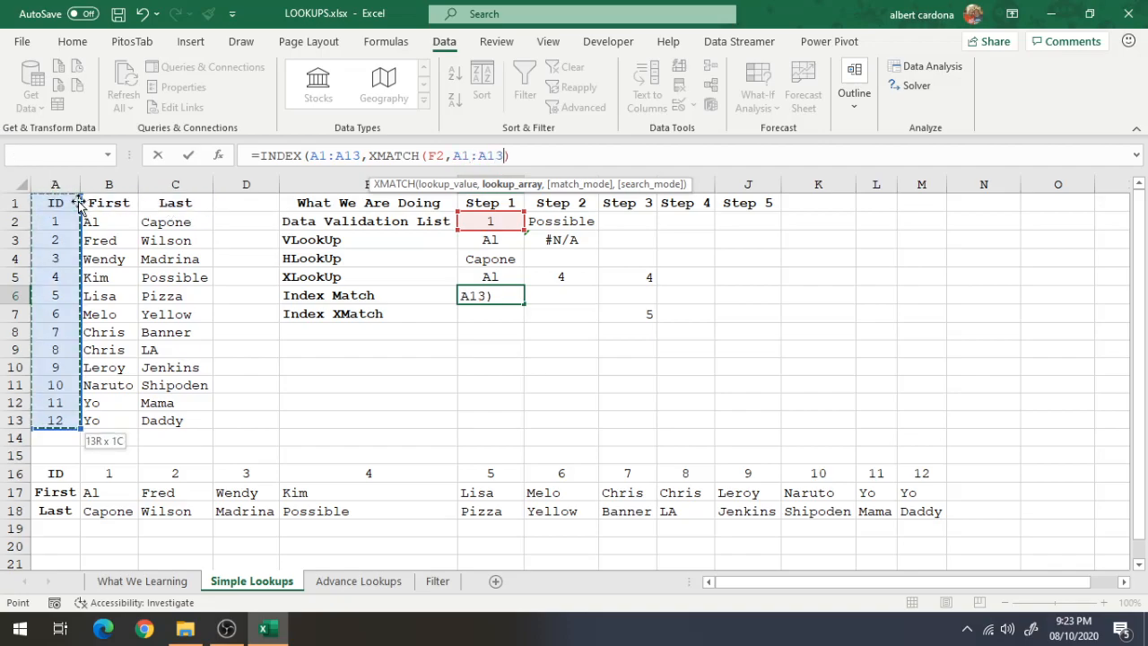
type(")")
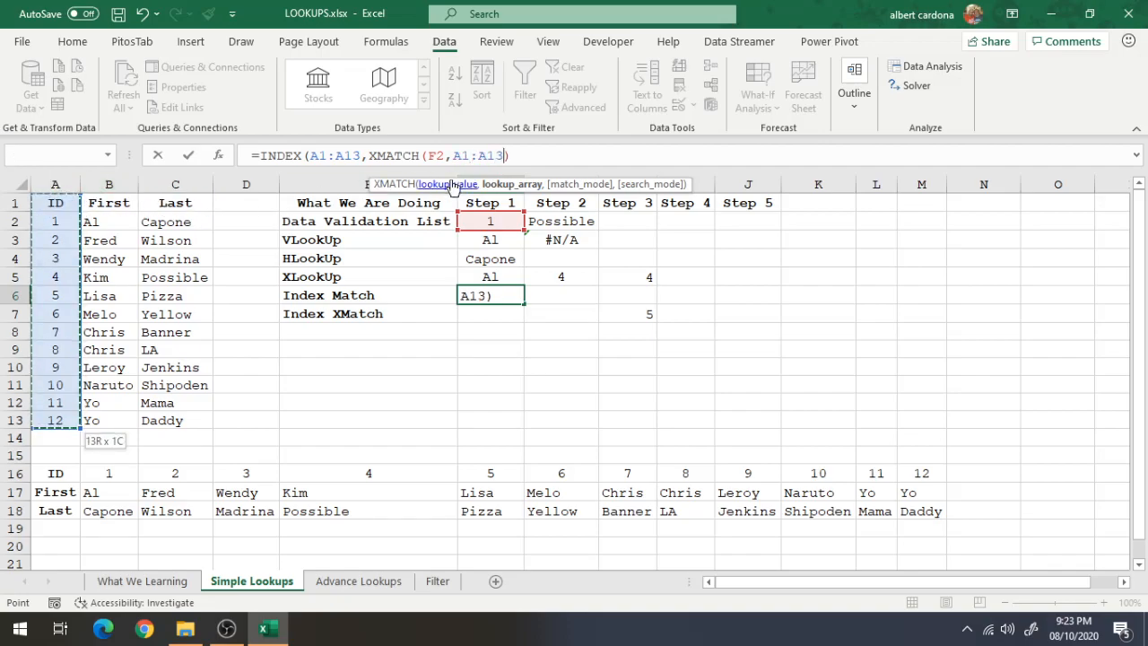
left_click(531, 150)
type(")")
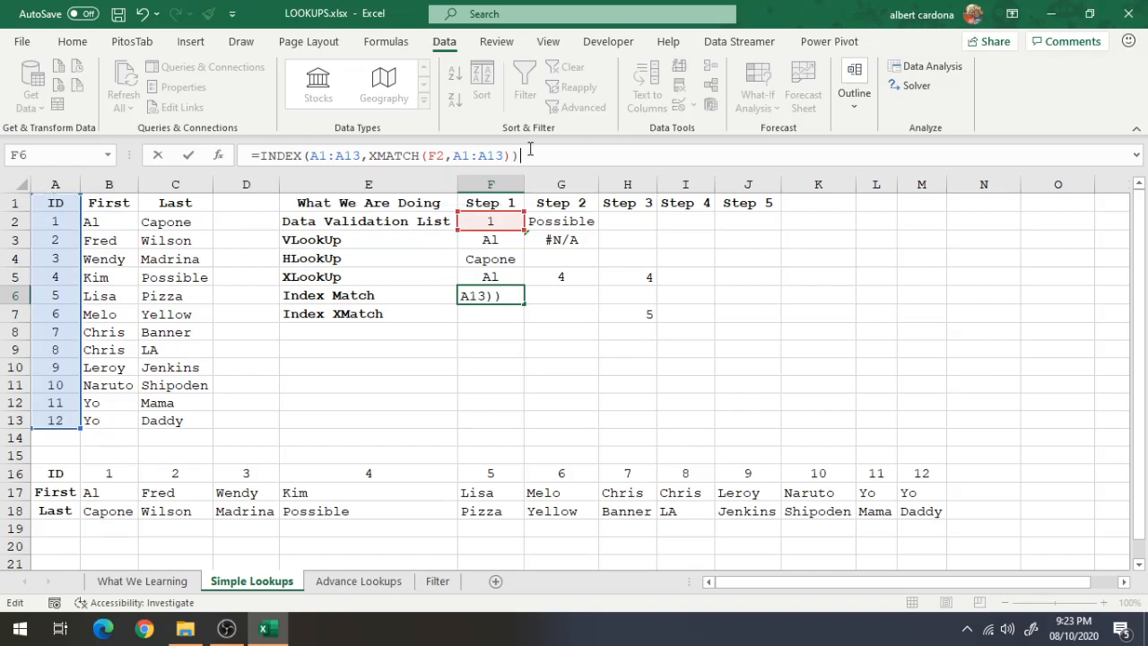
key("Return")
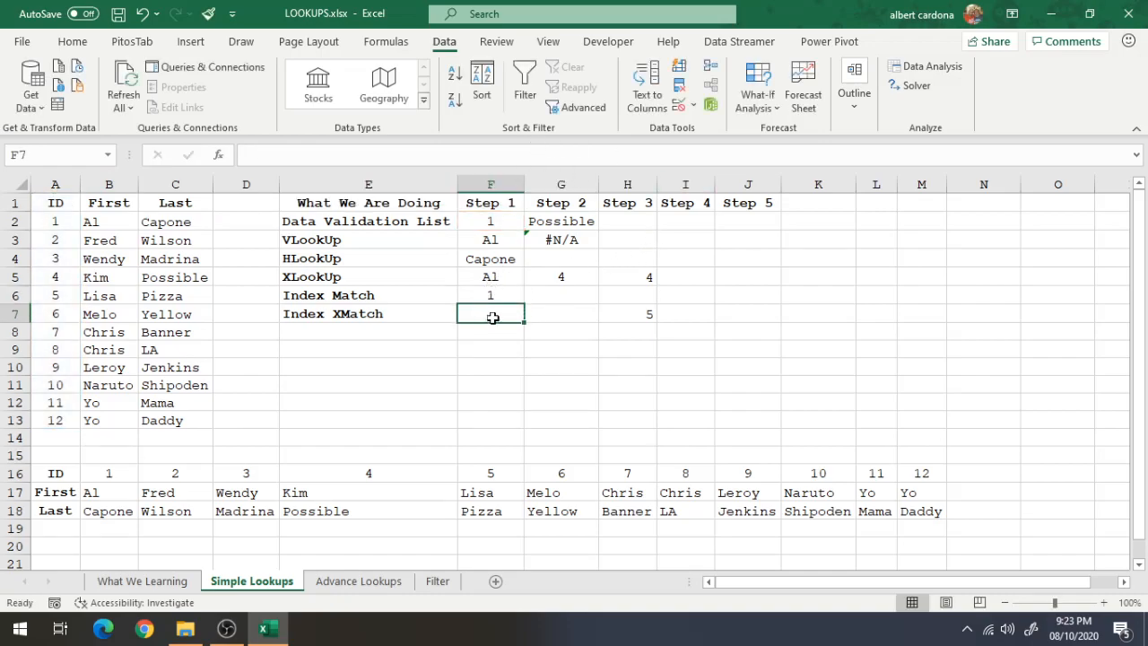
Choose ID 3 from F2's data validation list to test F6's INDEX formula.
left_click(488, 293)
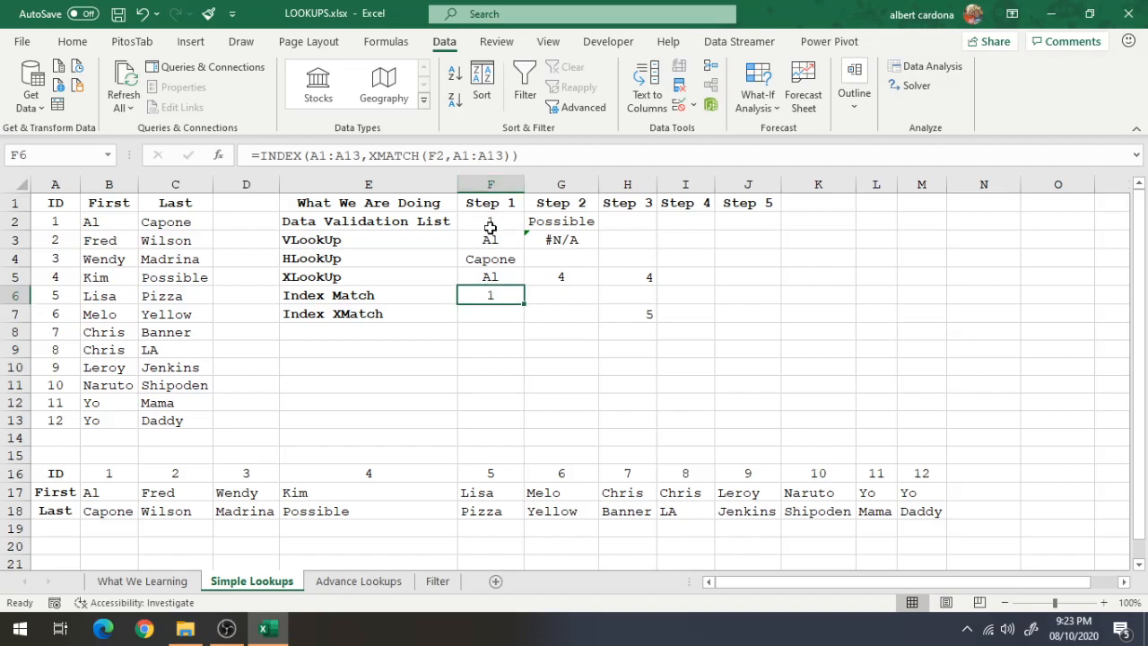
left_click(493, 218)
left_click(489, 300)
left_click(520, 219)
left_click(531, 222)
left_click(503, 258)
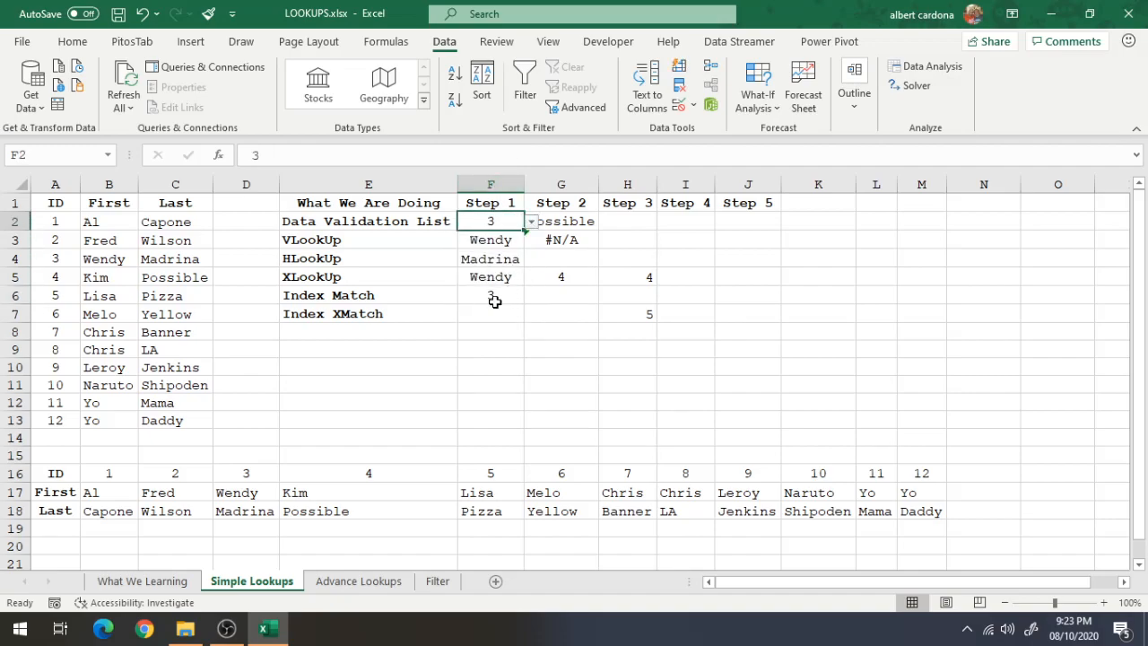
Shift the INDEX array in F6 to the Last column, making it =INDEX(C1:C13,XMATCH(F2,A1:A13)).
left_click(496, 300)
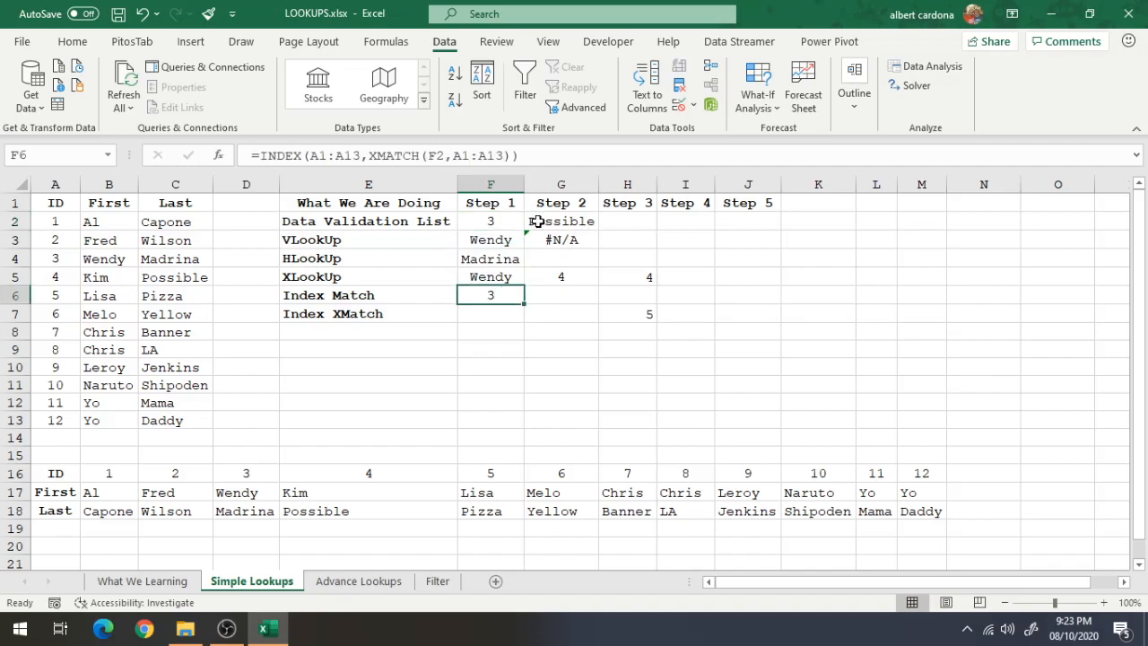
left_click_drag(311, 155, 362, 155)
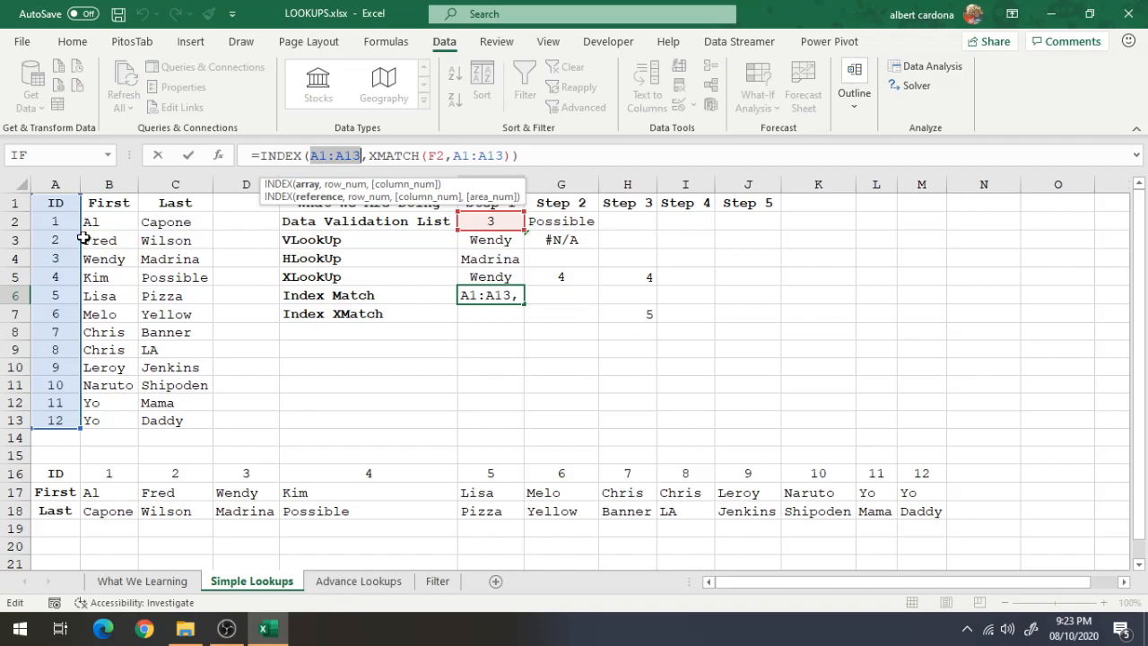
left_click_drag(83, 238, 189, 257)
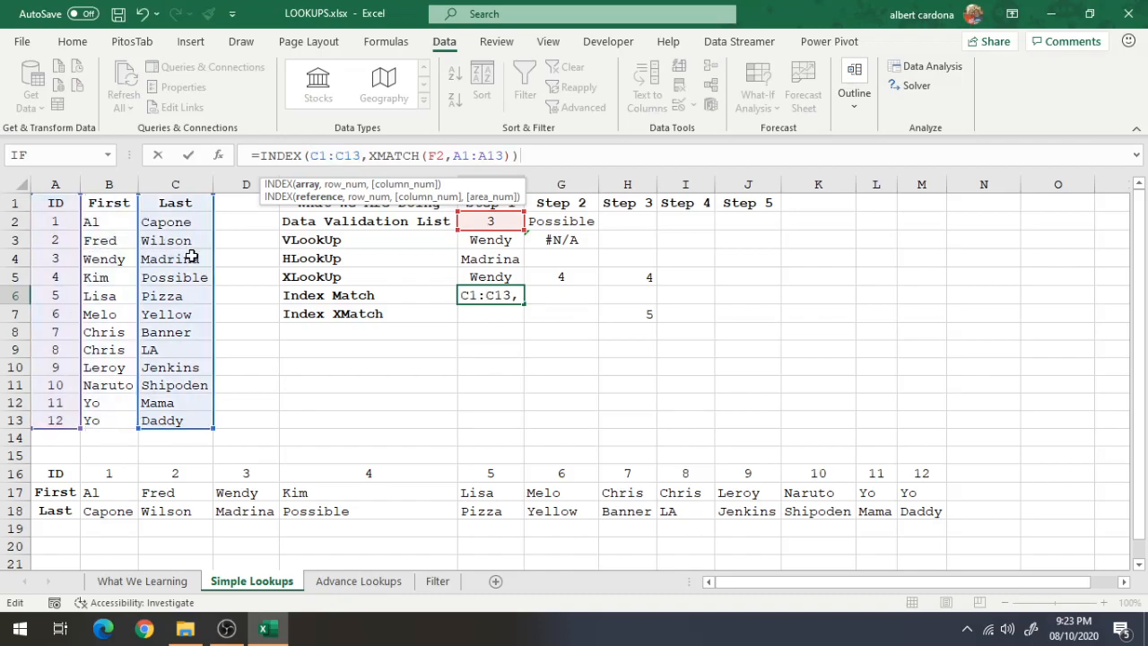
key("Return")
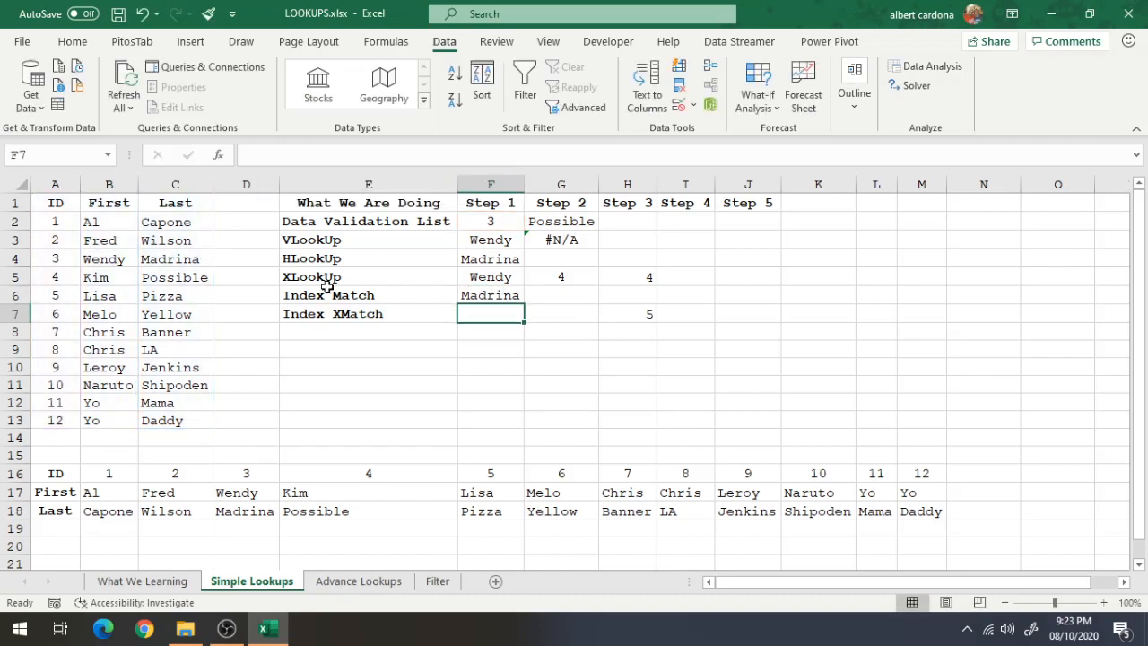
Shift the INDEX array in F6 to the First column, making it =INDEX(B1:B13,XMATCH(F2,A1:A13)).
left_click(489, 295)
left_click(445, 155)
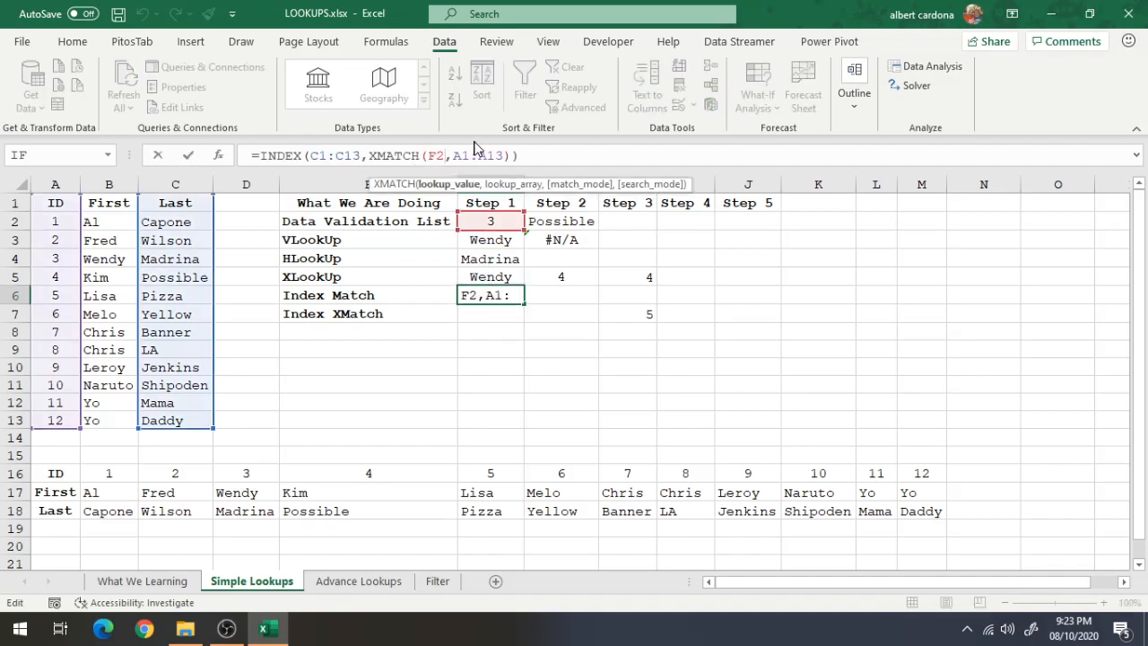
left_click(342, 156)
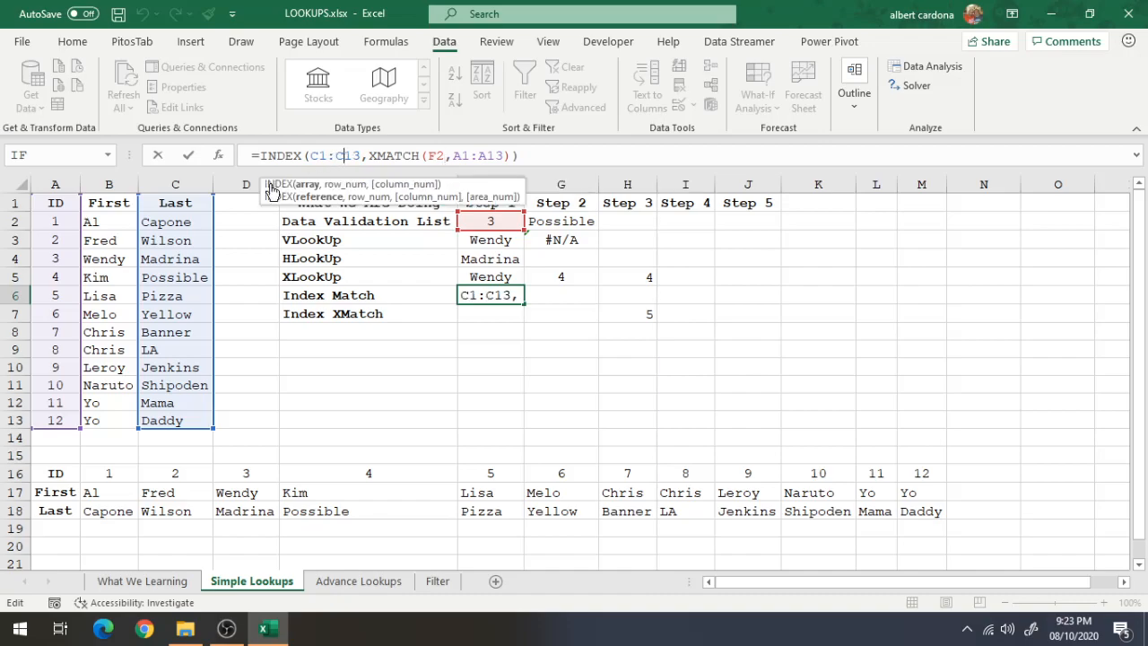
left_click_drag(109, 421, 109, 203)
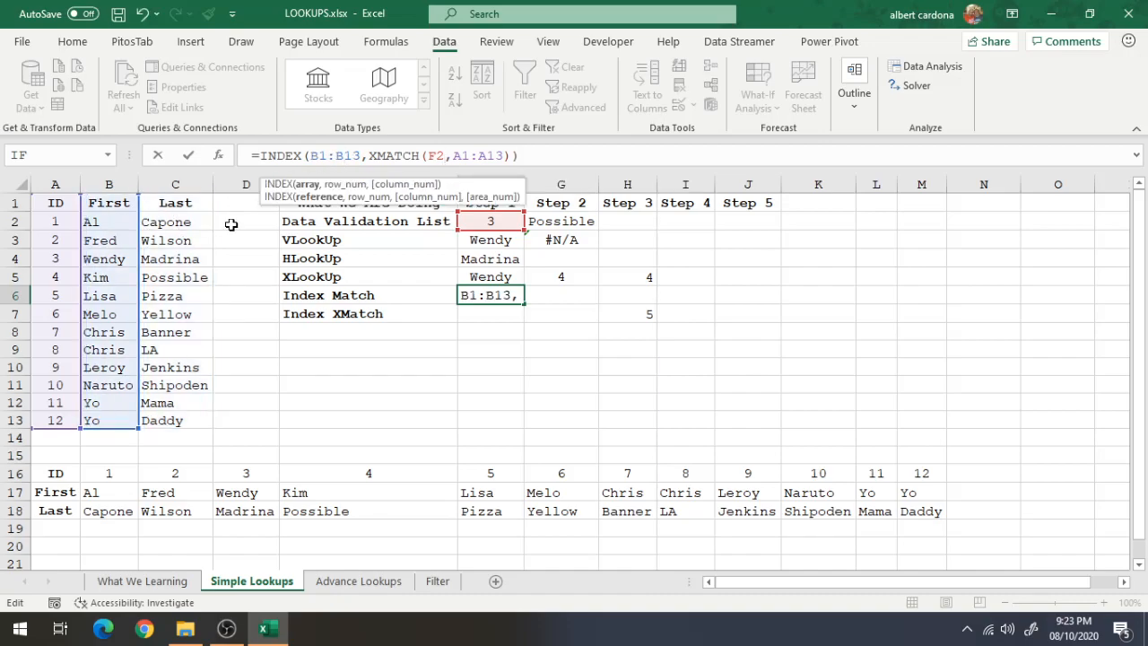
key("Return")
Return the INDEX array in F6 from the First column to the Last column, leaving the nested XMATCH as it is.
left_click(515, 291)
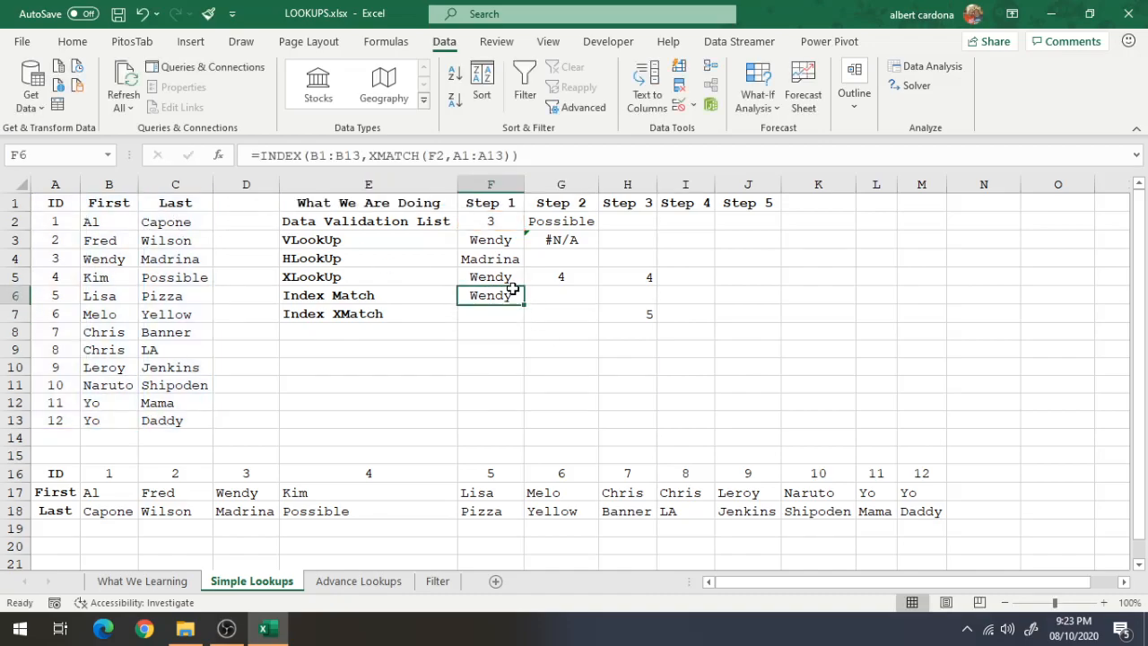
left_click(453, 156)
left_click(342, 161)
left_click_drag(138, 212, 173, 215)
key("Return")
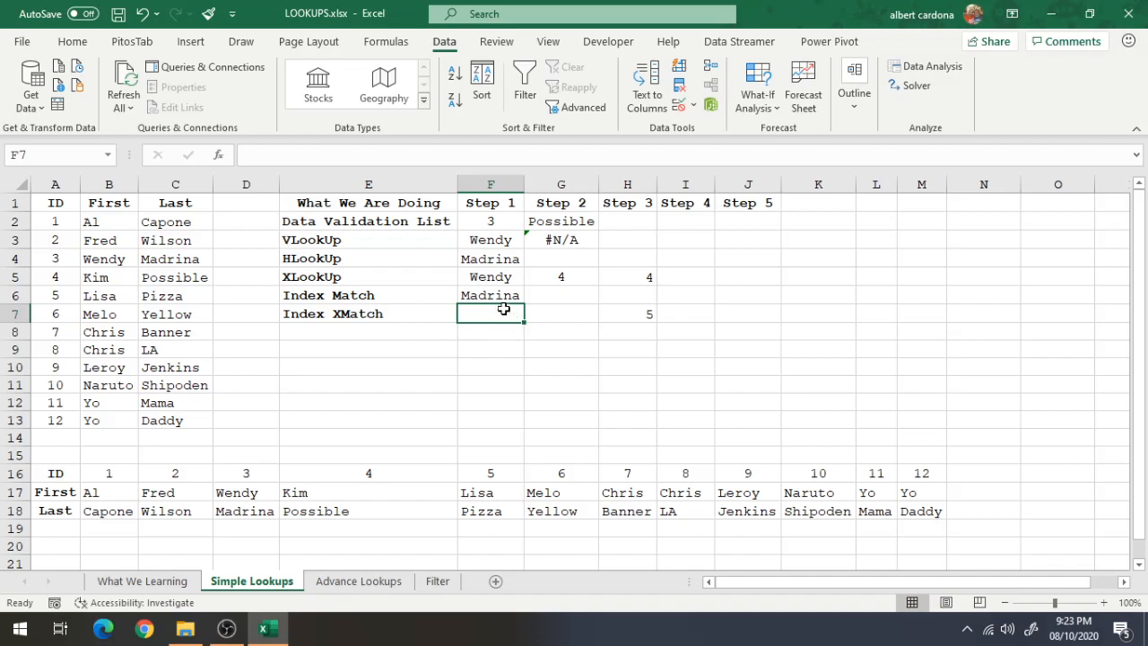
Choose ID 6 from F2's data validation list to test the last-name lookup in F6.
left_click(510, 221)
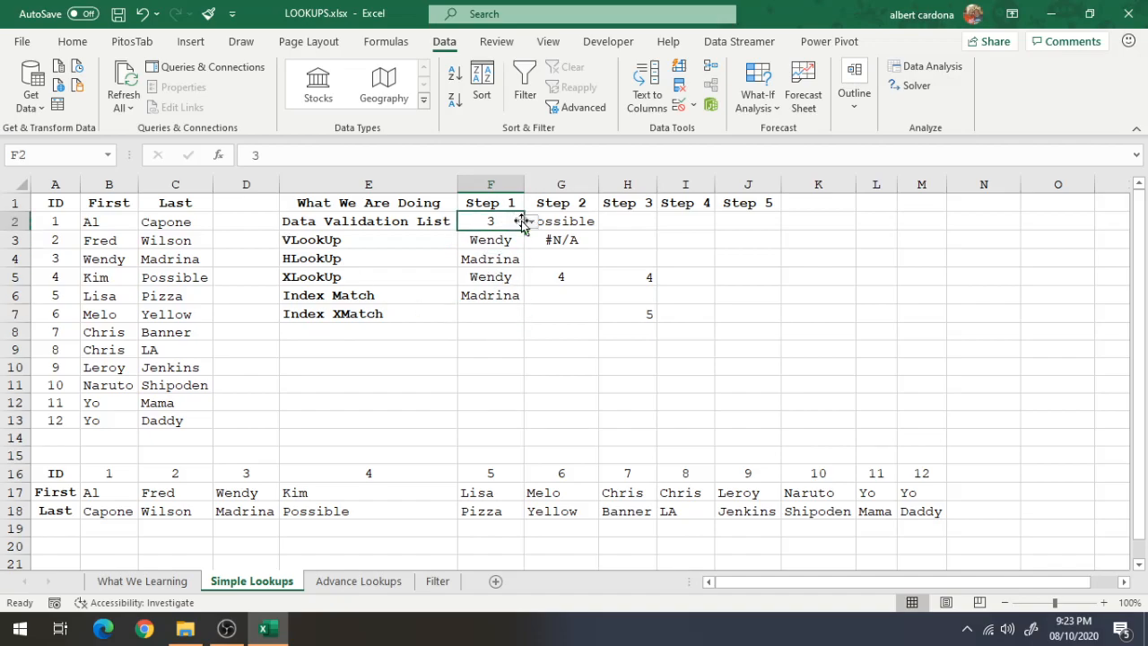
left_click(531, 222)
left_click(521, 235)
left_click(532, 223)
left_click(489, 302)
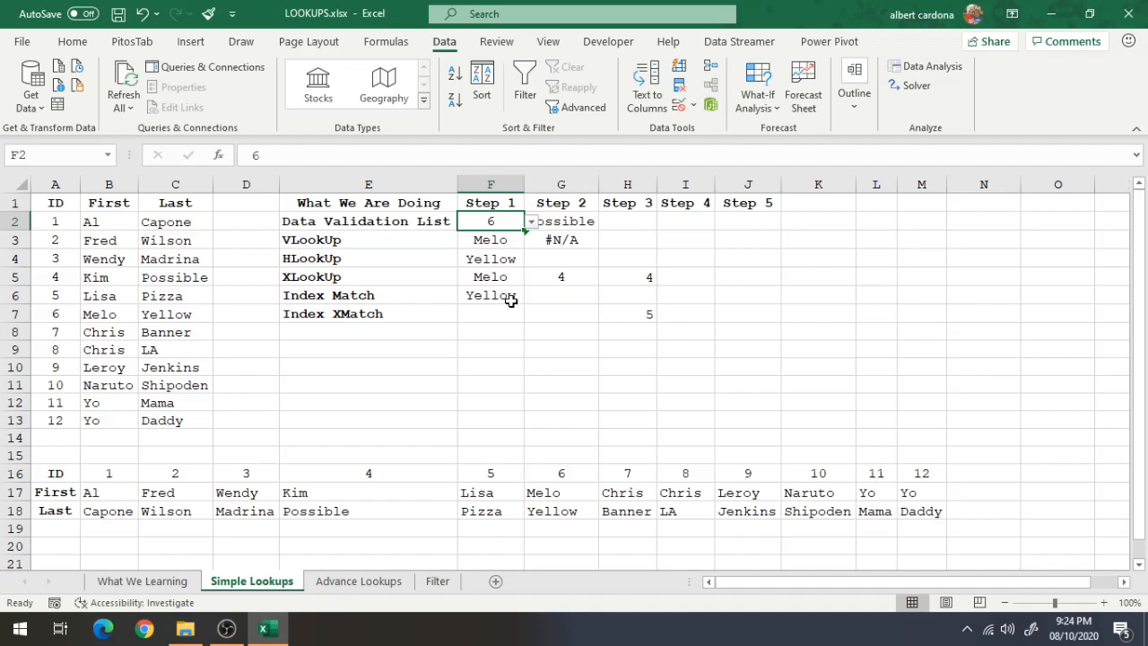
Clear the leftover lookup result from cell H7.
left_click_drag(510, 301, 577, 305)
left_click(569, 326)
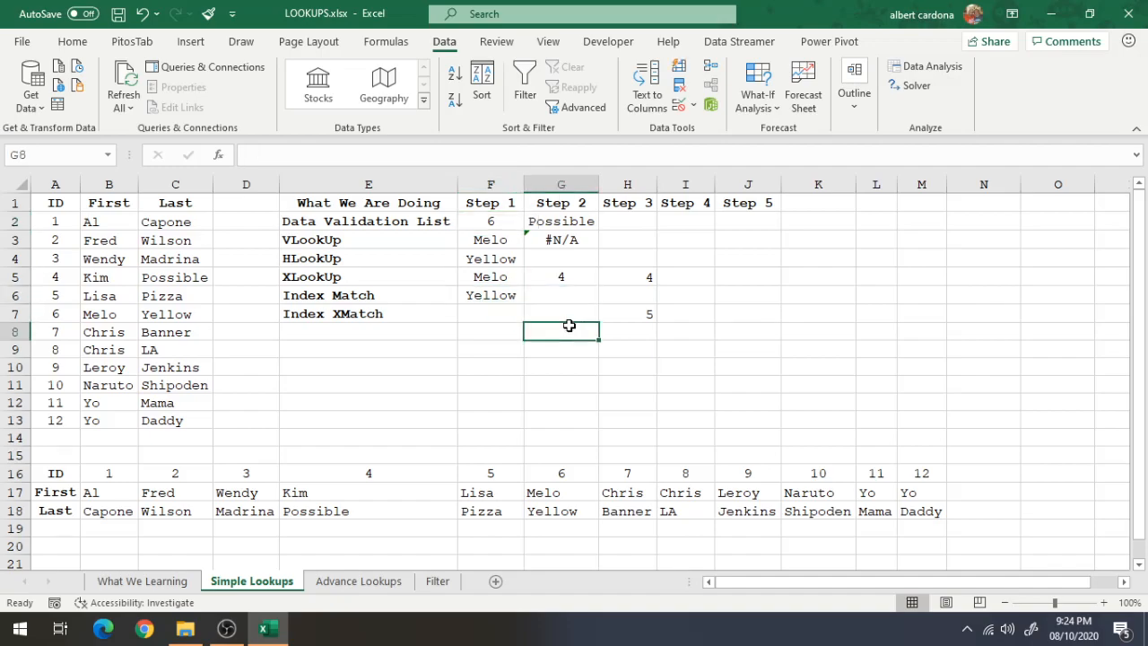
left_click(644, 314)
key("Delete")
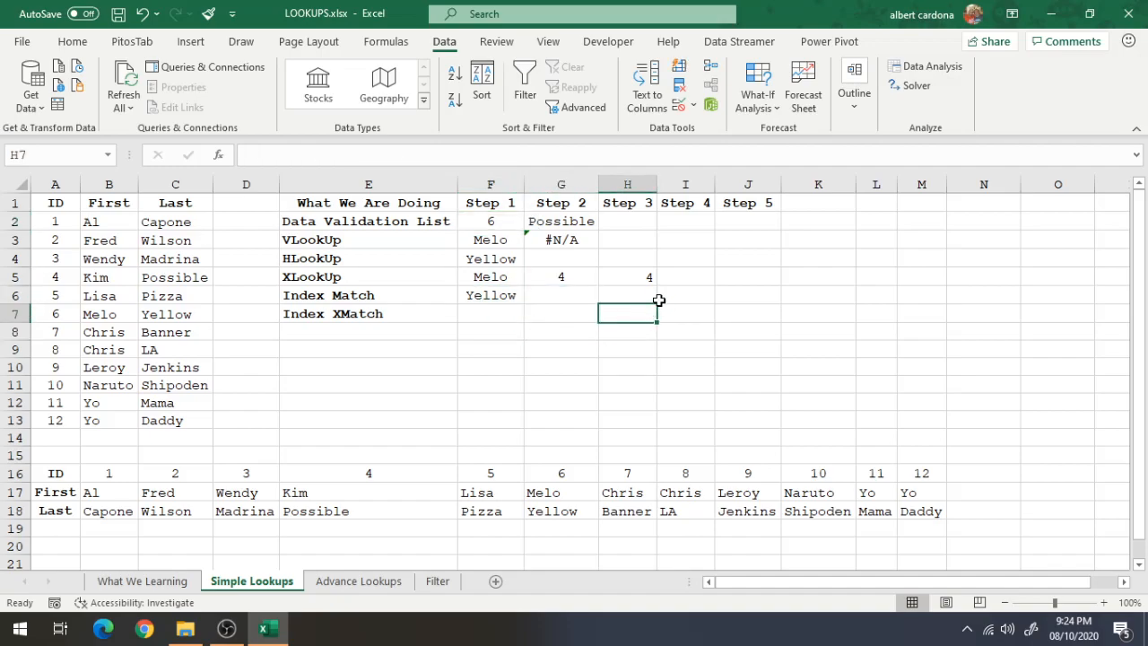
Start an INDEX formula in F7 beside Index XMatch, using the horizontal ID row A16:M16 as its array.
left_click(496, 321)
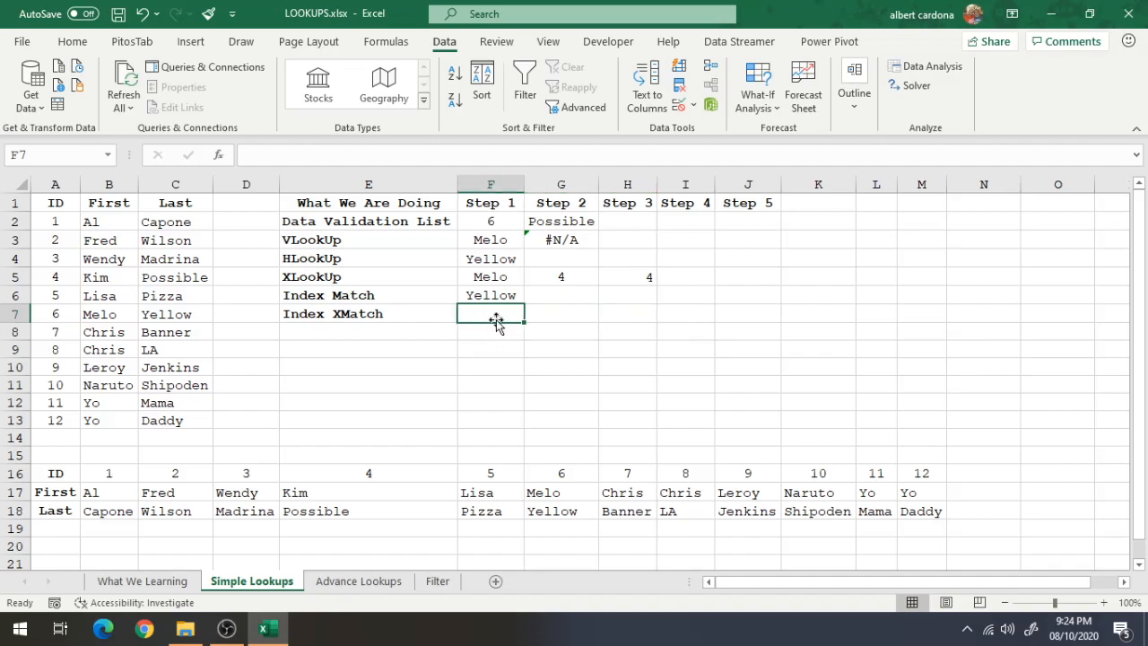
type("=")
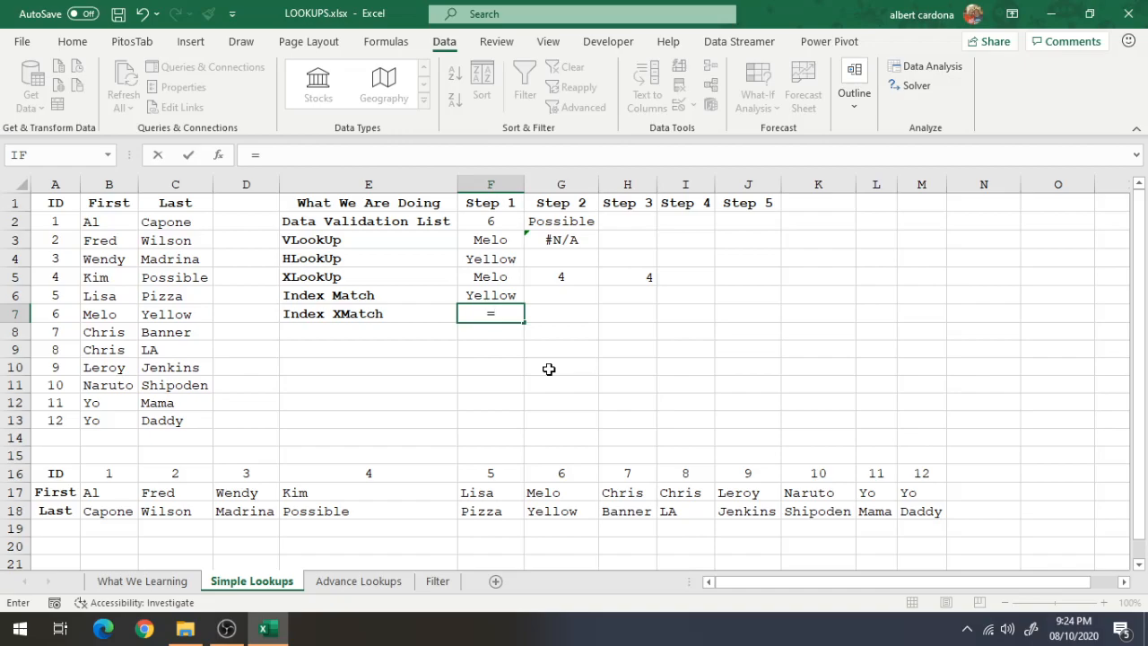
type("in")
key("Tab")
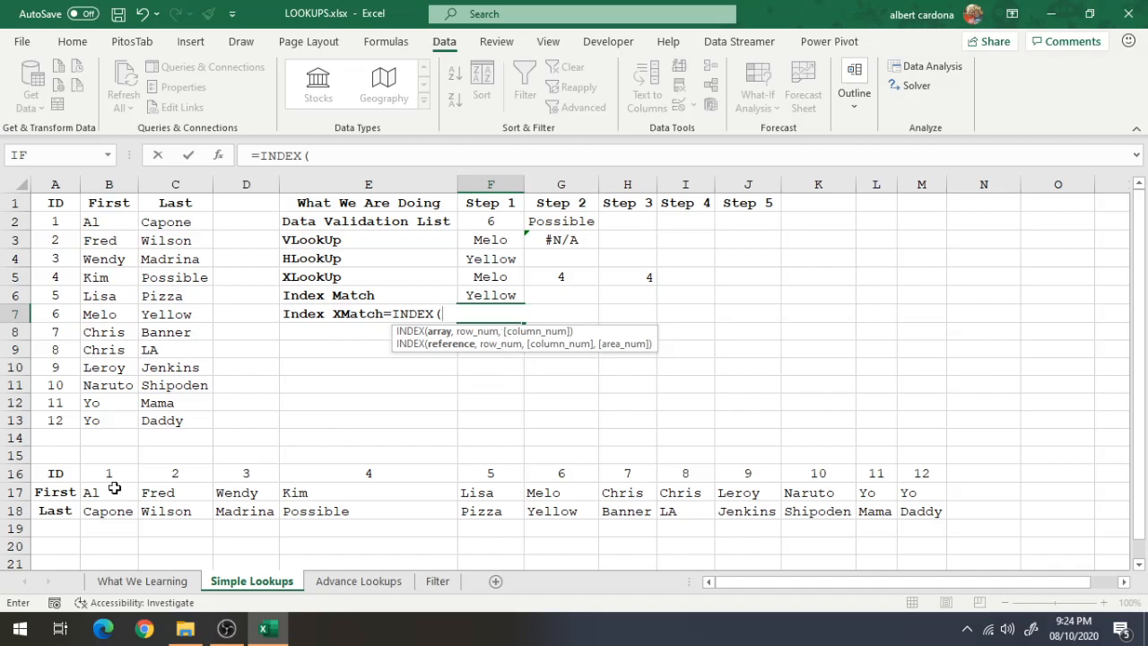
left_click(51, 474)
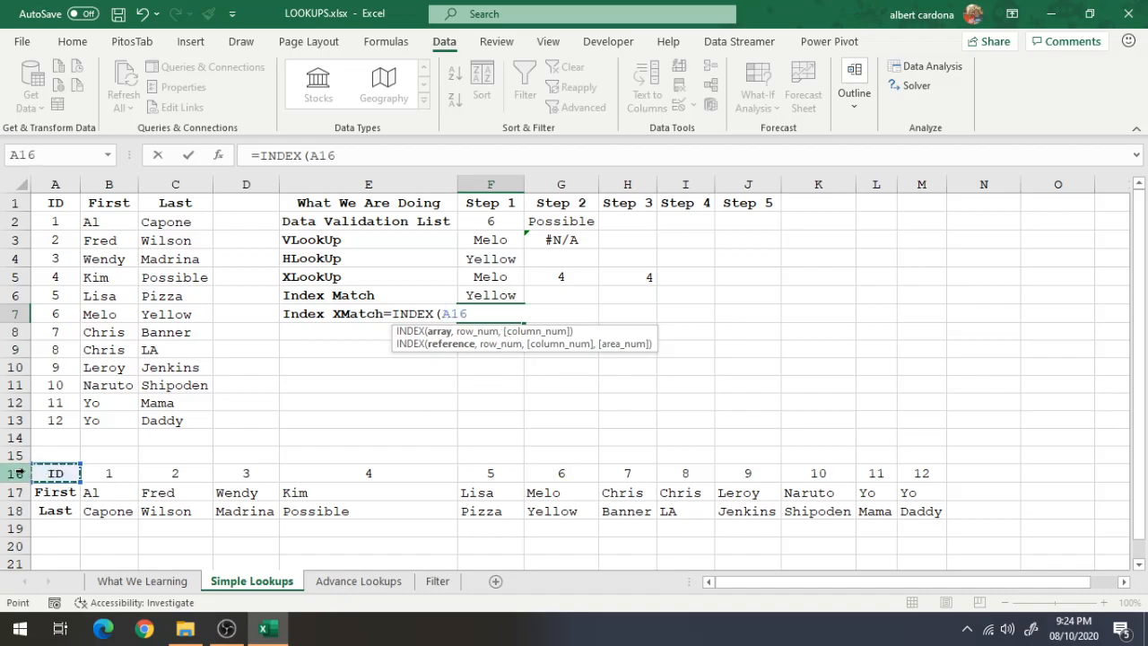
key("ctrl+shift+Right")
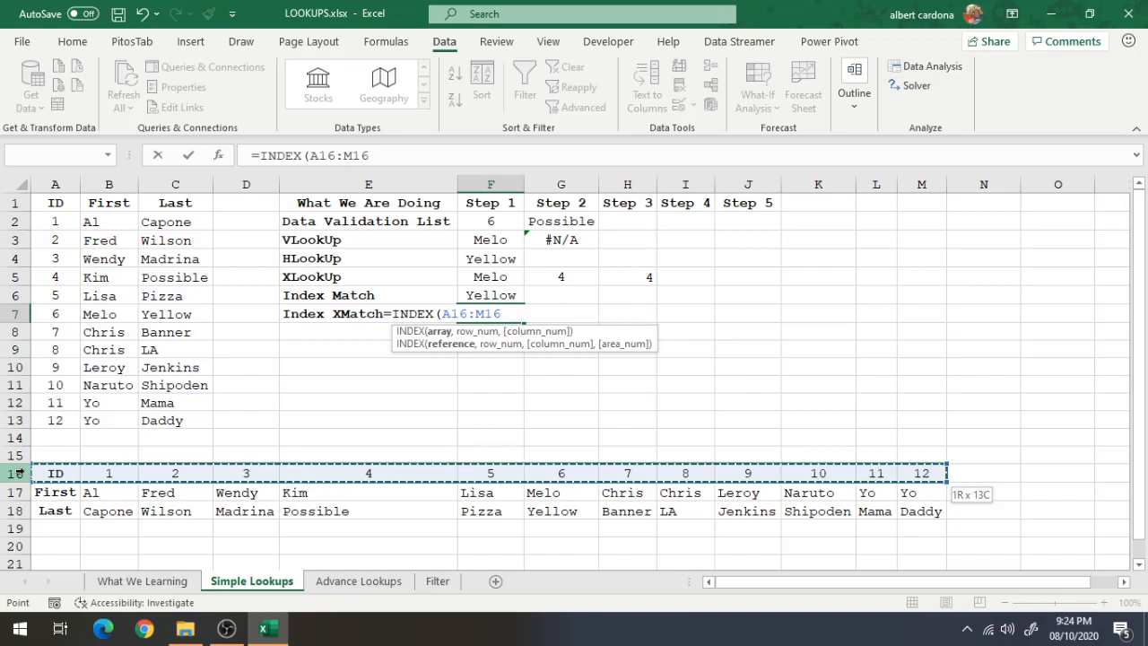
type(",")
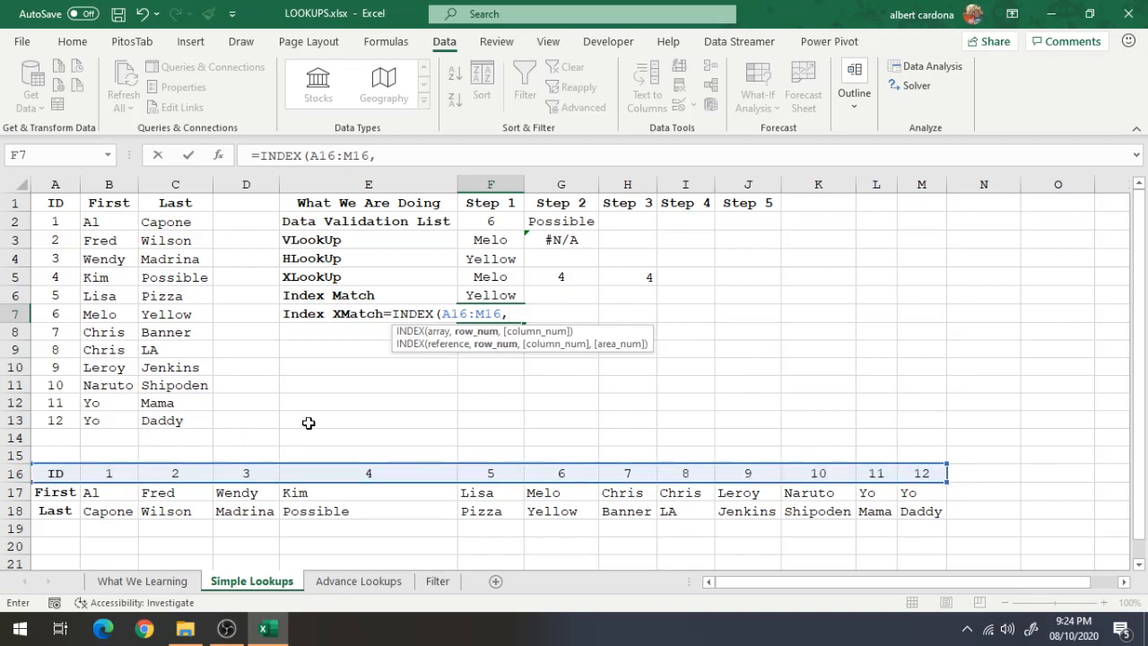
Complete the F7 formula with a nested XMATCH that looks up G2 in the Last row A18:M18.
type("xm")
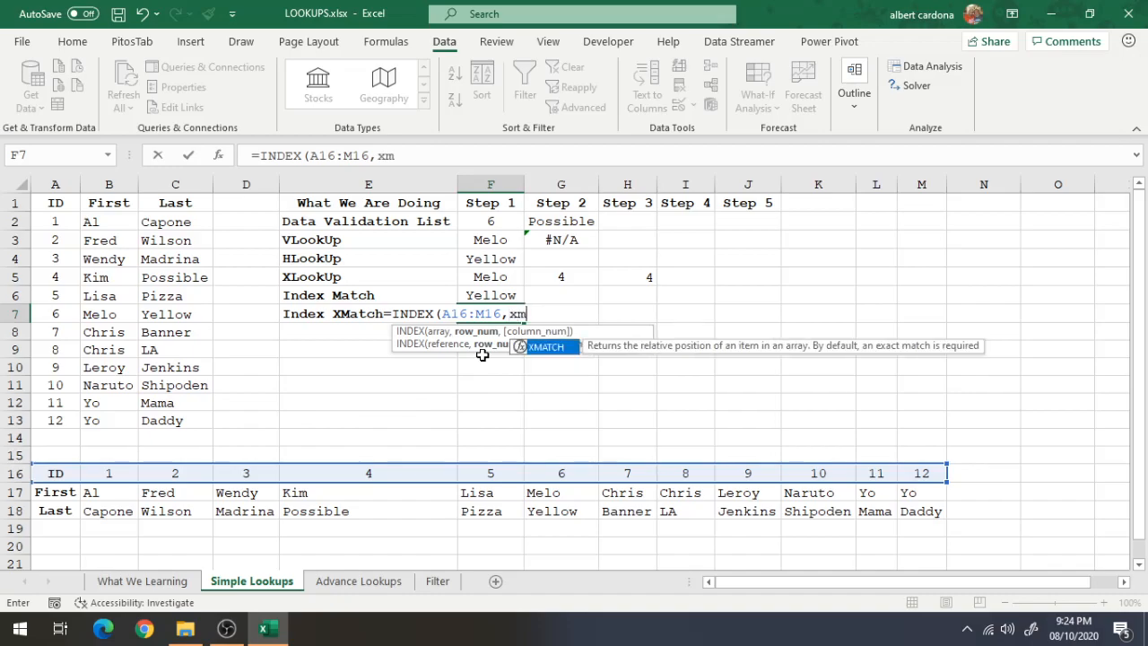
key("Tab")
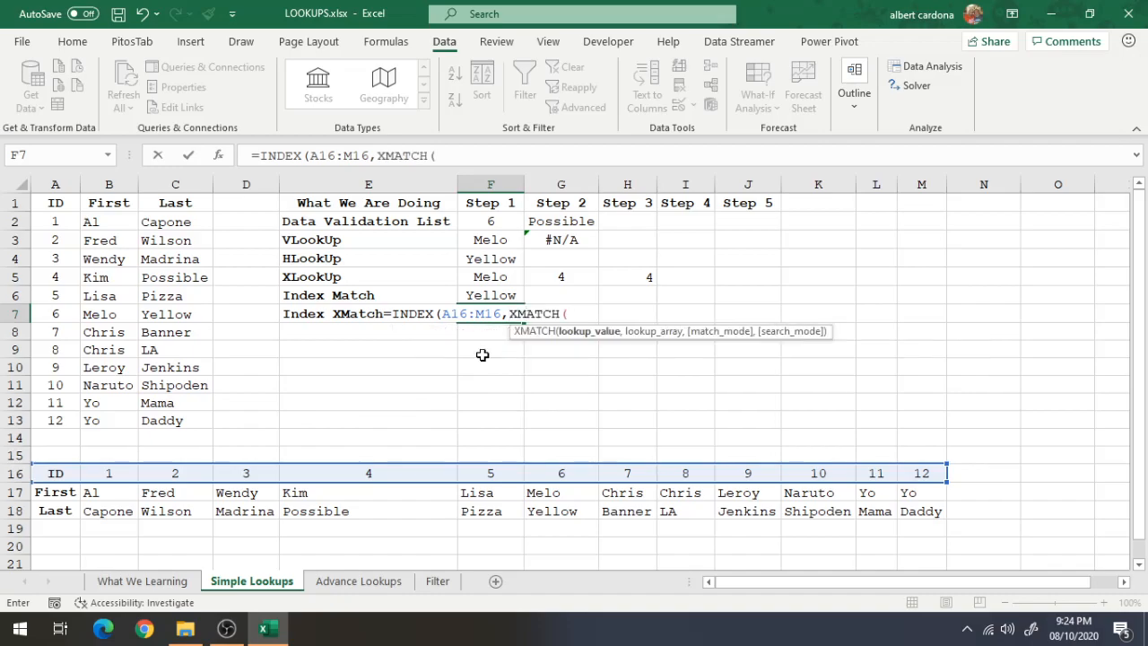
left_click(546, 230)
type(",")
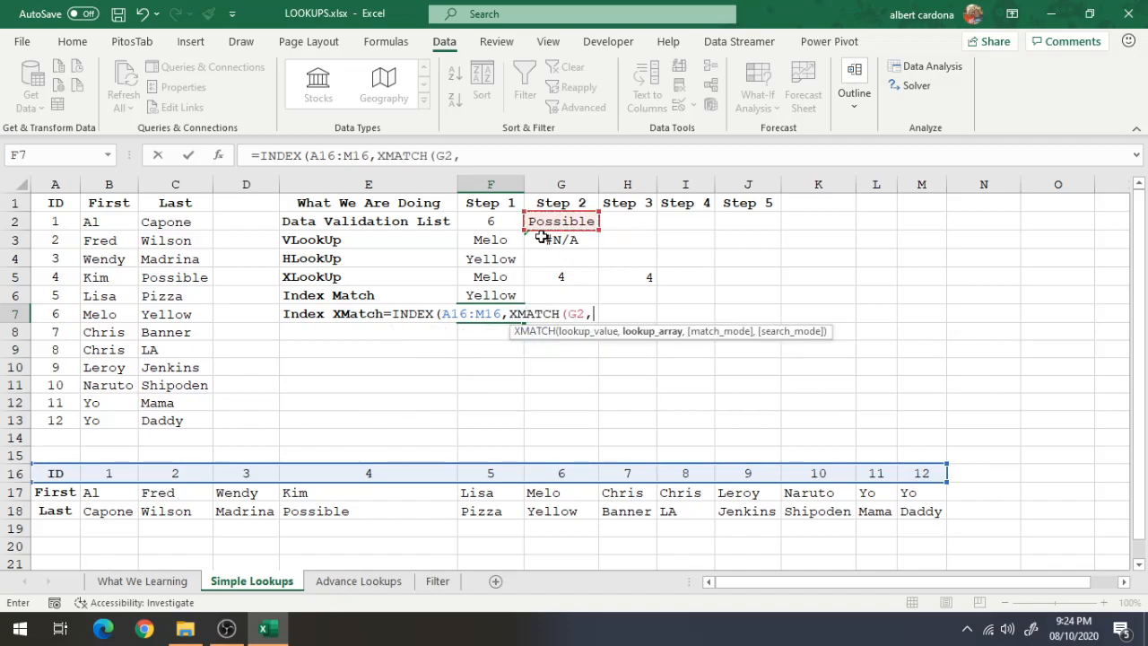
left_click(54, 511)
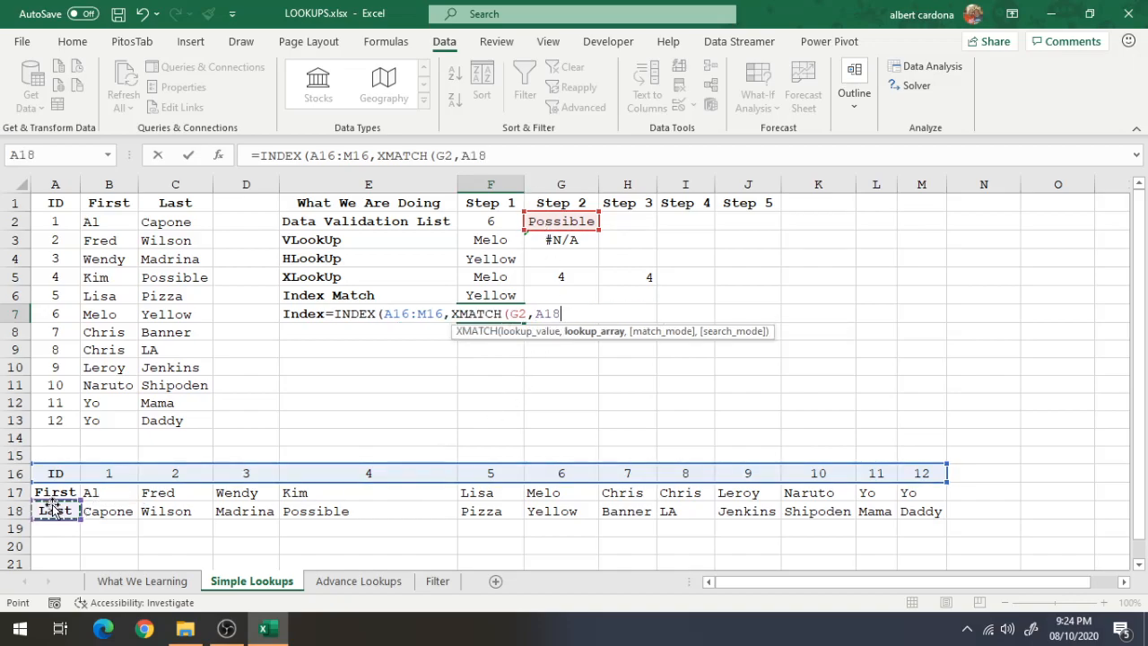
key("ctrl+shift+Right")
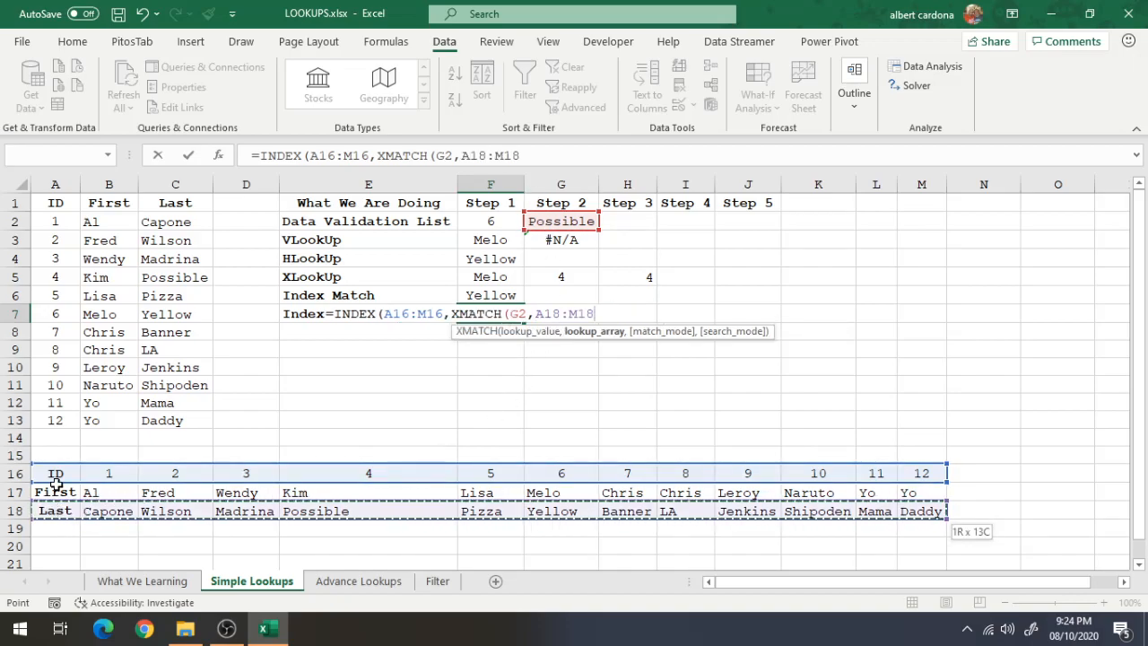
type(")")
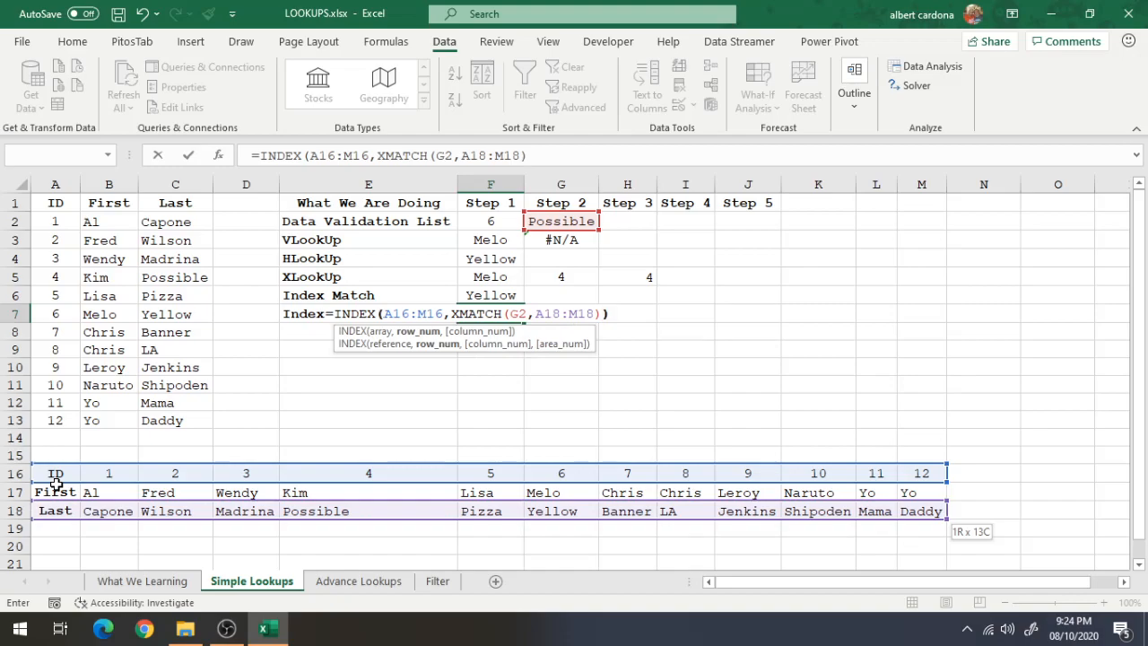
type(")")
key("Return")
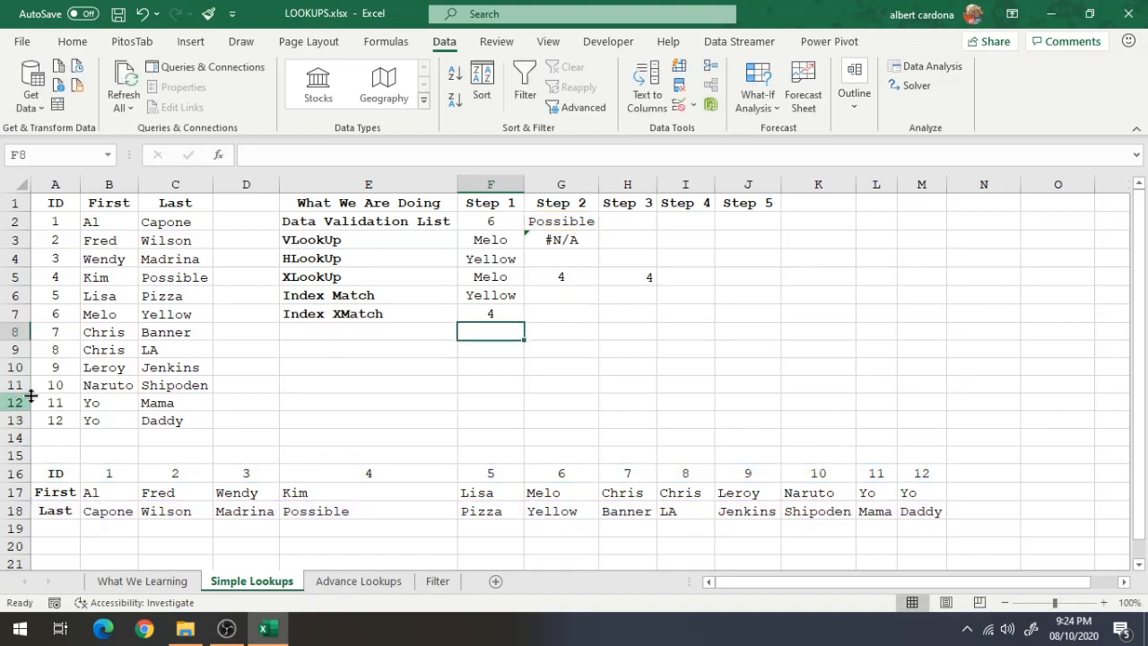
Test the F7 lookup by picking two other last names in turn from the validation list in G2.
left_click(593, 222)
left_click(606, 222)
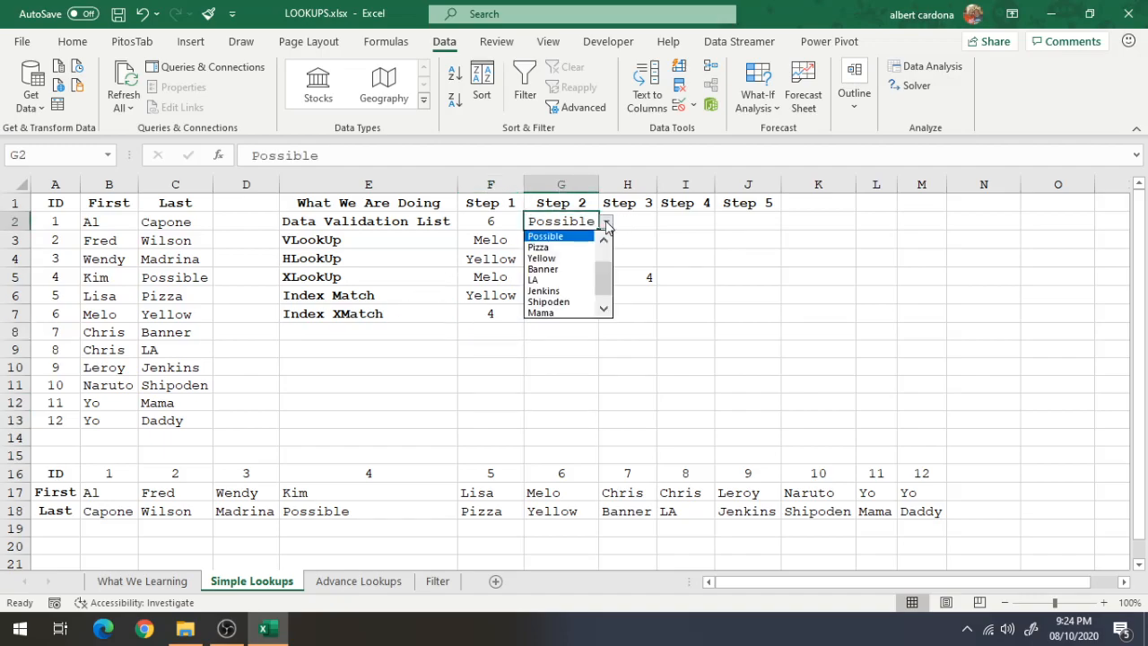
left_click(581, 251)
left_click(611, 218)
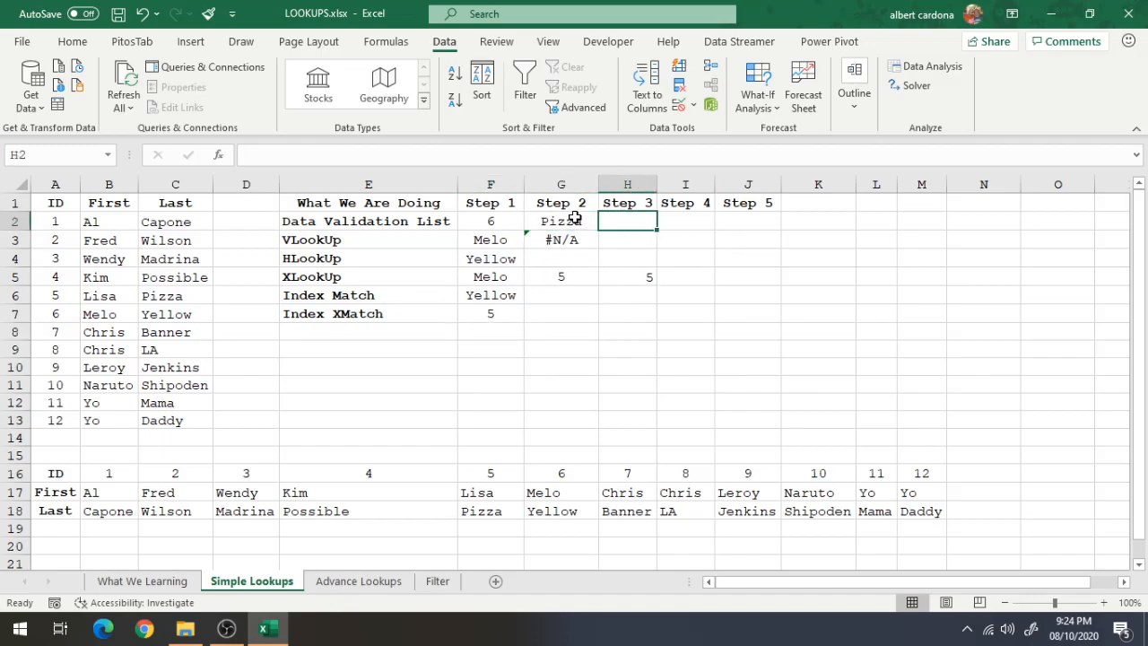
left_click_drag(576, 221, 592, 235)
left_click(607, 221)
left_click(562, 280)
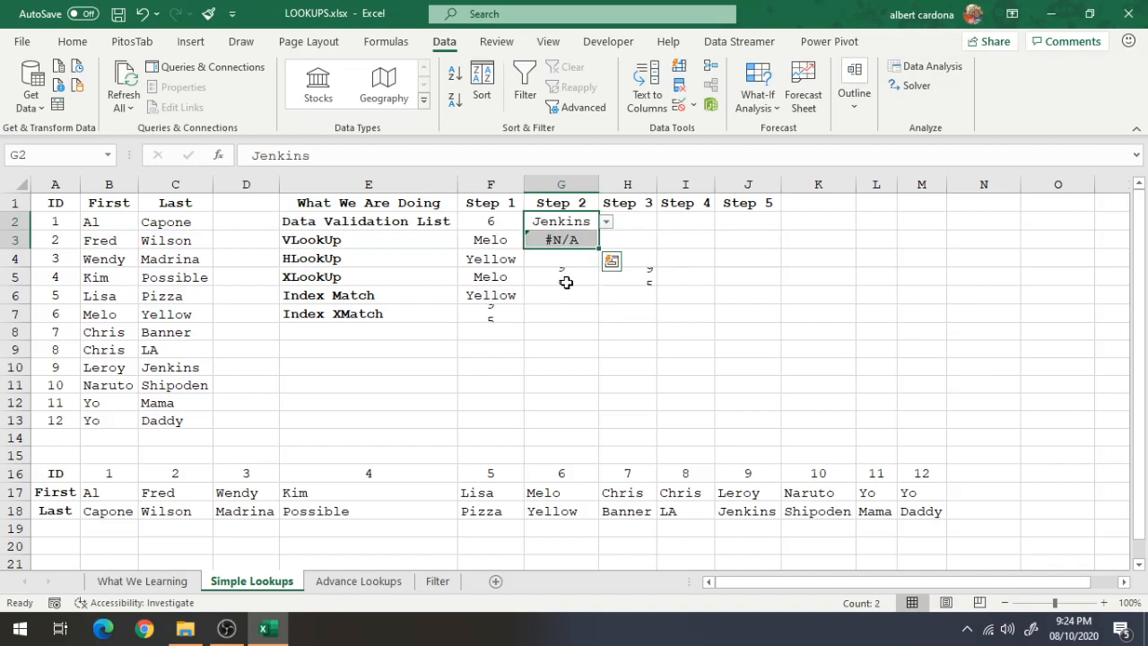
Change the INDEX array in the F7 formula to the First row, A17:M17.
left_click(515, 315)
left_click(363, 155)
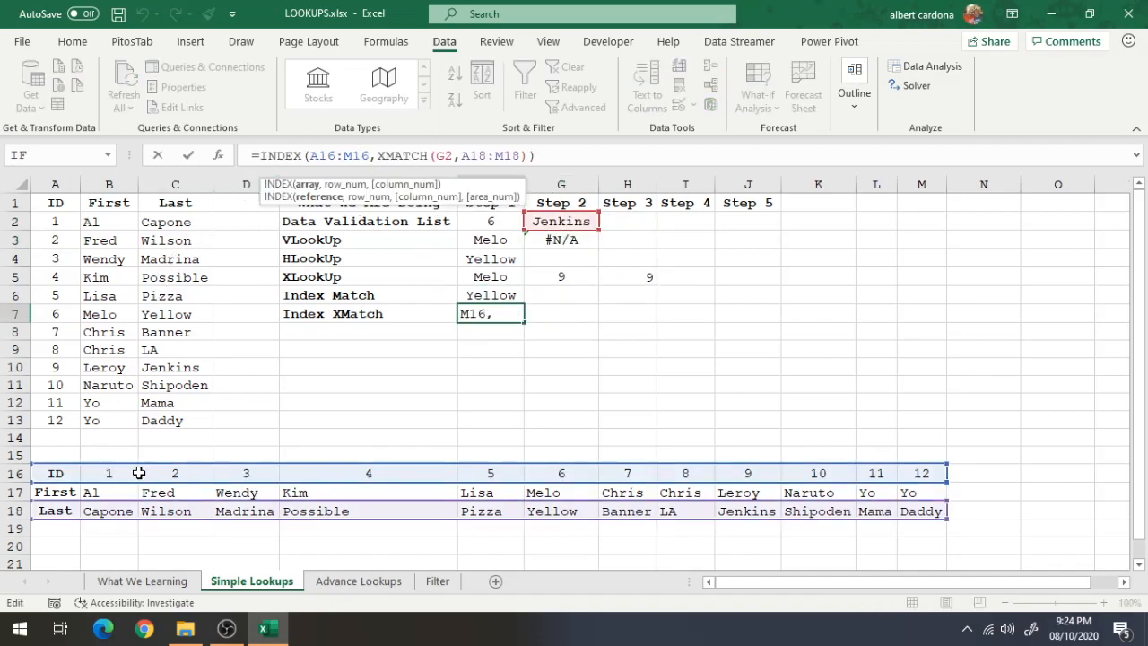
left_click_drag(140, 485, 139, 504)
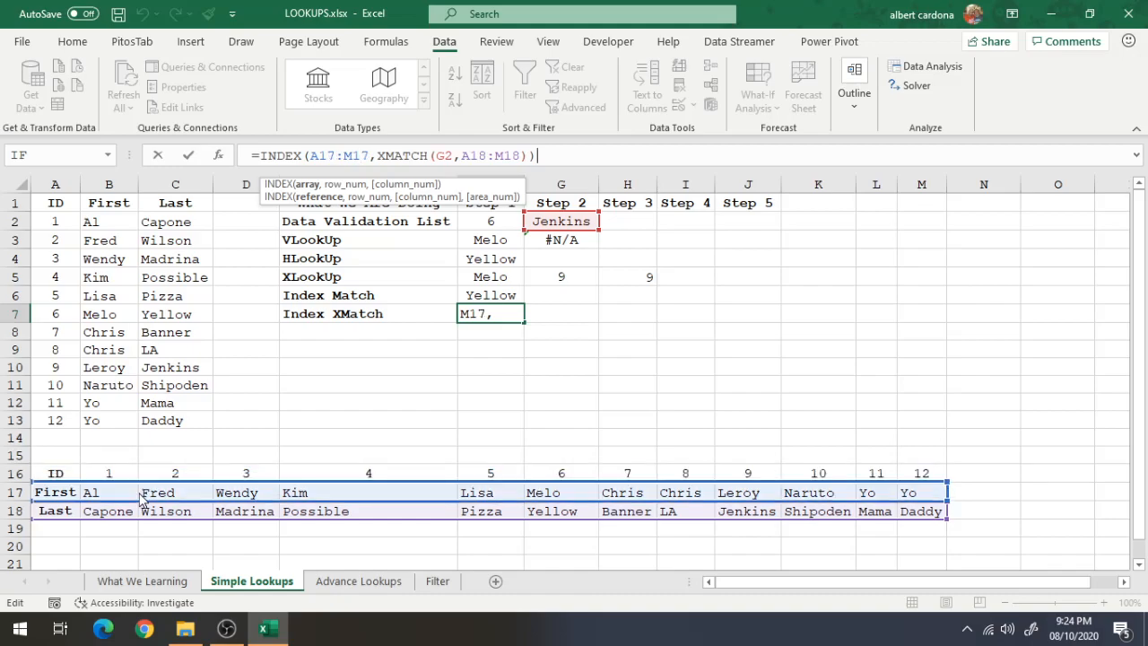
key("Return")
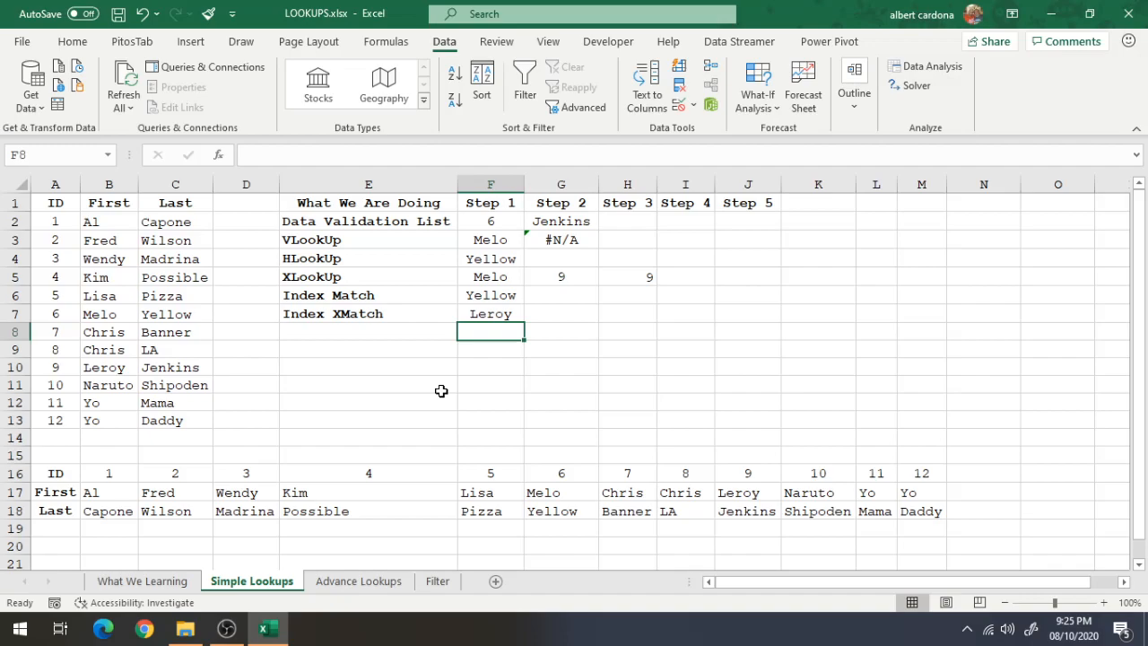
left_click(355, 295)
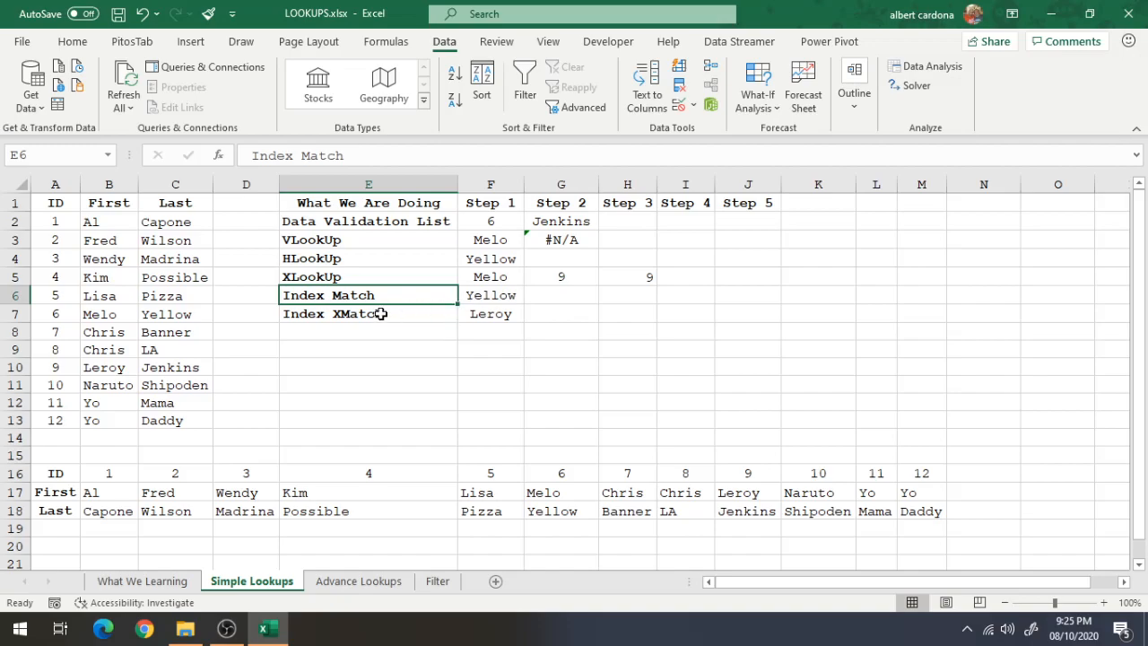
left_click(494, 319)
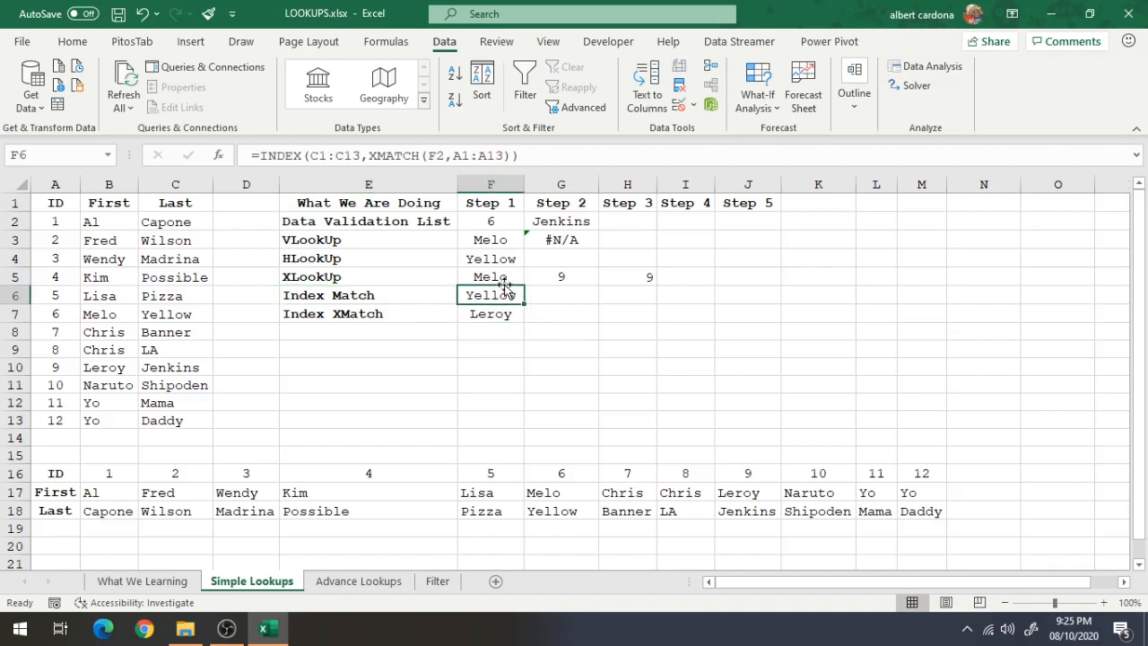
left_click(511, 280)
left_click(560, 297)
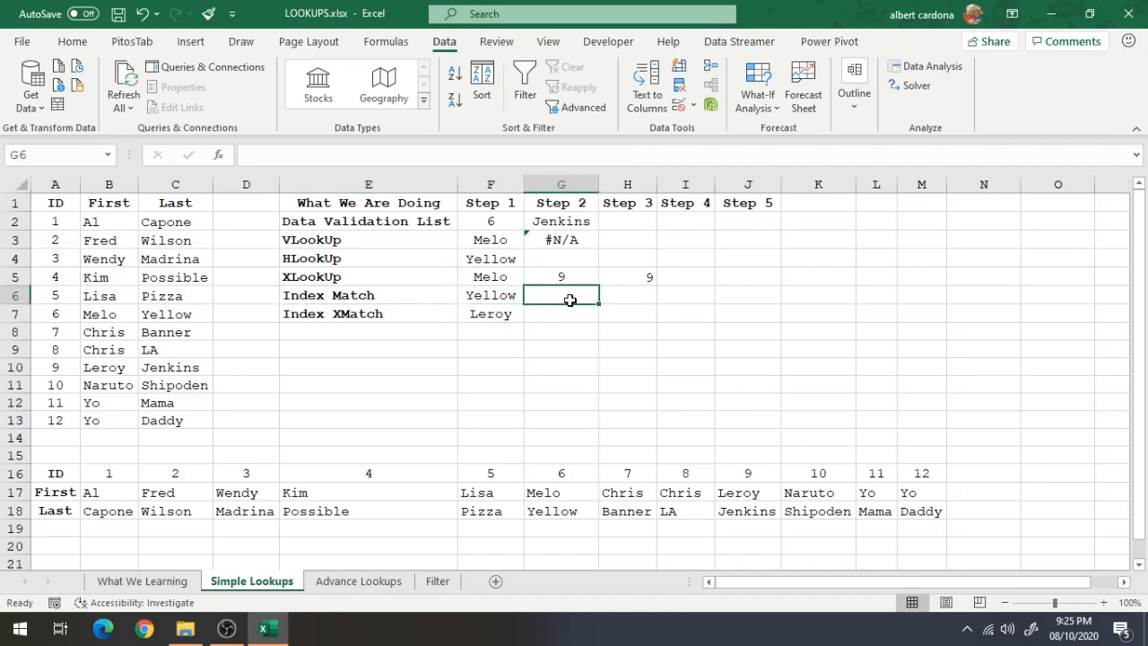
type("=match(")
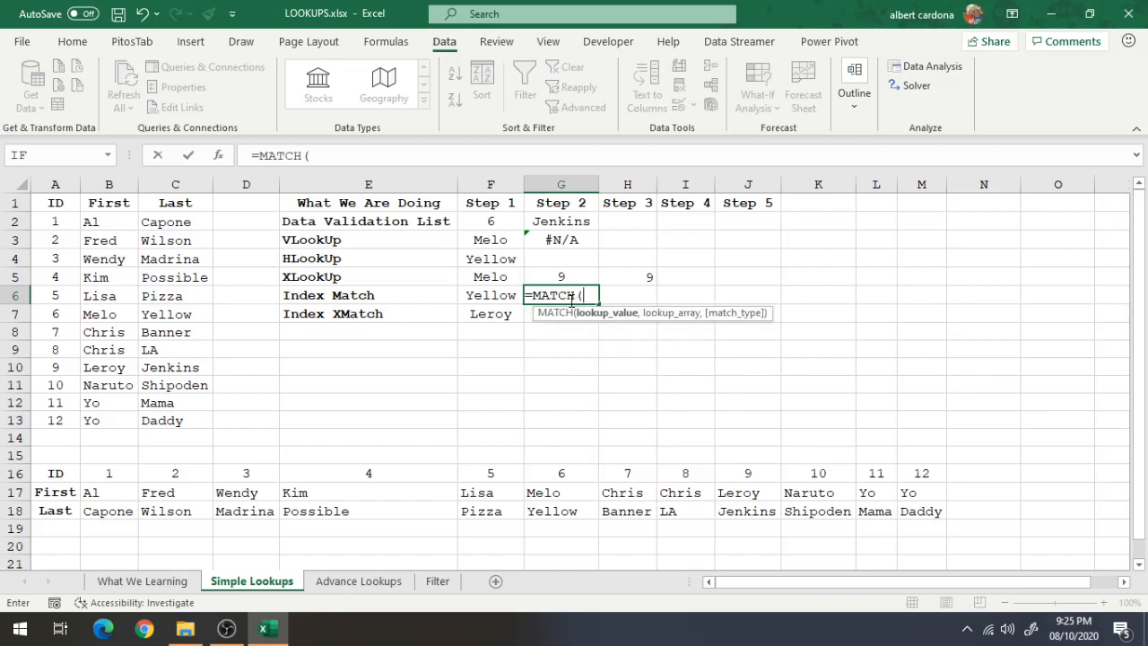
type(",,")
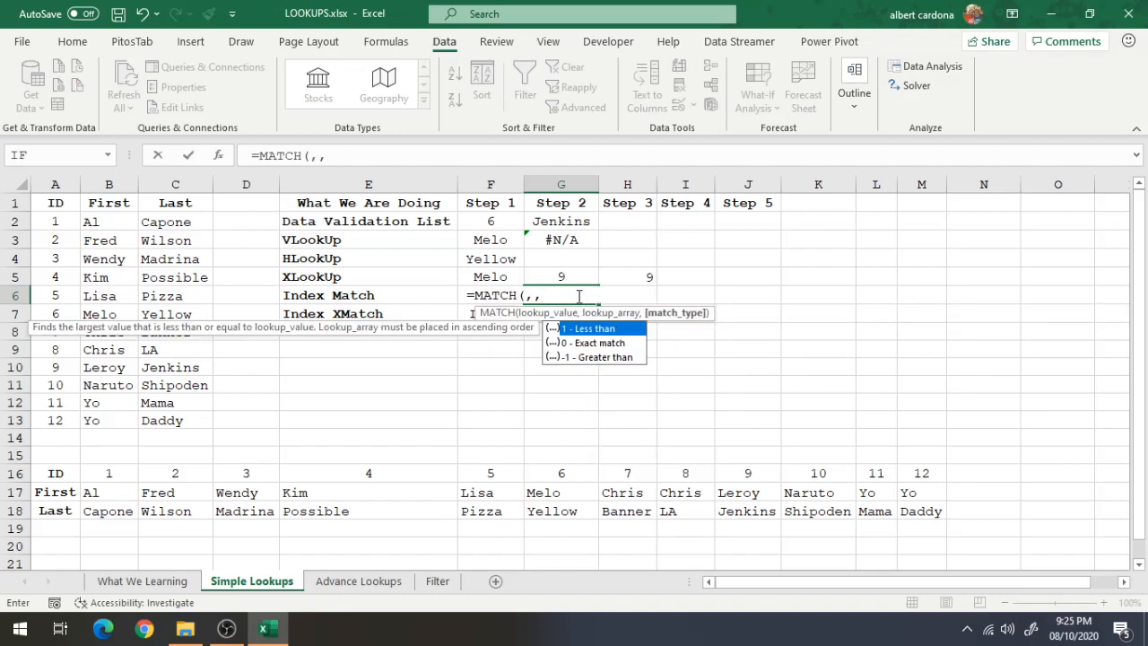
key("BackSpace")
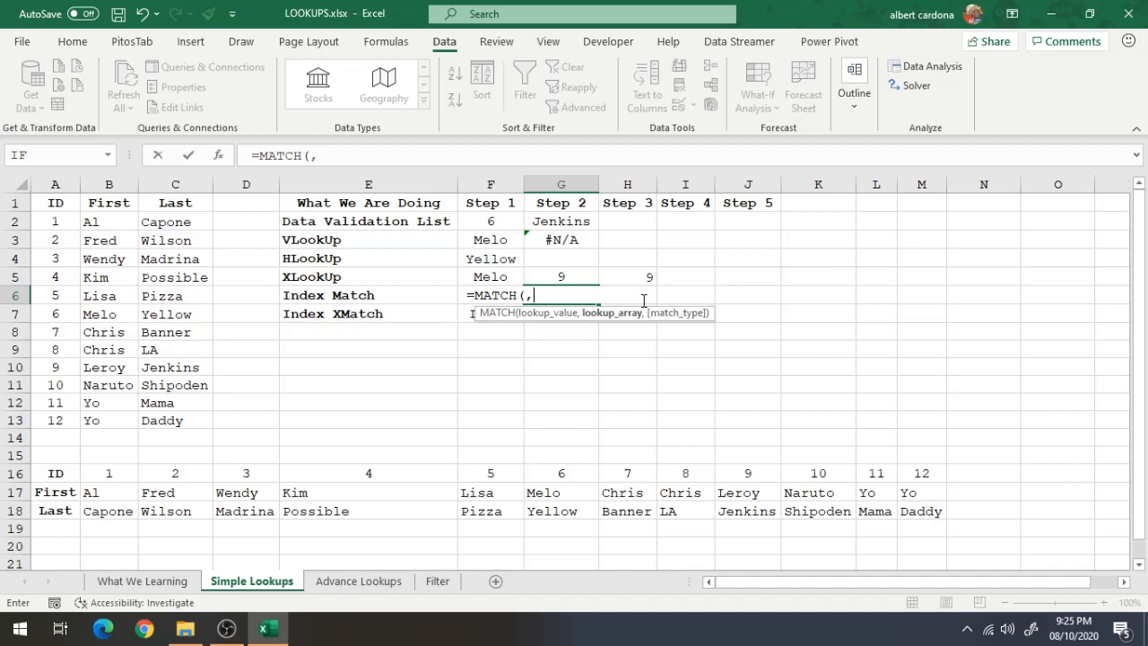
key("Escape")
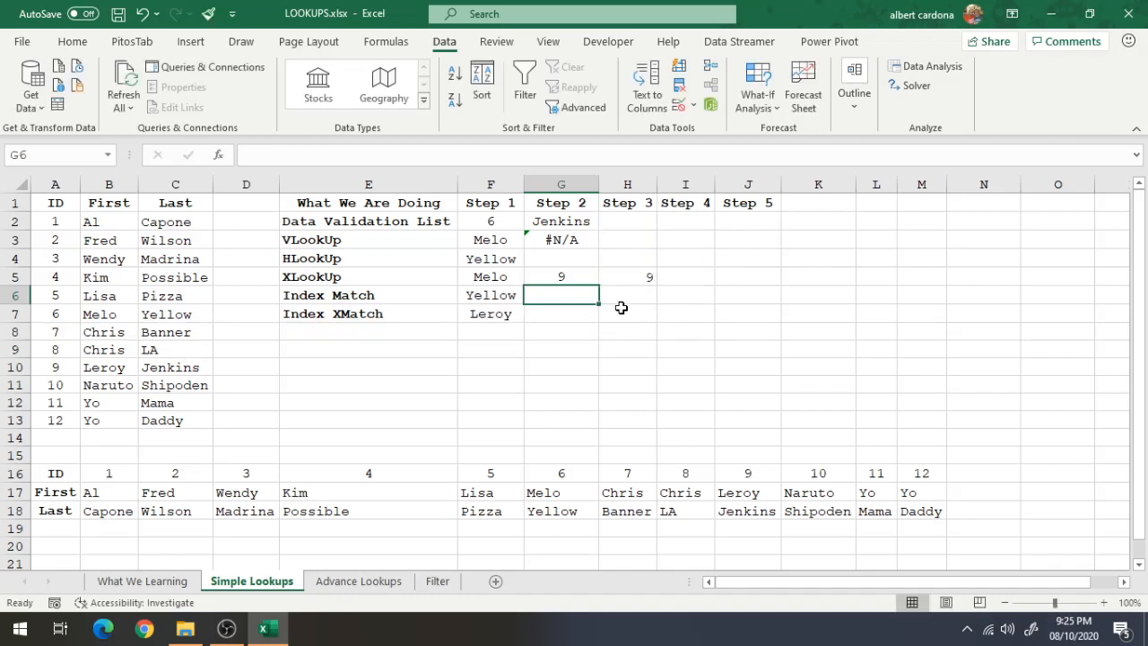
On the Advance Lookups sheet, start an INDEX formula in G2 with the whole table A1:D13 as its array.
left_click(359, 581)
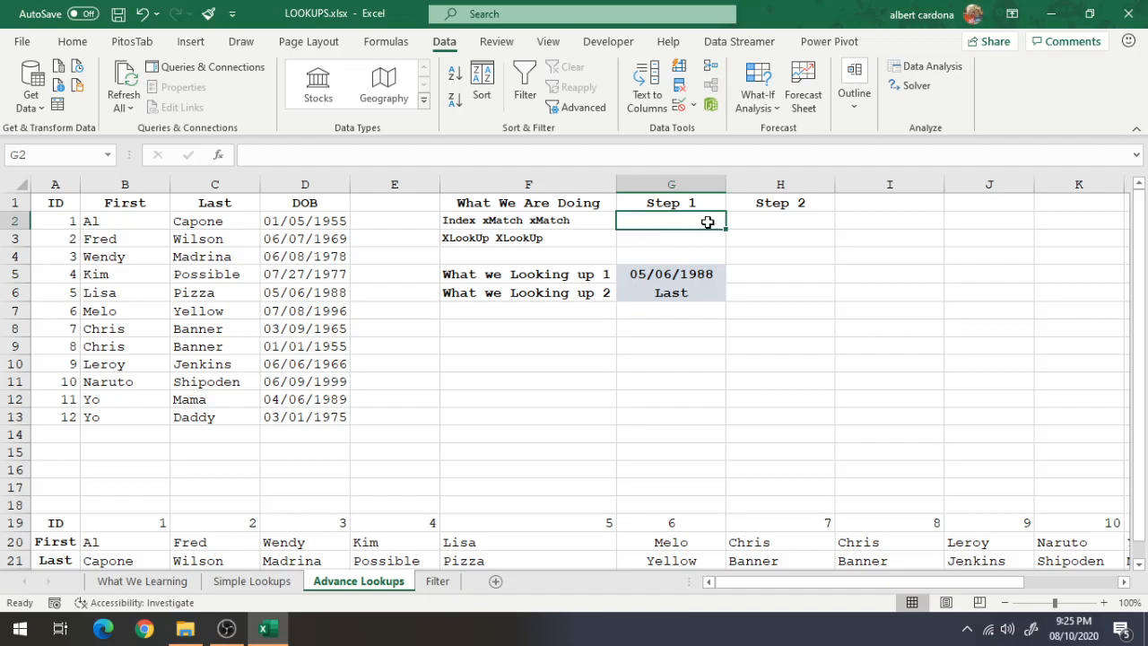
type("=")
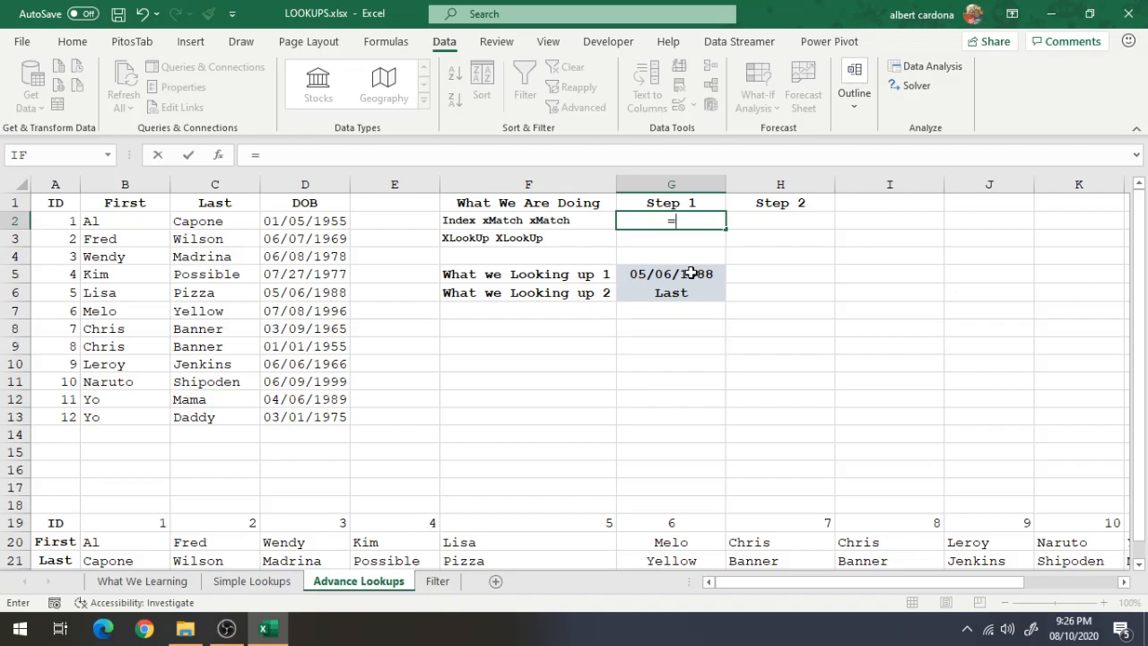
type("in")
key("Tab")
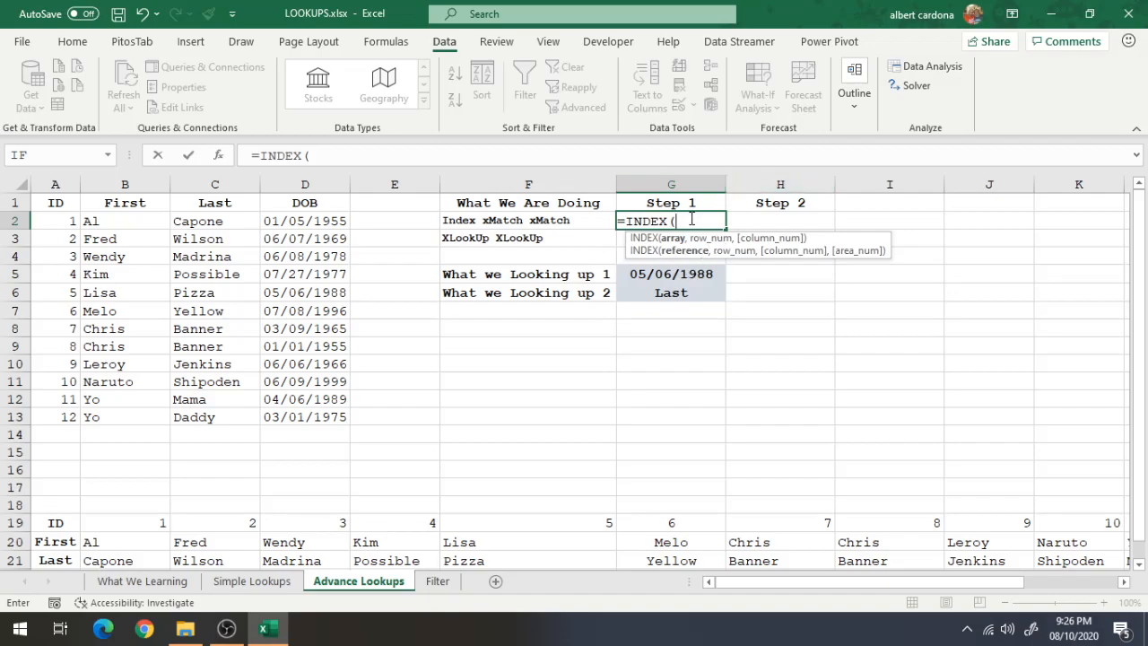
left_click_drag(40, 207, 320, 422)
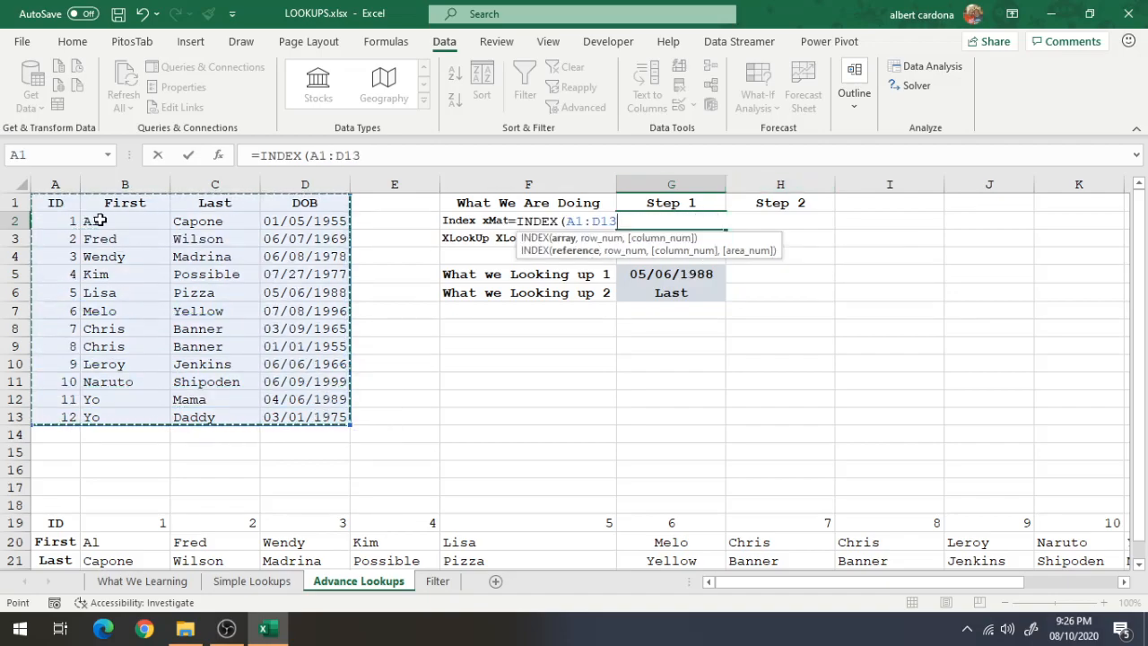
left_click(67, 203)
key("ctrl+shift+Right")
key("ctrl+shift+Down")
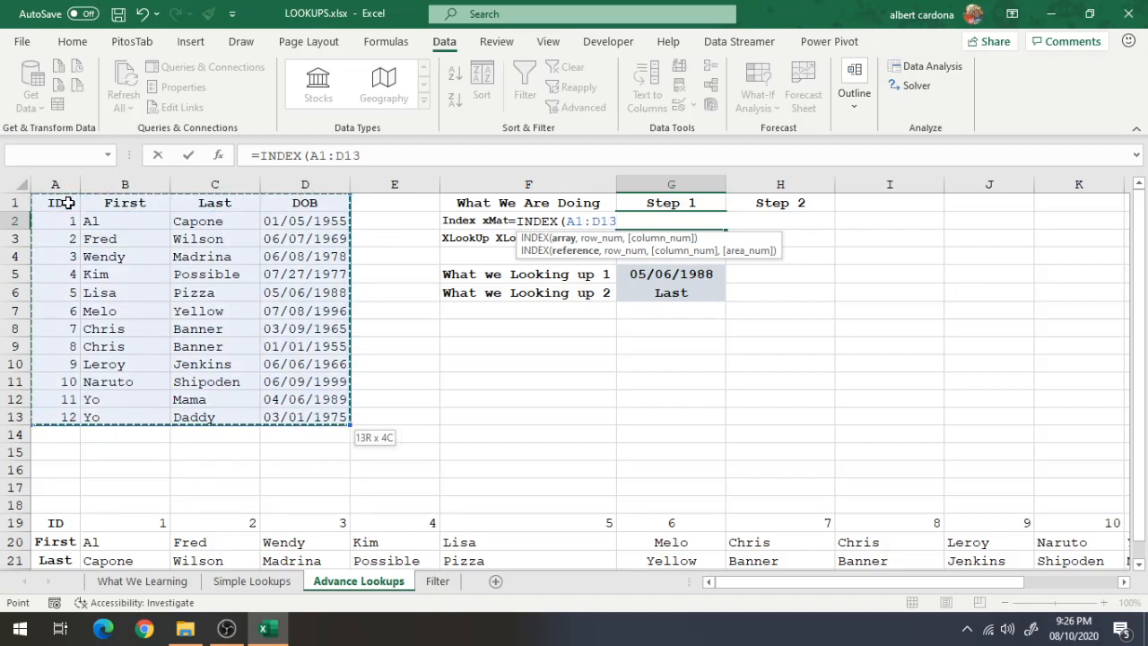
type(",")
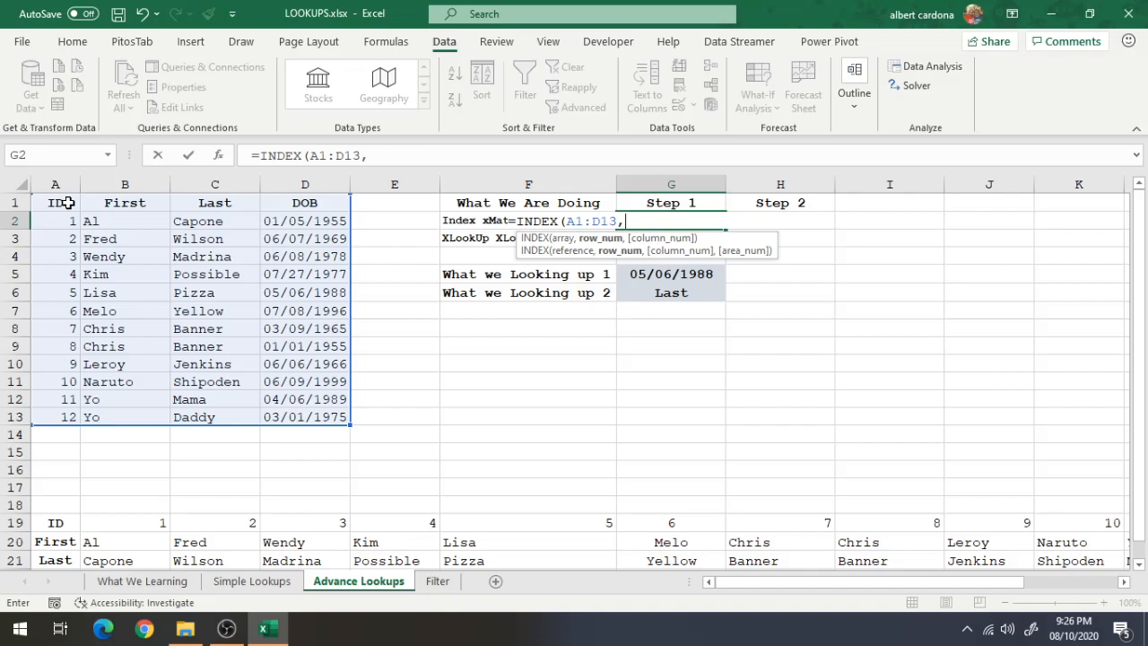
Add a nested XMATCH as the row number in the G2 formula, looking up G5 in the DOB column D1:D13.
type("xm")
key("Tab")
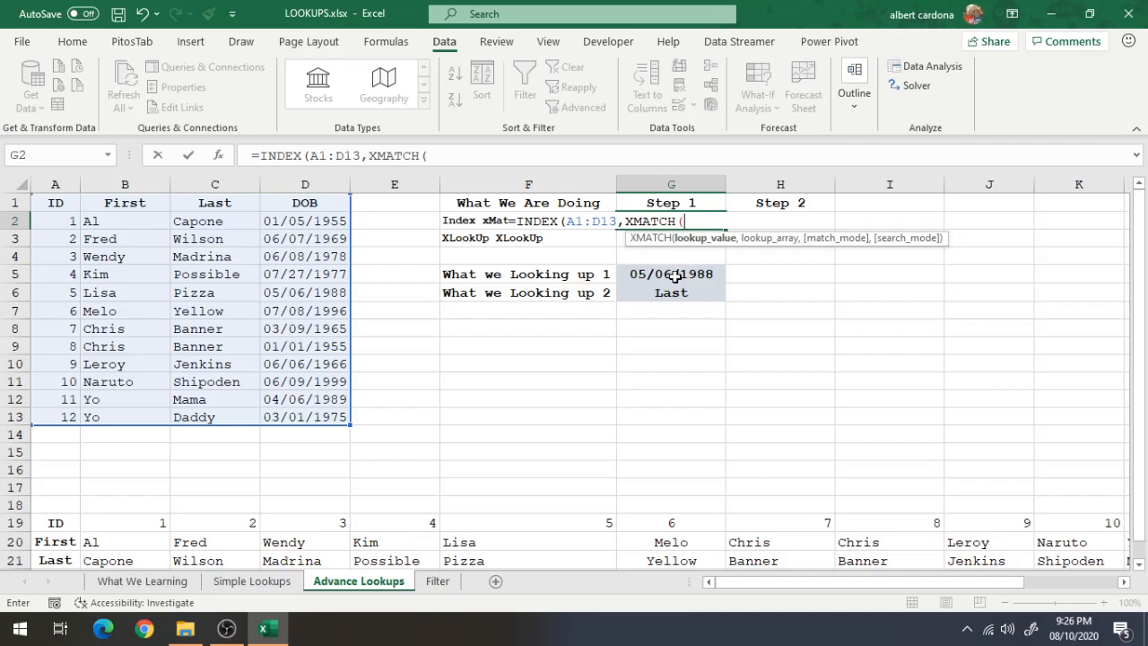
left_click(631, 241)
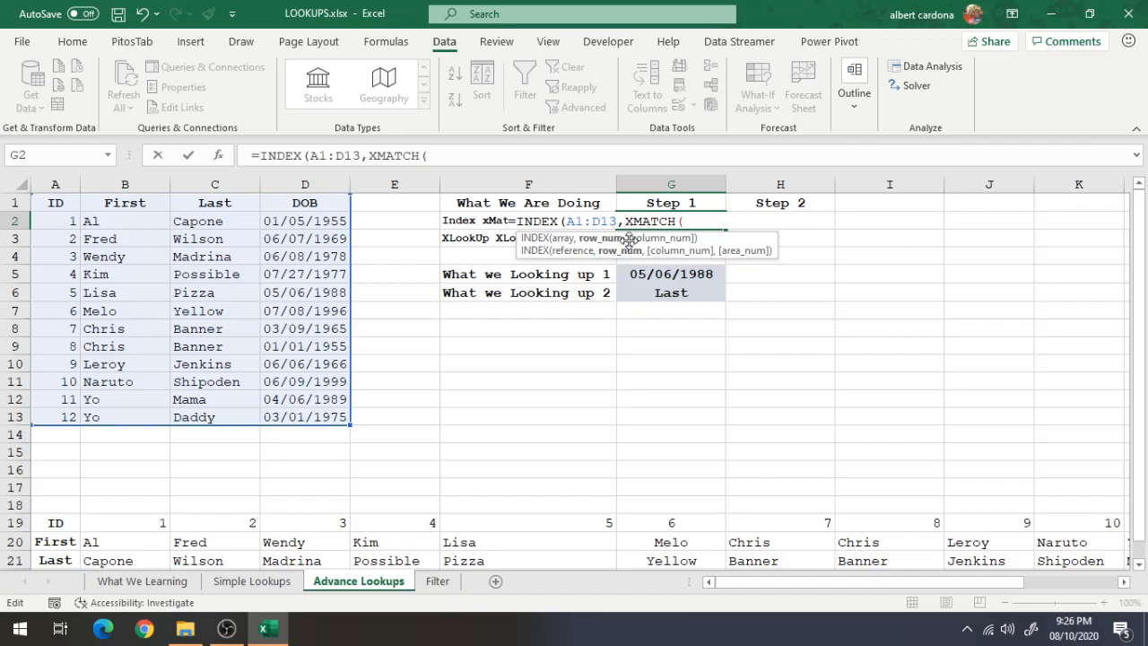
left_click(691, 221)
left_click(677, 271)
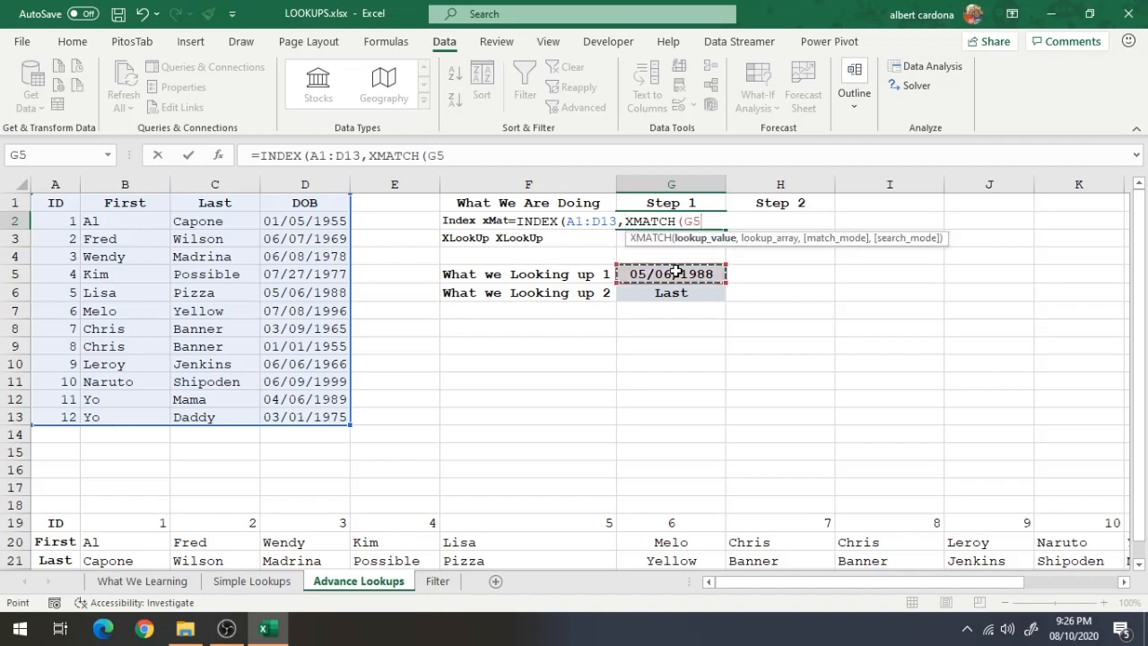
type(",")
left_click(293, 206)
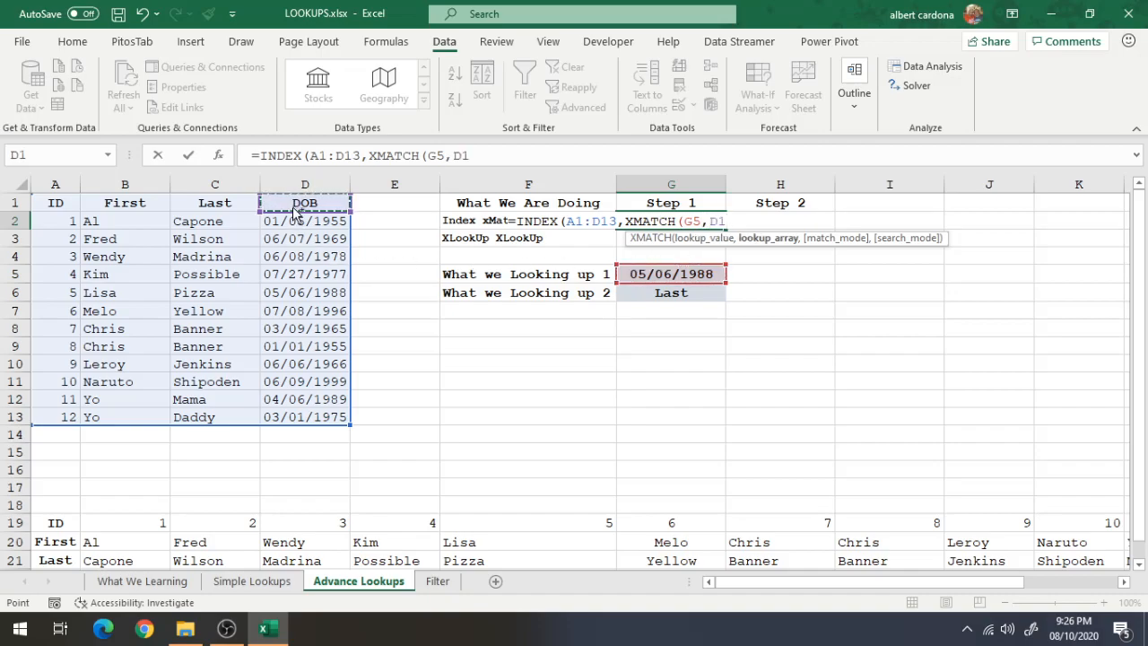
key("ctrl+shift+Down")
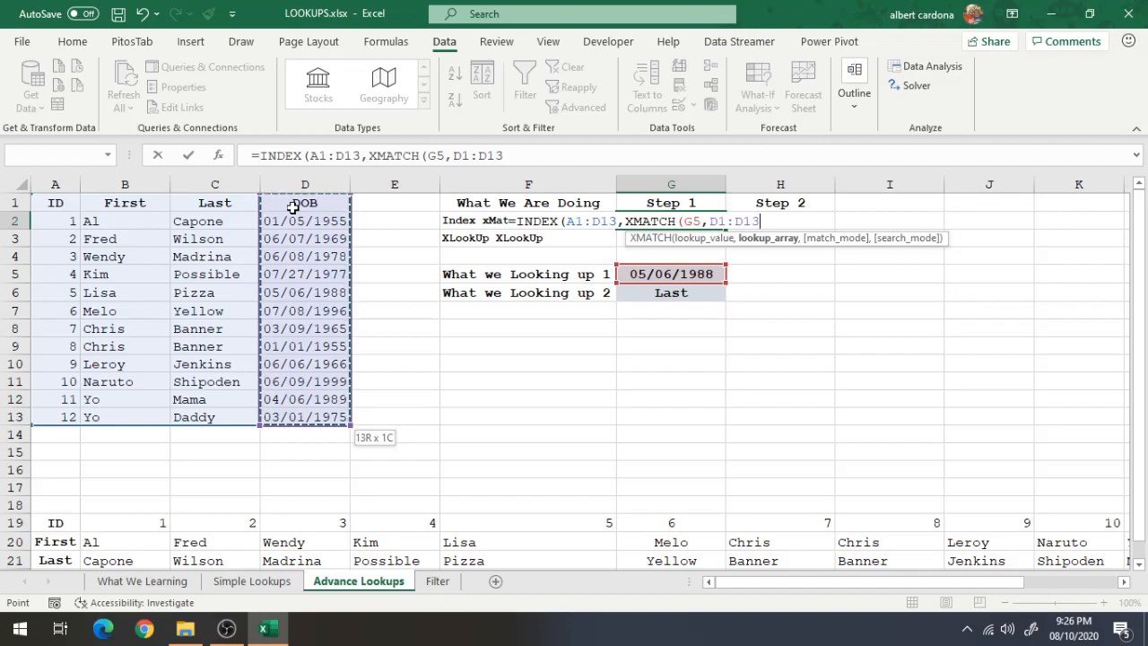
type(",")
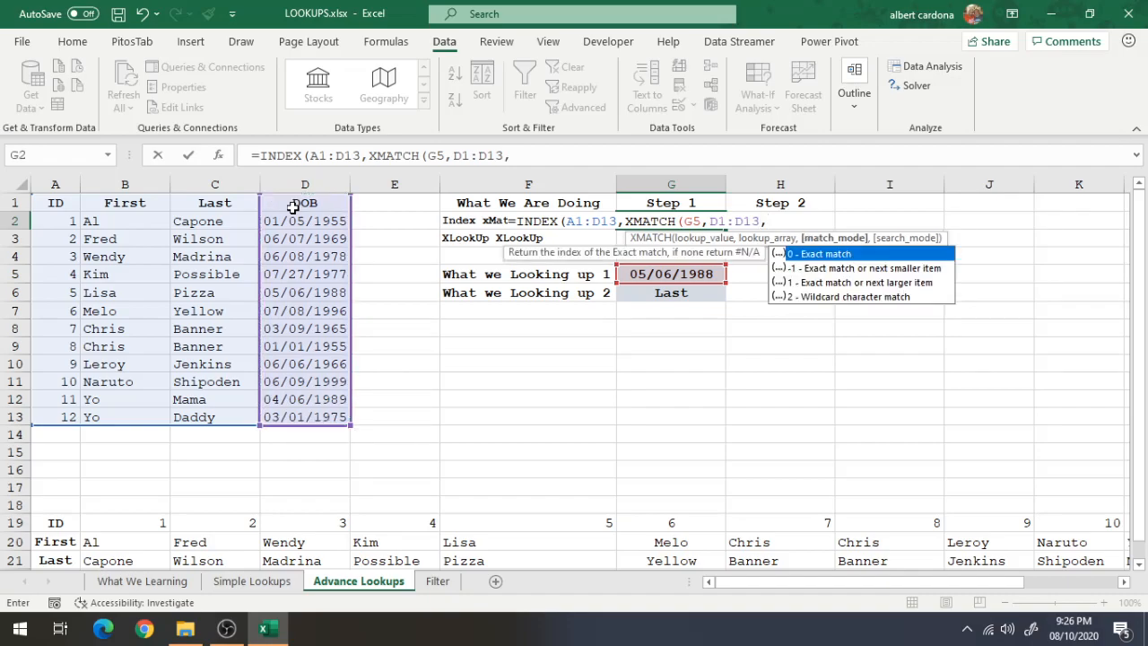
key("BackSpace")
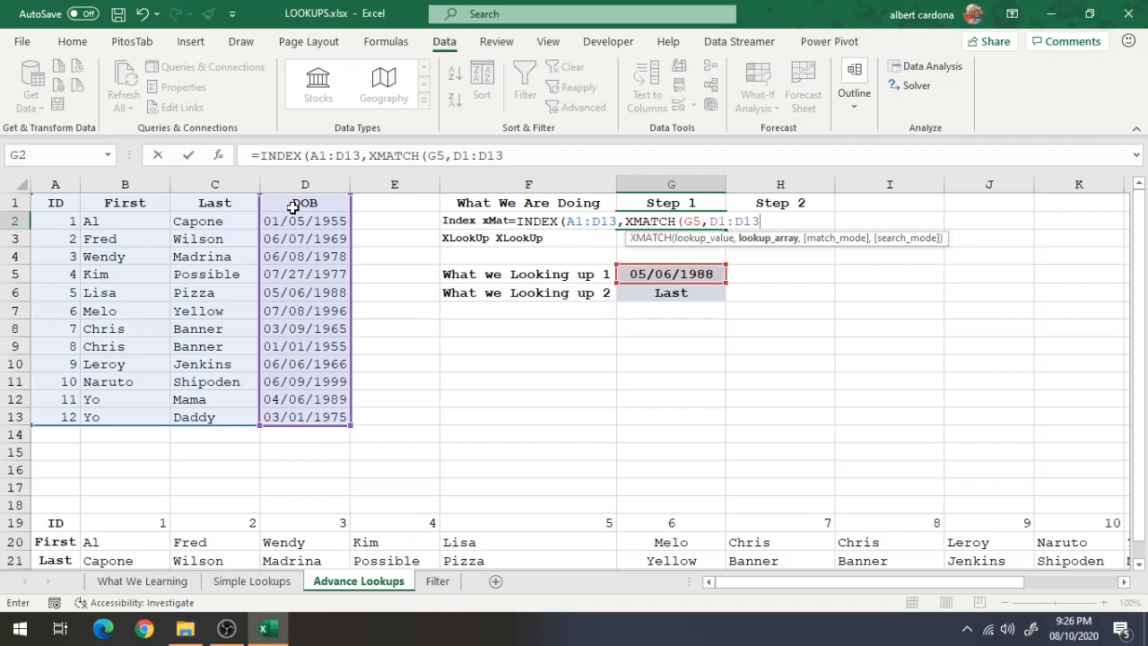
Complete the G2 formula with a second XMATCH as the column number, looking up G6 in the header row A1:D1.
type("),x")
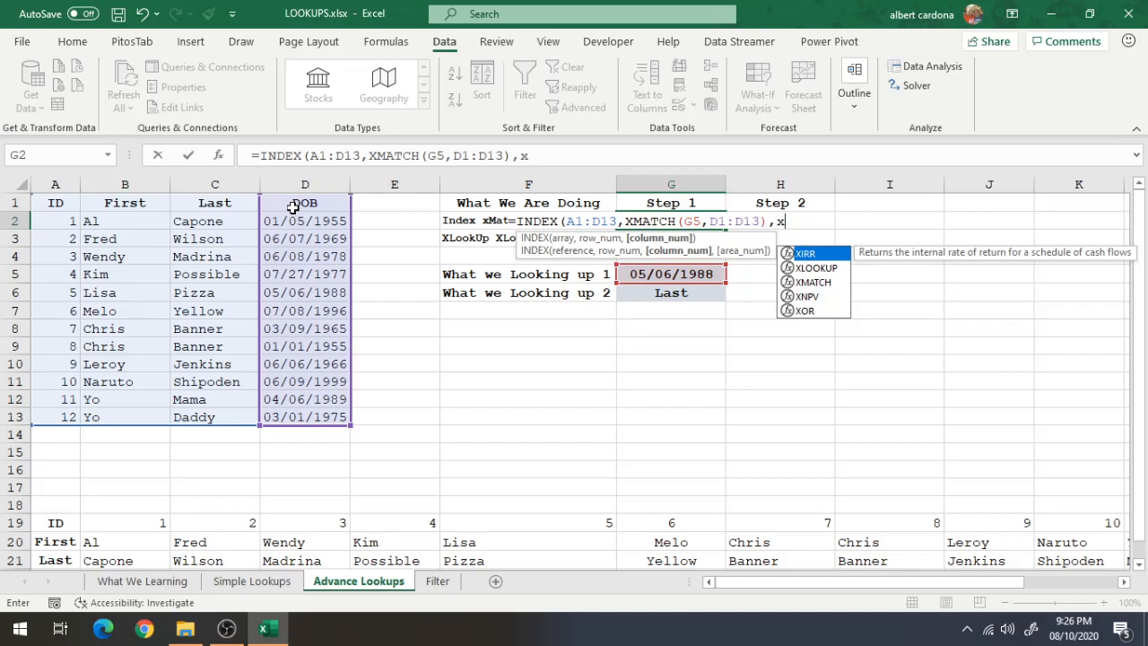
type("m")
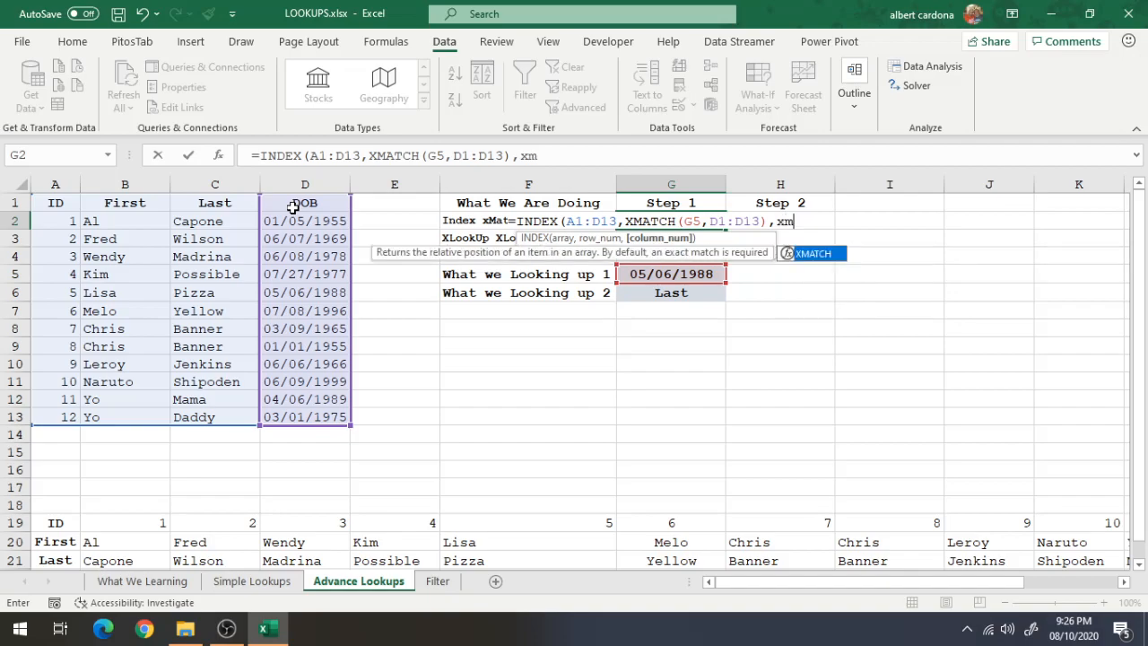
key("Tab")
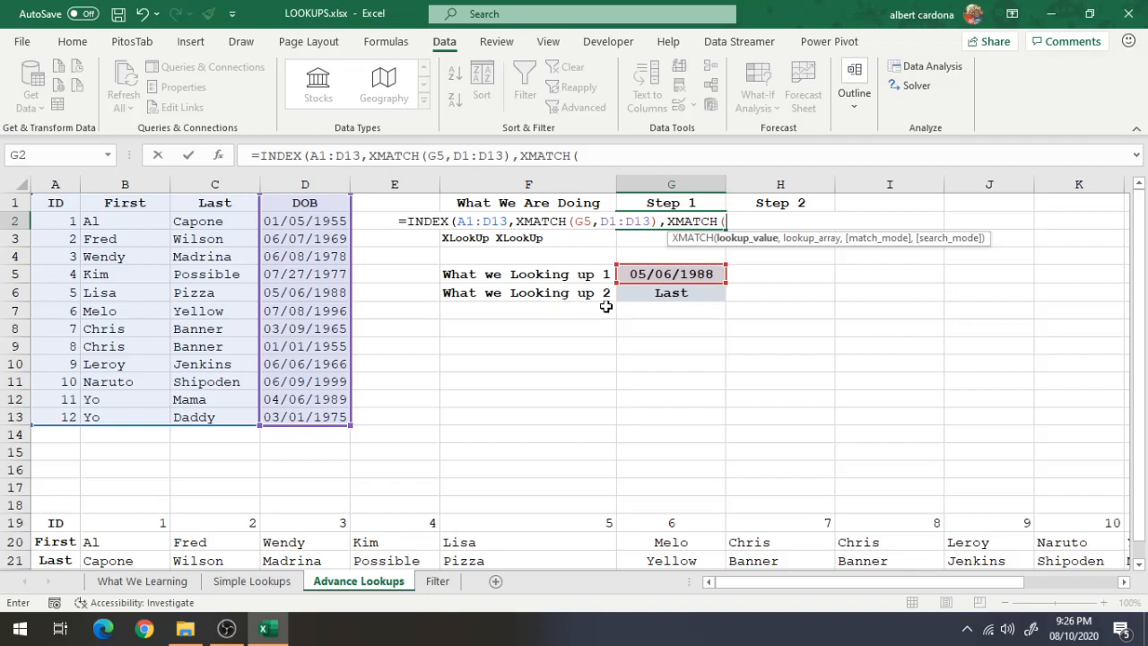
left_click(638, 304)
left_click(640, 295)
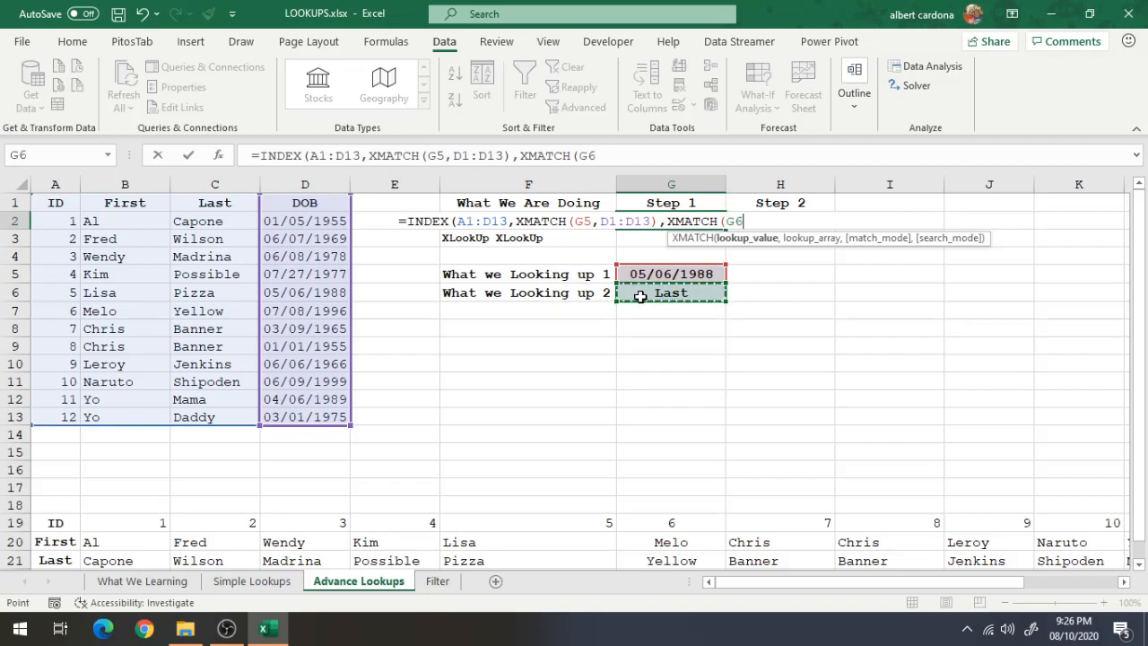
type(",")
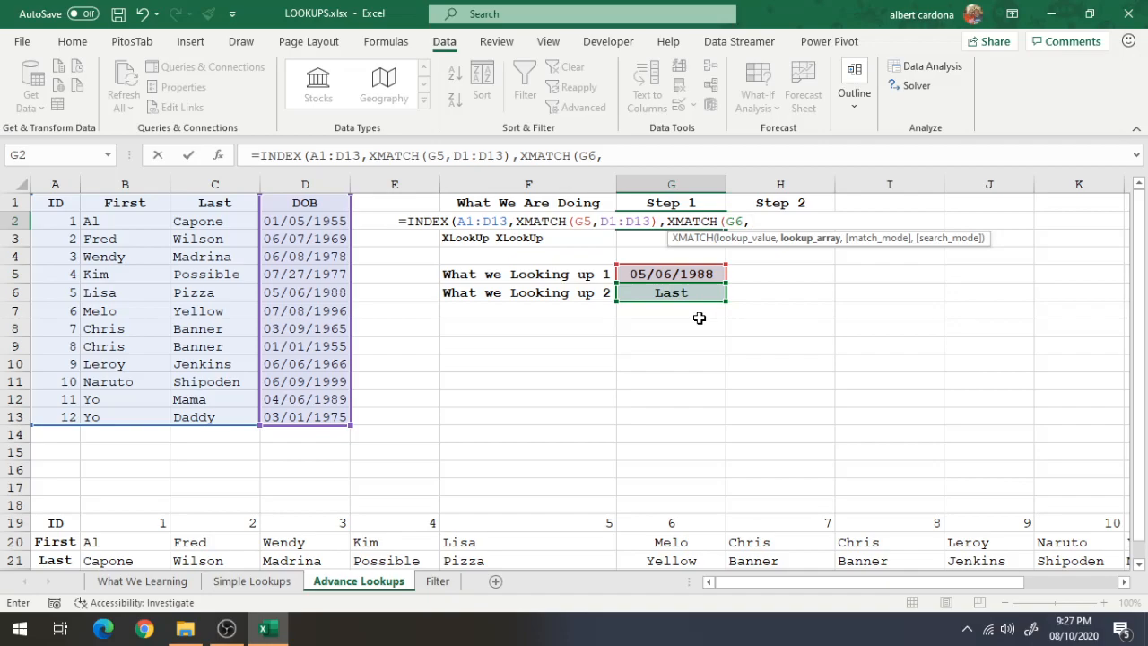
left_click(48, 205)
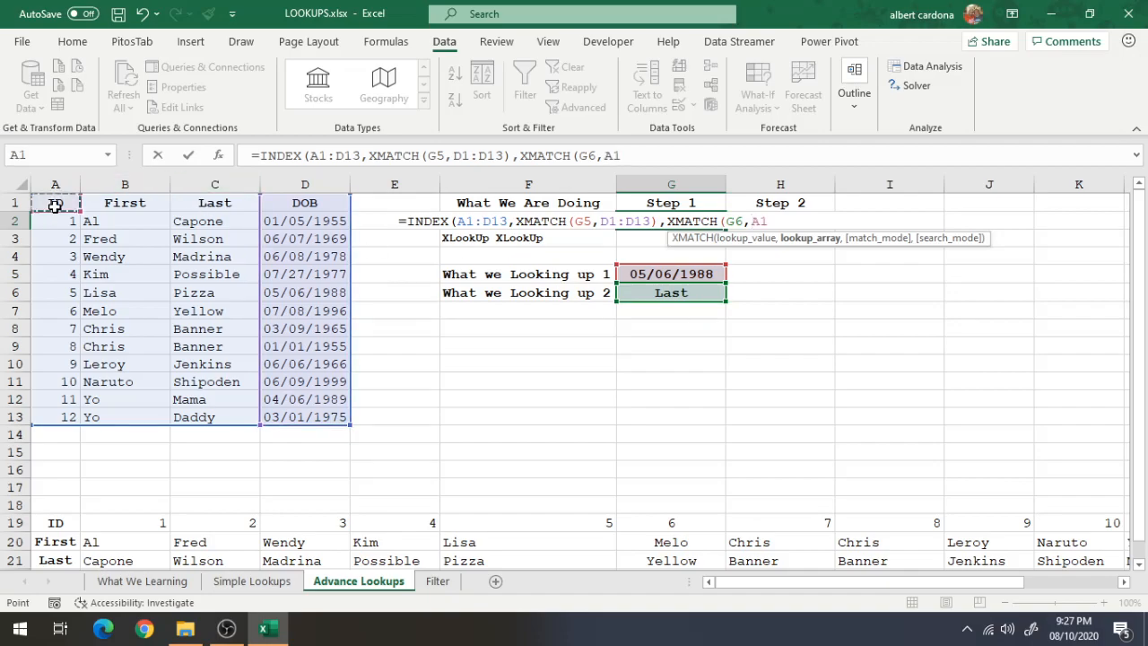
key("ctrl+shift+Right")
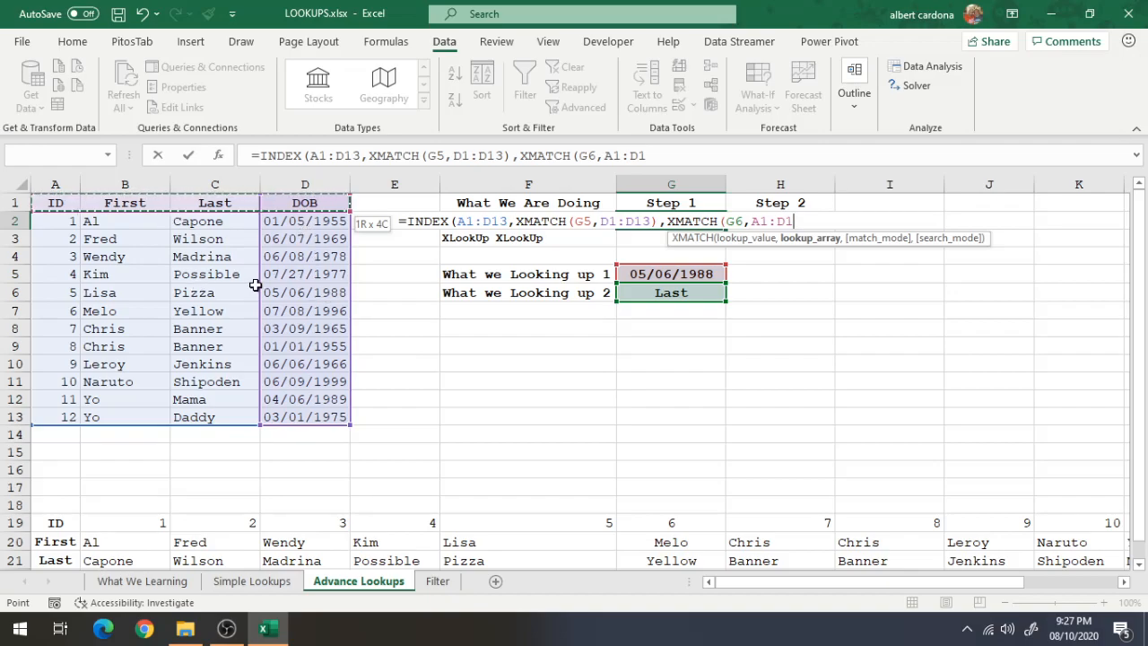
type("))")
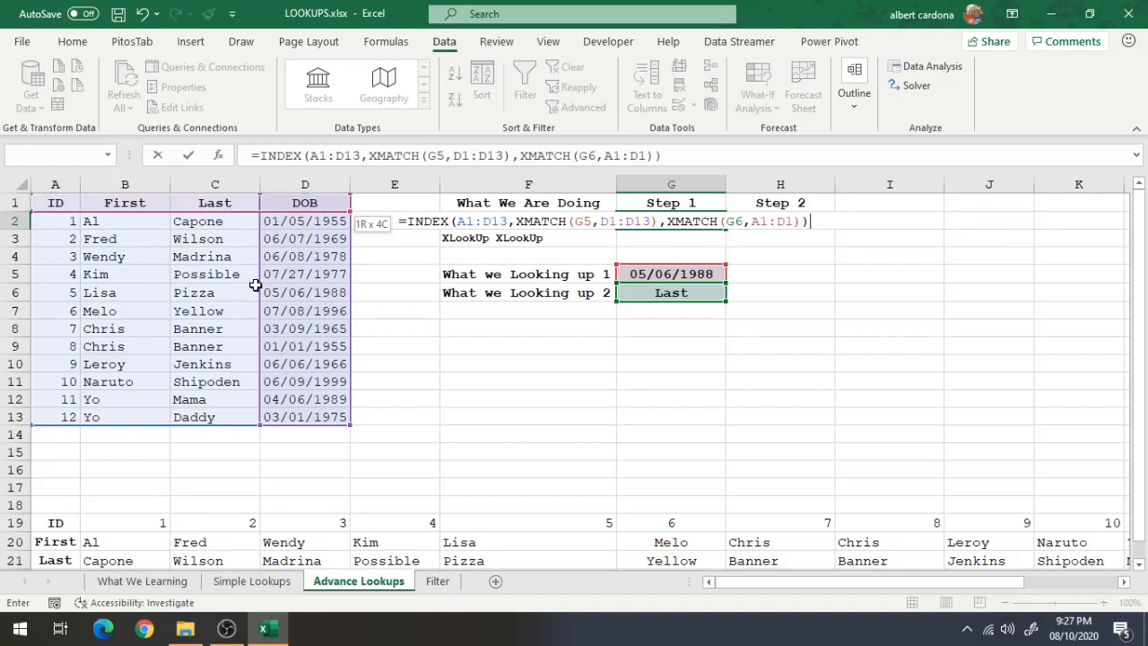
key("Return")
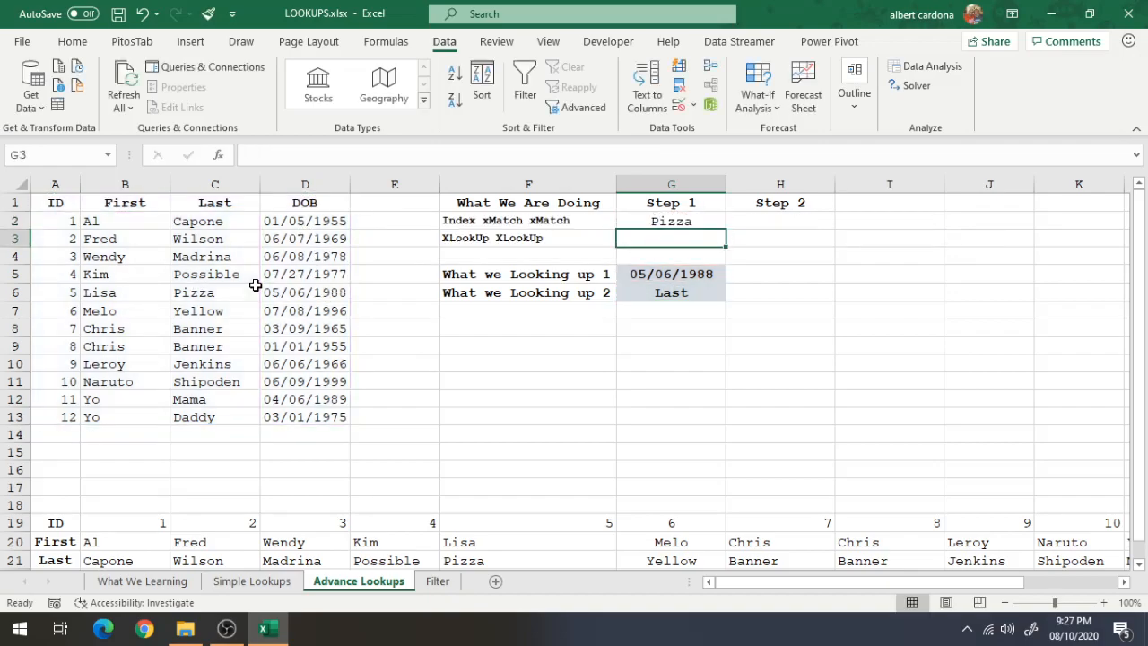
Examine the validation lists of the two lookup cells, G5 and G6.
left_click(688, 274)
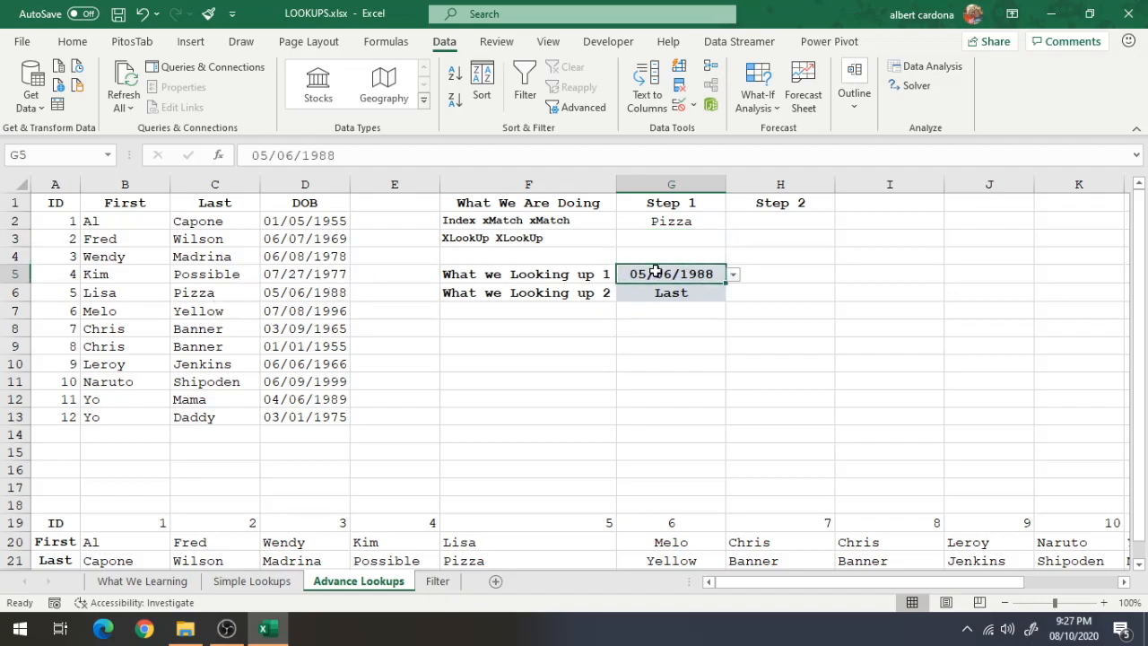
left_click(732, 277)
left_click(732, 278)
left_click(718, 293)
left_click(733, 293)
left_click(699, 294)
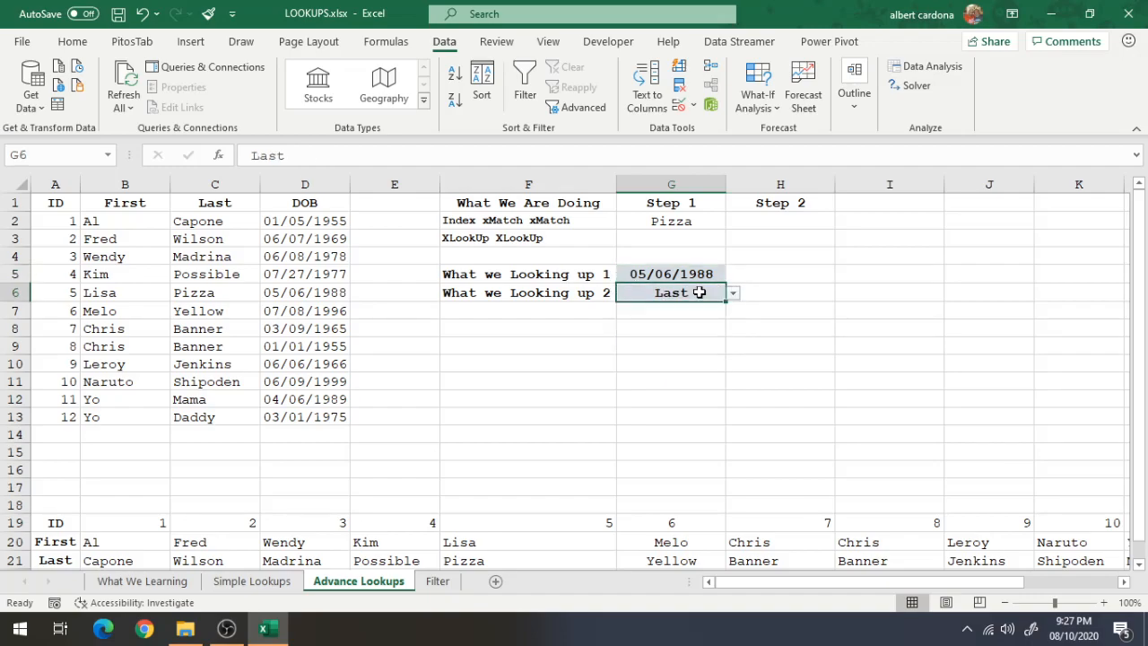
Start an INDEX formula in H2 under Step 2 with the whole horizontal table A19:M22 as its array.
left_click(750, 225)
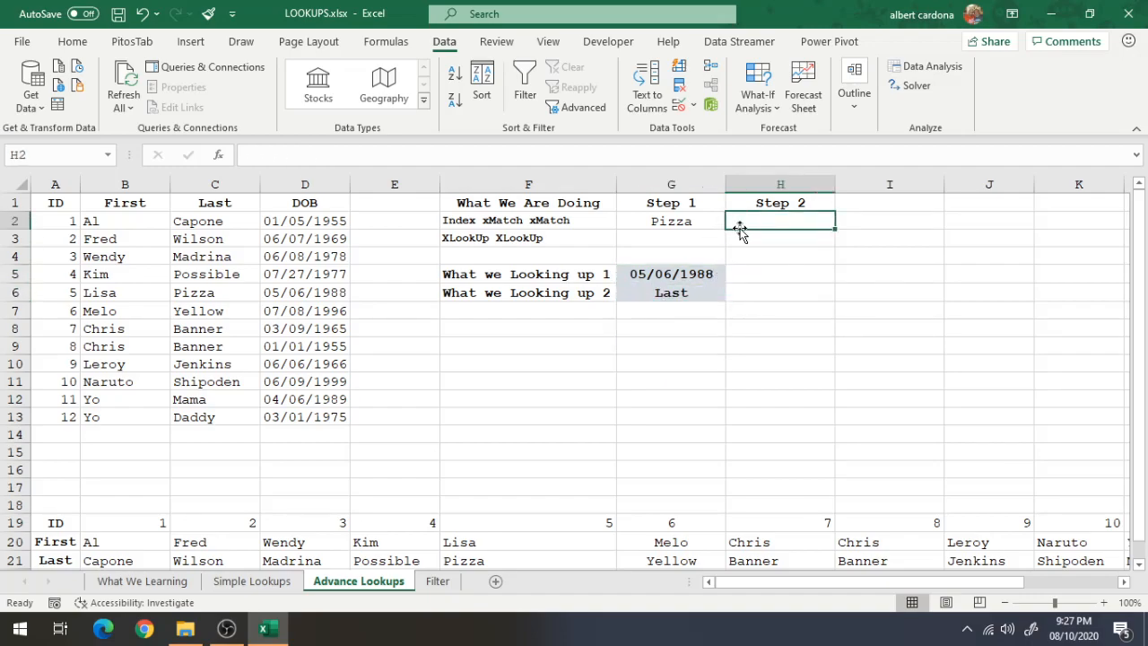
type("=")
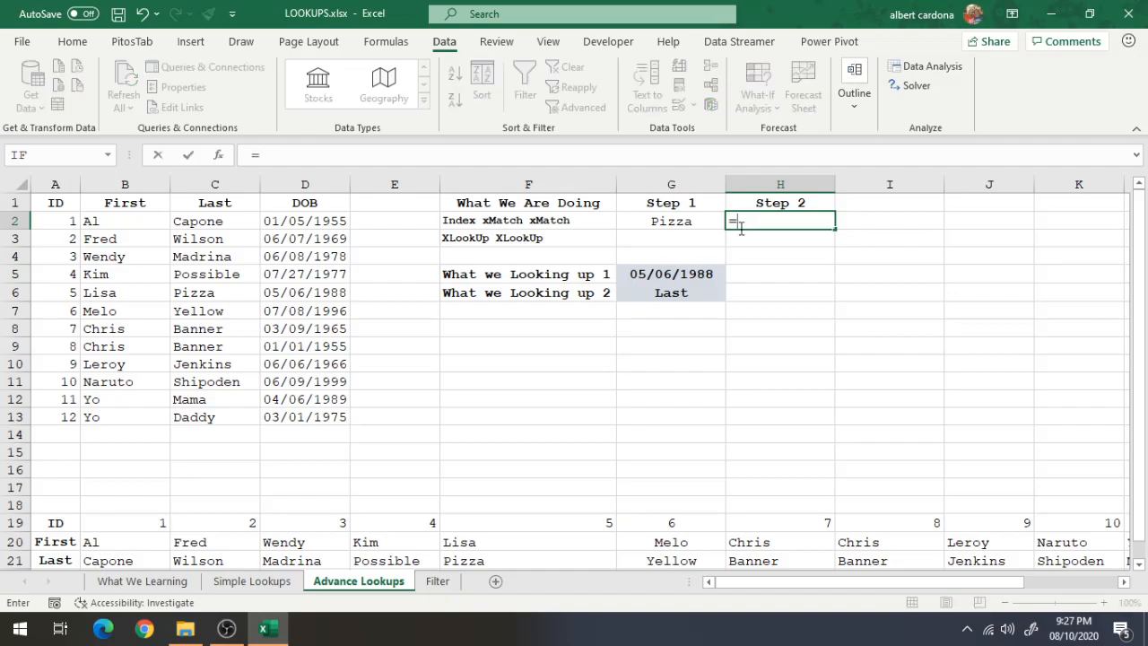
type("in")
key("Tab")
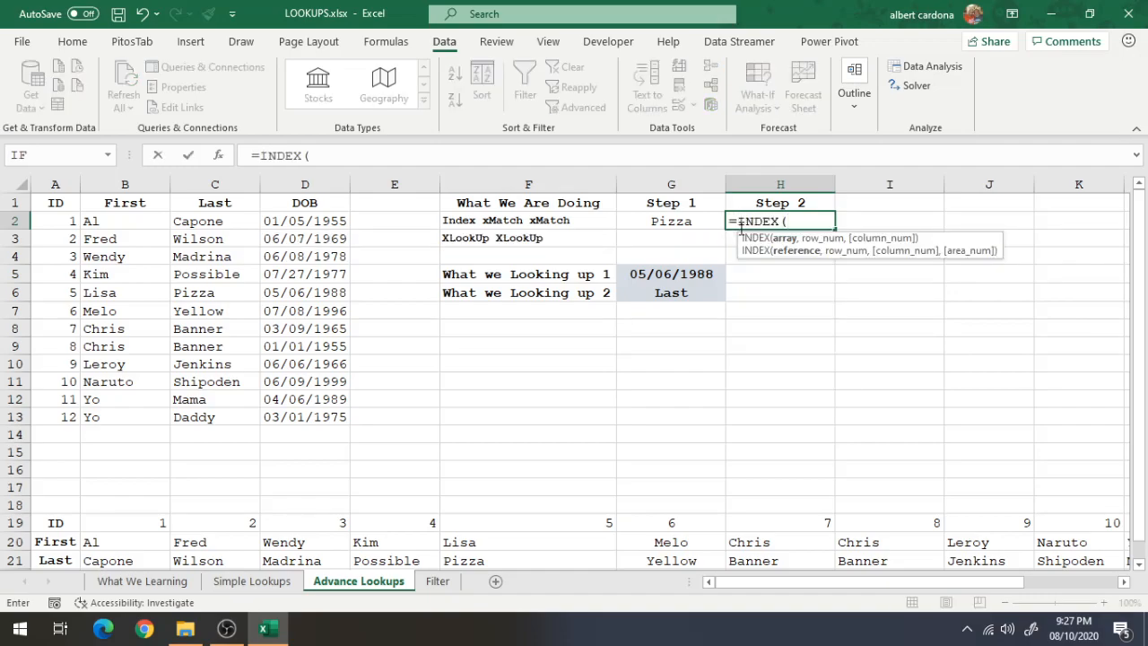
scroll(698, 201, "down", 1)
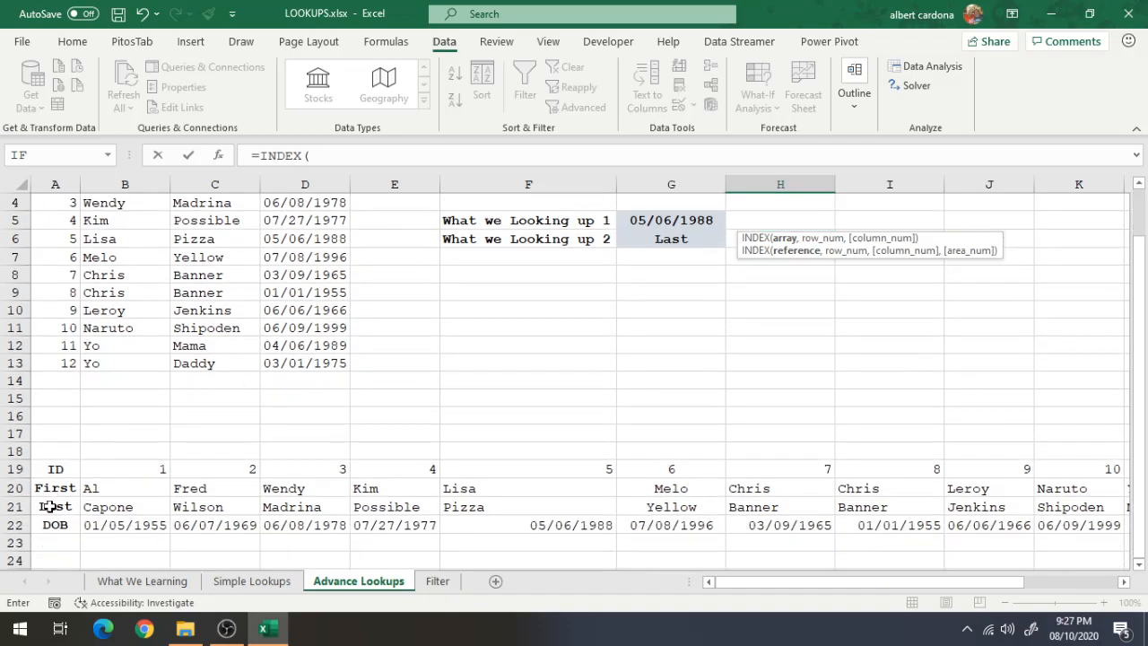
left_click(76, 468)
key("ctrl+shift+Down")
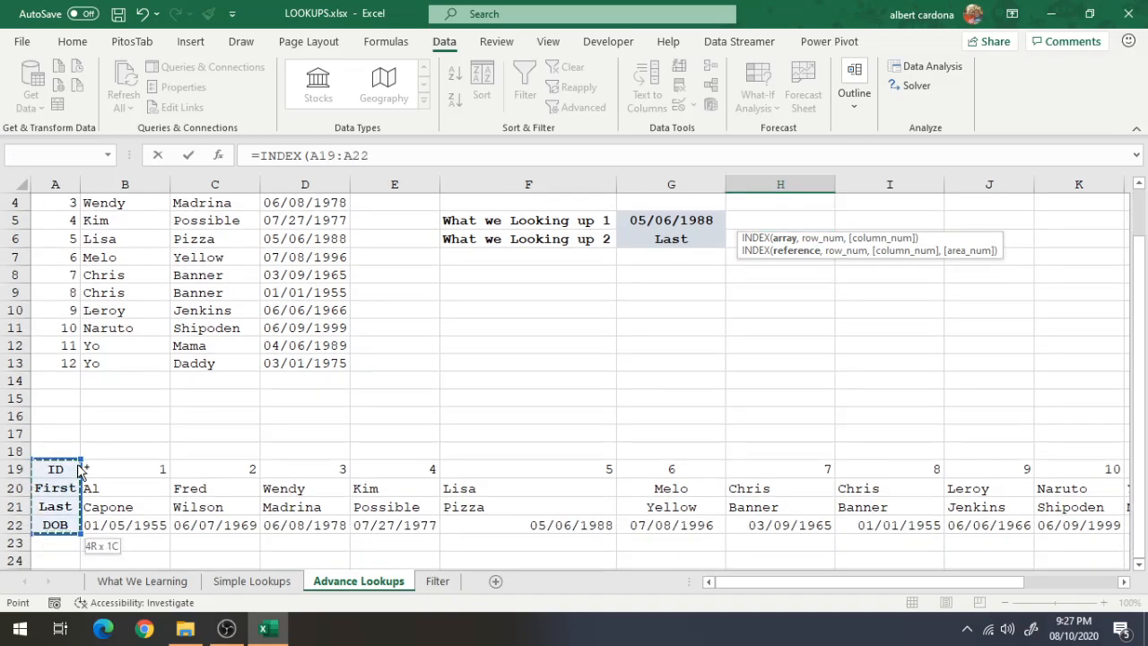
key("ctrl+shift+Right")
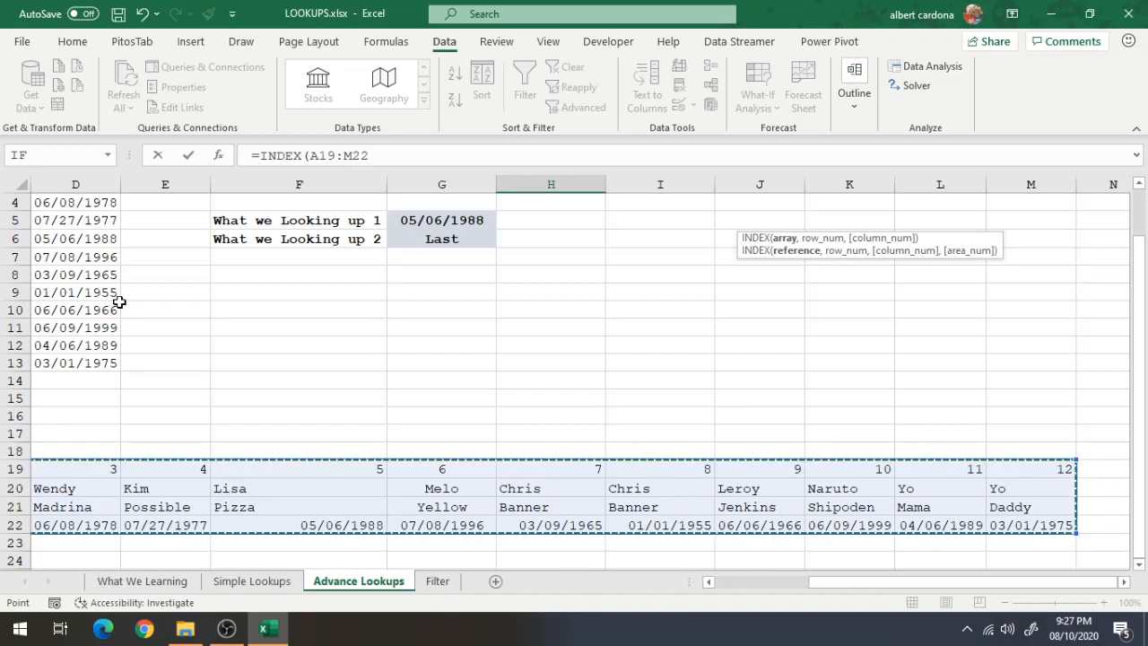
scroll(119, 302, "up", 1)
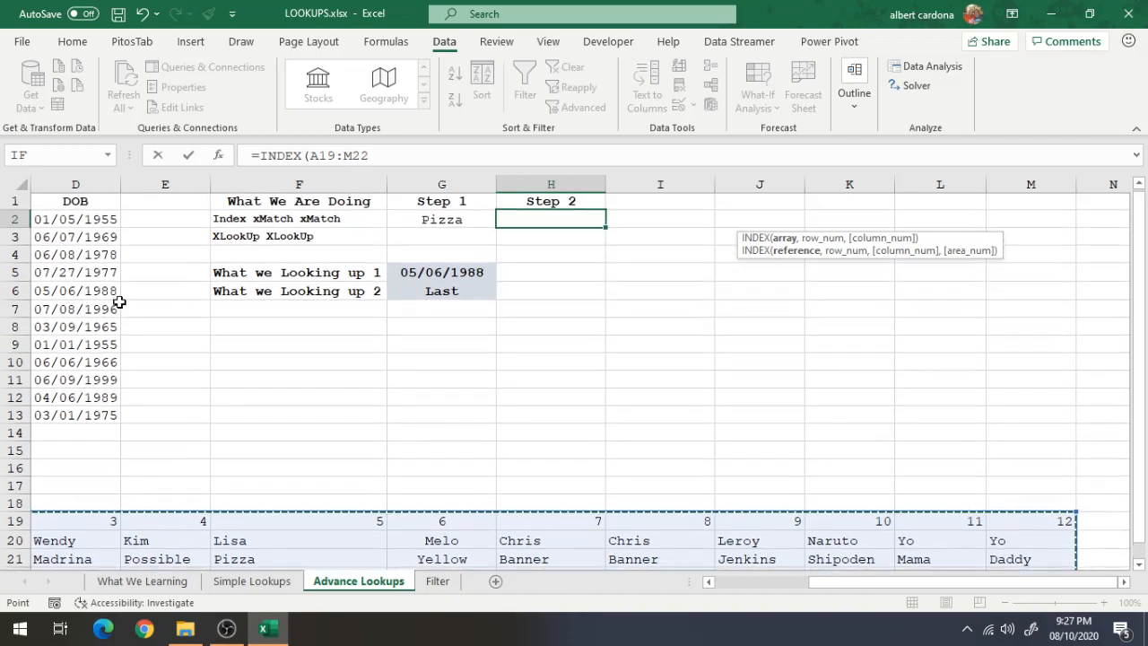
type(",")
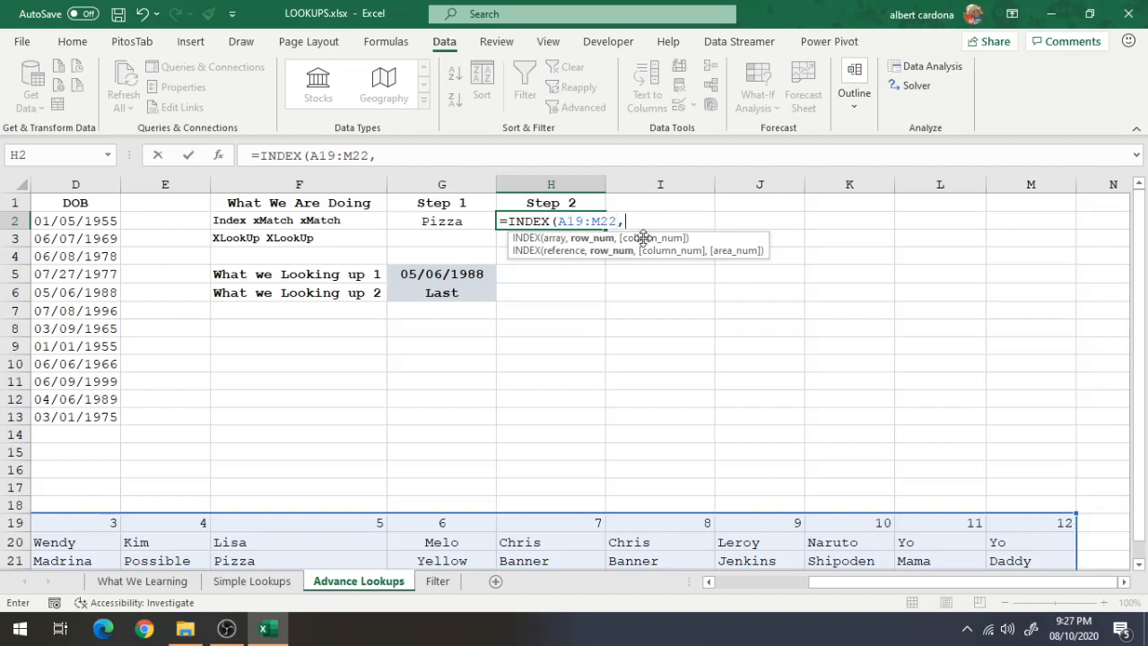
Add a nested XMATCH as the row number in the H2 formula, looking up G6 in the row labels A19:A22.
scroll(633, 221, "down", 1)
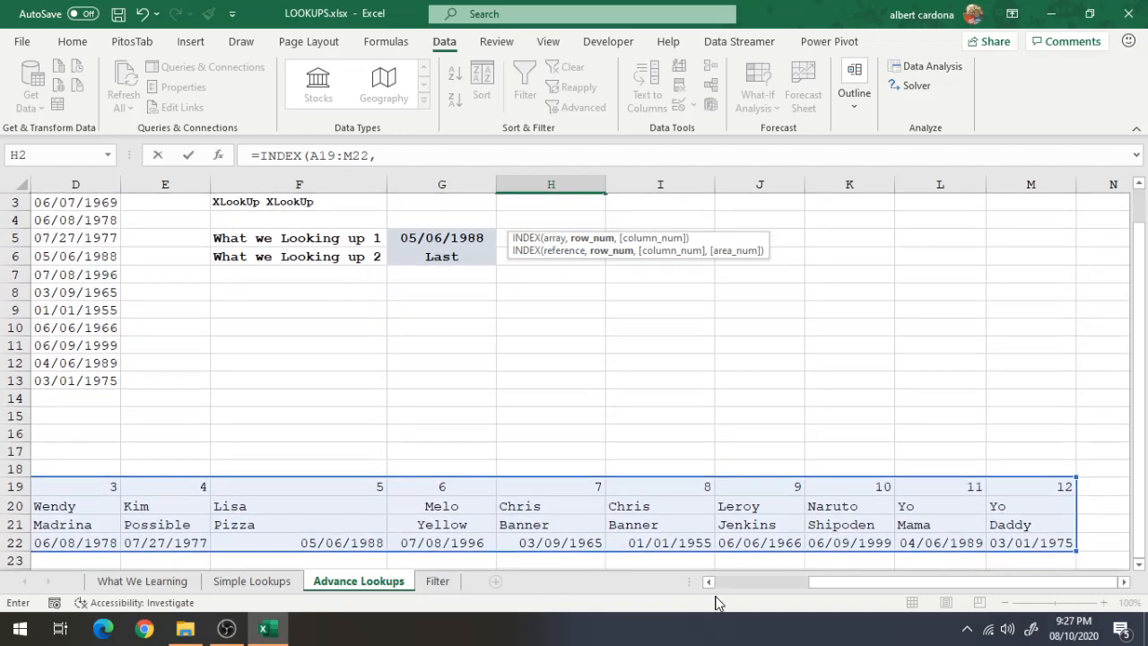
scroll(586, 438, "up", 1)
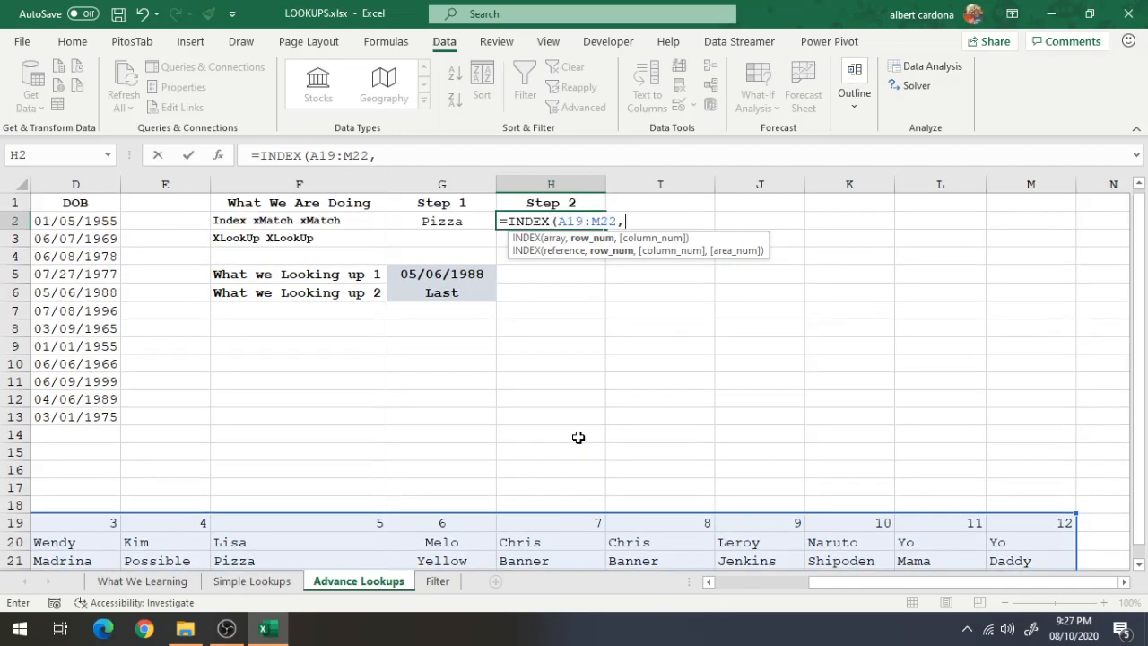
type("xm")
key("Tab")
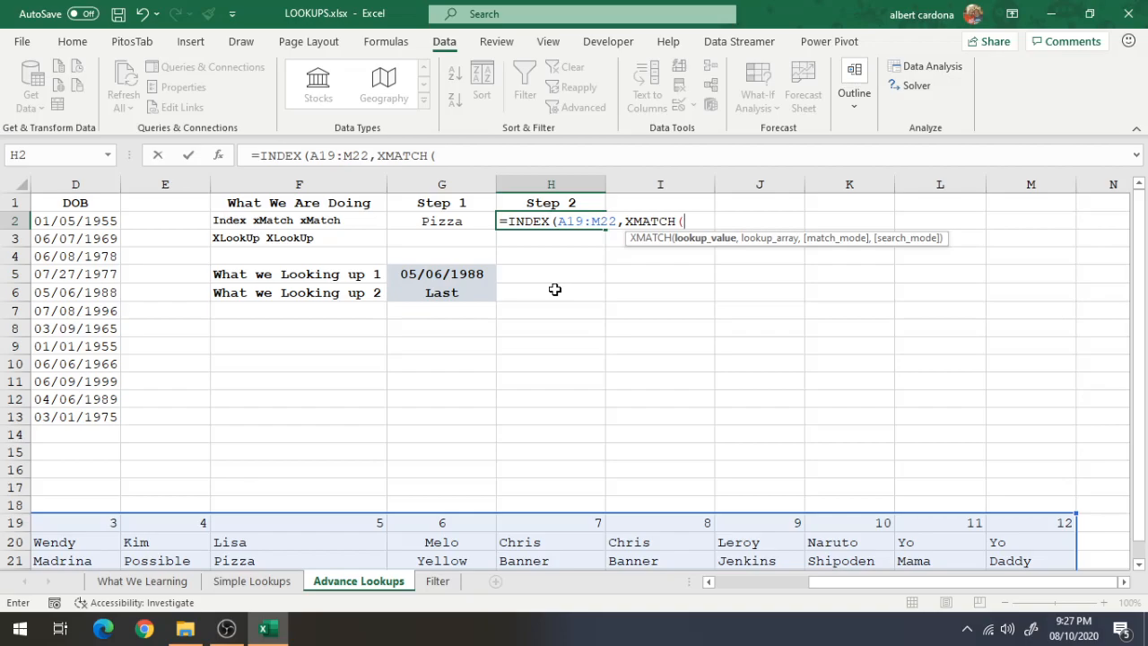
left_click(432, 300)
type(",")
scroll(90, 526, "down", 1)
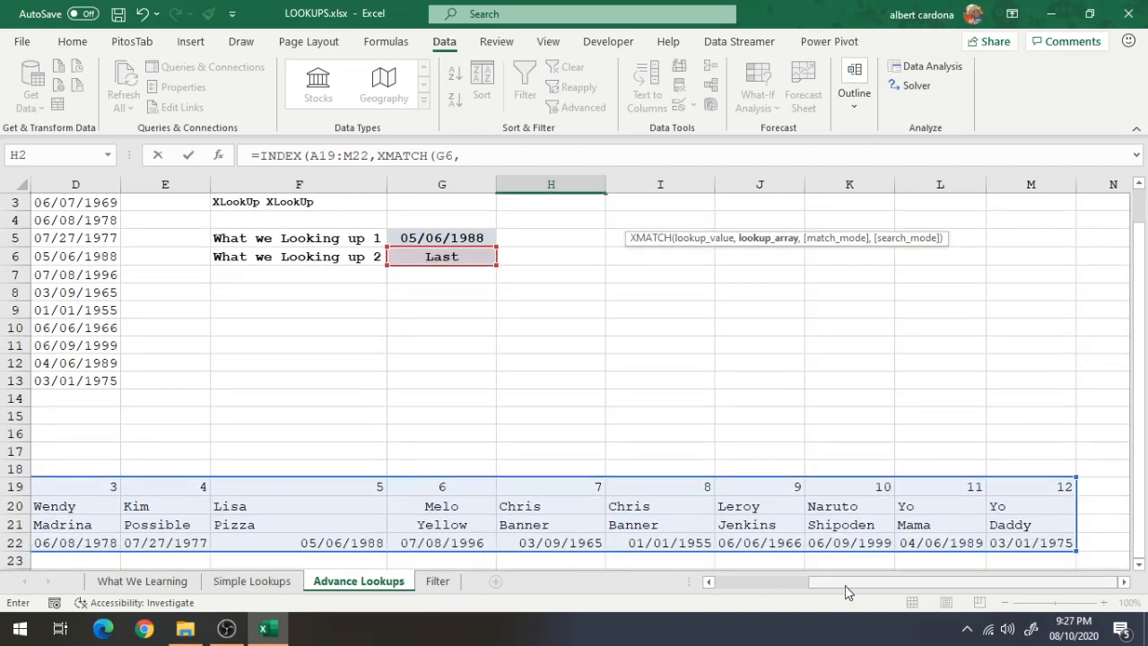
left_click(806, 591)
left_click_drag(51, 487, 51, 544)
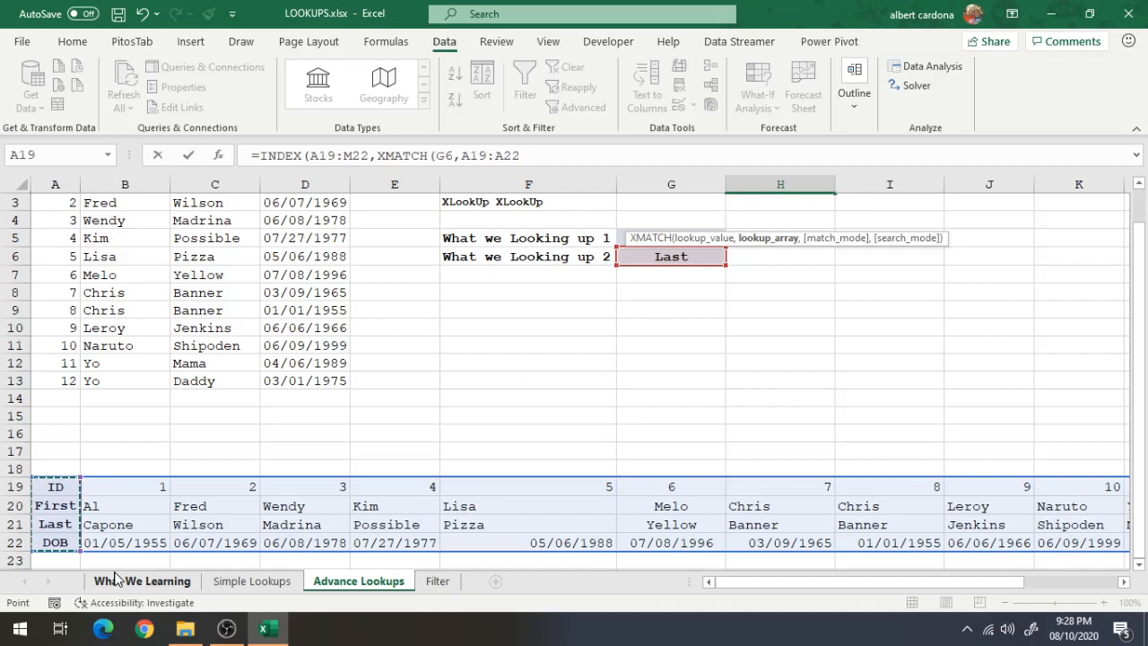
type("),")
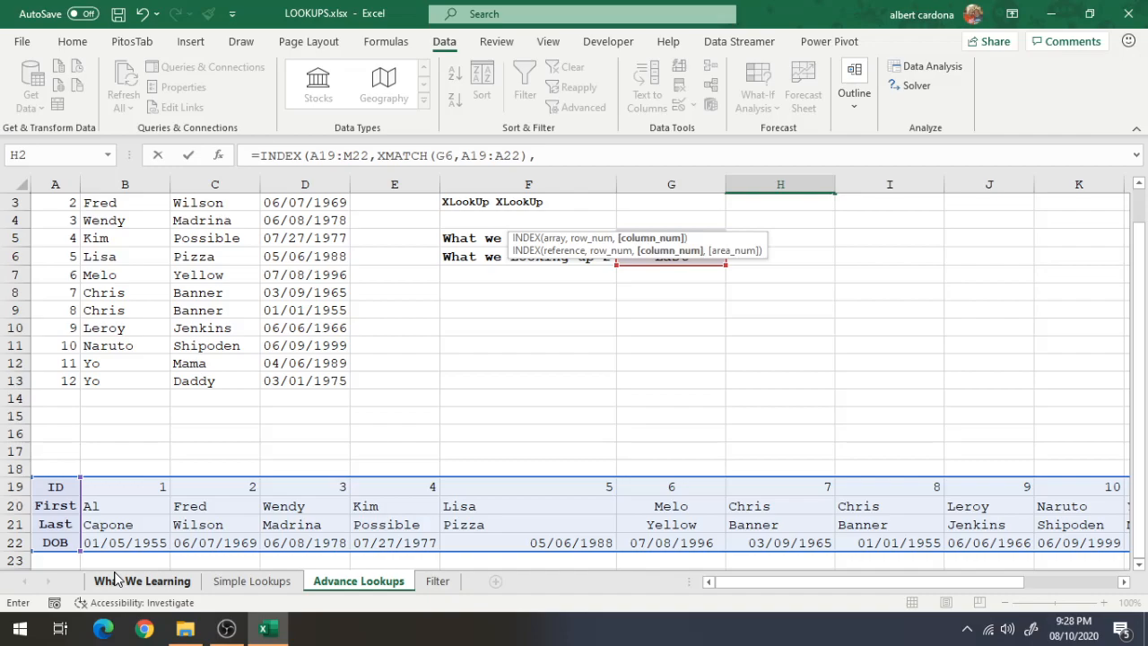
Add a second nested XMATCH as the column number in the H2 formula, with G5 as its lookup value.
type("xm")
key("Tab")
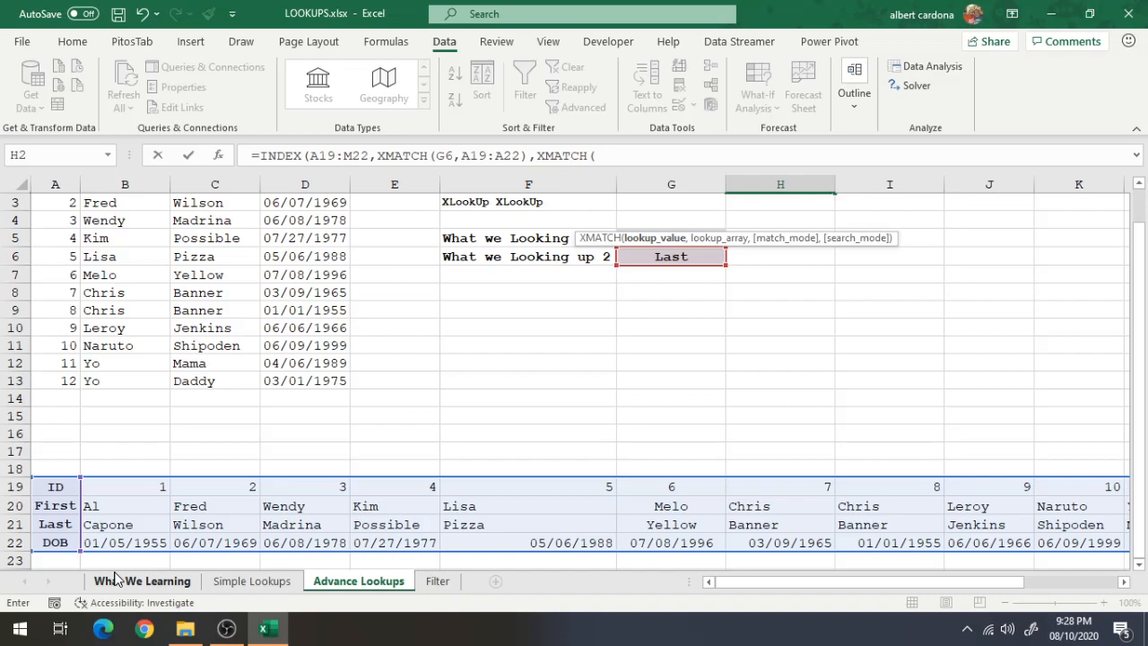
scroll(734, 289, "down", 1)
scroll(709, 314, "down", 2)
scroll(658, 220, "up", 2)
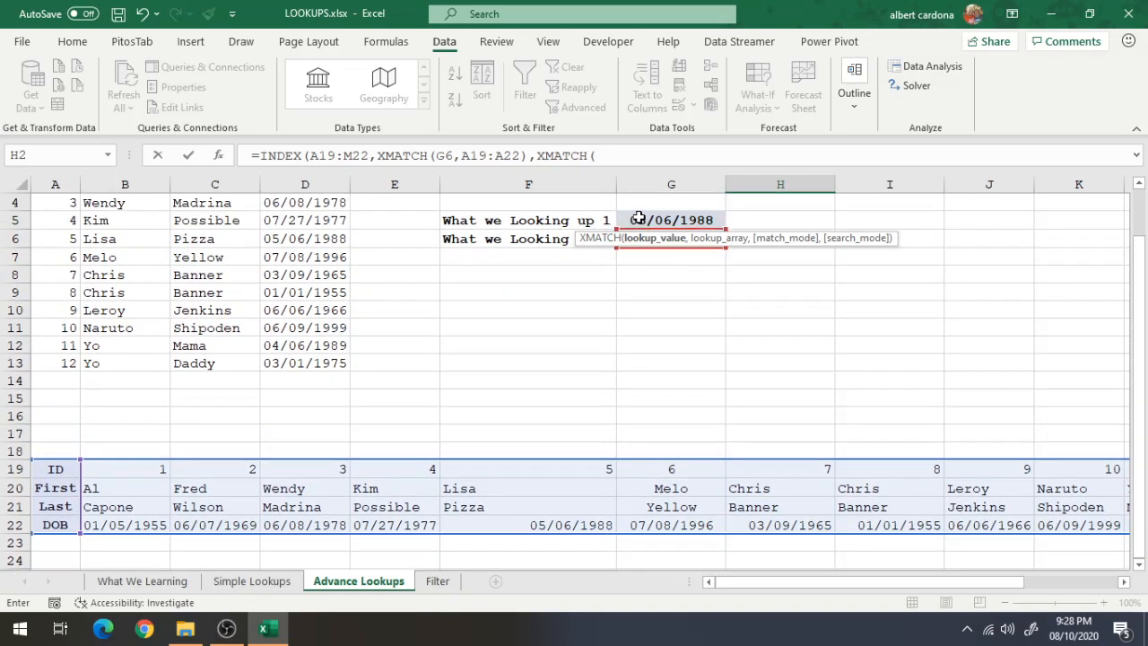
left_click(638, 218)
scroll(728, 305, "up", 1)
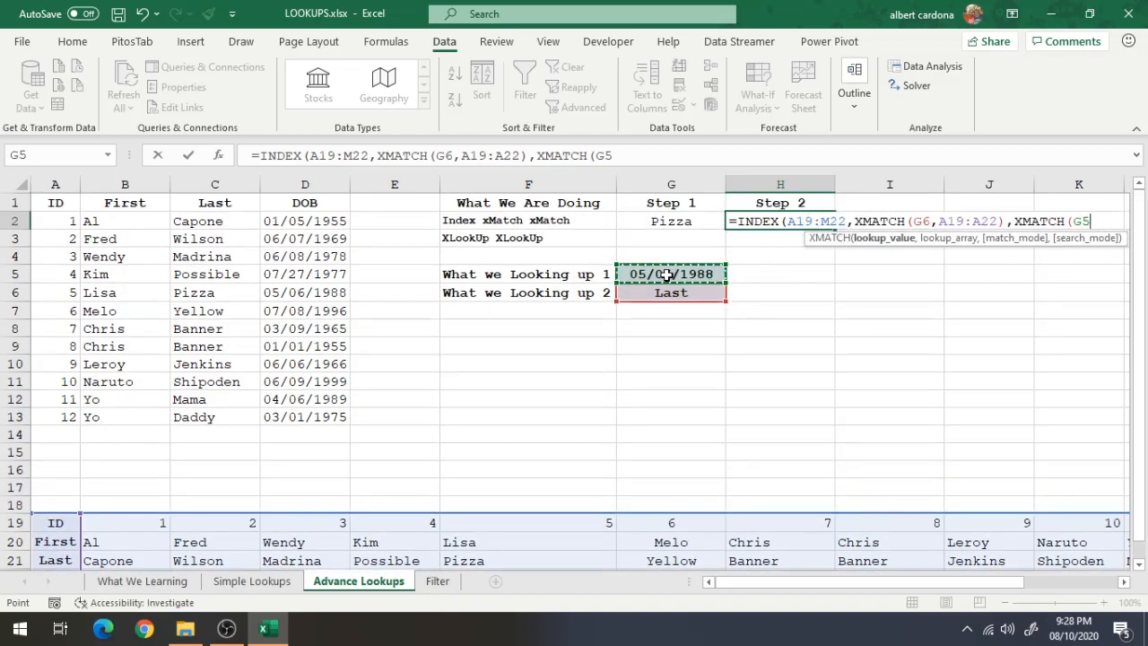
type(",")
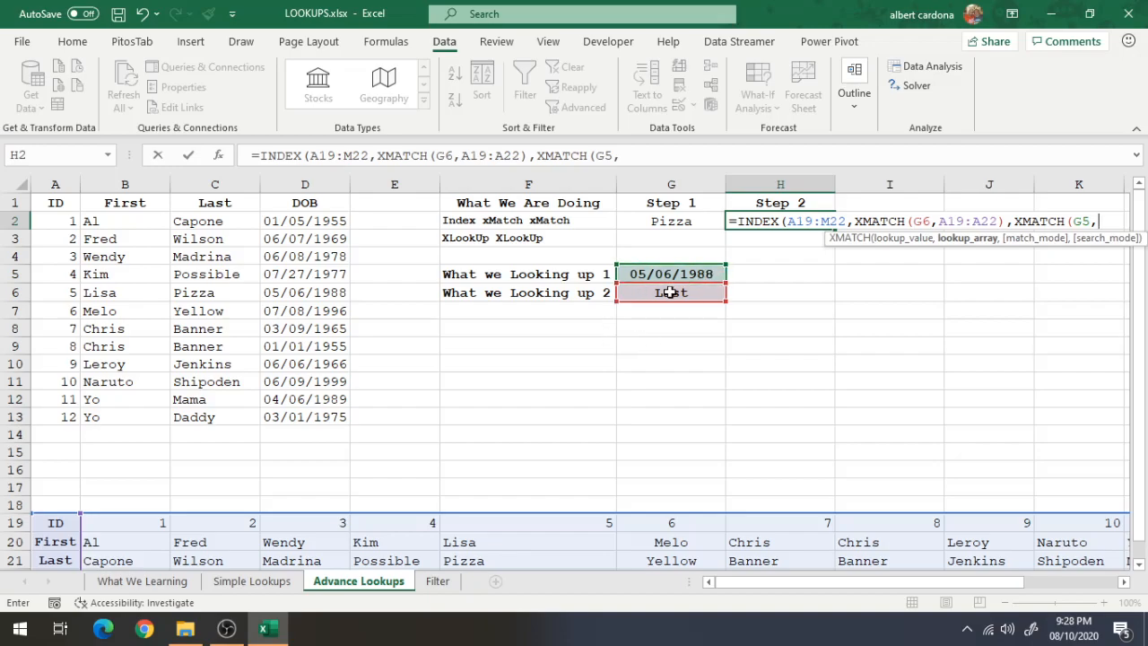
Use the horizontal DOB row A22:M22 as the second XMATCH's lookup array and complete the H2 formula.
scroll(631, 338, "down", 1)
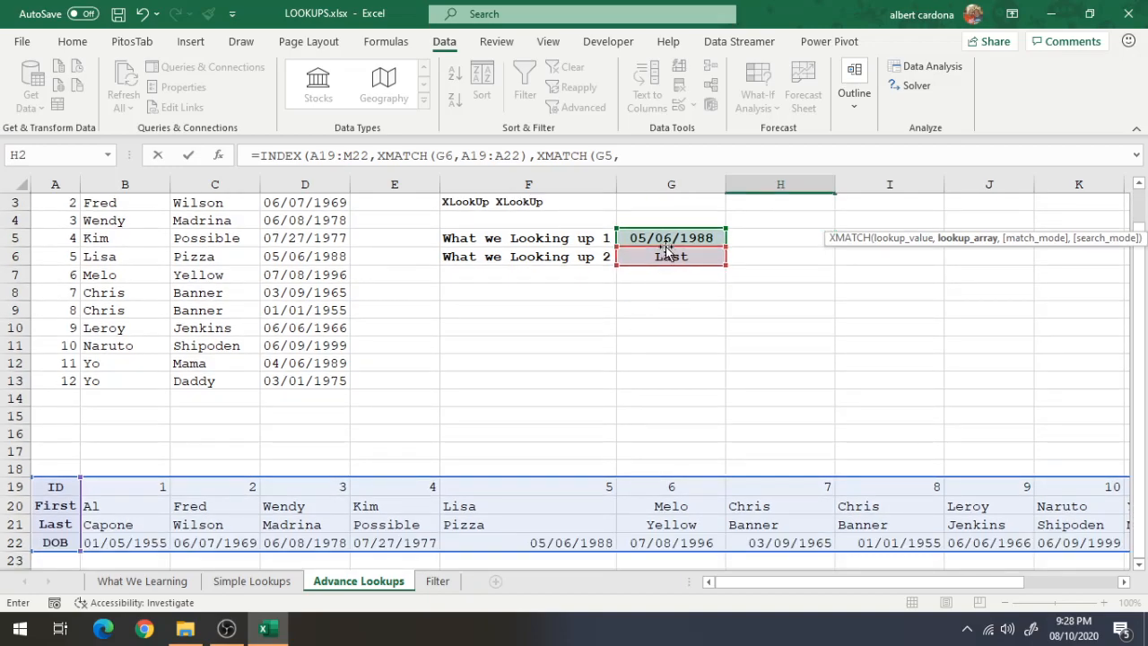
left_click(47, 542)
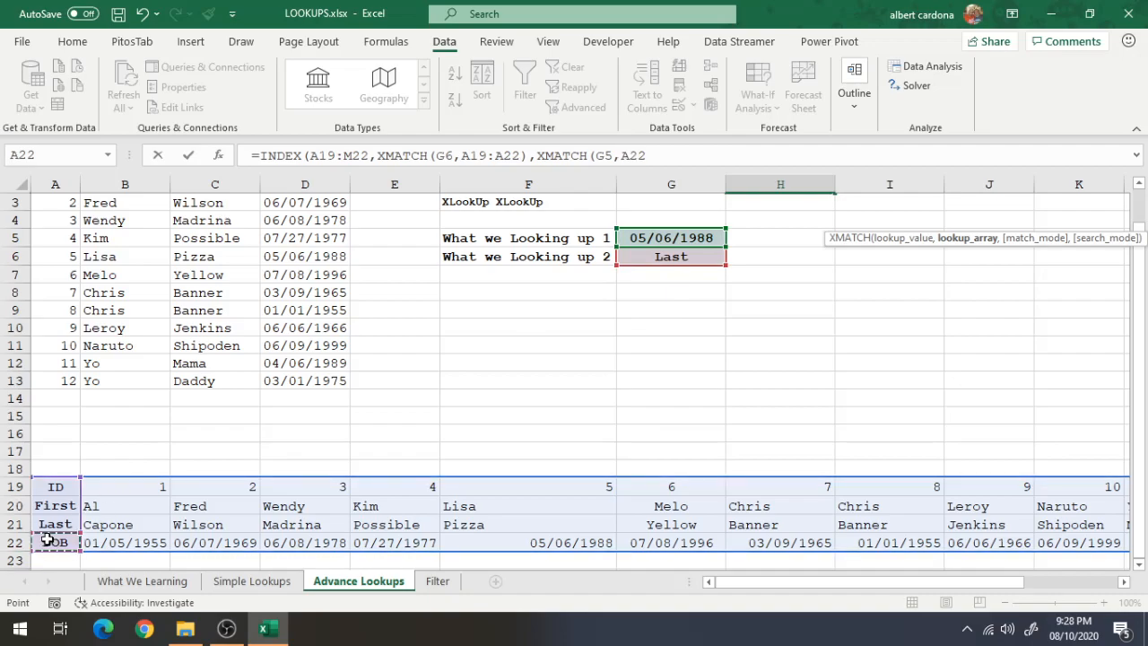
key("ctrl+shift+Right")
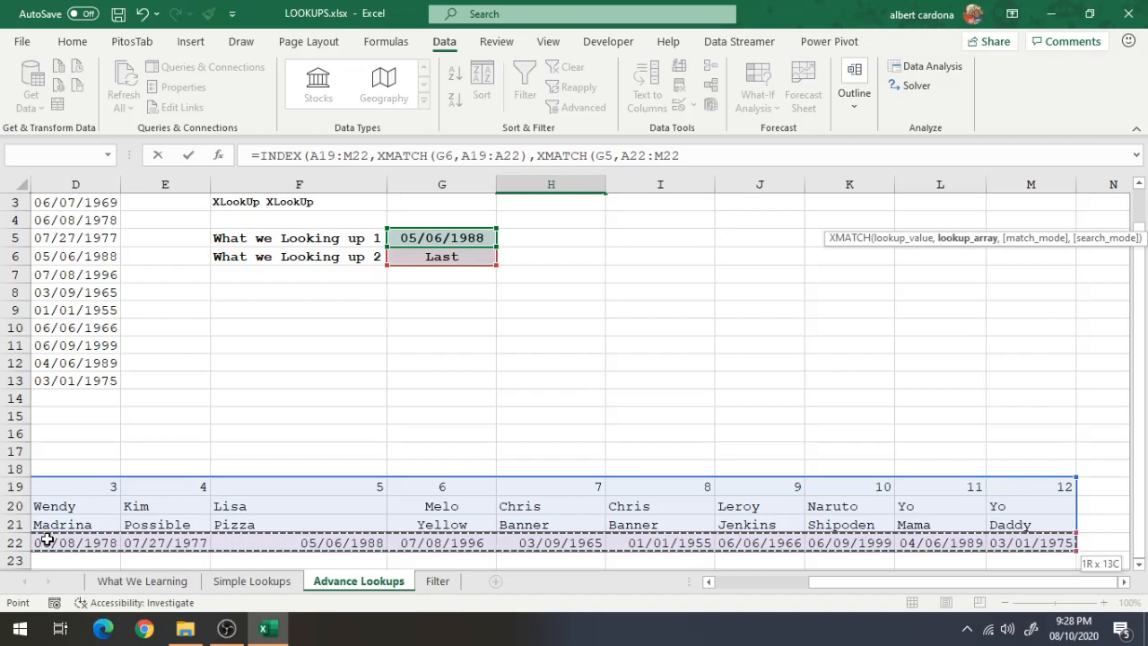
type("))")
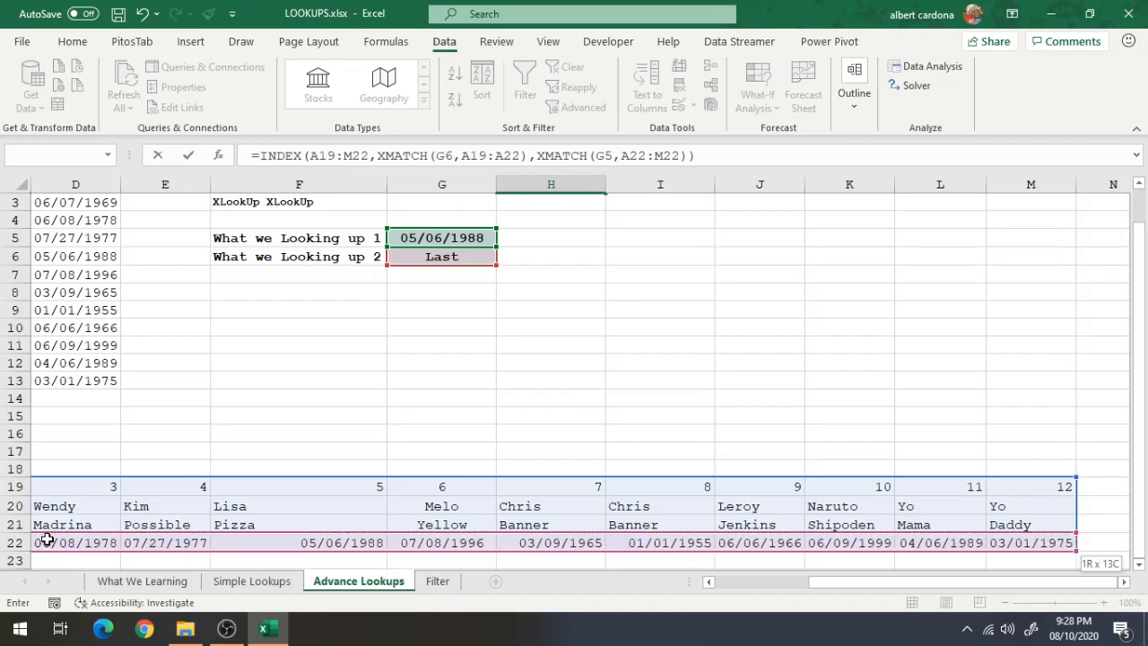
key("Return")
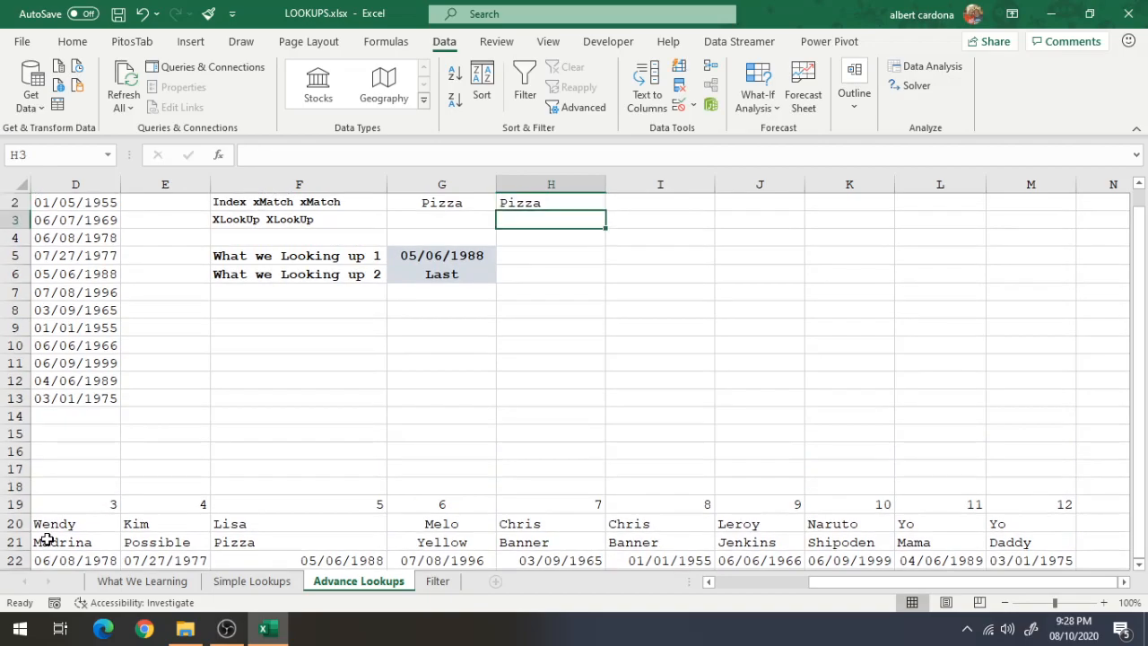
Set lookup cell G6 to ID and compare the Step 1 and Step 2 results in G2:H2.
key("Up")
key("Up")
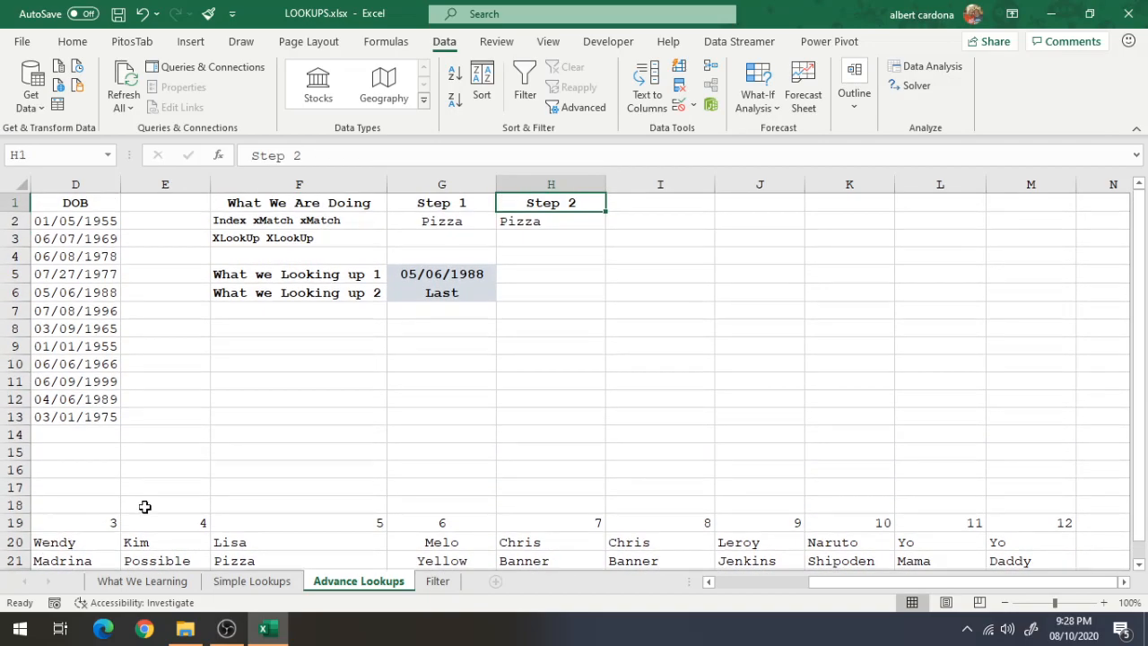
left_click(483, 276)
left_click(468, 297)
left_click(503, 294)
left_click(460, 308)
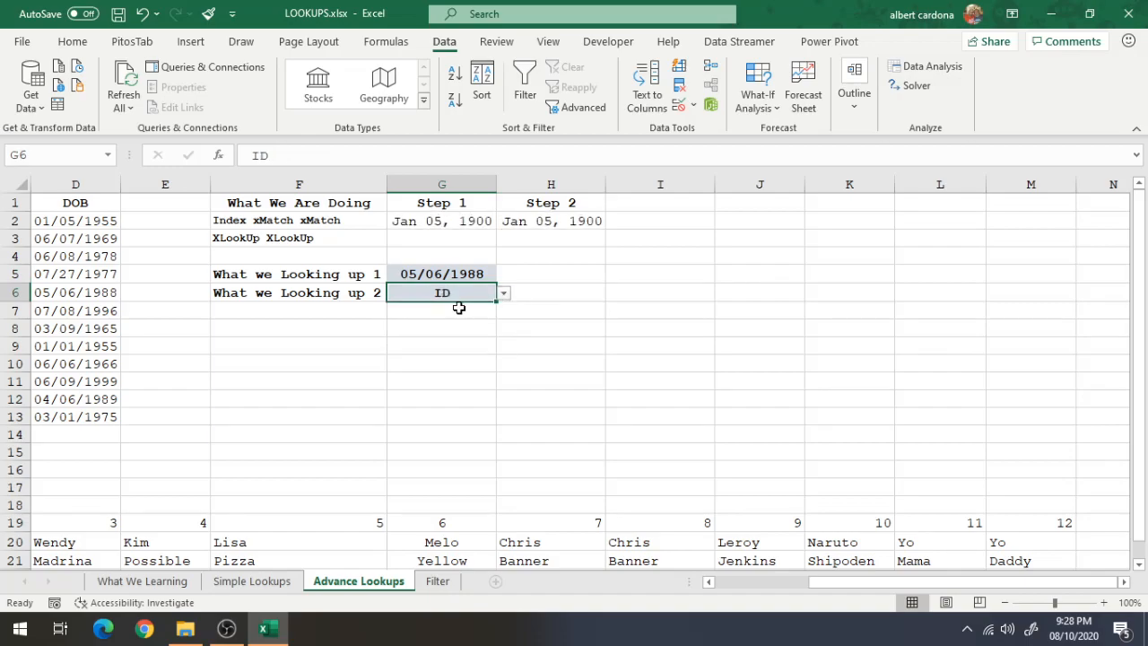
left_click(504, 294)
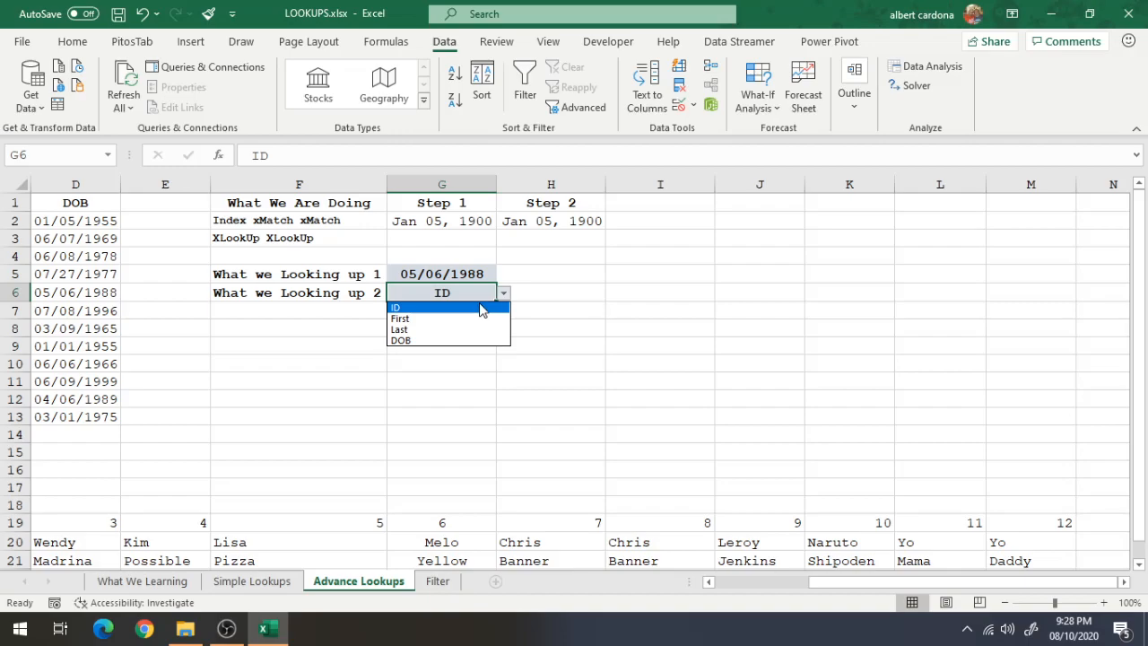
key("Escape")
left_click_drag(458, 228, 513, 224)
left_click(463, 292)
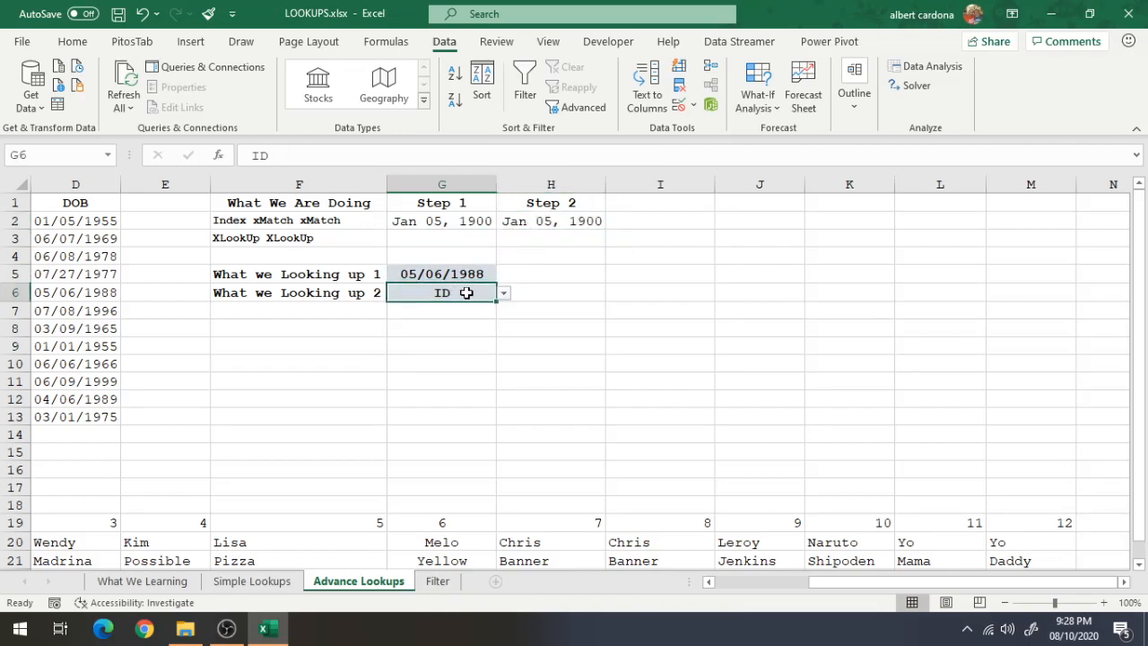
Choose the date of birth of record ID 8 in lookup cell G5 and set G6 to Last.
left_click(475, 271)
left_click(503, 276)
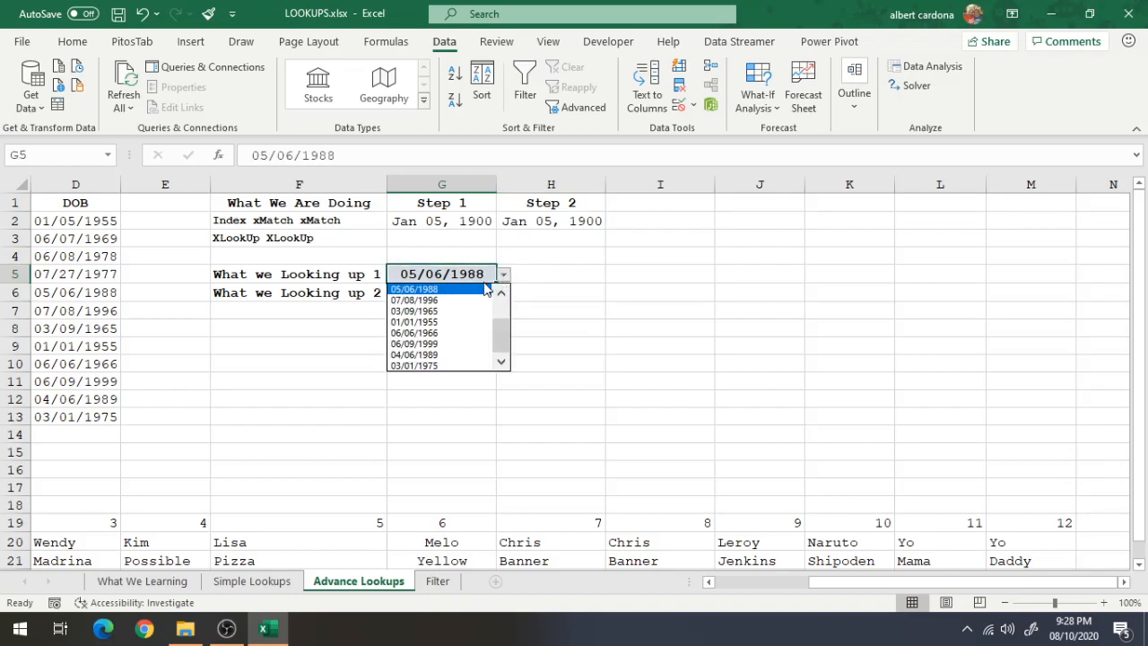
left_click(473, 321)
left_click(473, 293)
left_click(503, 297)
left_click(456, 328)
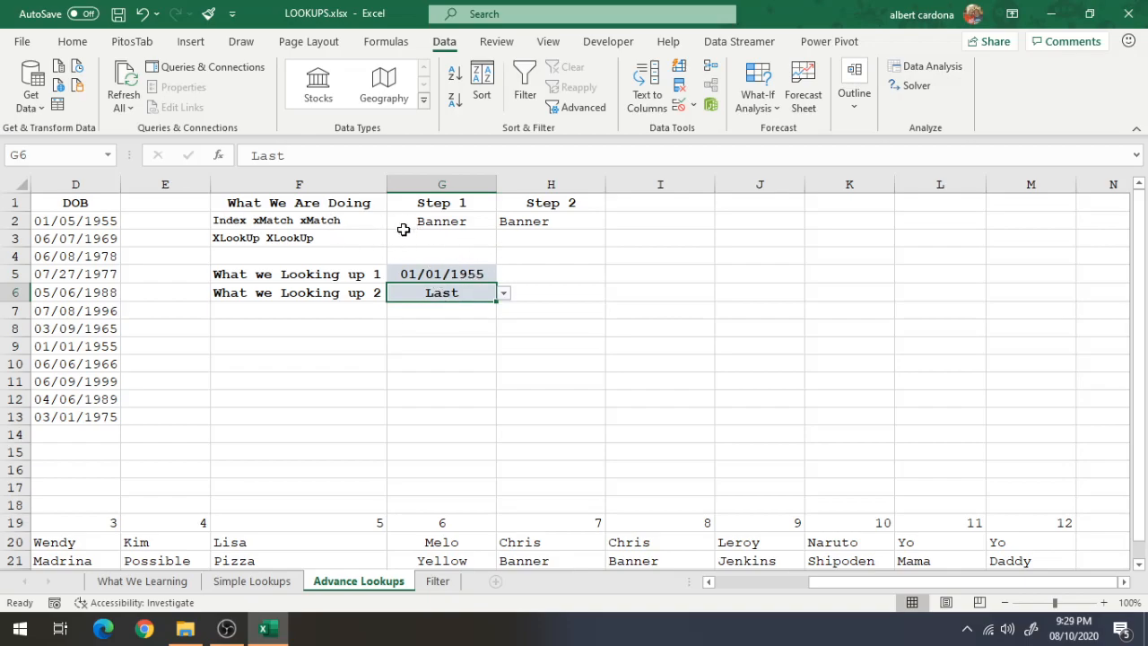
Start an XLOOKUP formula in G3 that looks up G5 in the vertical table's DOB column D1:D13.
left_click(448, 237)
type("=")
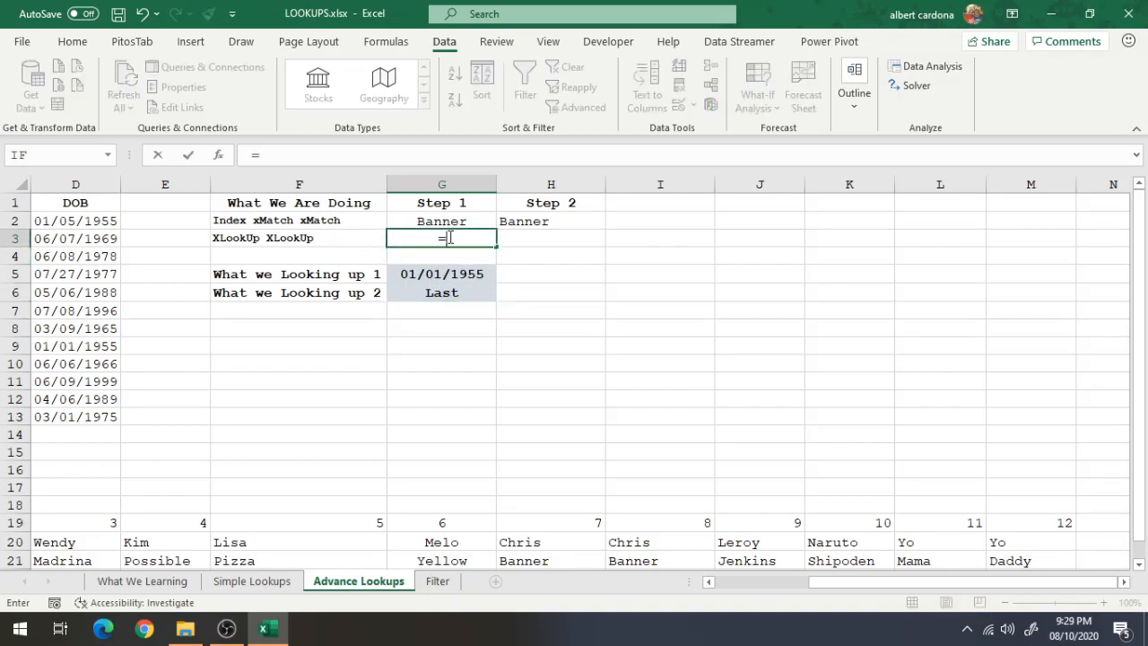
type("xl")
key("Tab")
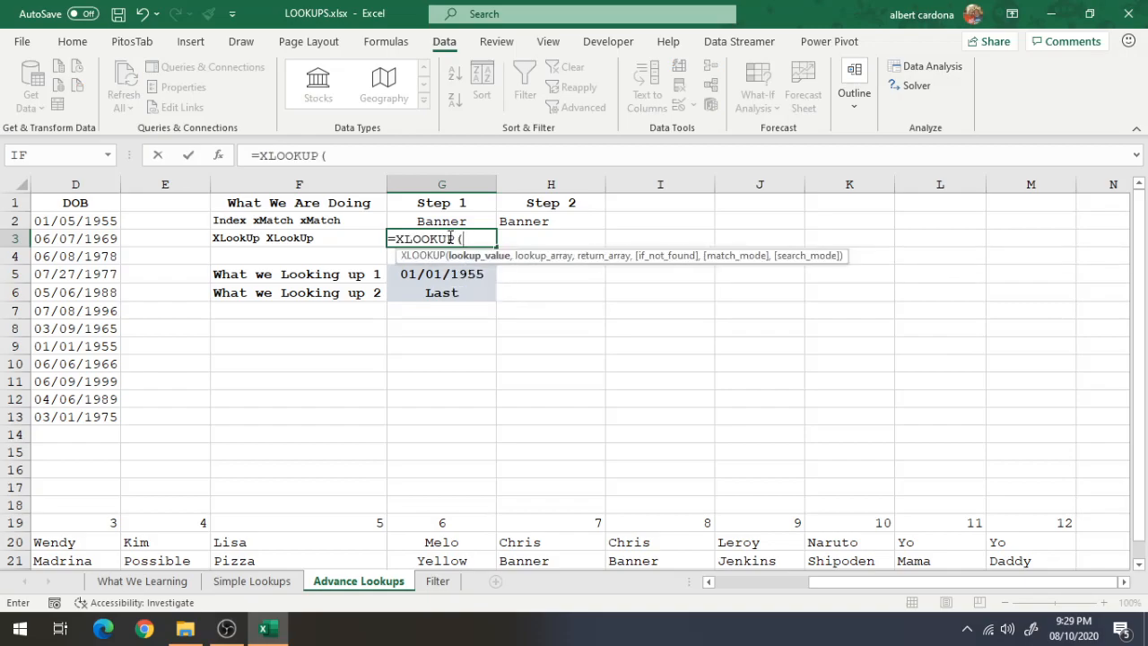
left_click(459, 275)
type(",")
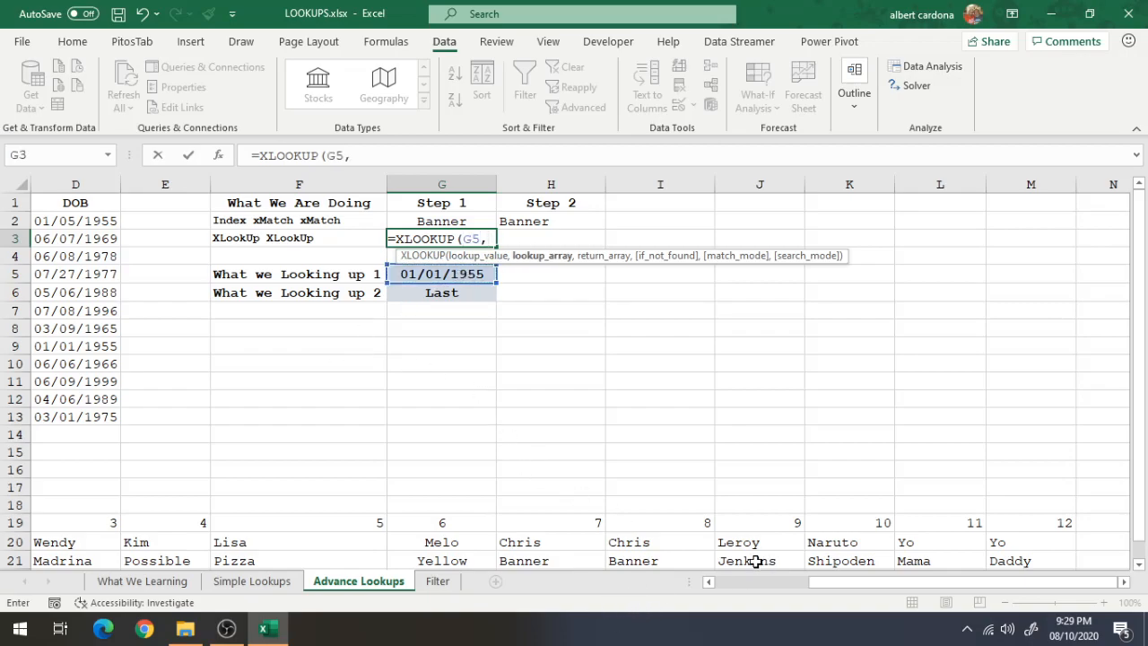
left_click(744, 586)
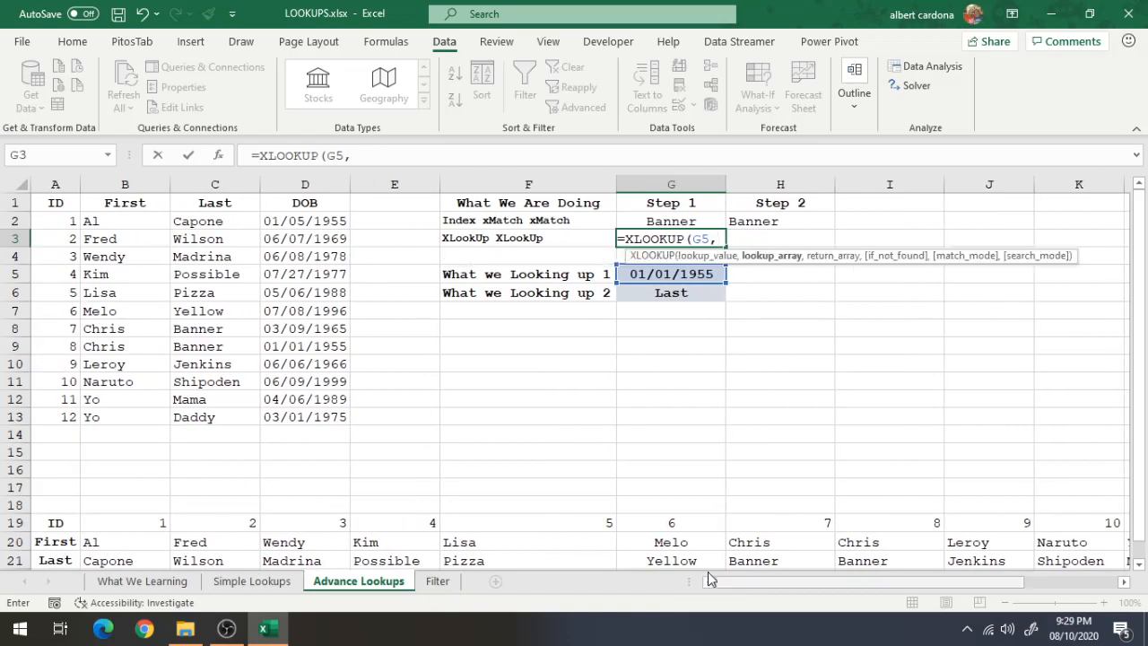
left_click(330, 206)
key("ctrl+shift+Down")
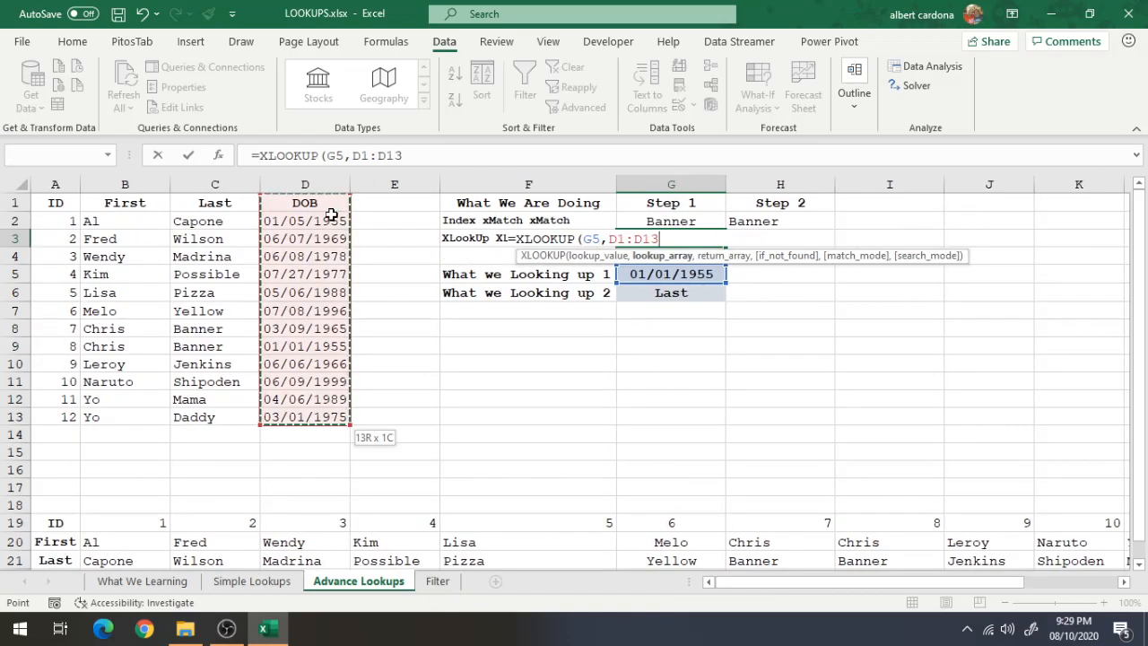
type(",")
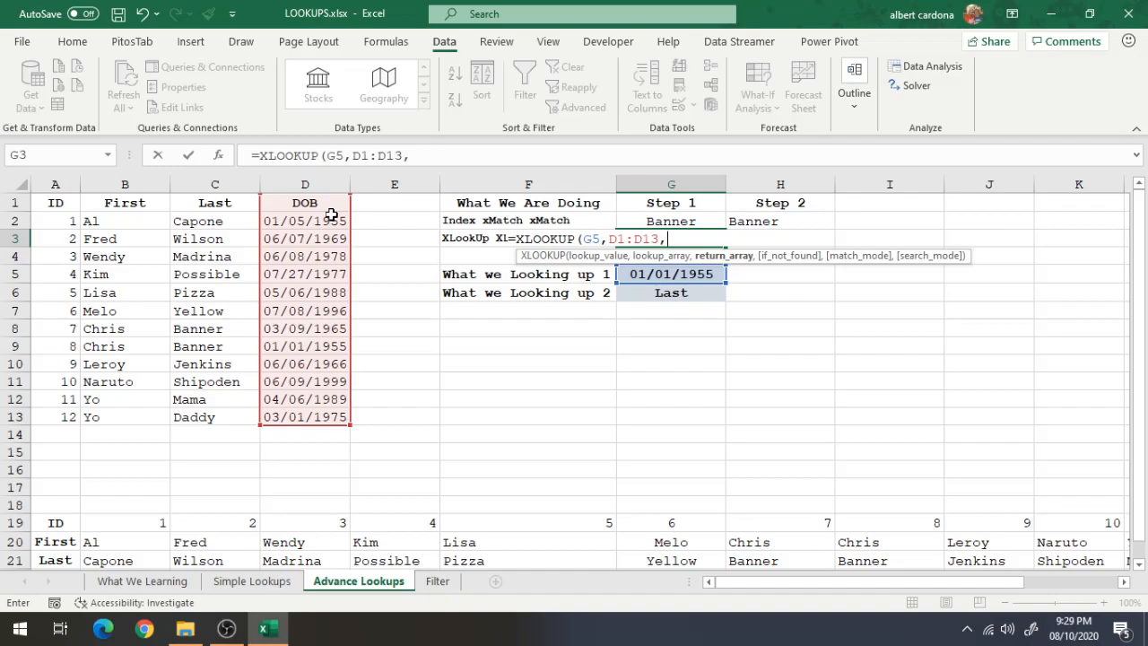
Nest a second XLOOKUP as the return array in the G3 formula, looking up G6 in the header row A1:D1.
type("x")
key("Tab")
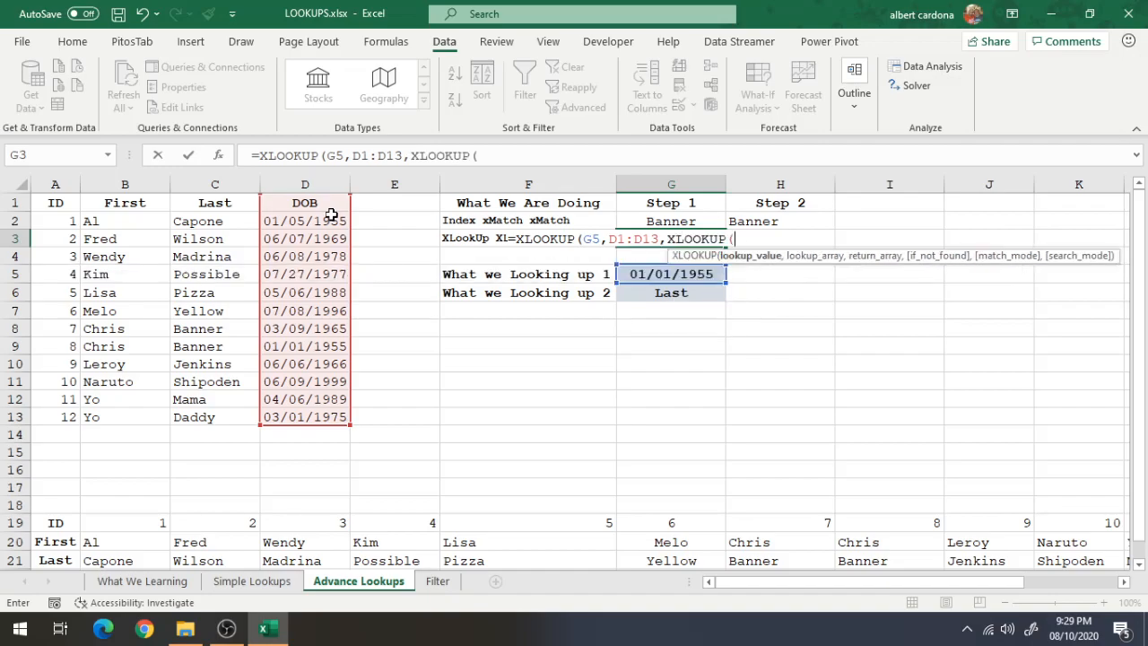
left_click(696, 293)
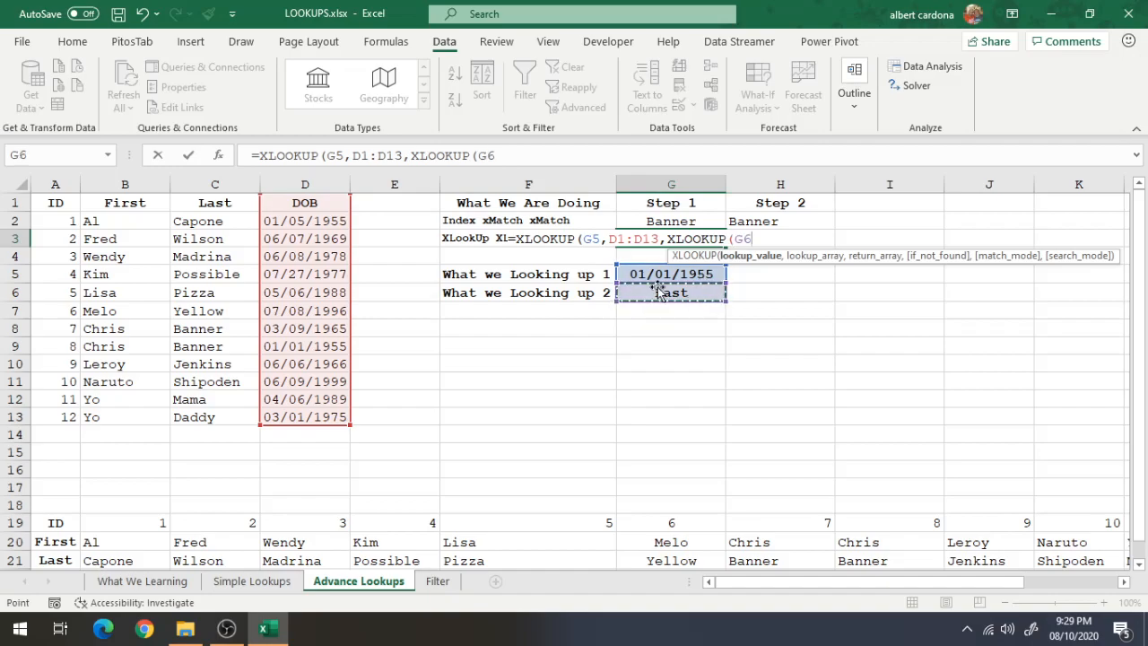
type(",")
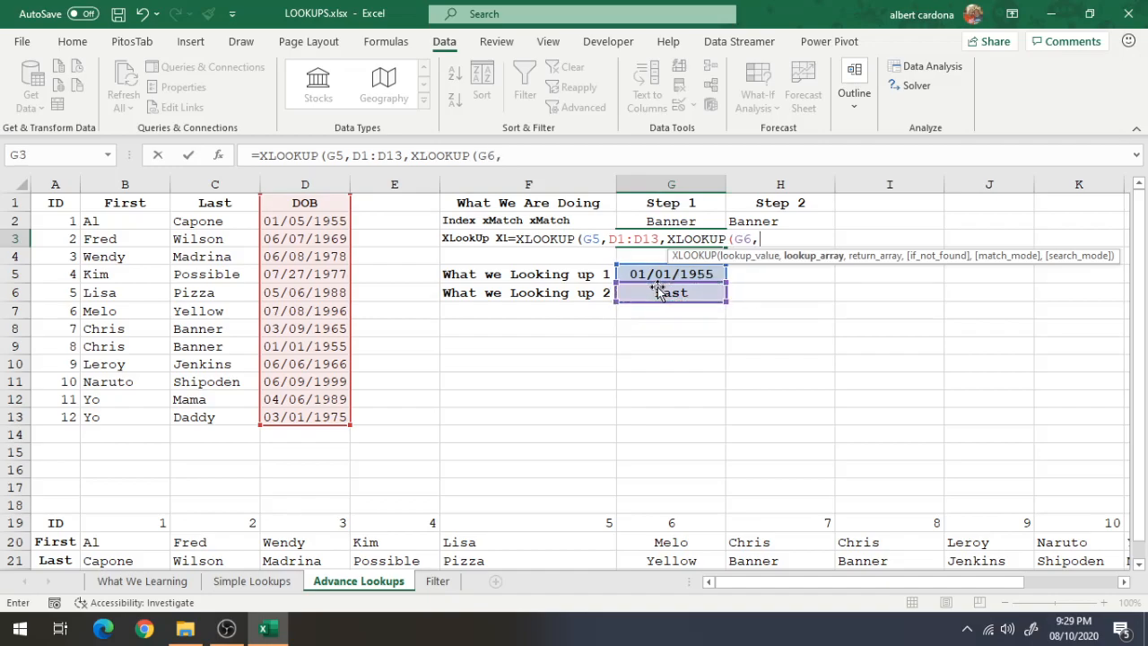
left_click_drag(60, 207, 282, 209)
type(",")
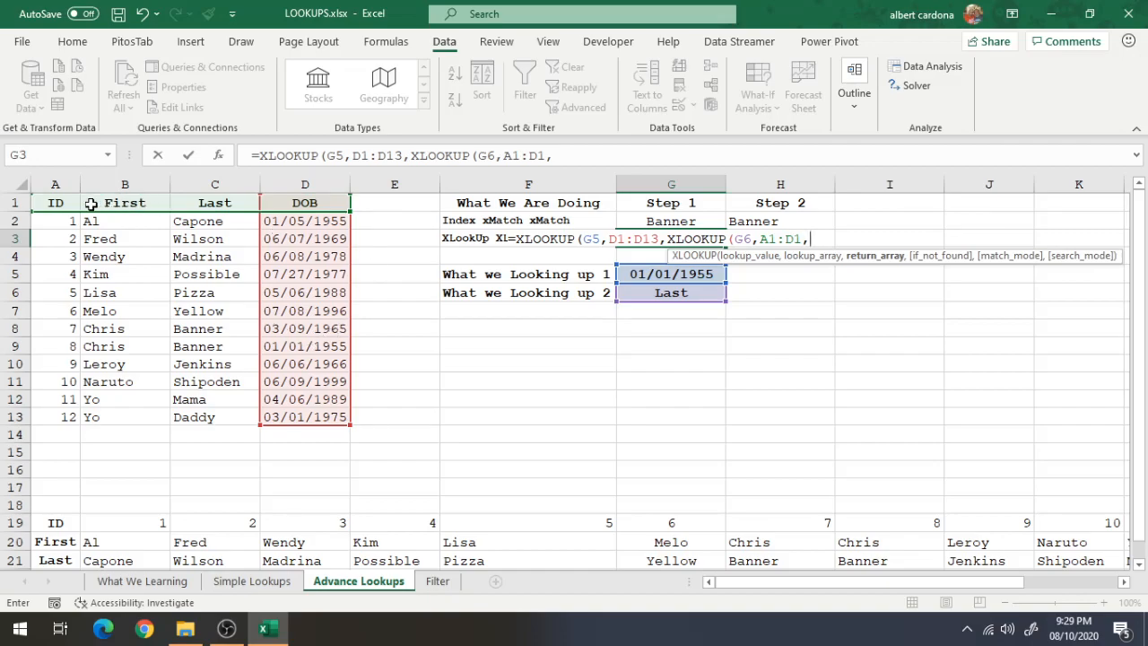
Give the nested XLOOKUP the whole vertical table A1:D13 as its return array and complete the G3 formula.
left_click(58, 198)
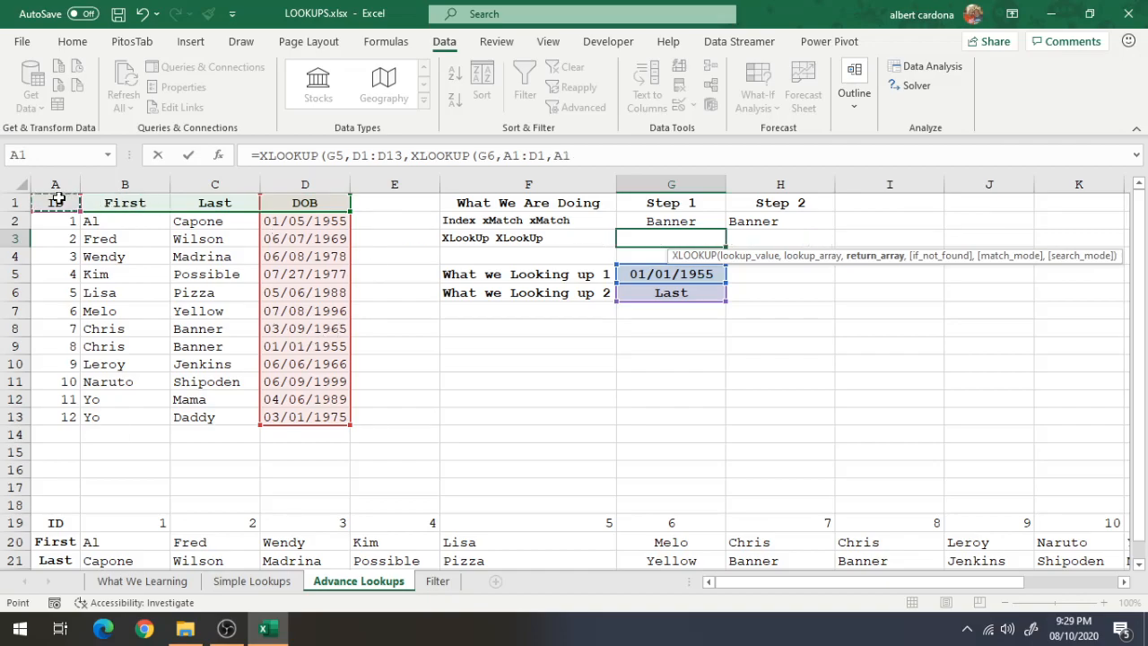
key("ctrl+shift+Down")
key("ctrl+shift+Right")
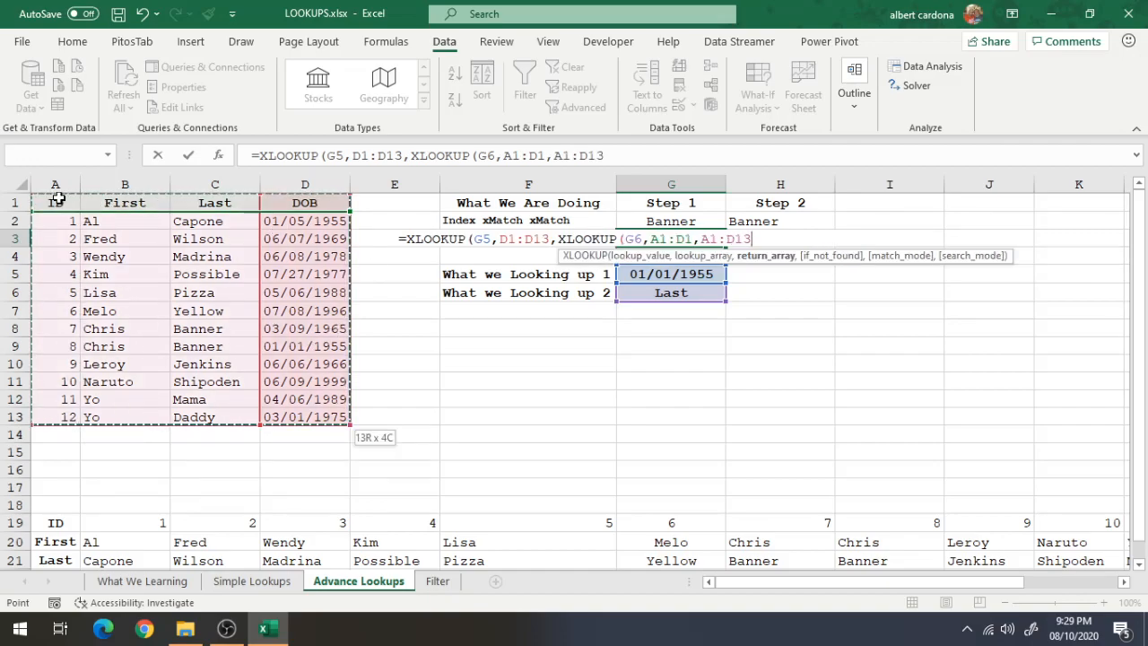
type("))")
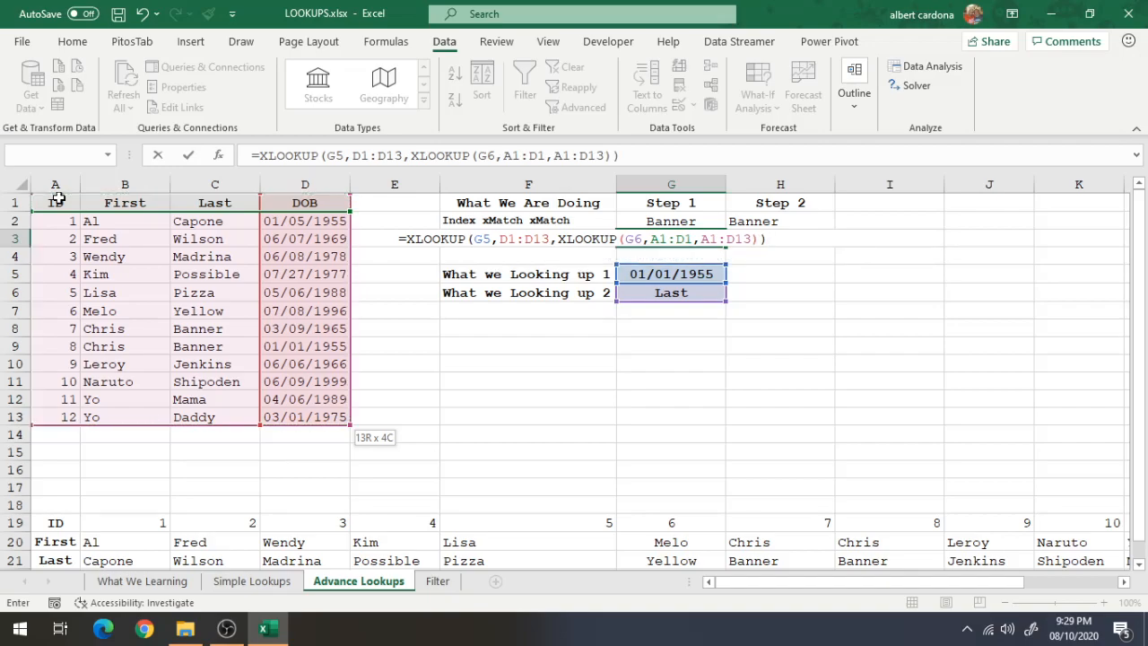
key("Return")
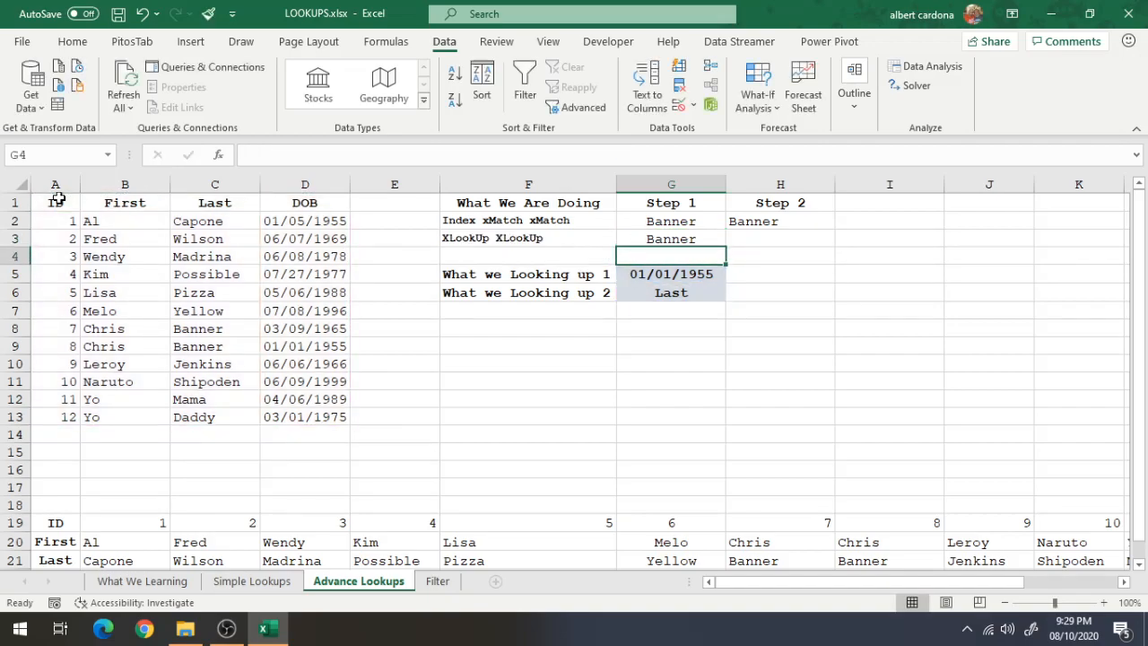
Test the lookup formulas by switching G6 to ID, First and finally DOB.
left_click(670, 299)
left_click(734, 294)
left_click(684, 307)
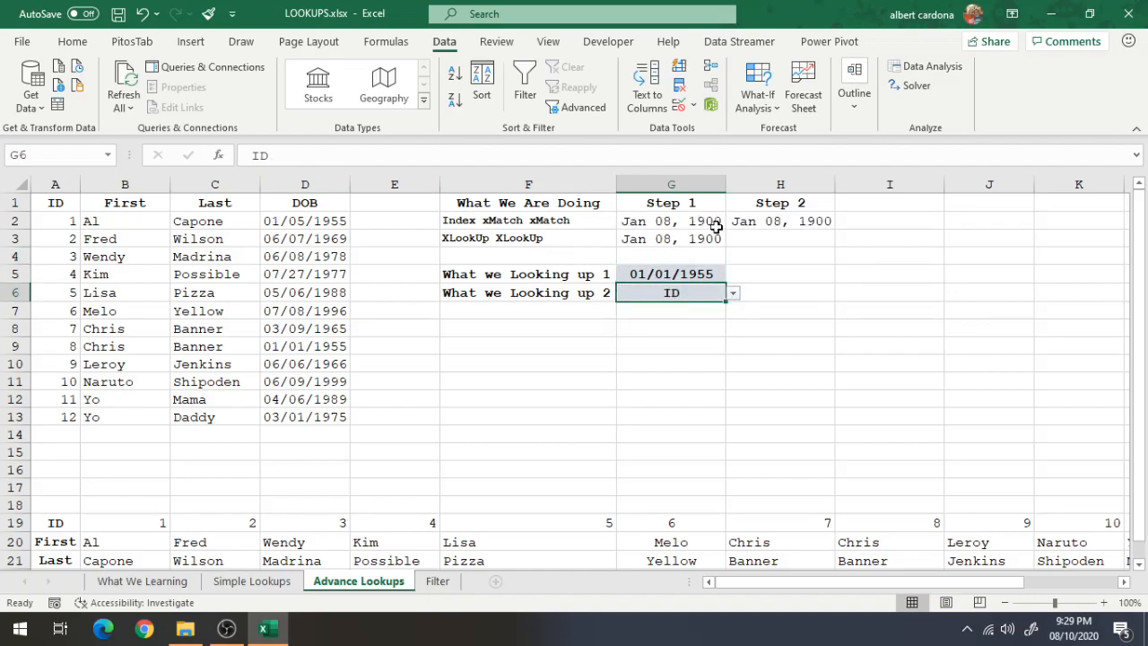
left_click(733, 294)
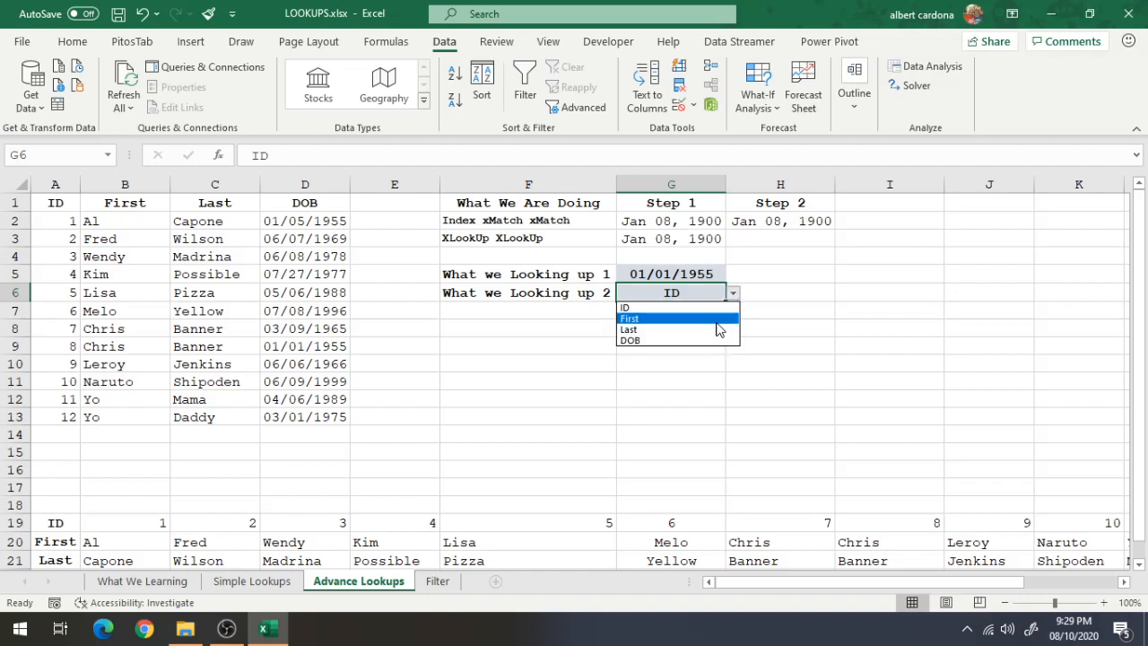
left_click(729, 315)
left_click(732, 309)
left_click(711, 294)
left_click(733, 294)
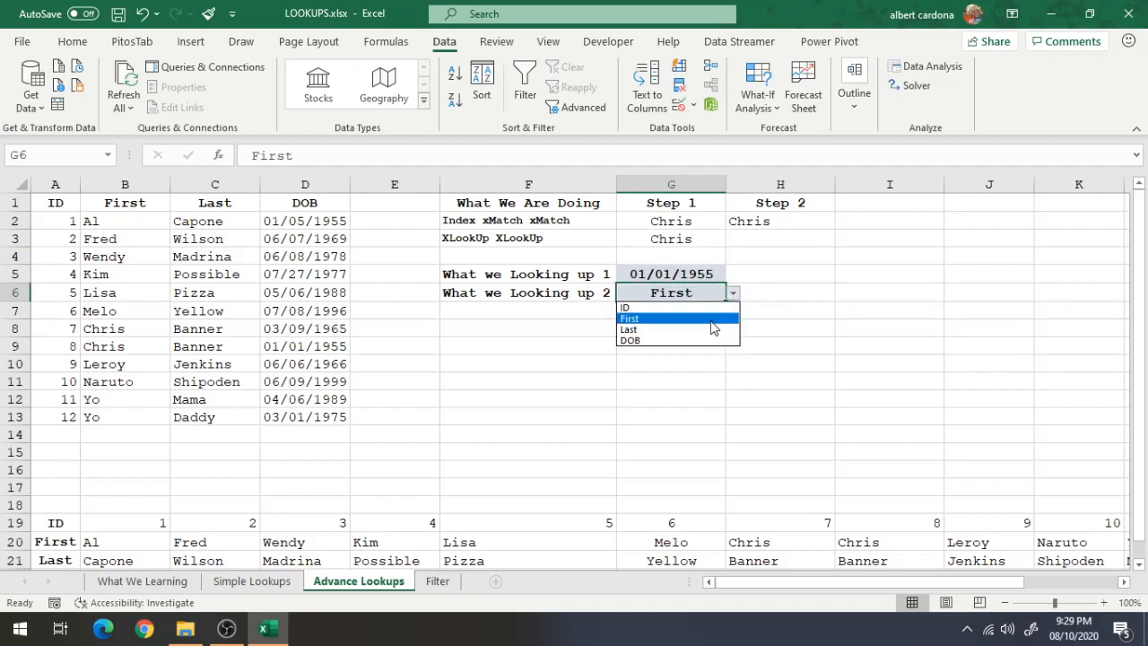
left_click(689, 342)
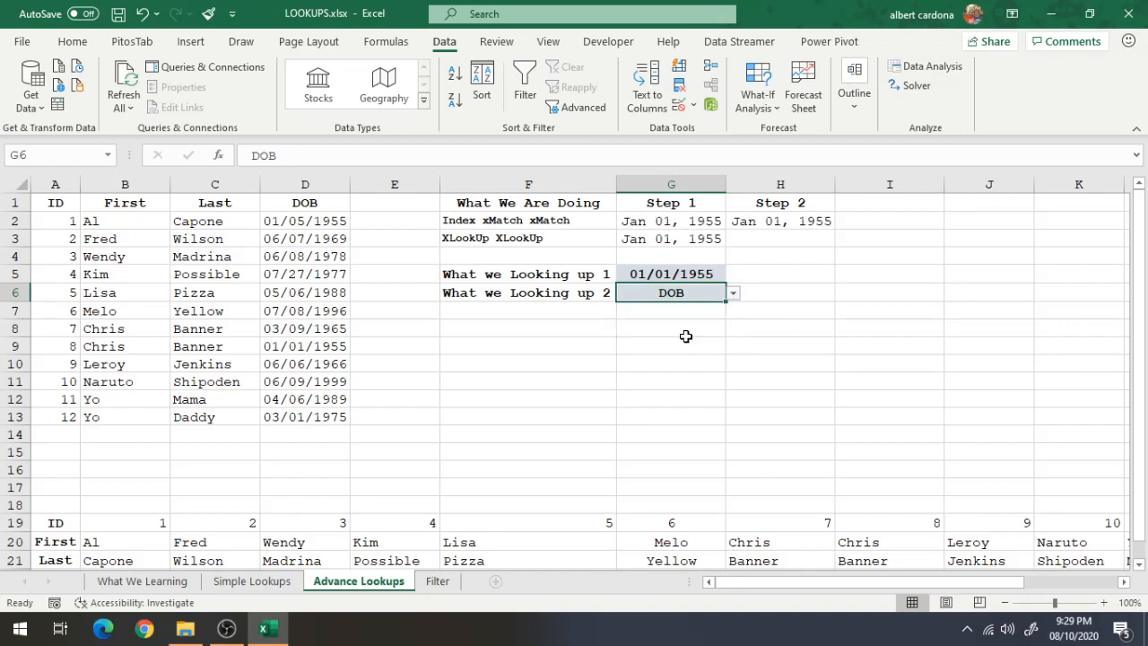
Choose the date of birth of record ID 10 in lookup cell G5.
left_click(708, 274)
left_click(737, 280)
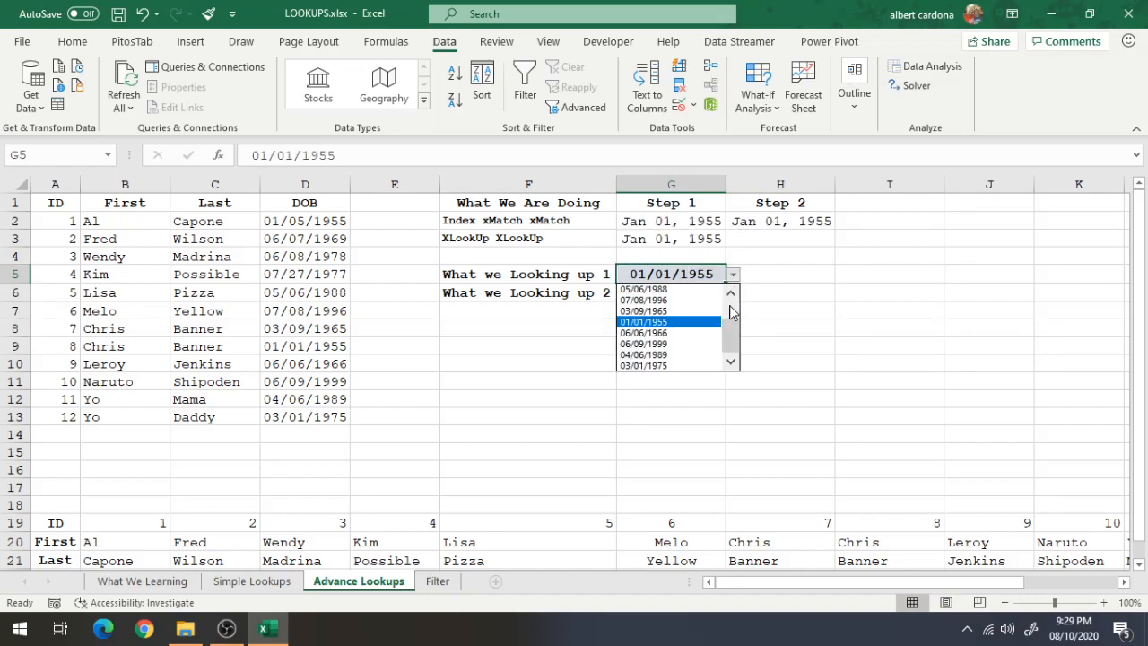
left_click(696, 344)
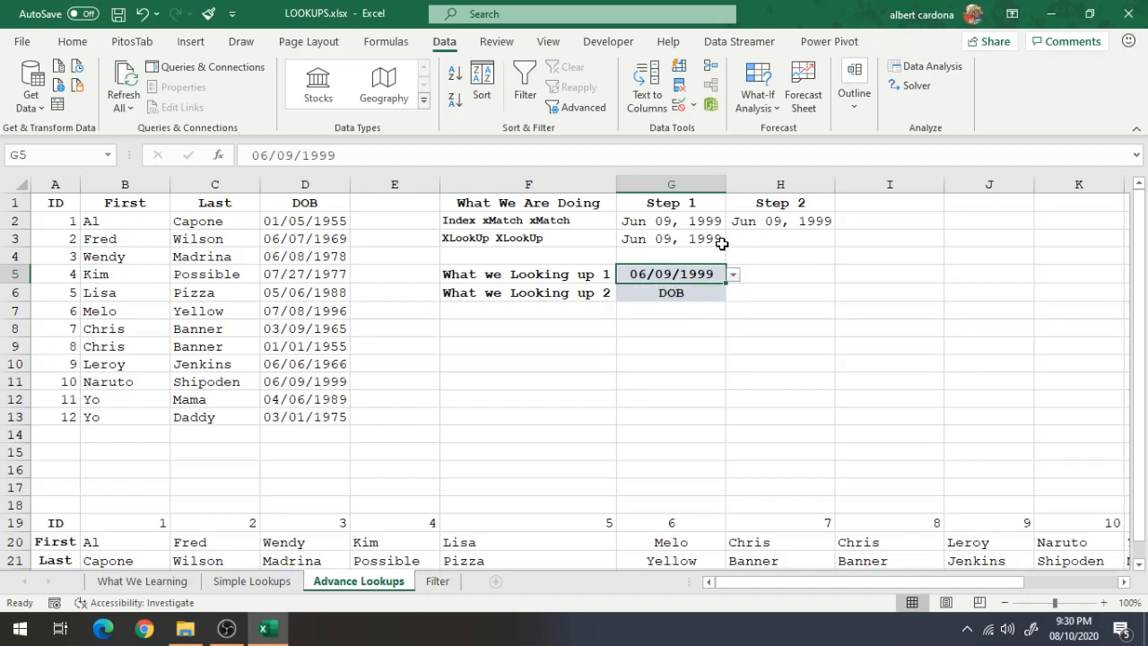
Switch lookup cell G6 to First and select the dates of birth in D2:D13 that the lookup searches.
key("Return")
left_click(733, 294)
left_click(712, 314)
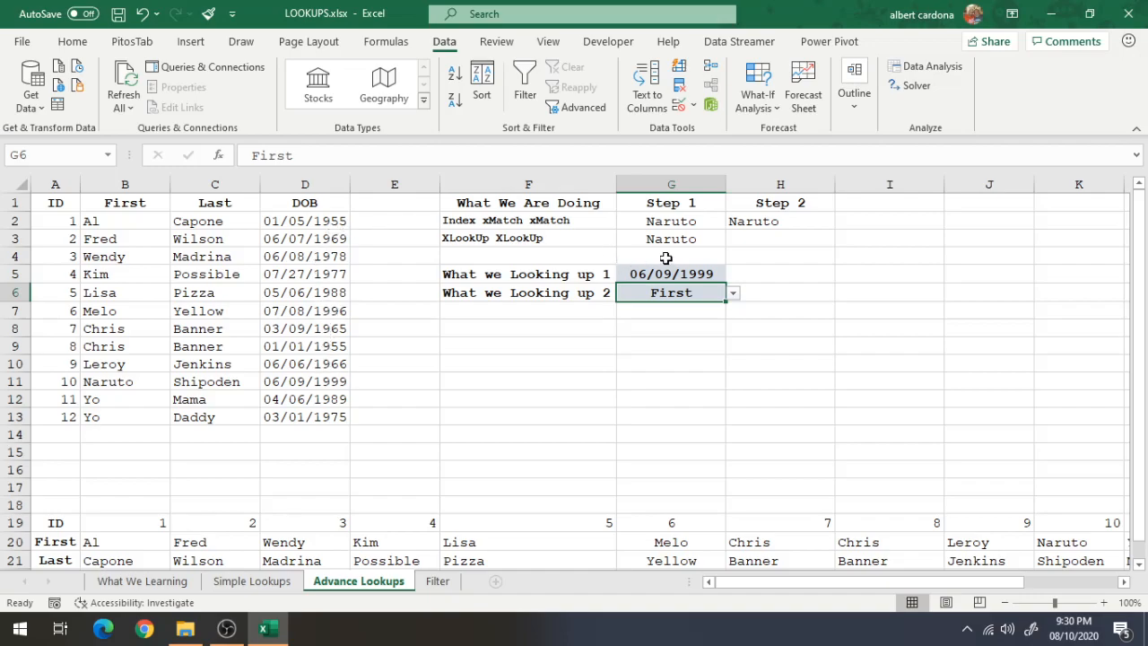
left_click_drag(316, 224, 311, 417)
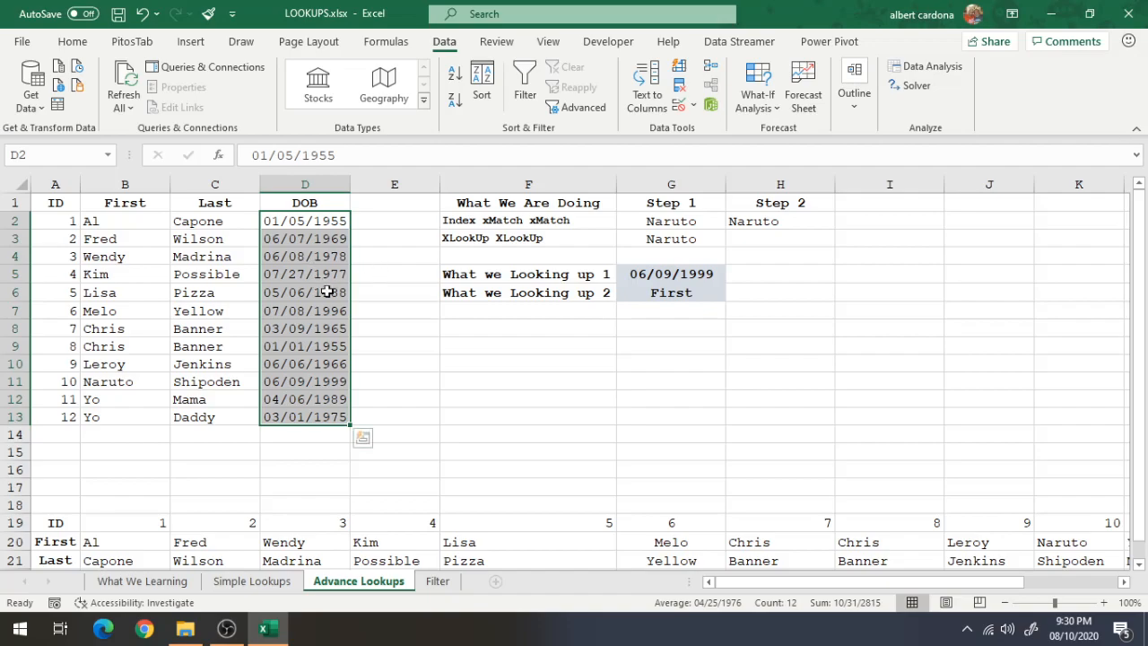
Start an XLOOKUP formula in H3 that looks up G6 in the horizontal table's row headers A19:A22.
left_click(758, 243)
type("=")
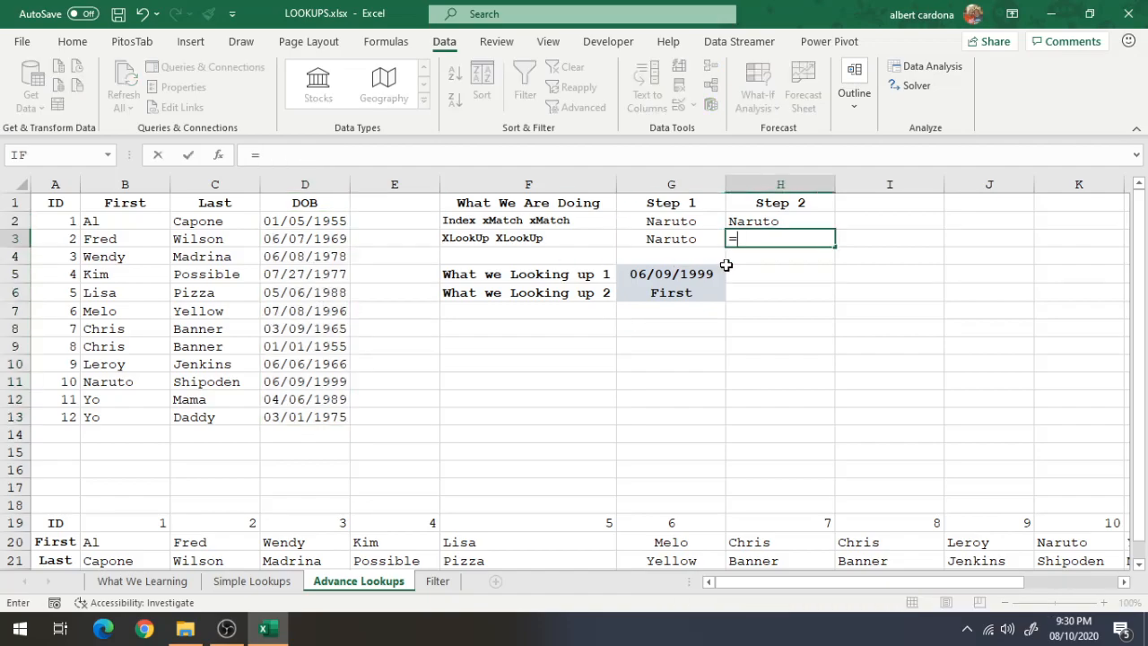
type("xl")
key("Tab")
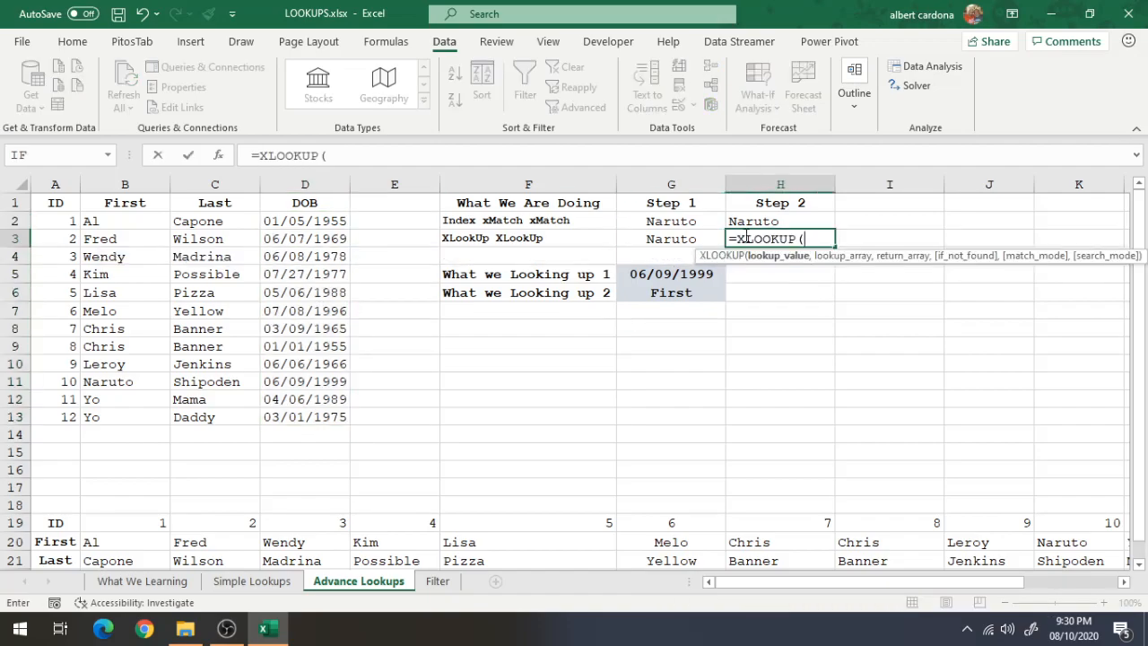
left_click(672, 302)
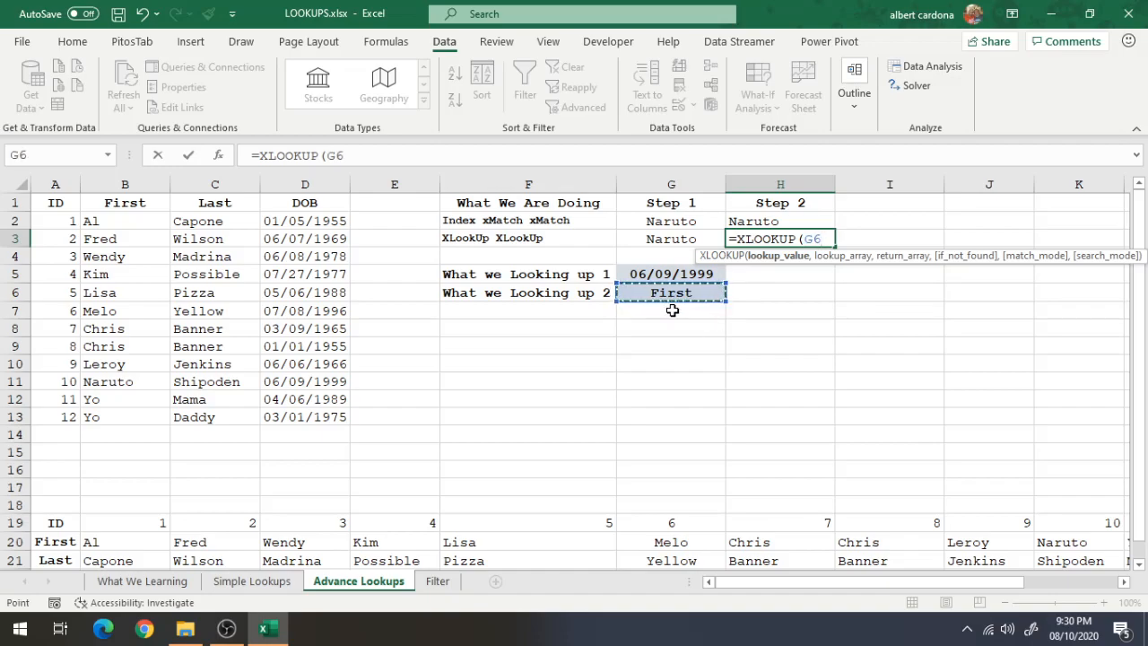
type(",")
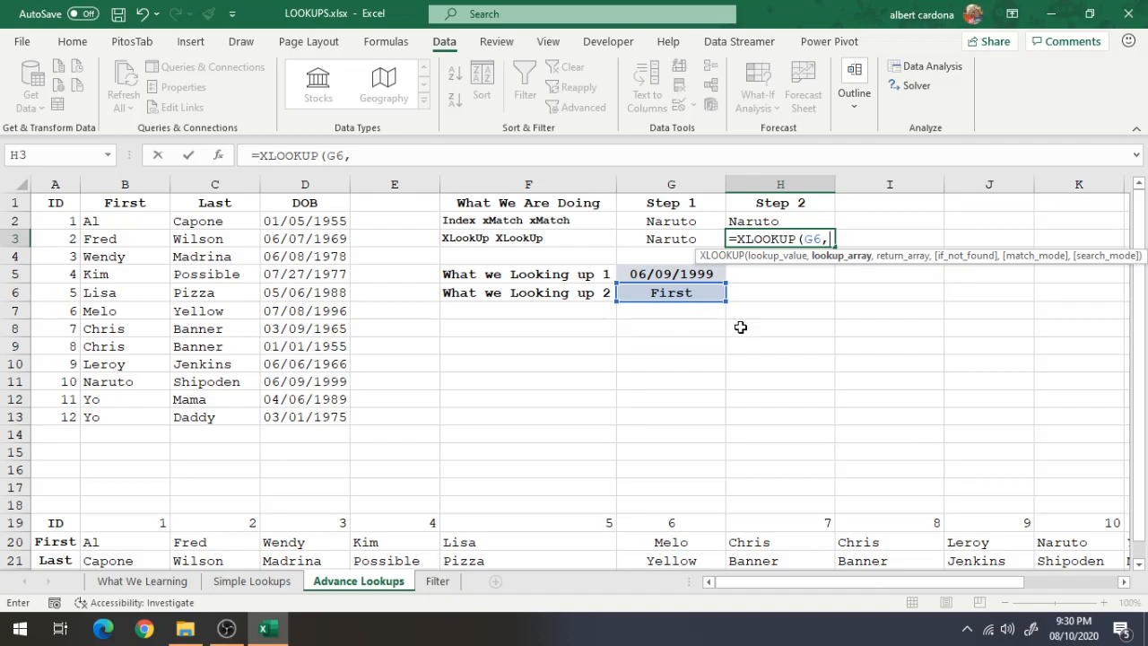
scroll(158, 486, "down", 1)
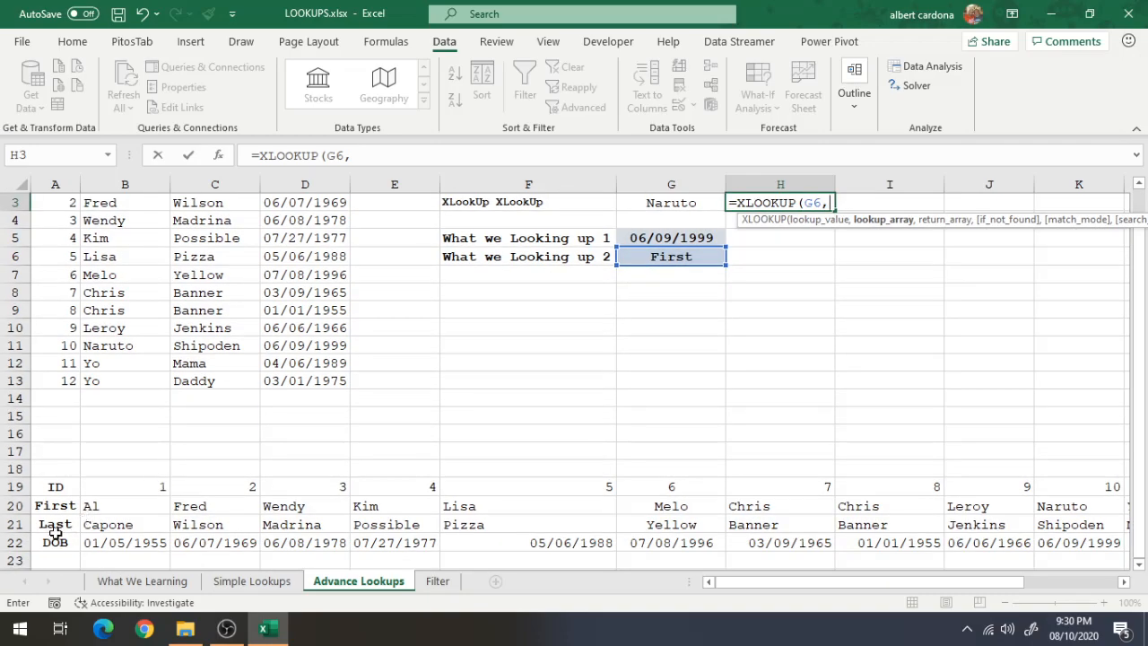
left_click(58, 489)
left_click_drag(70, 499, 62, 542)
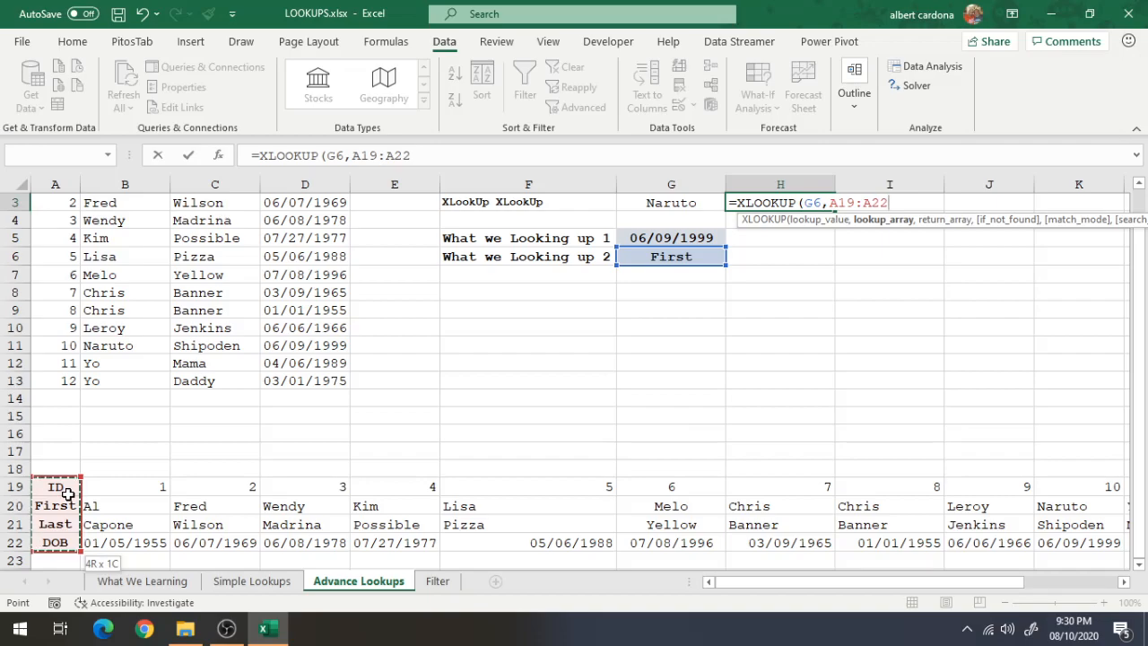
type(",")
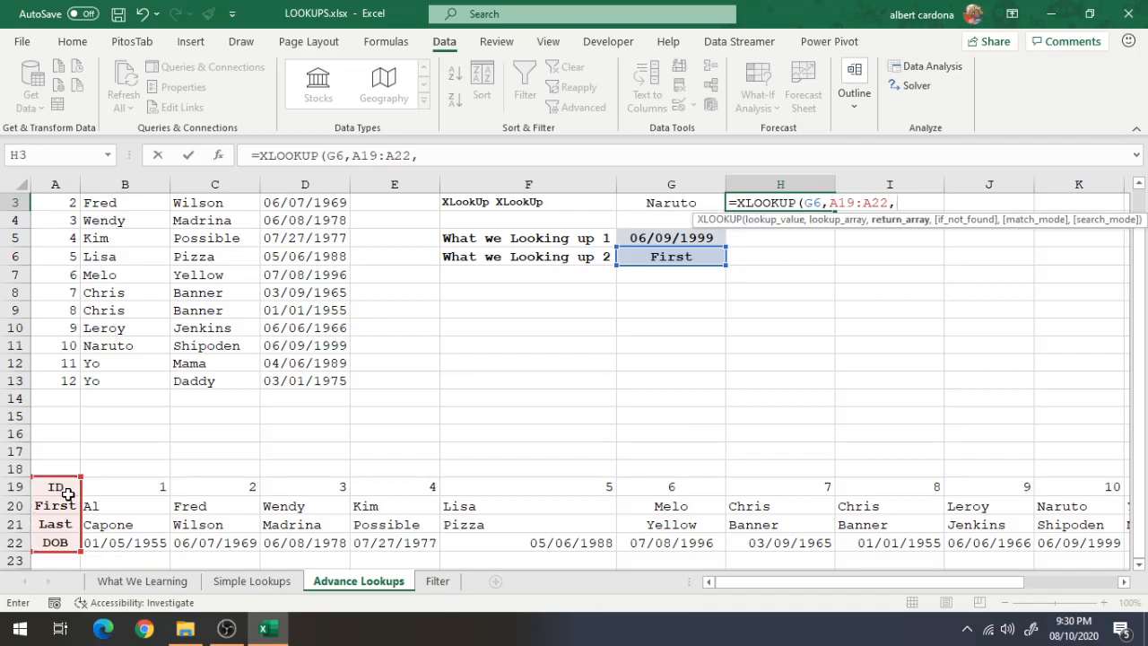
Nest a second XLOOKUP as the return array in the H3 formula, looking up G5 in the DOB row A22:M22.
type("XLOOKUP(")
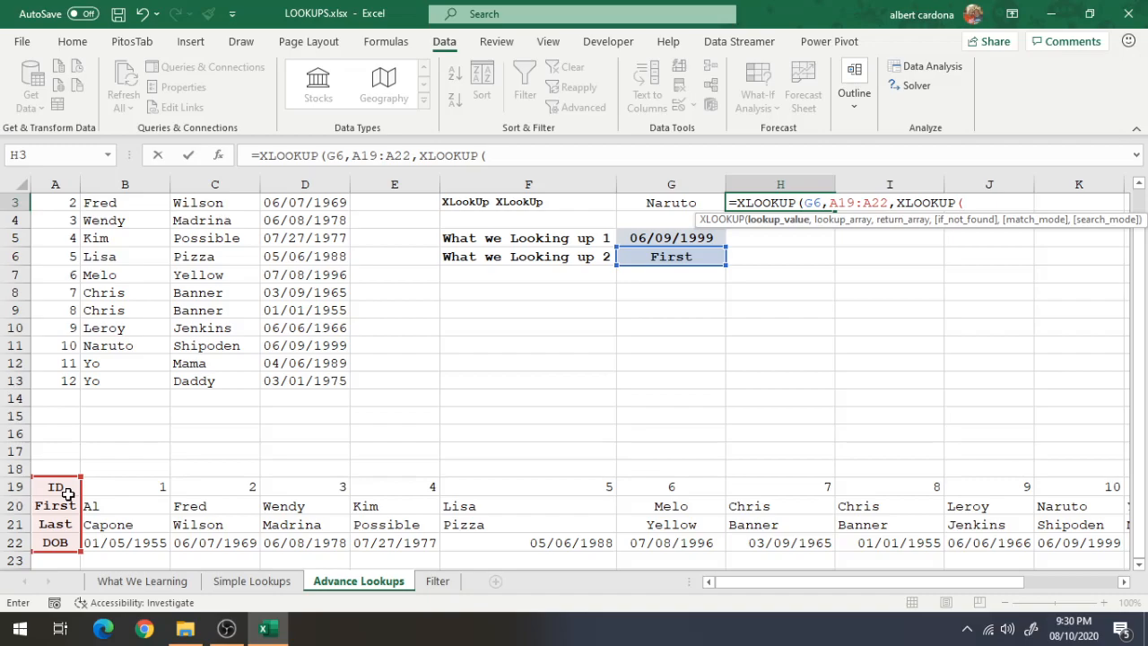
left_click(659, 236)
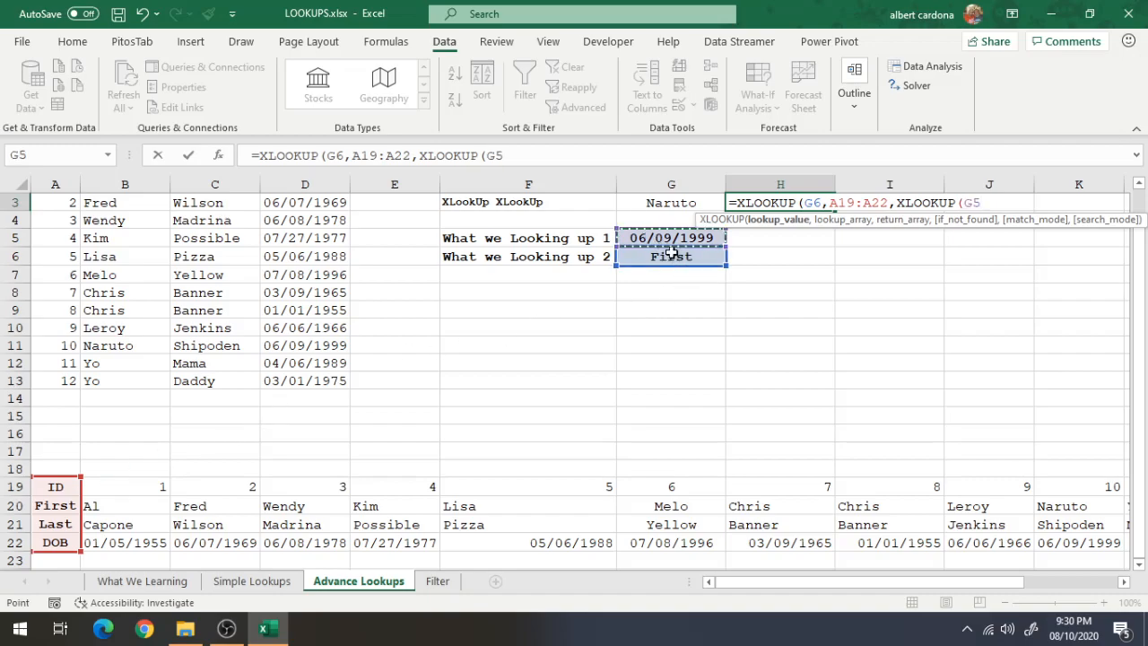
type(",")
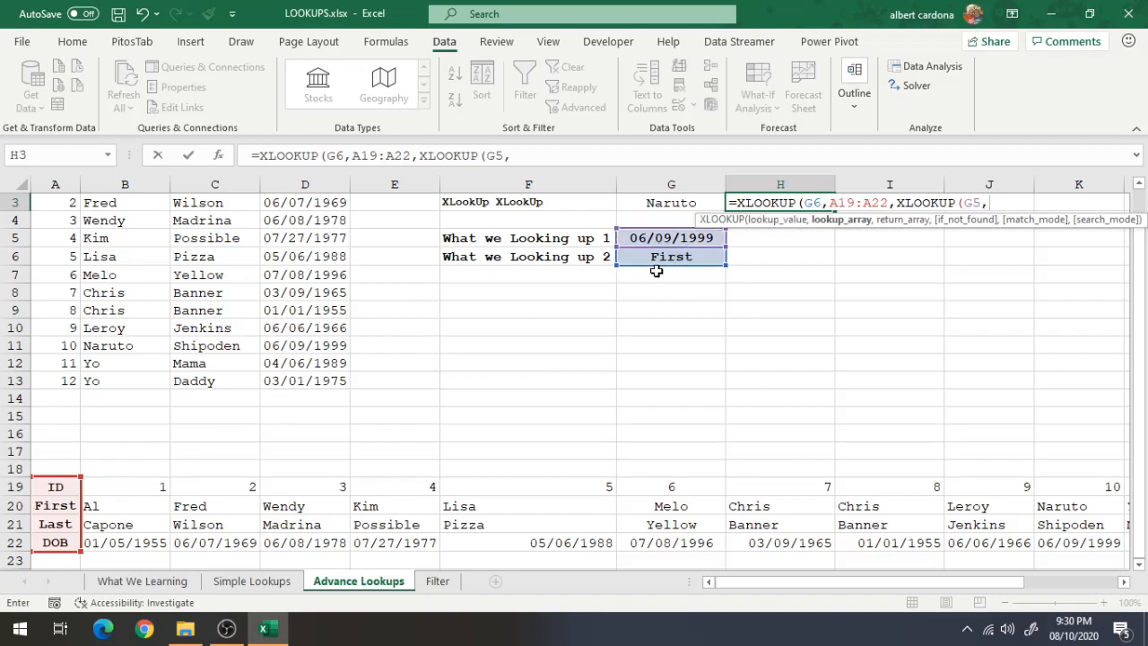
left_click(51, 544)
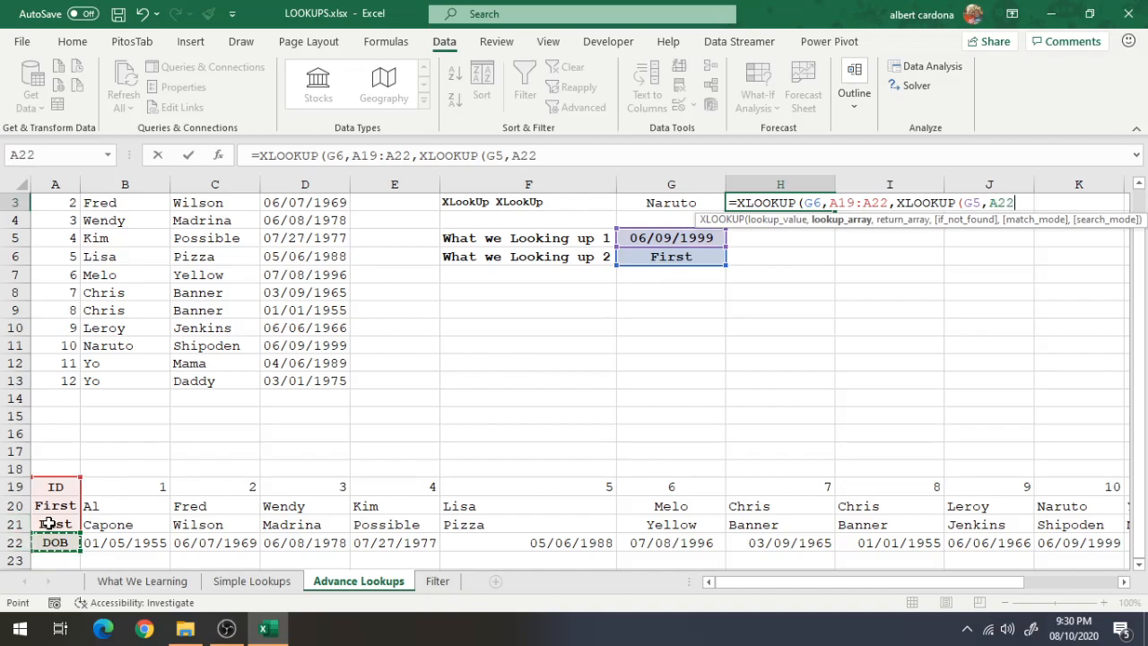
key("ctrl+shift+Right")
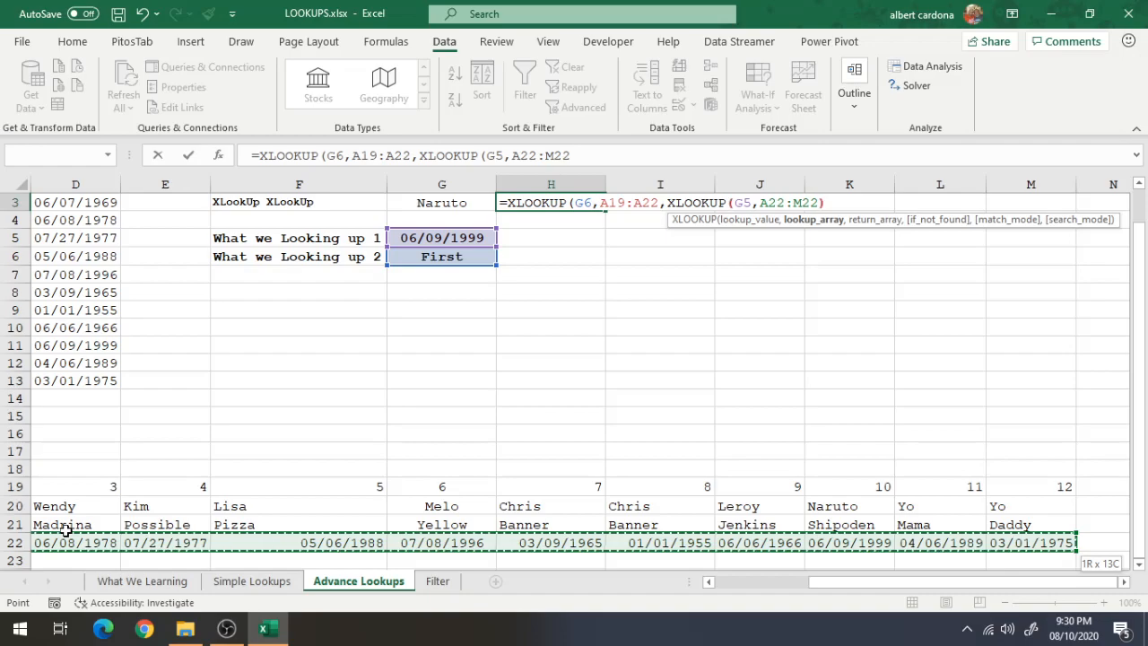
type(")")
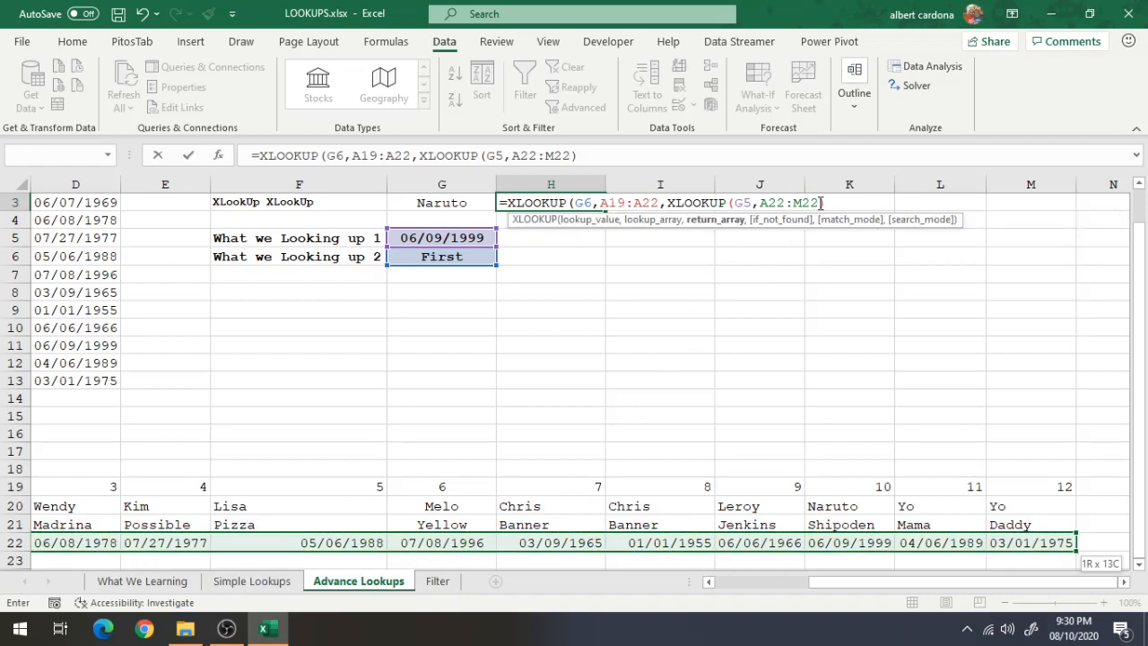
left_click(820, 203)
type(",")
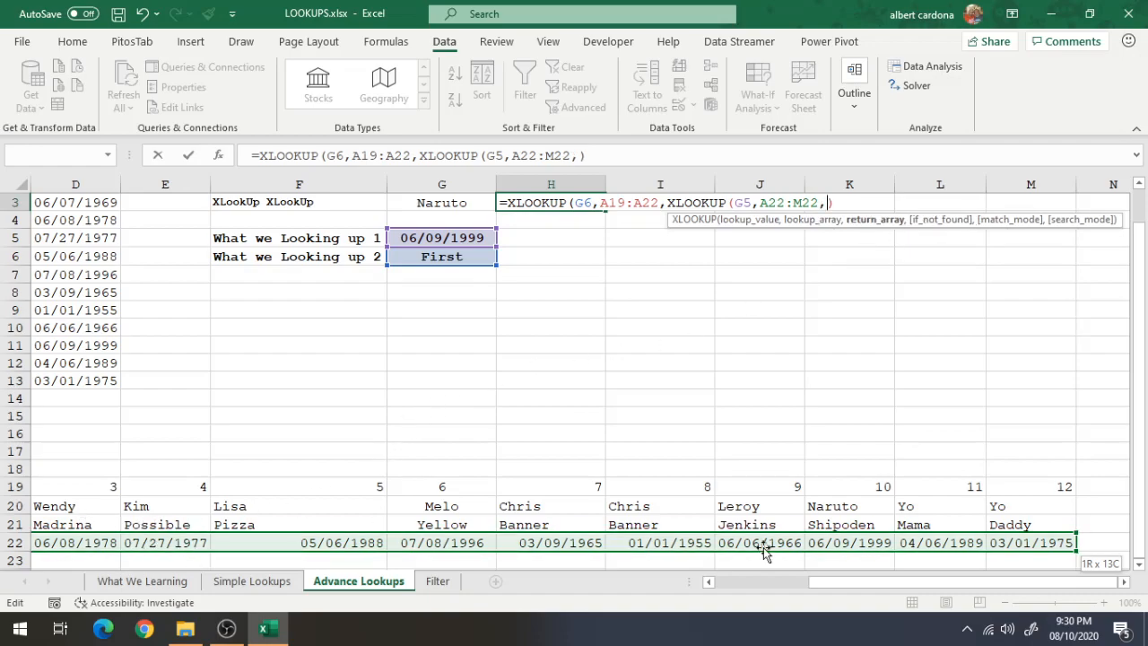
Give the nested XLOOKUP the whole horizontal table A19:M22 as its return array, complete the H3 formula and accept the parenthesis correction.
left_click(1053, 490)
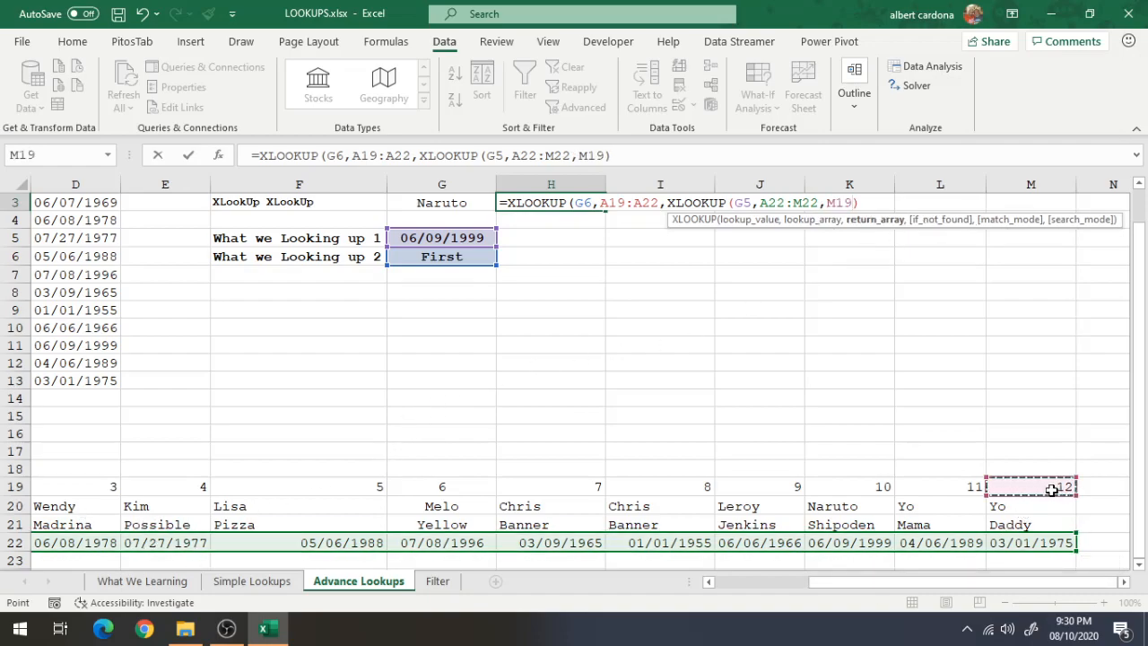
key("ctrl+shift+Right")
key("ctrl+shift+Left")
key("ctrl+shift+Down")
key("ctrl+shift+Left")
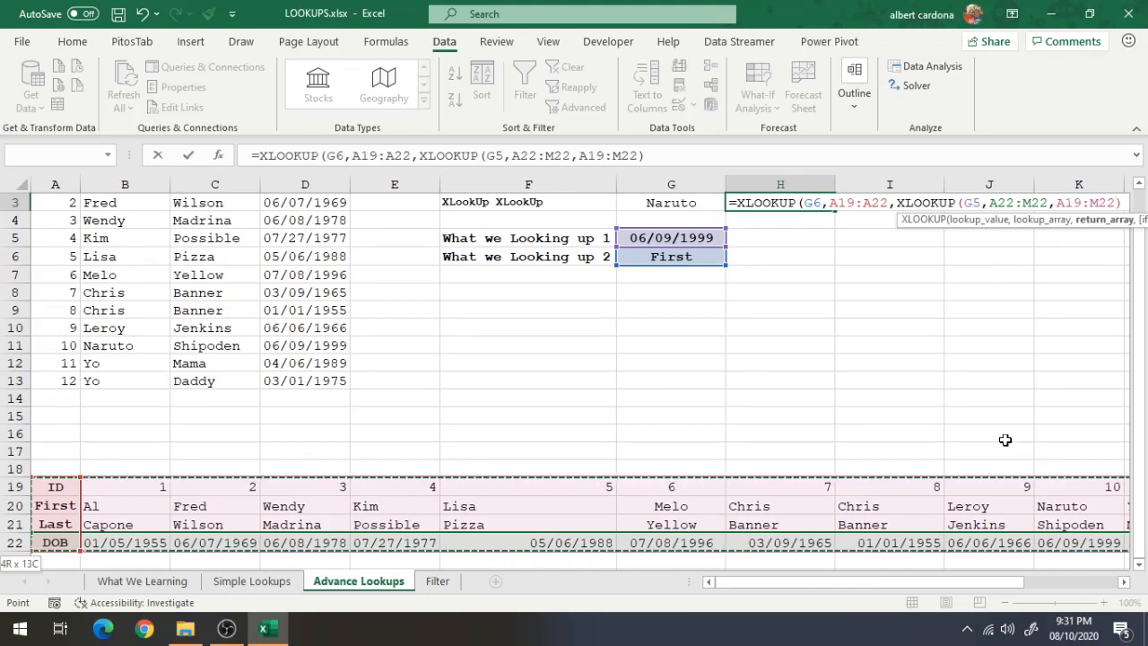
type("))")
key("Return")
key("Return")
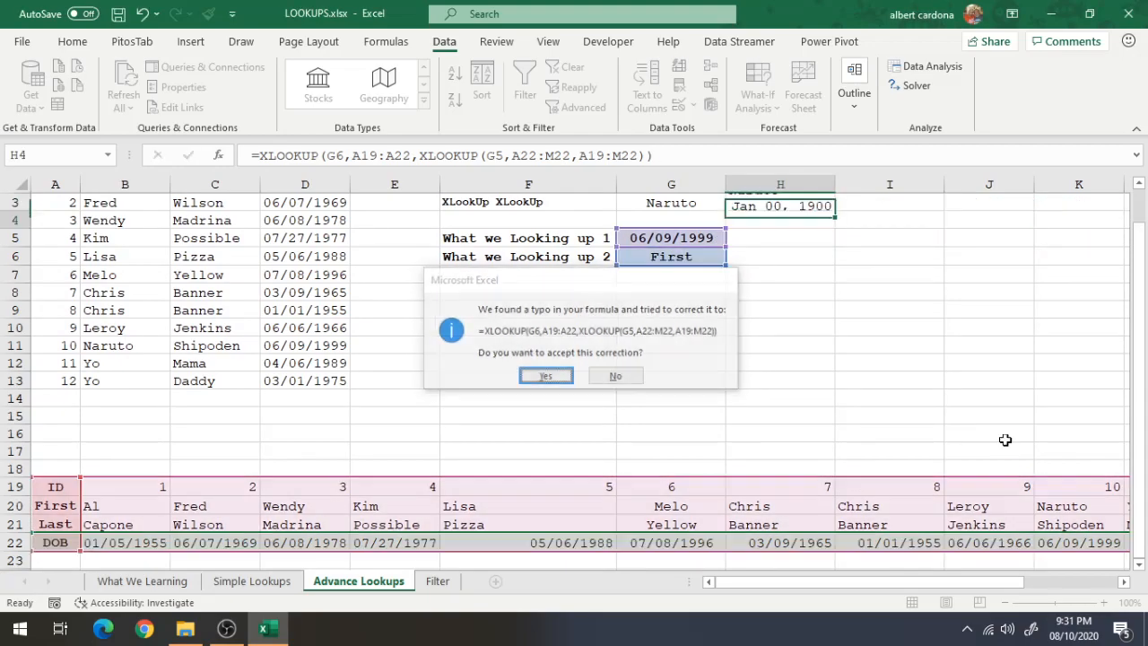
left_click(769, 203)
left_click(662, 156)
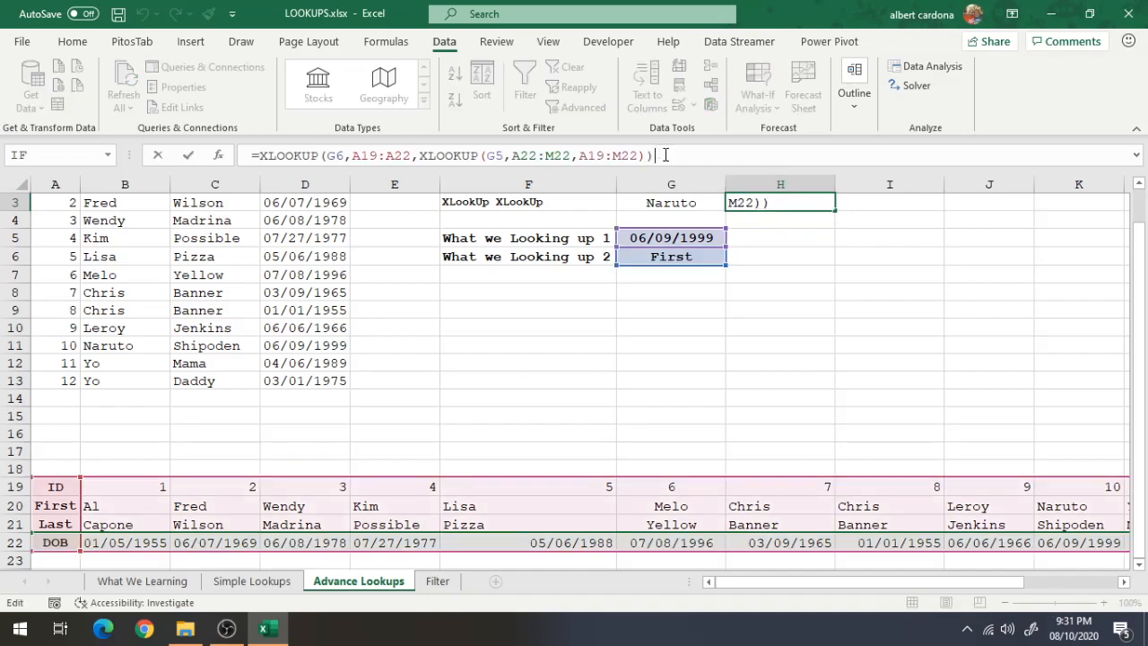
left_click(795, 219)
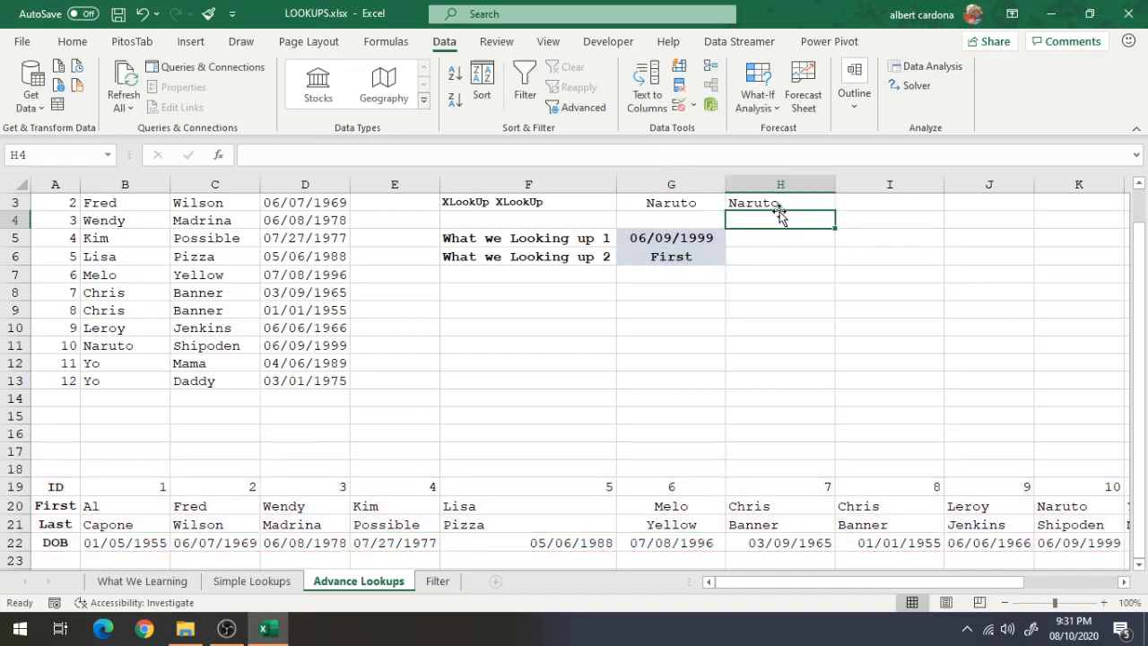
Test the XLOOKUP formulas by switching G5 to the date of birth of record ID 6, finally to that of ID 8.
left_click(679, 244)
left_click(733, 238)
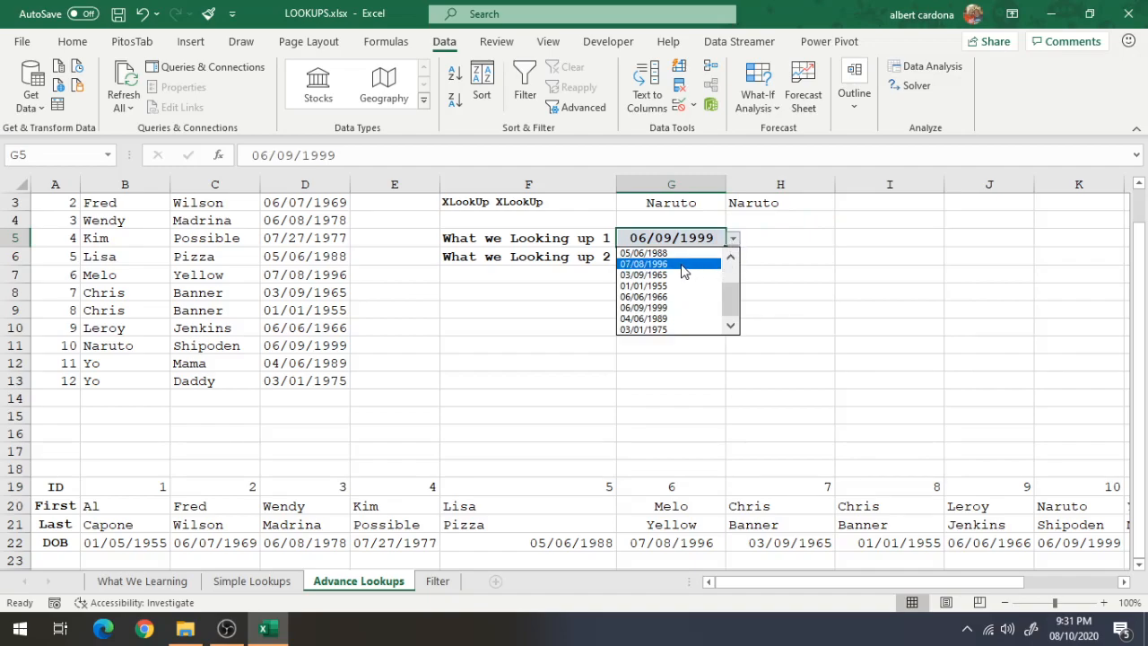
left_click(683, 264)
left_click(733, 240)
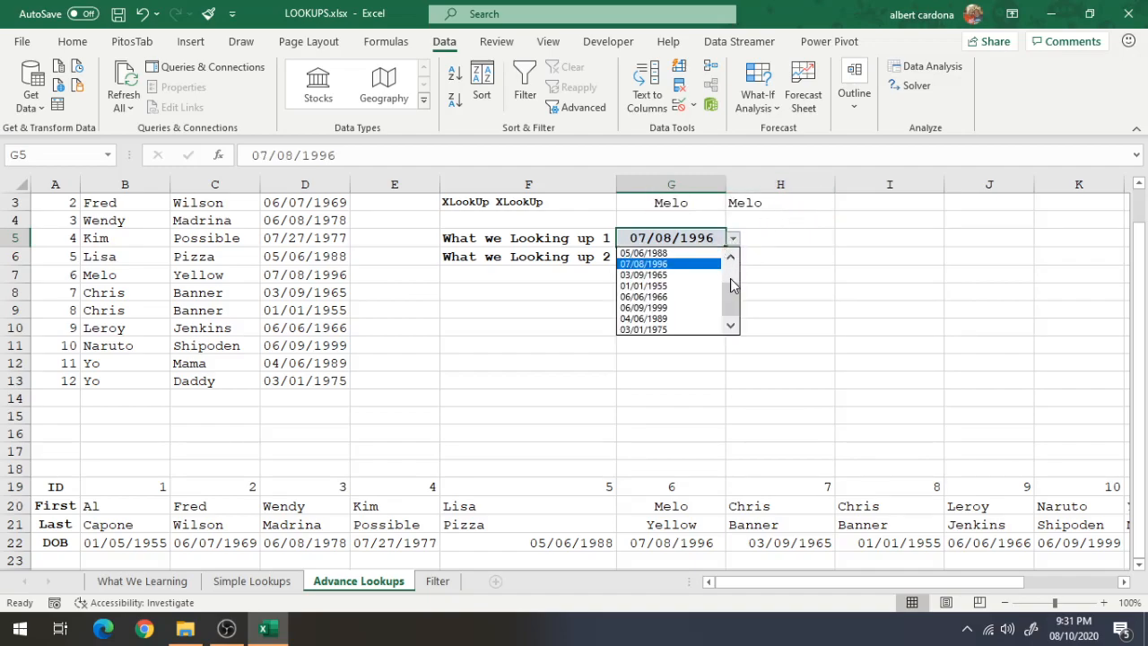
left_click(673, 285)
Switch lookup cell G6 to ID and select the four formula cells G2:H3 to compare their results.
left_click(710, 259)
left_click(733, 257)
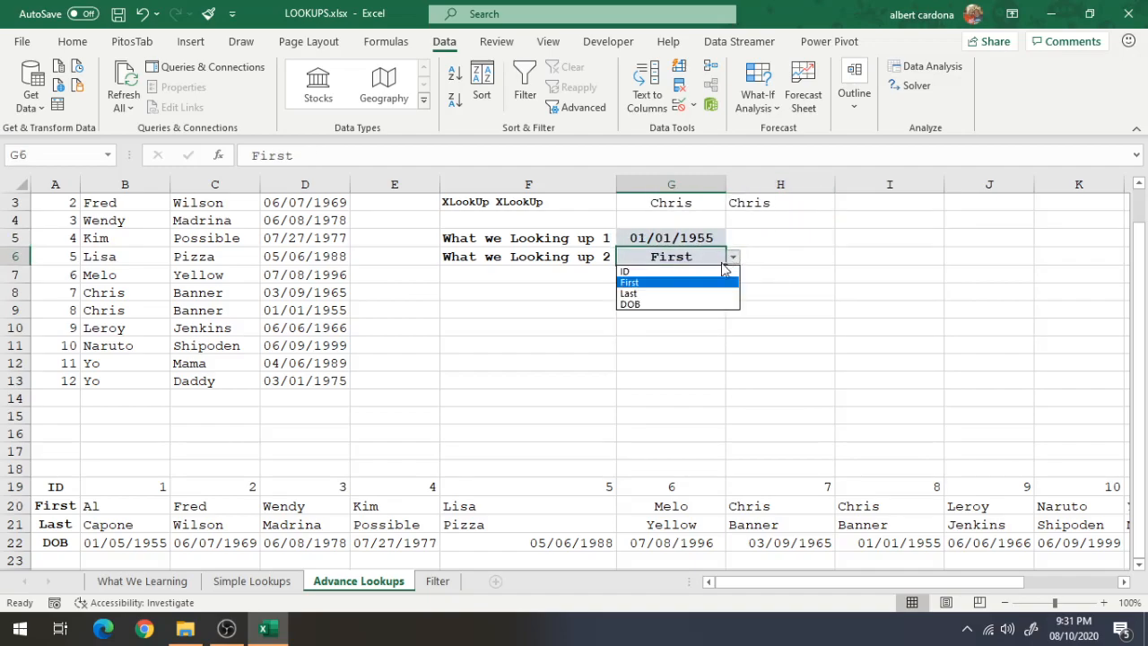
left_click(702, 272)
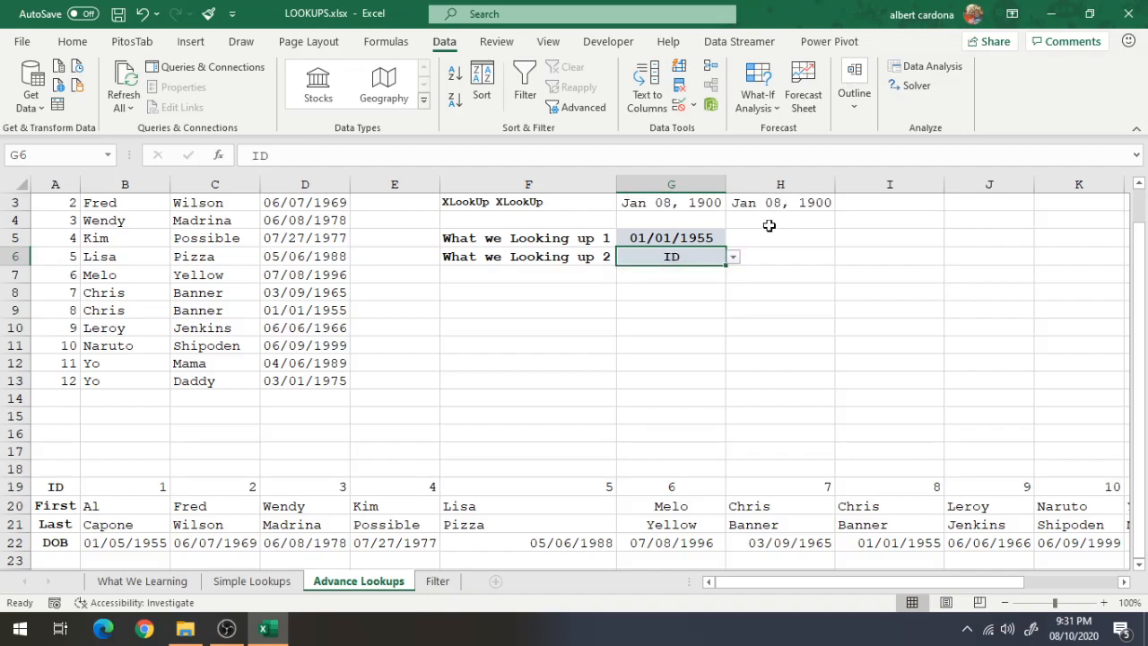
scroll(769, 224, "up", 1)
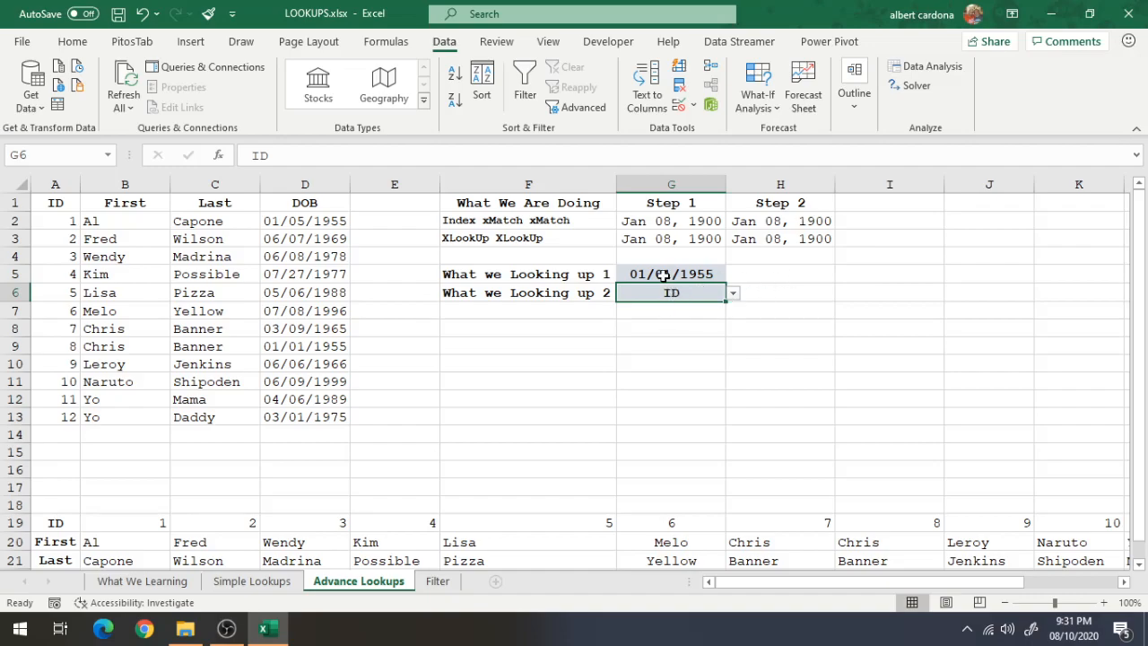
left_click_drag(675, 217, 752, 243)
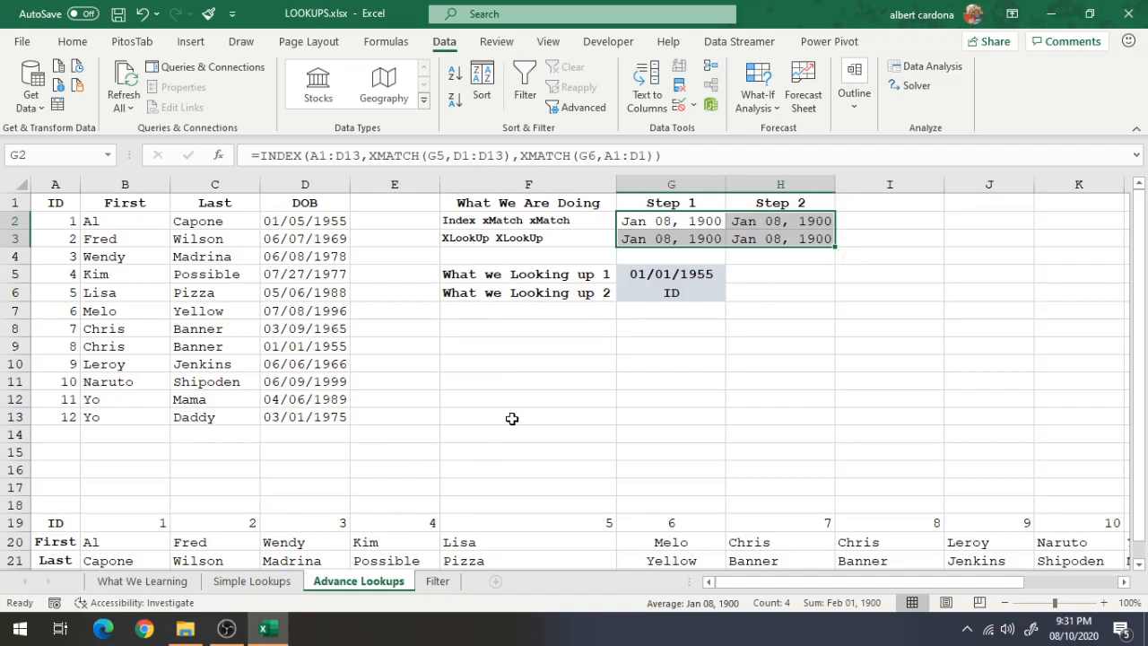
Open the Filter sheet and choose the date of birth of record ID 2 in criterion cell F3.
left_click(439, 583)
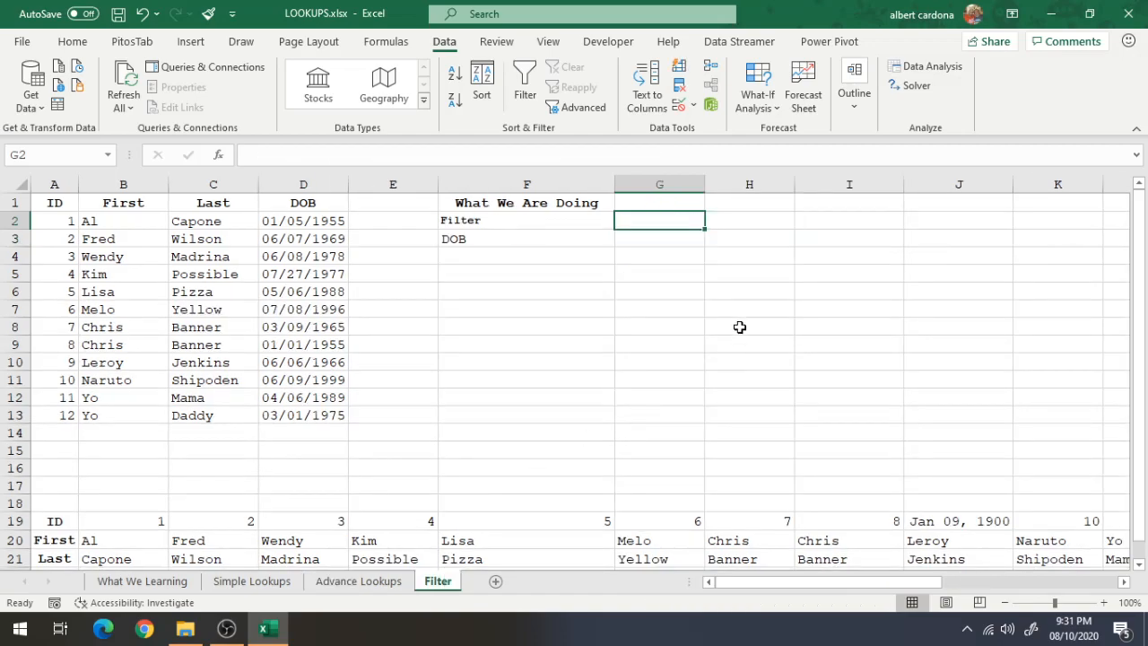
left_click(552, 237)
left_click(622, 240)
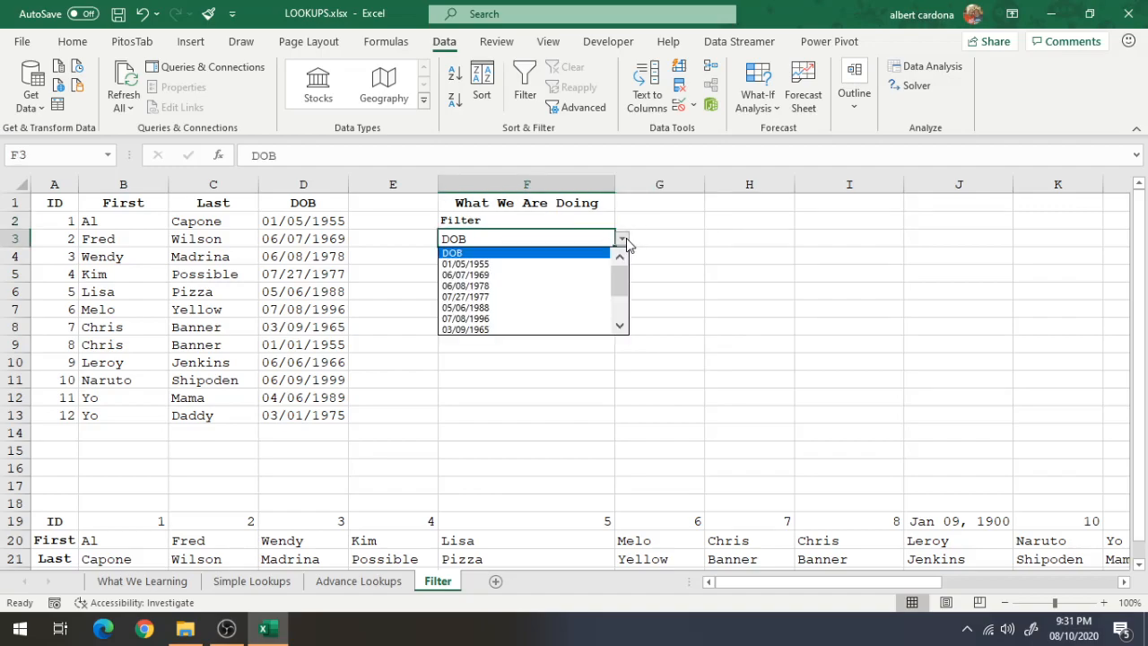
left_click(545, 276)
left_click(625, 240)
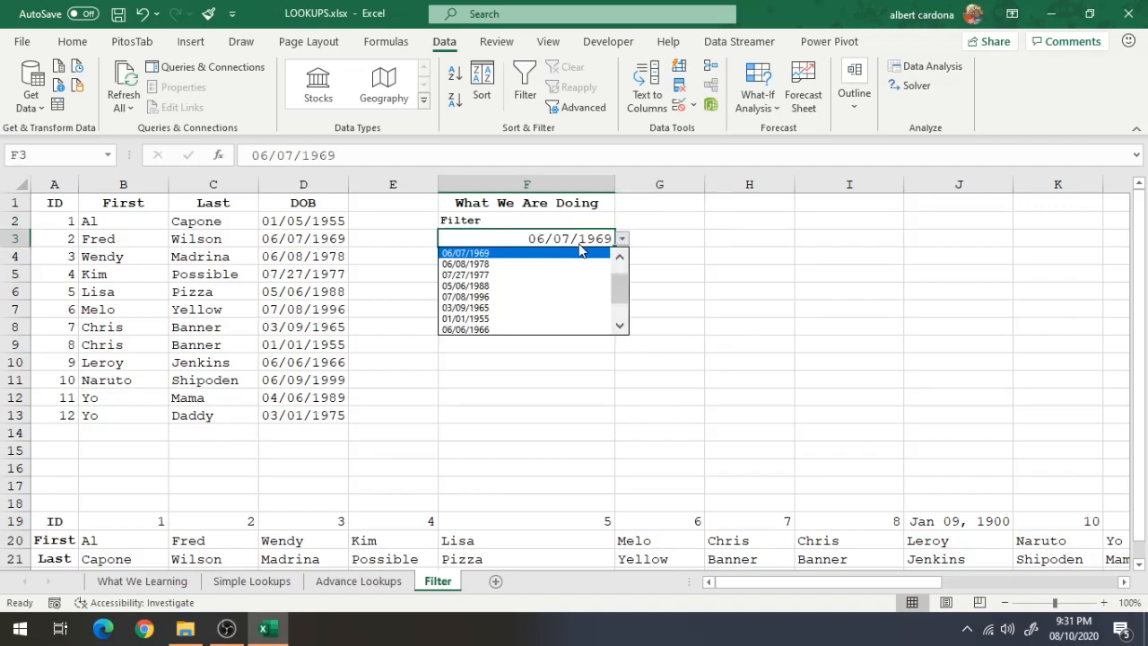
left_click(638, 222)
Start a FILTER formula in G2 with the whole vertical table A1:D13 as its array.
left_click(637, 222)
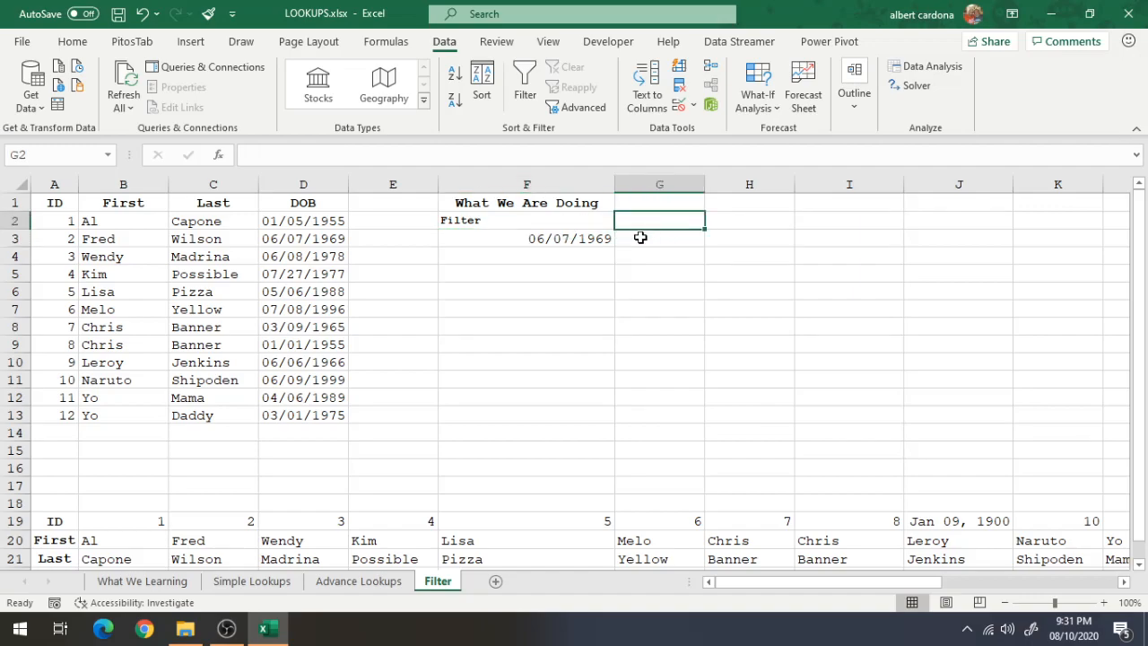
type("=f")
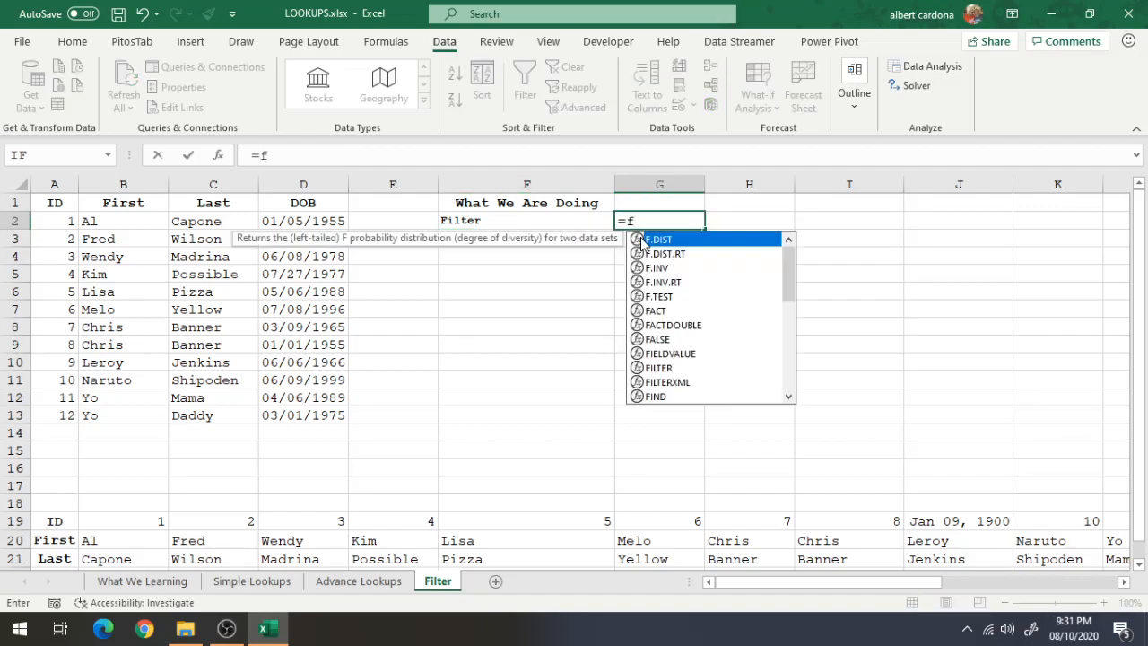
type("il")
double_click(642, 241)
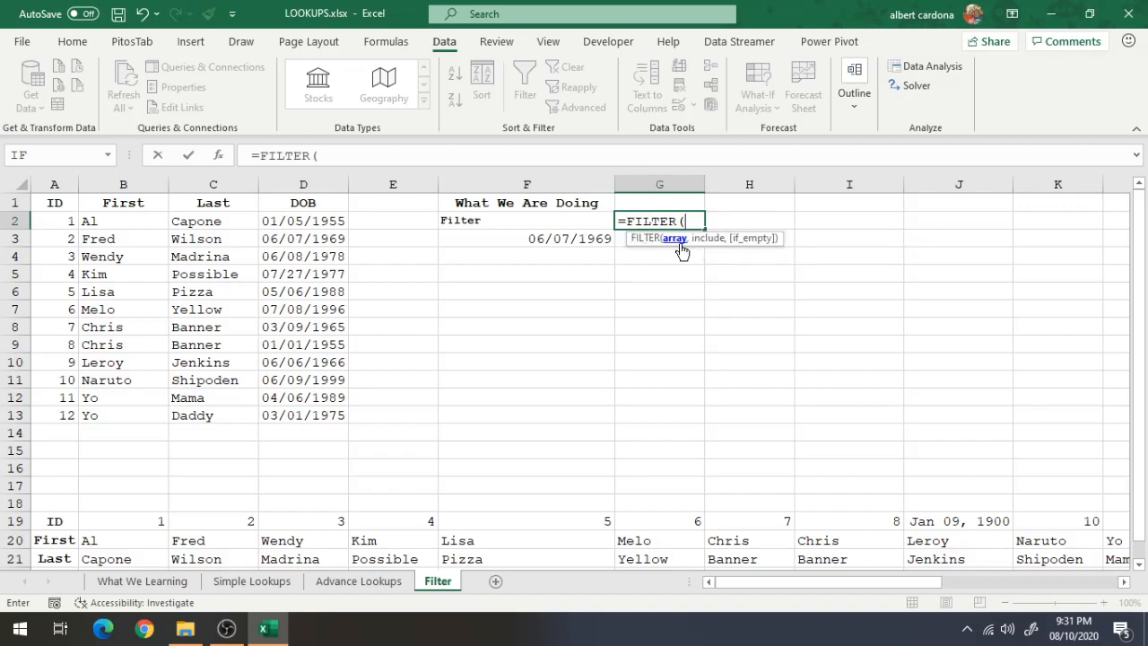
left_click(71, 202)
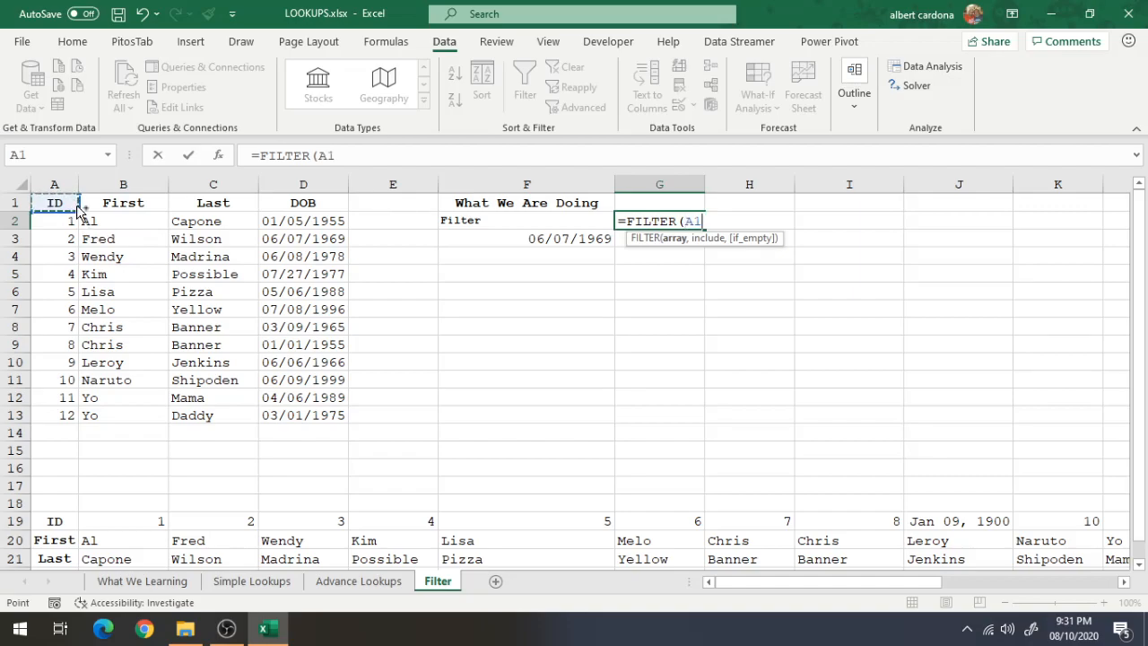
key("ctrl+shift+Down")
key("ctrl+shift+Right")
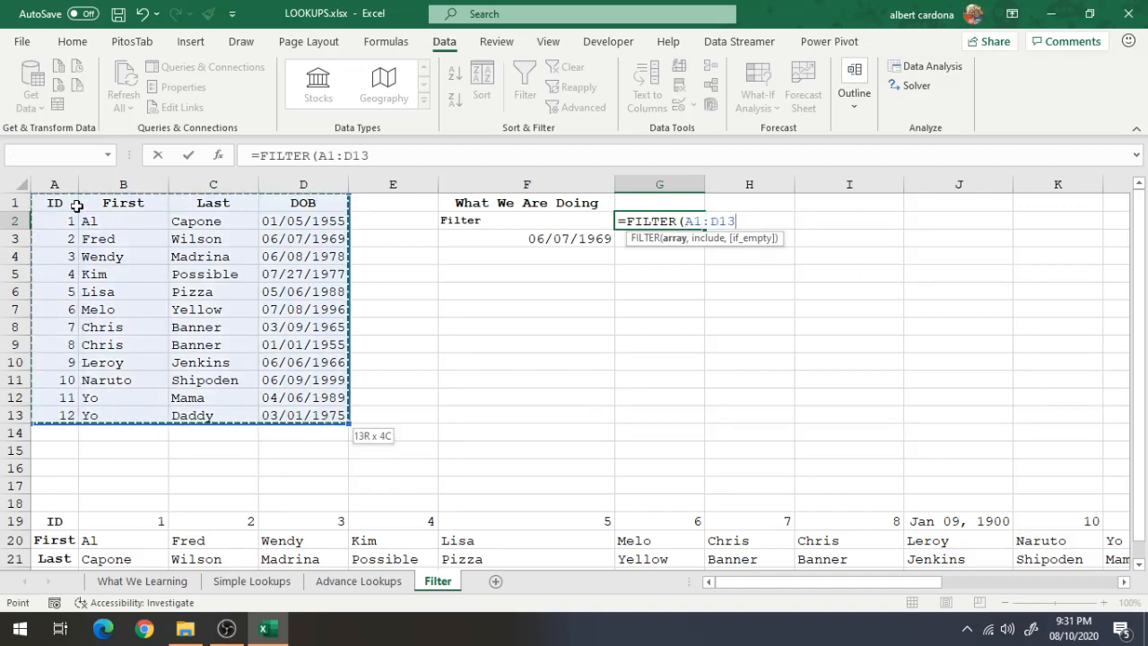
Complete the FILTER formula in G2 with A1:D13=F3 as its include argument.
type(",")
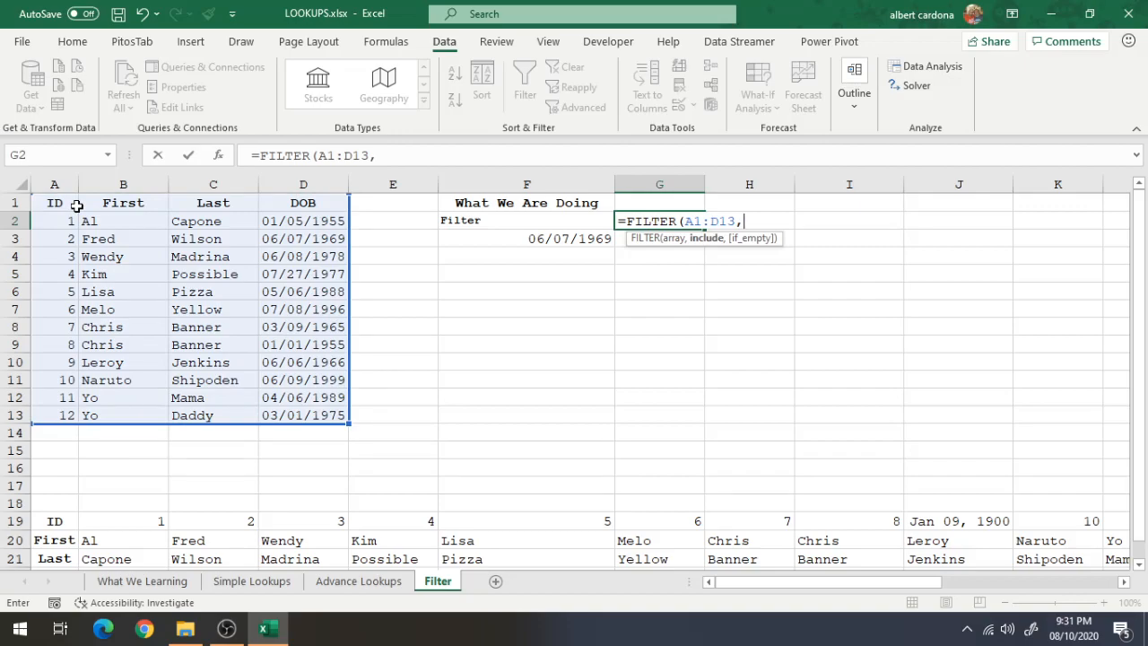
left_click(73, 204)
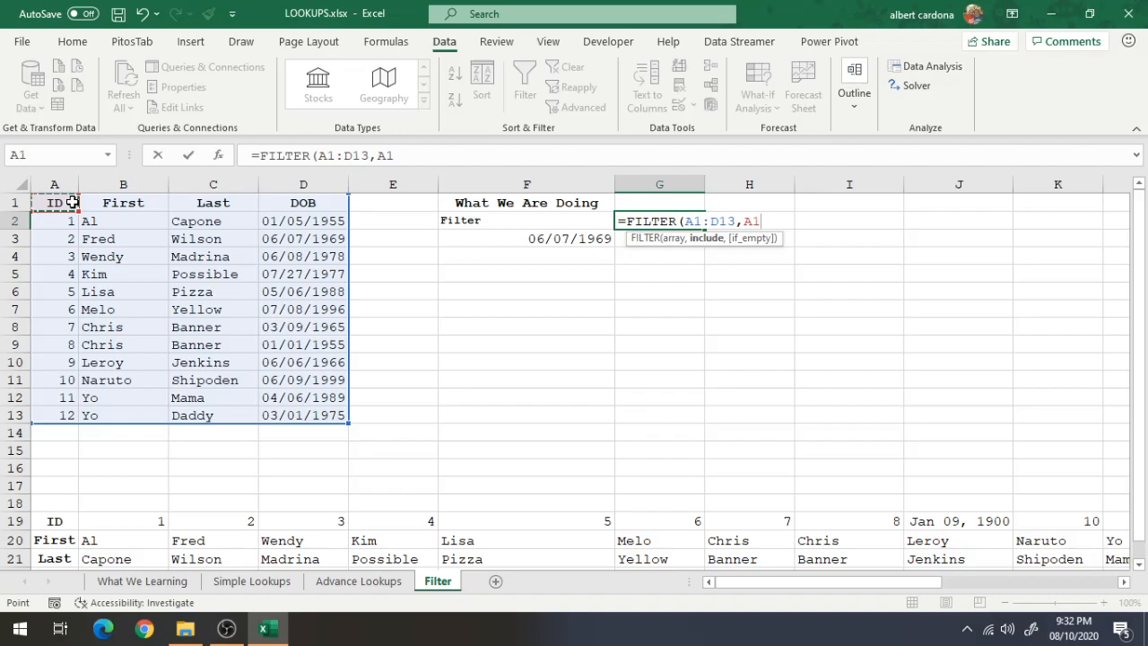
key("ctrl+shift+Right")
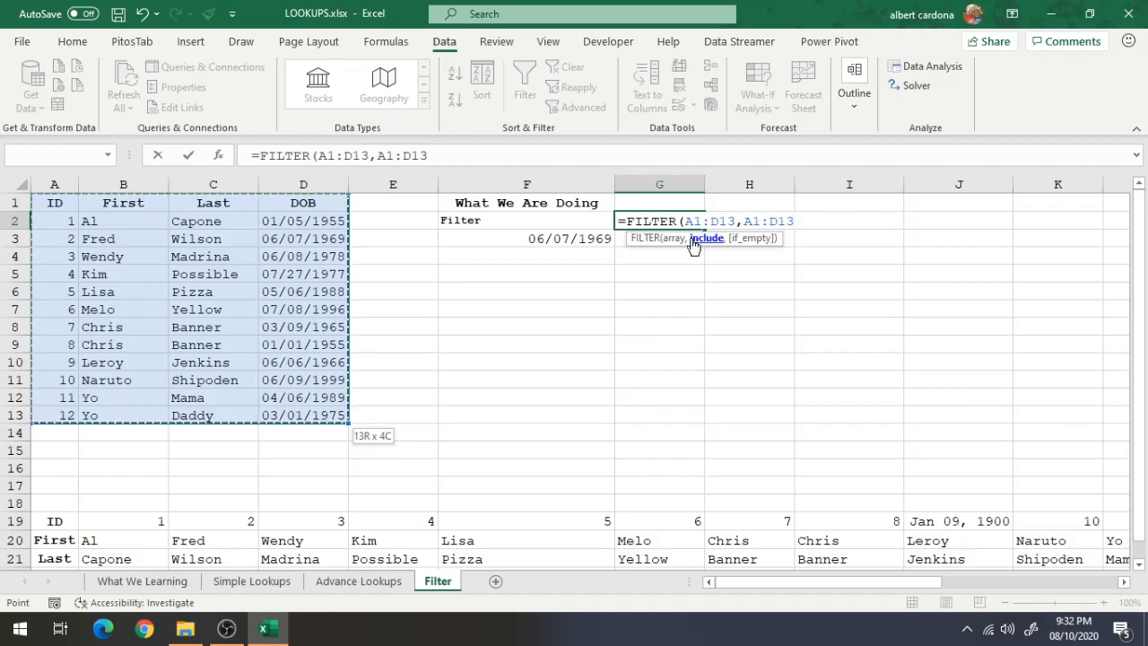
type("=")
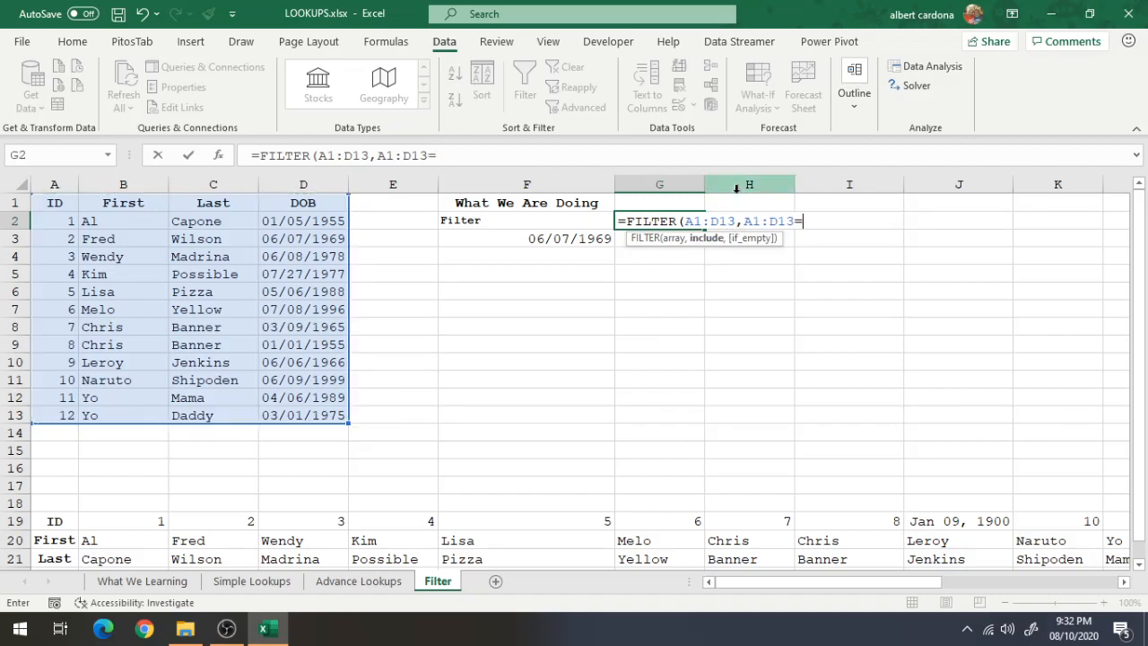
left_click(599, 240)
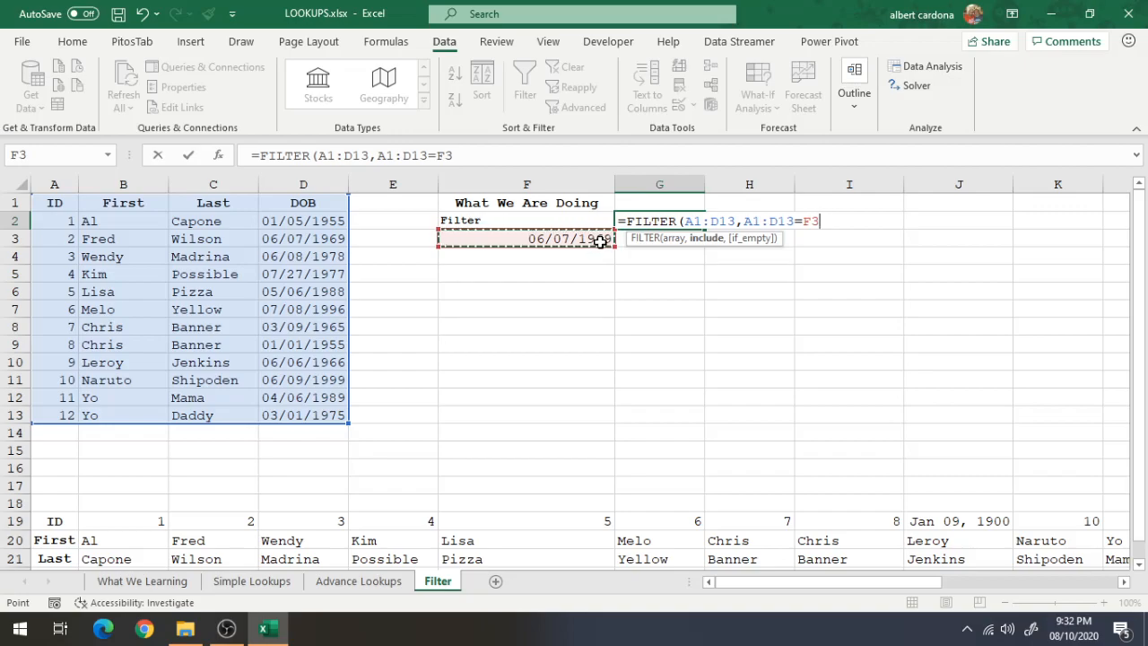
type(")")
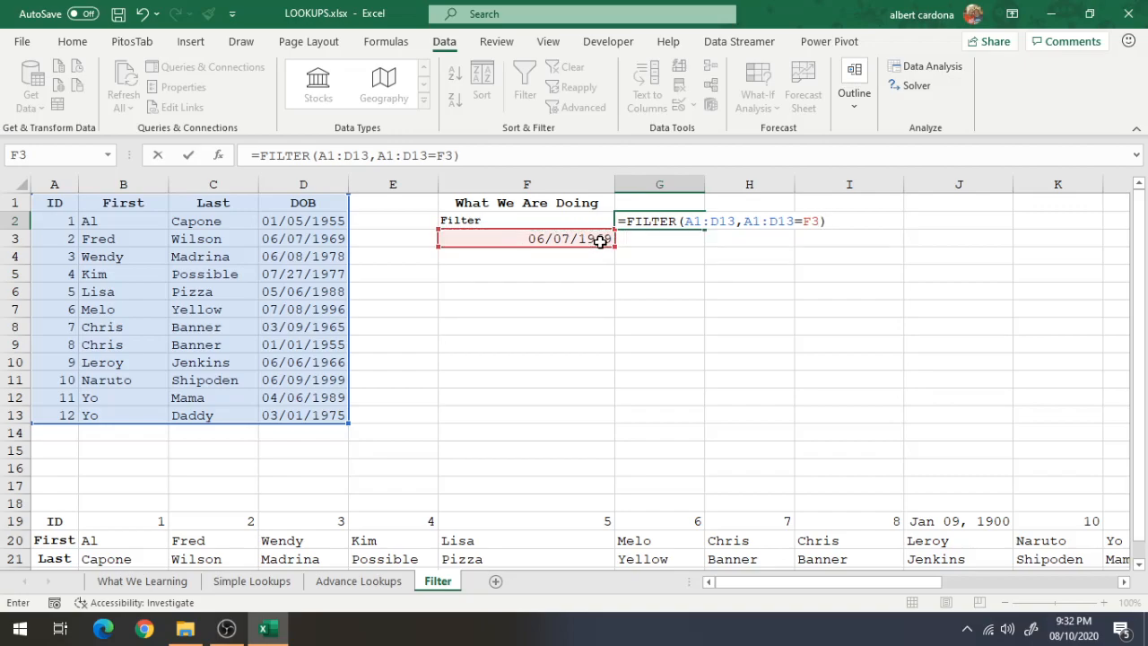
key("Return")
left_click(673, 220)
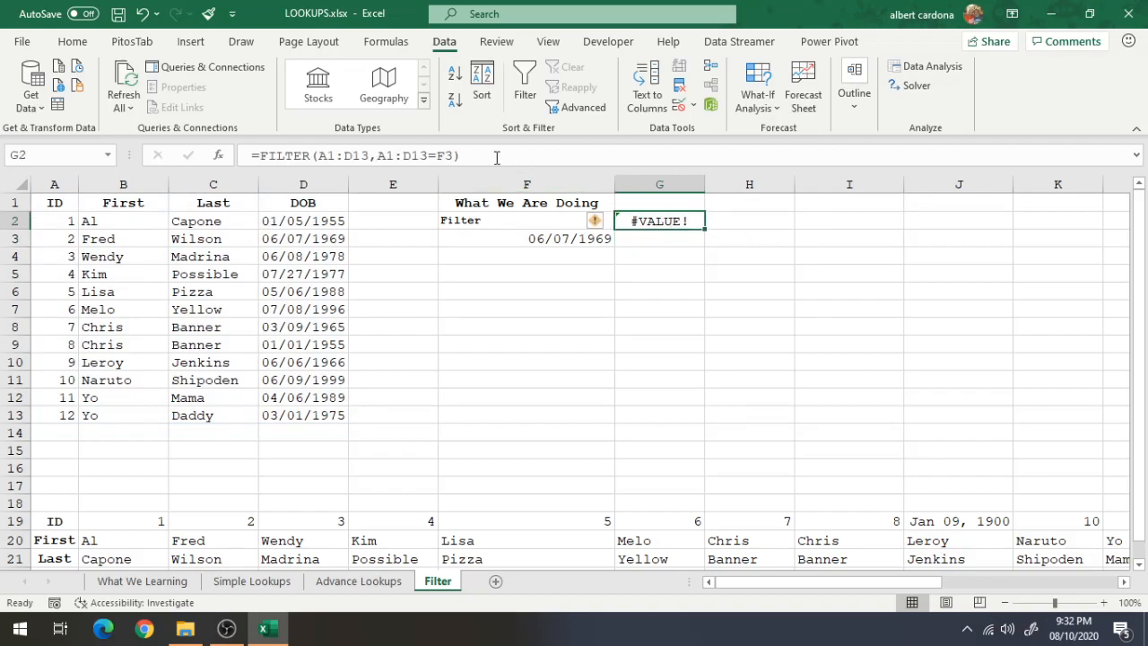
left_click(423, 156)
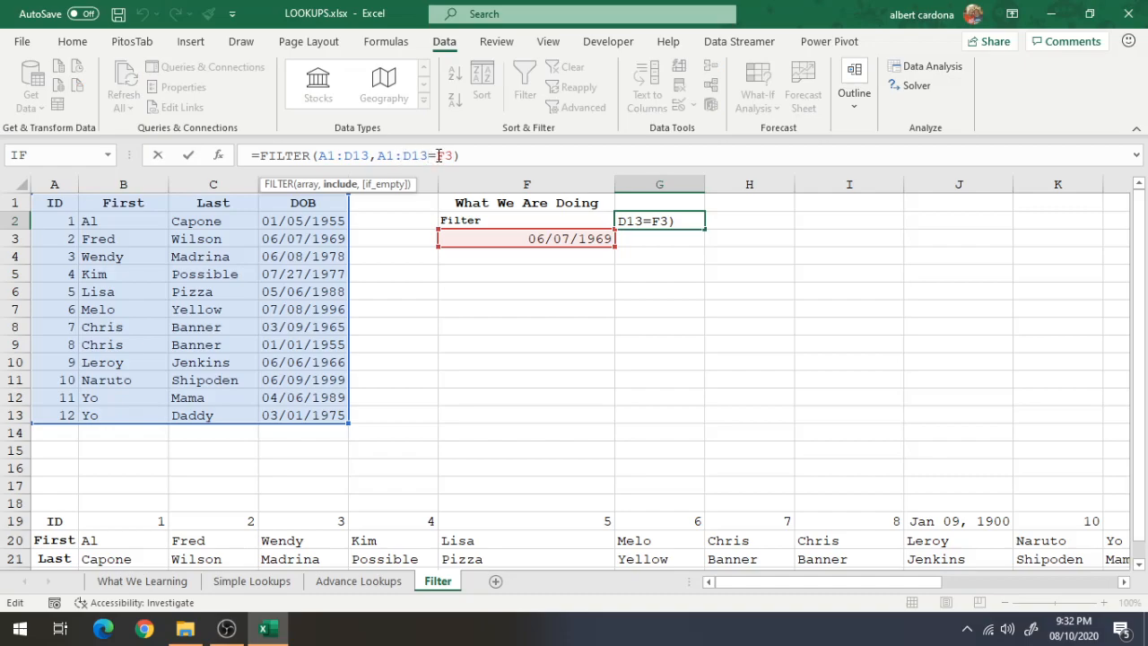
left_click(530, 238)
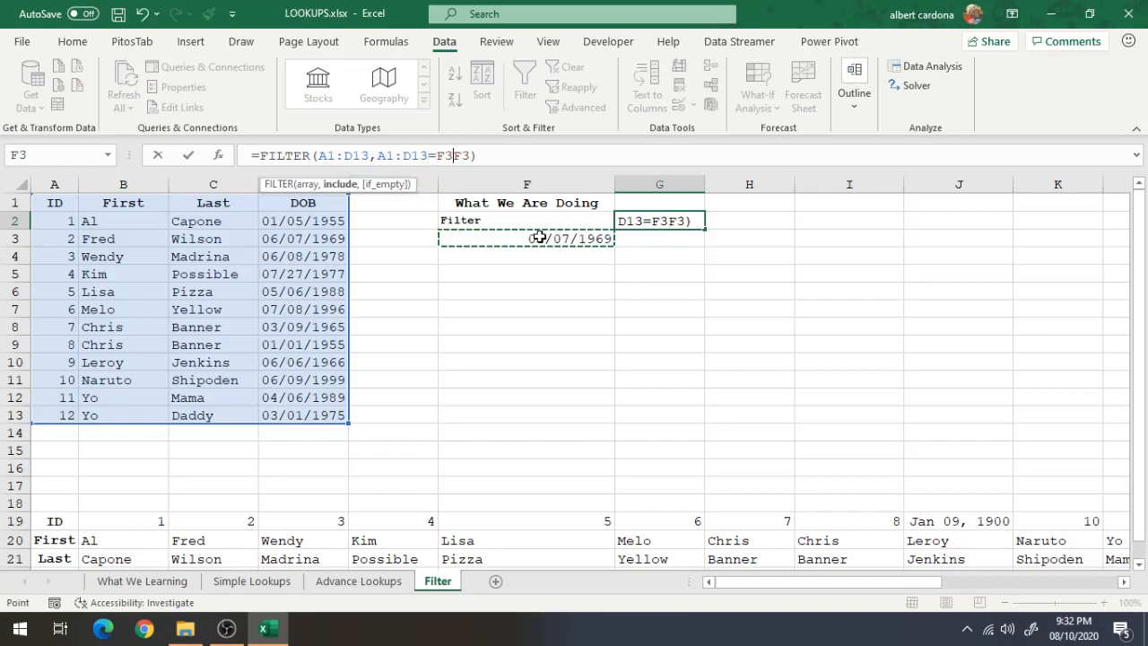
key("Escape")
Switch criterion cell F3 to the date of birth of record ID 4.
left_click(587, 237)
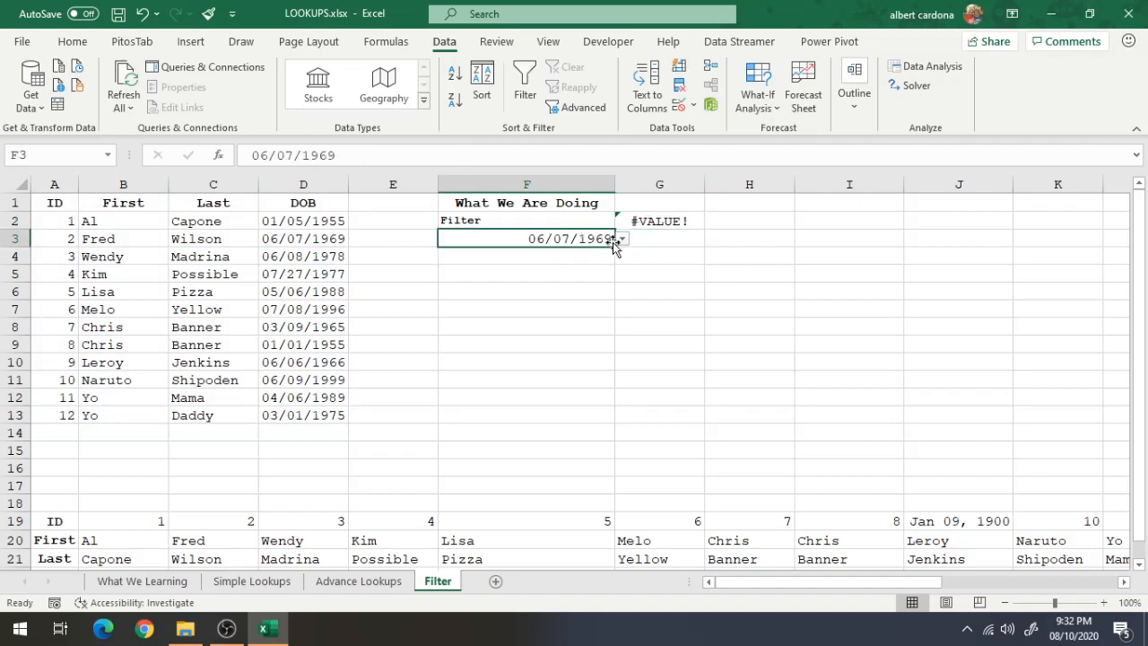
left_click(622, 240)
left_click(580, 279)
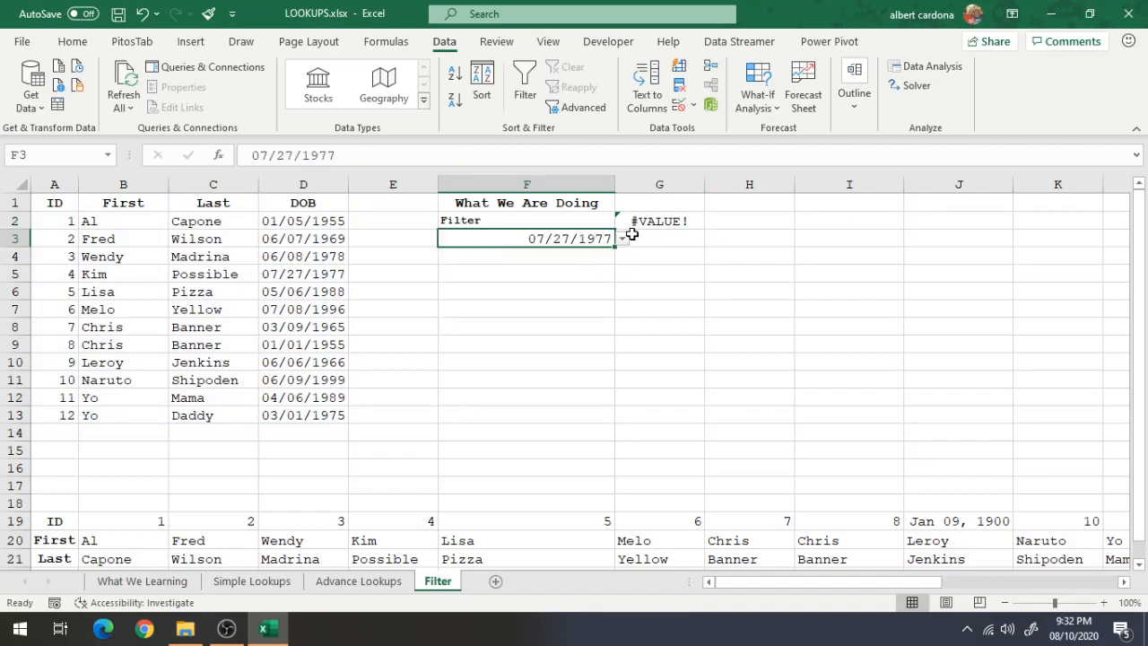
Remove the A1:D13= comparison from the FILTER formula in G2, leaving only F3 as its include argument.
left_click(635, 221)
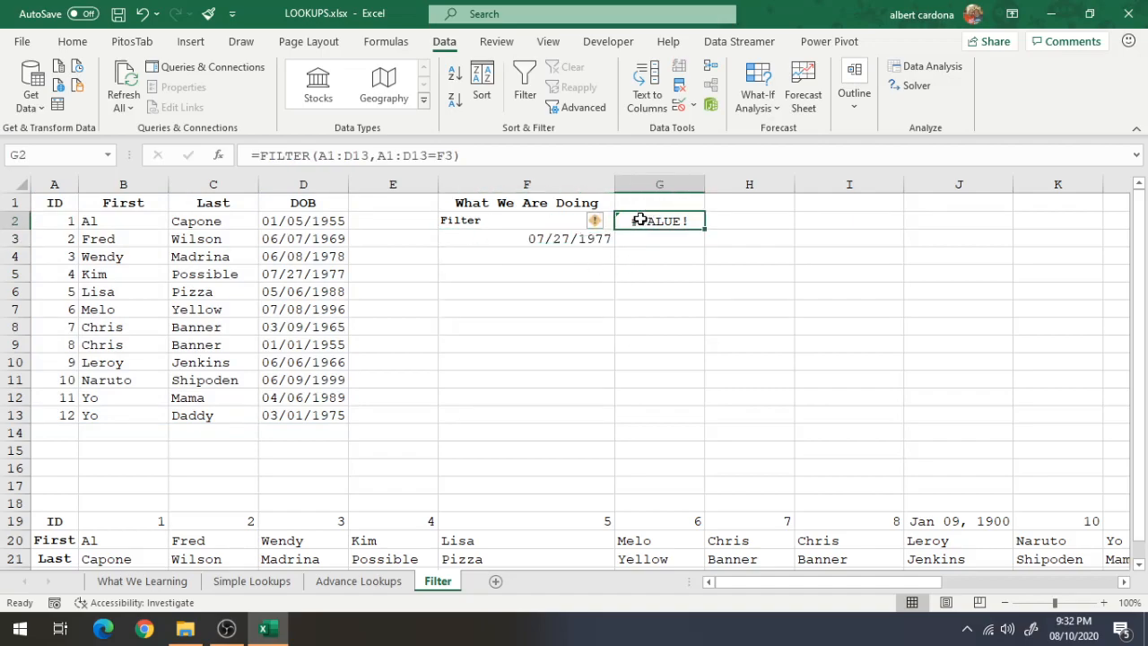
left_click(439, 156)
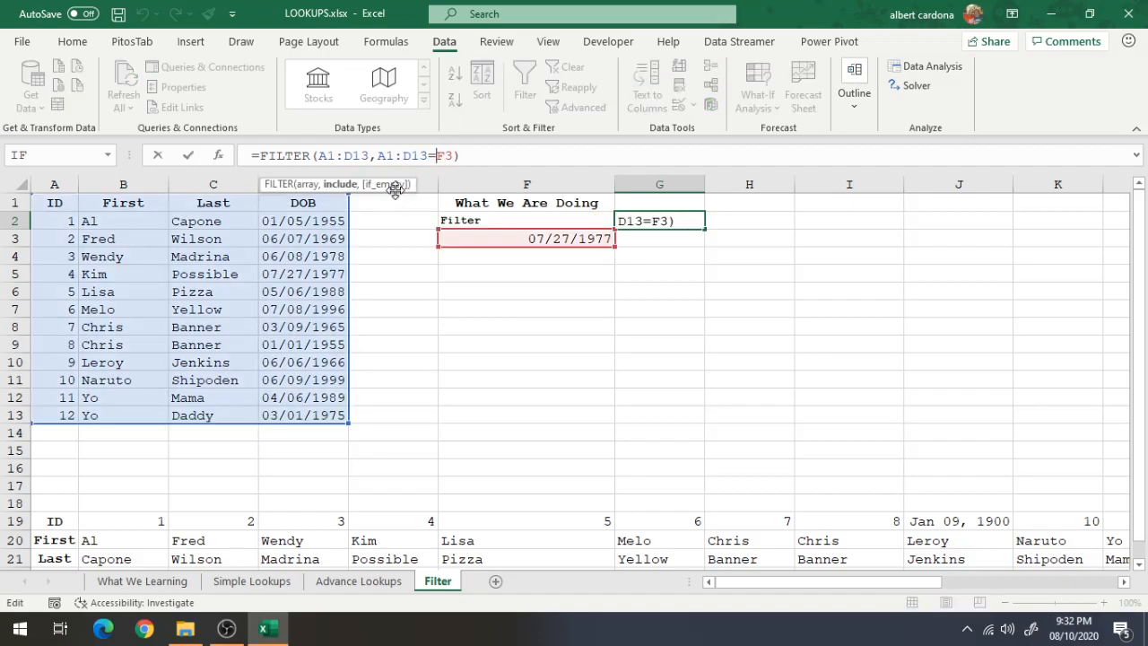
key("BackSpace")
key("BackSpace")
key("BackSpace")
key("BackSpace")
key("BackSpace")
key("BackSpace")
key("BackSpace")
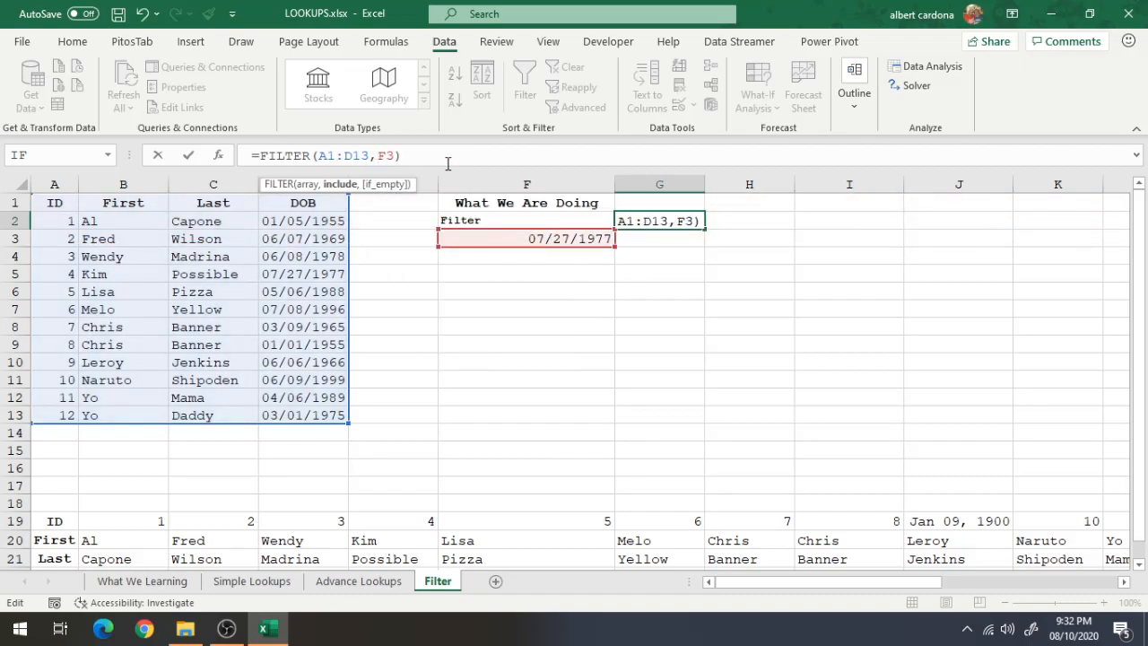
key("Return")
Rewrite the include argument of the FILTER formula in G2 as D1:D13=F3, comparing only the DOB column.
left_click(642, 221)
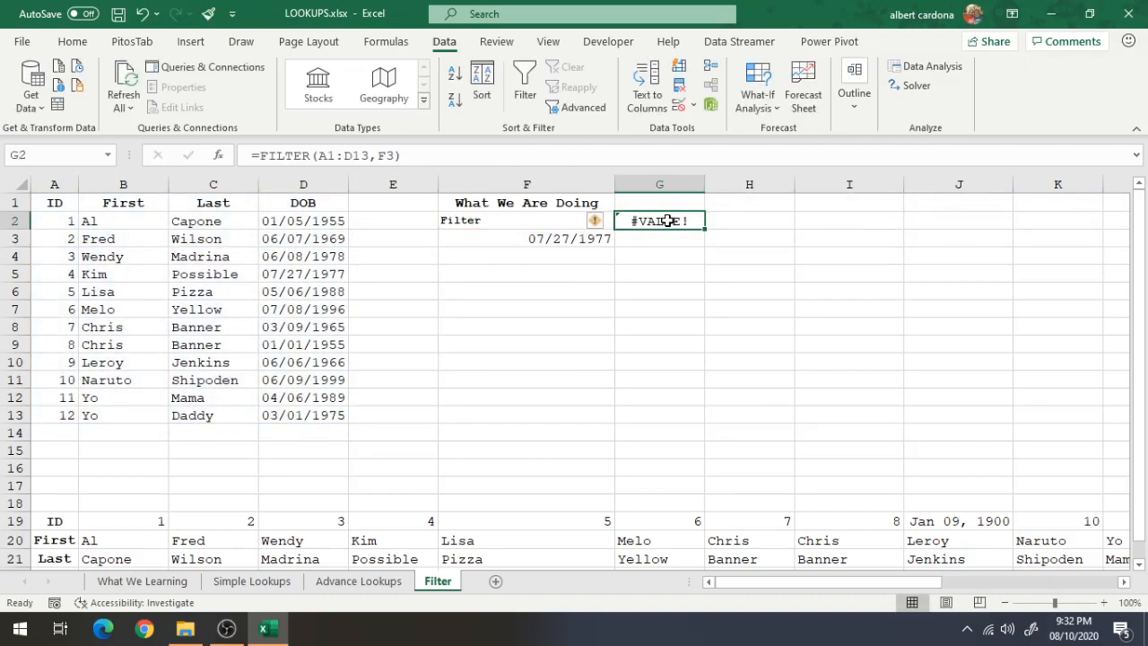
left_click(321, 155)
left_click_drag(320, 156, 366, 155)
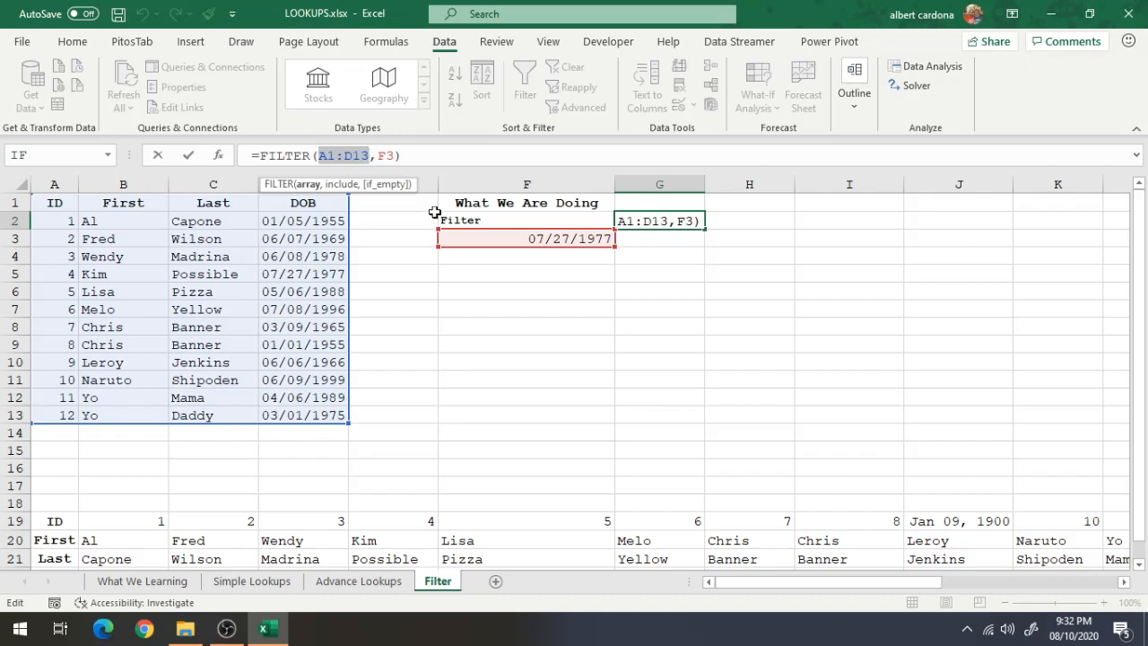
left_click(376, 155)
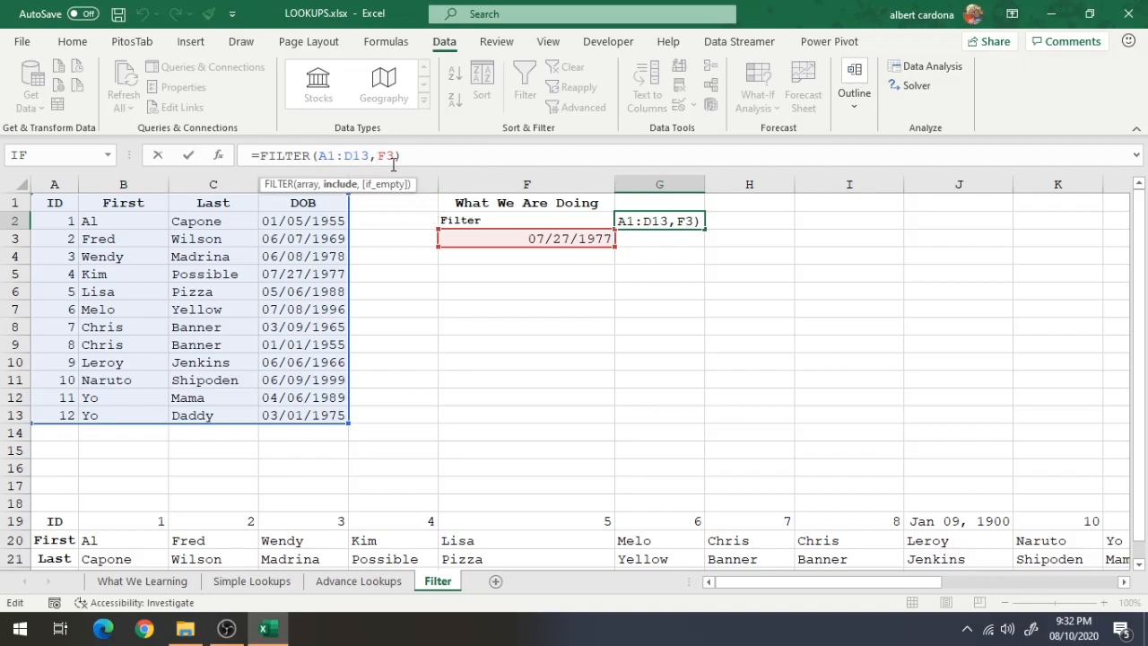
type("=")
key("Return")
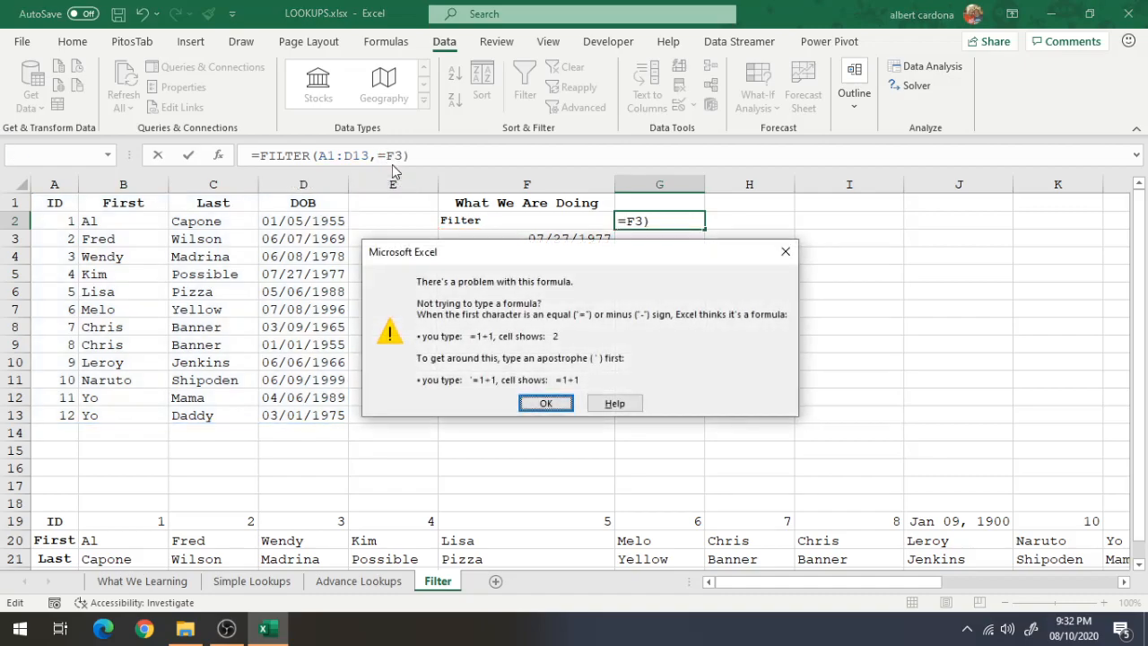
key("Return")
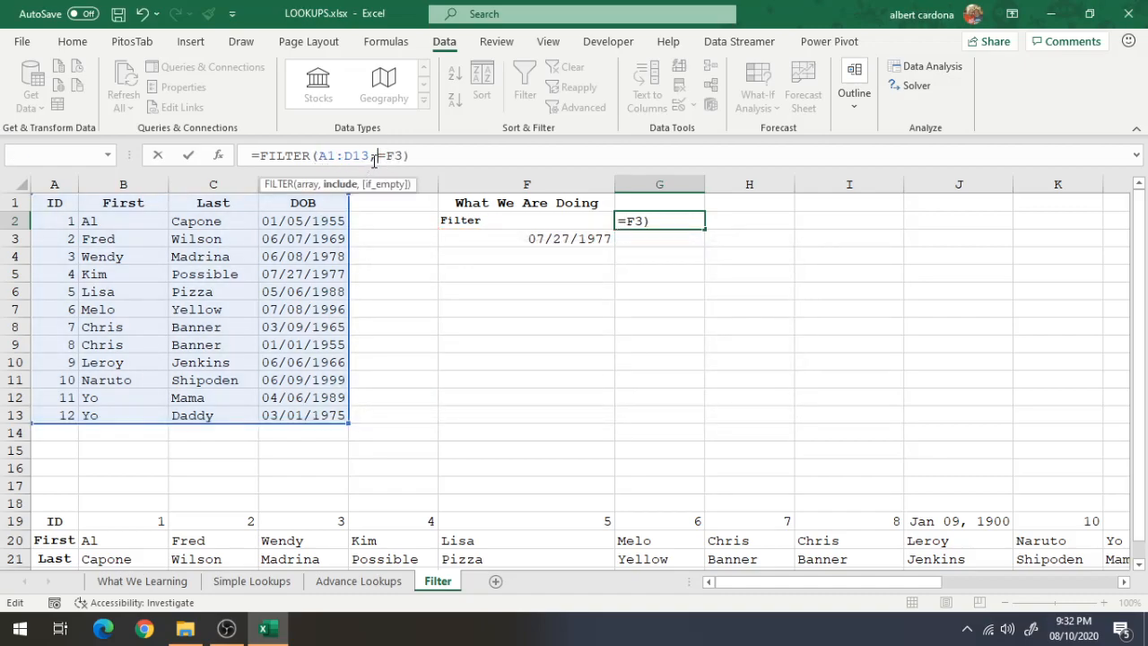
left_click(287, 204)
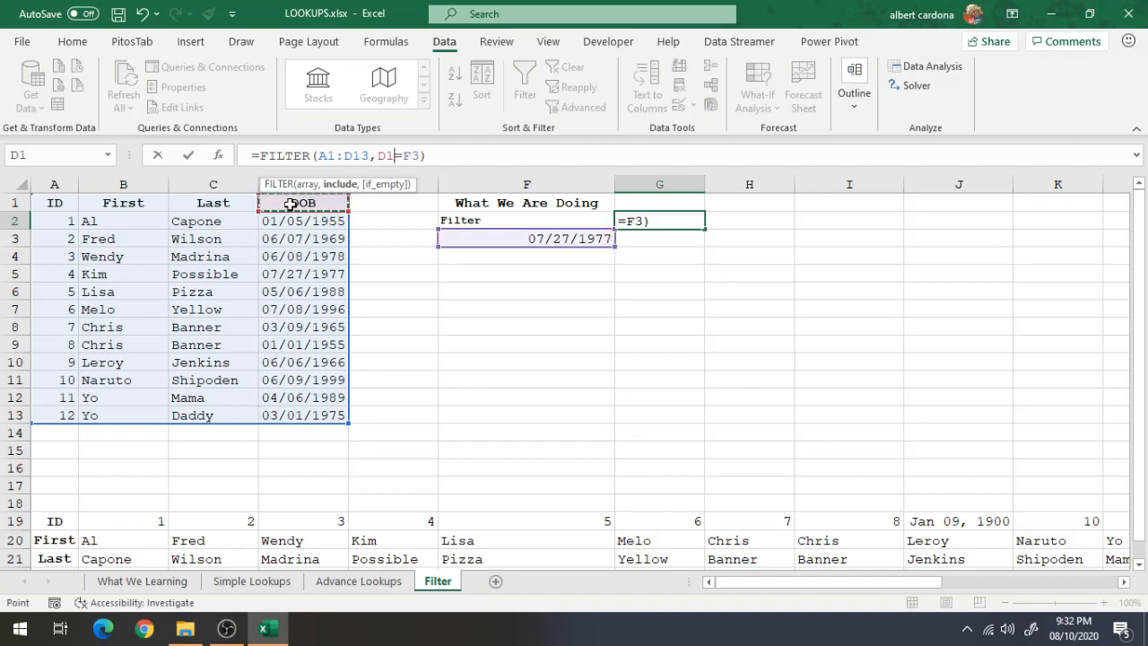
key("ctrl+shift+Down")
key("Return")
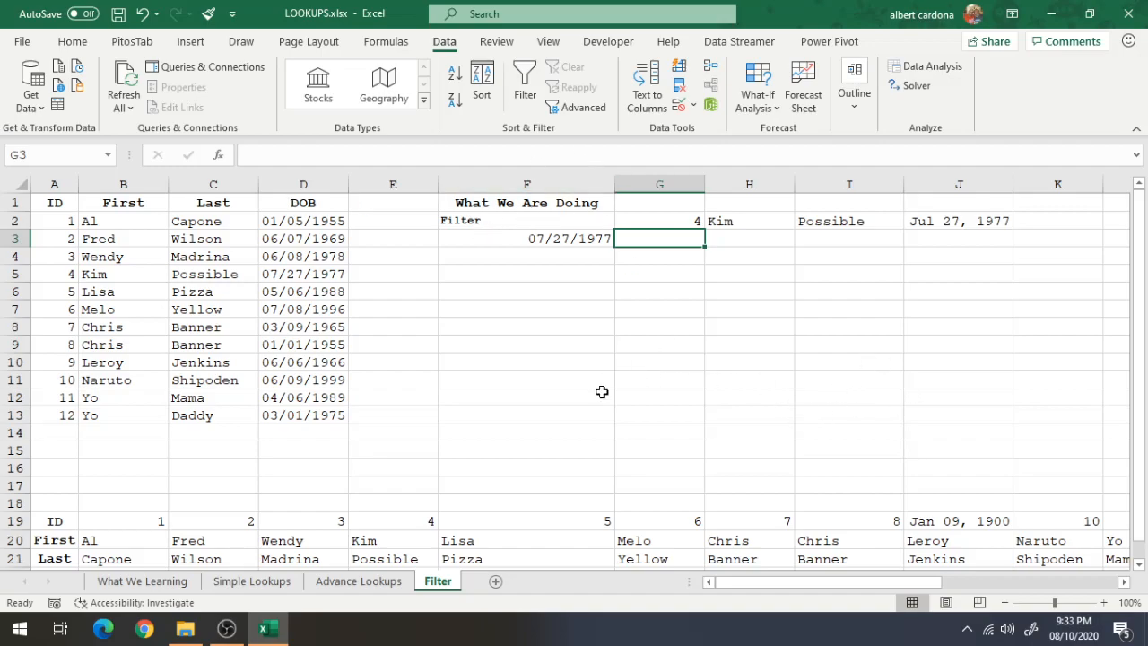
left_click(604, 261)
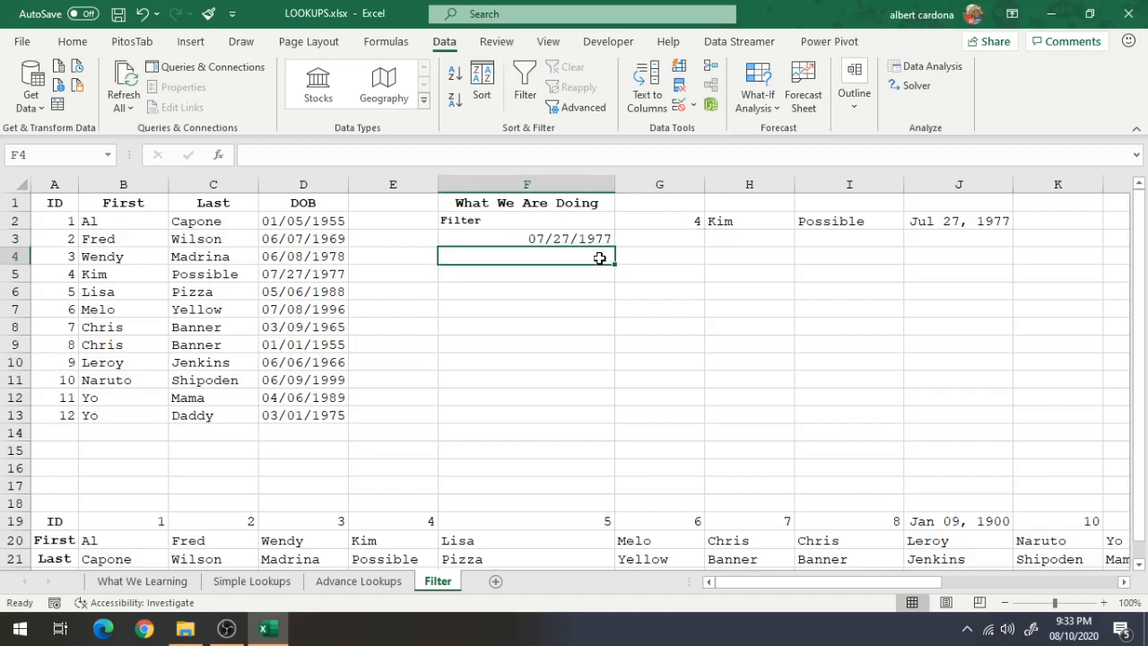
Change the comparison in G2's FILTER formula to greater than, making the include argument D1:D13>F3.
left_click(696, 224)
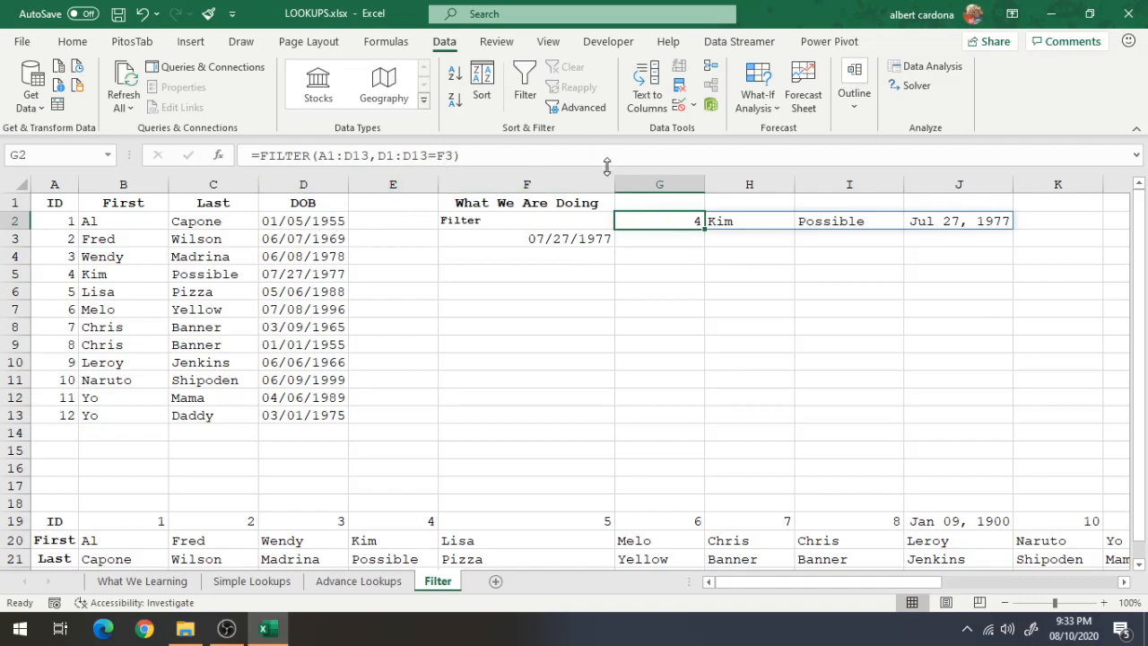
left_click(439, 158)
key("BackSpace")
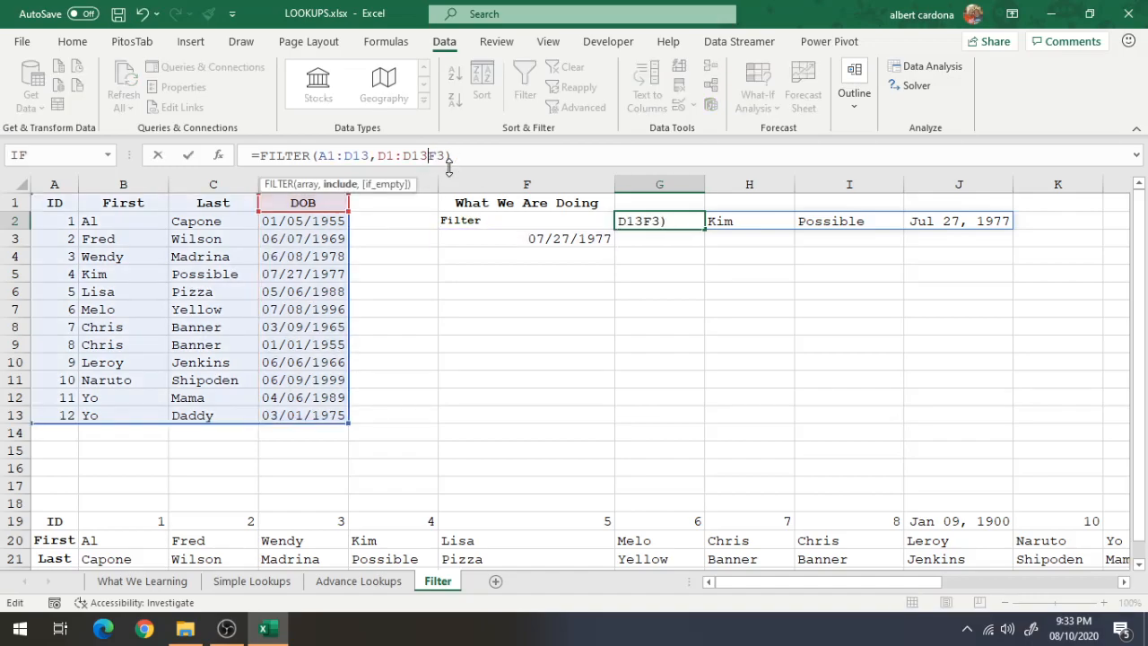
type(">")
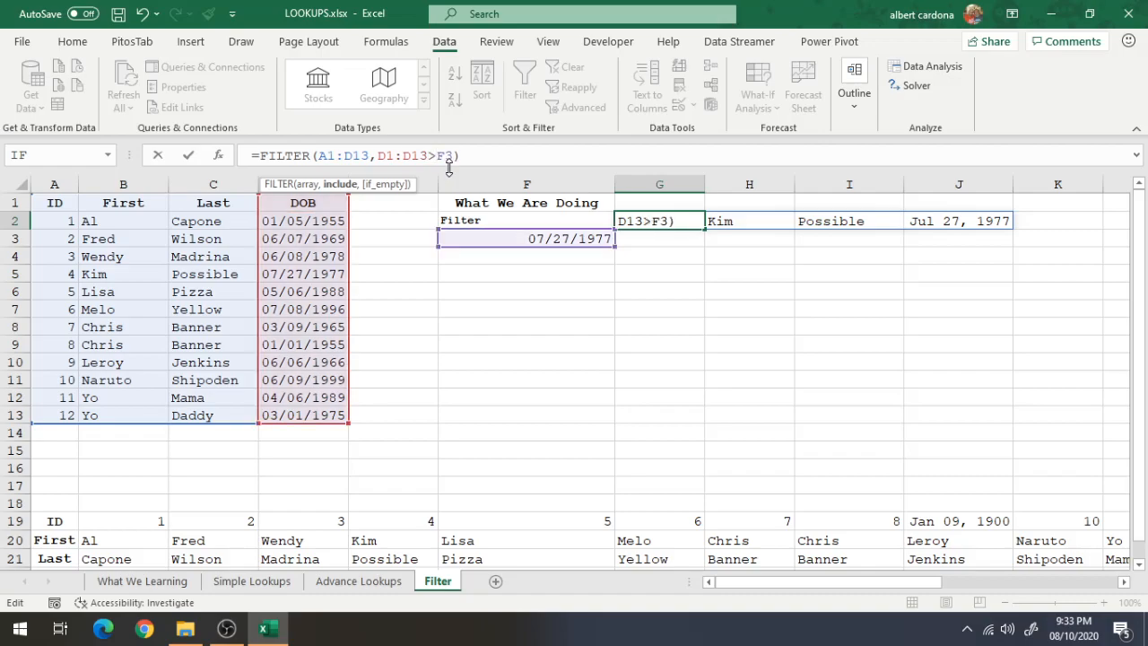
key("Return")
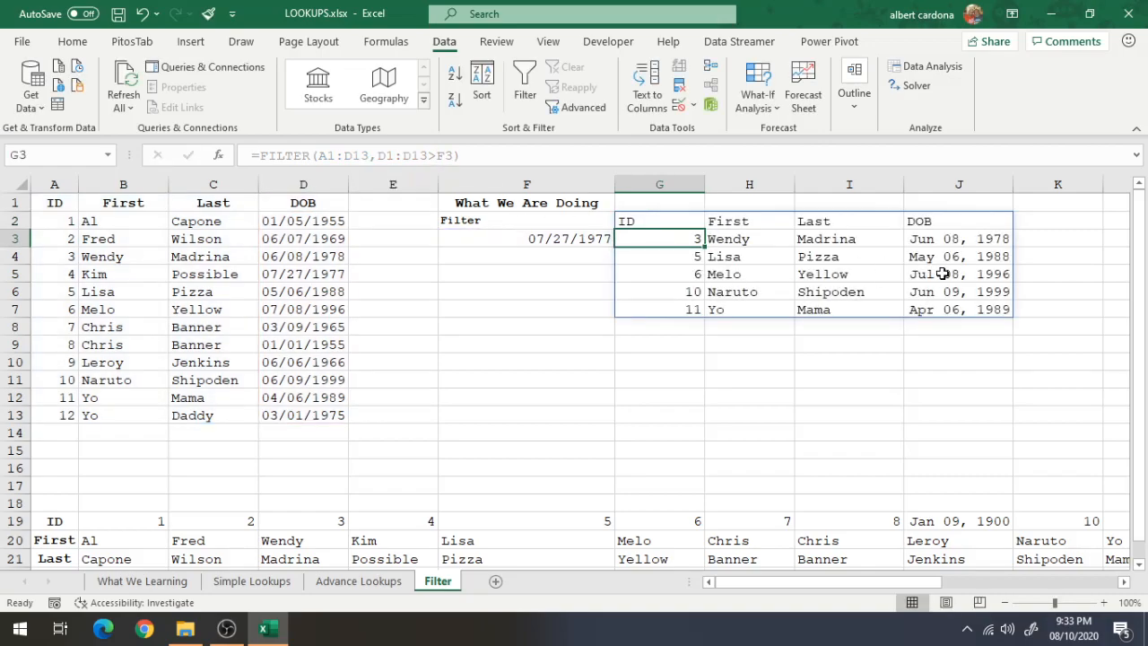
Test the FILTER formula by switching F3 to the date of birth of record ID 6 and finally that of ID 10.
left_click(585, 240)
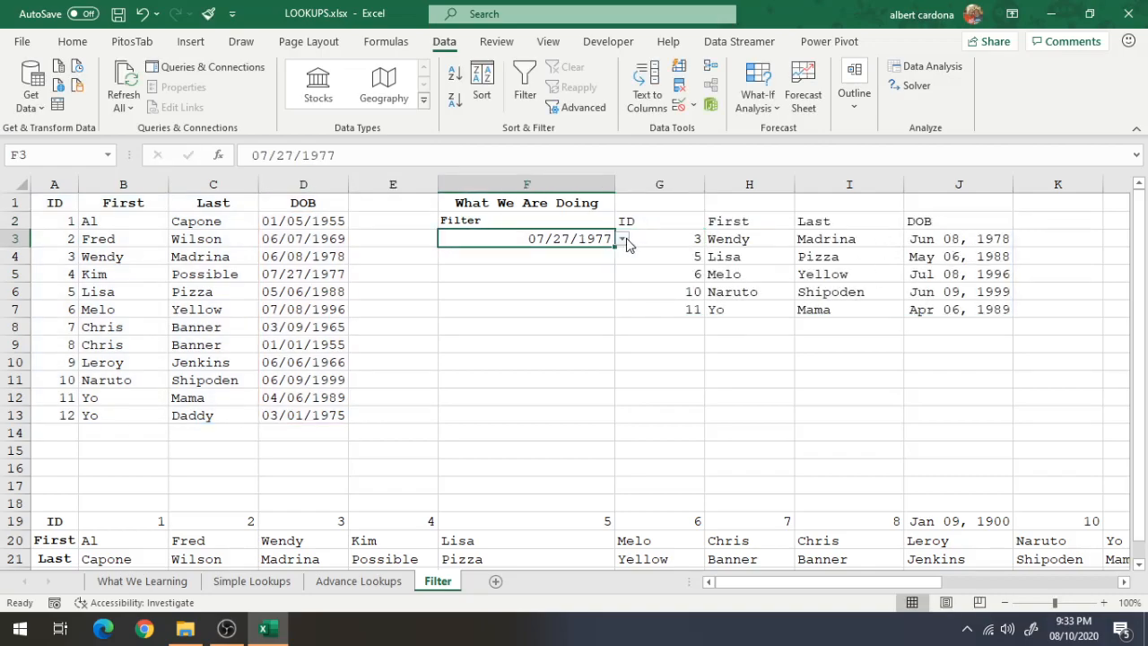
left_click(622, 239)
left_click(579, 274)
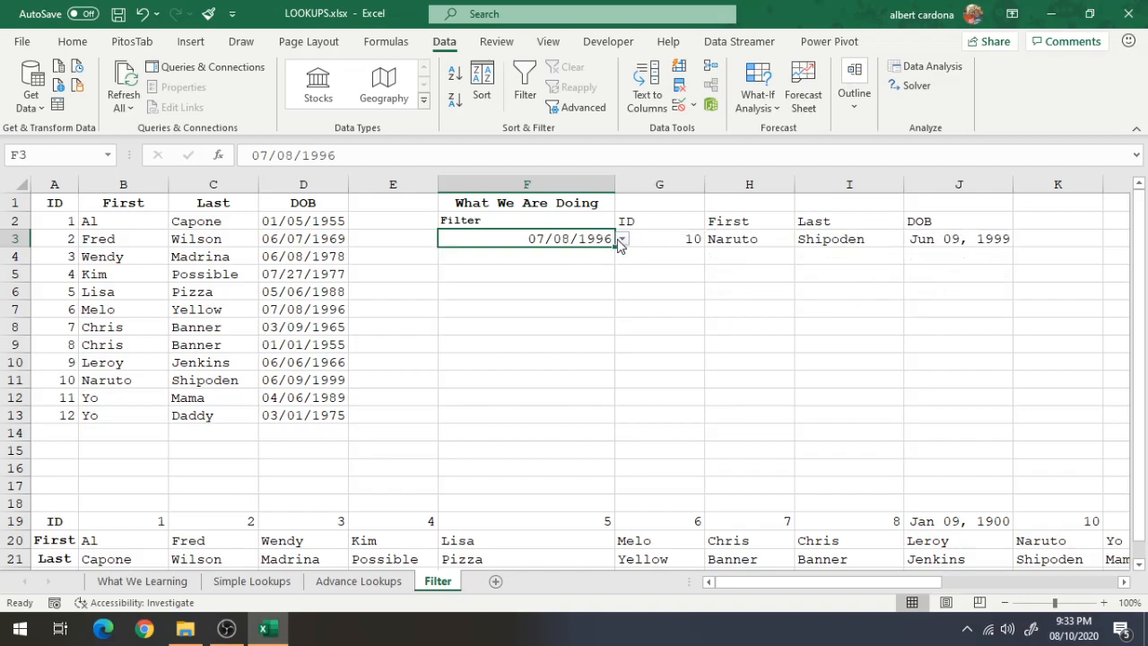
left_click(622, 239)
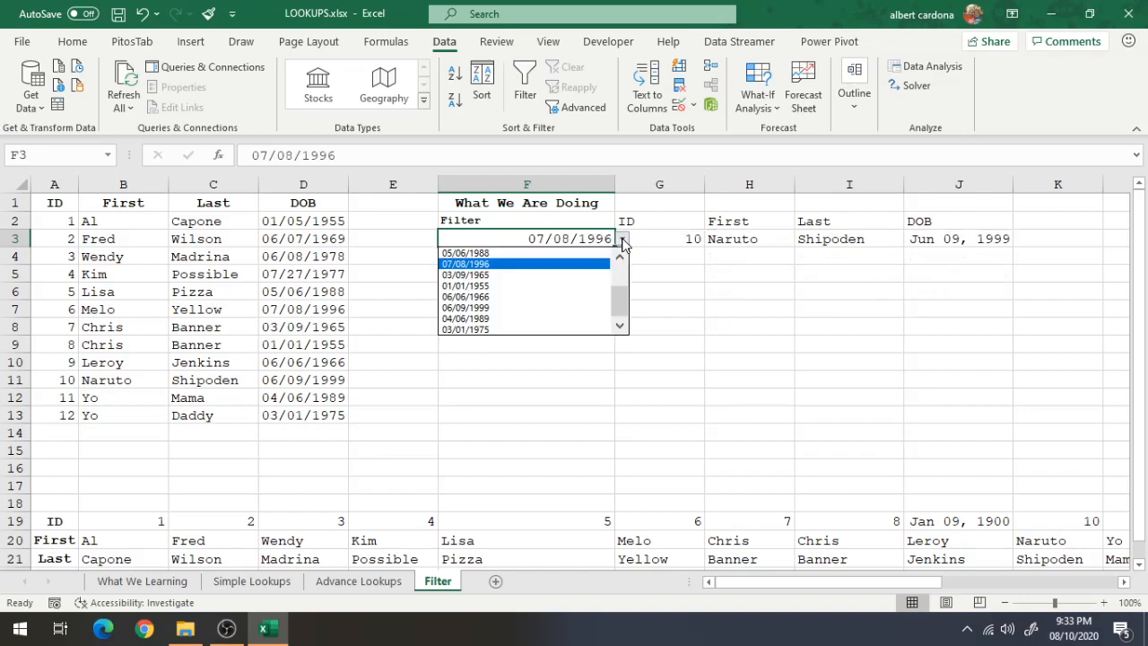
left_click(587, 308)
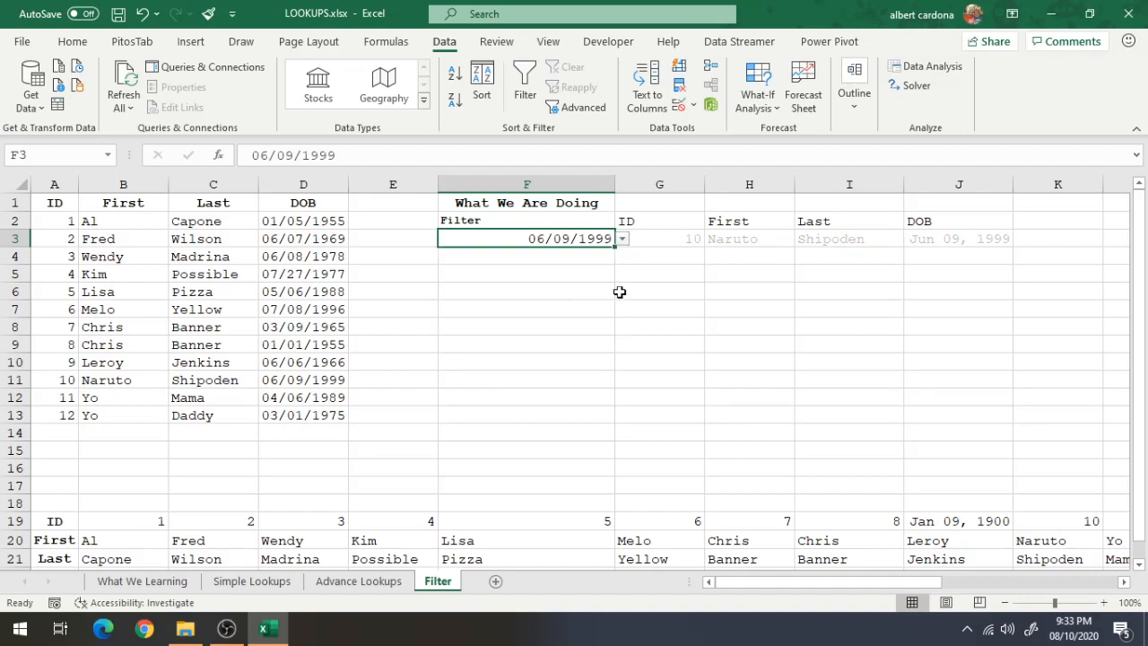
Switch F3 to the date of birth of record ID 11 and finally that of ID 1, and select formula cell G2.
left_click(621, 238)
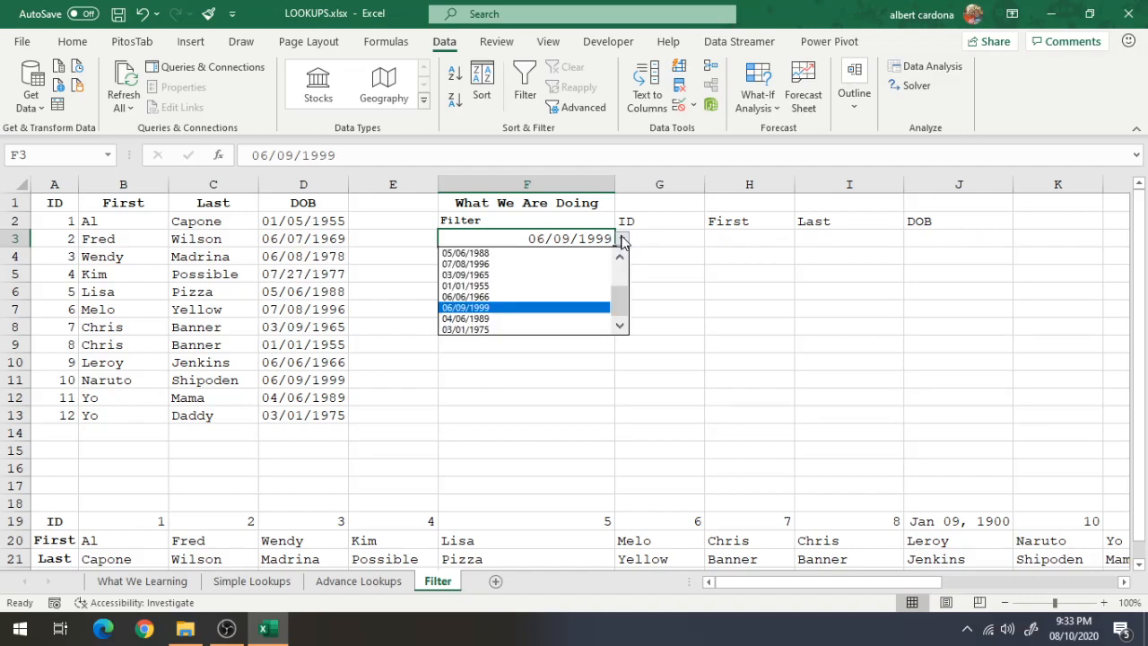
left_click(523, 319)
left_click(621, 238)
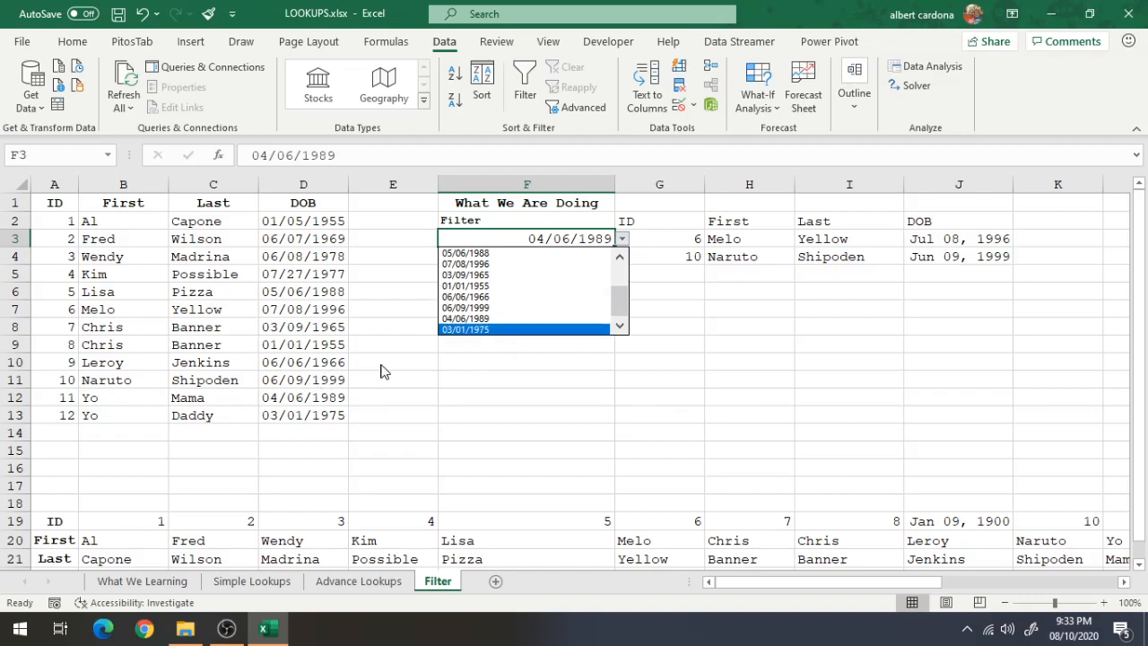
left_click_drag(625, 316, 628, 289)
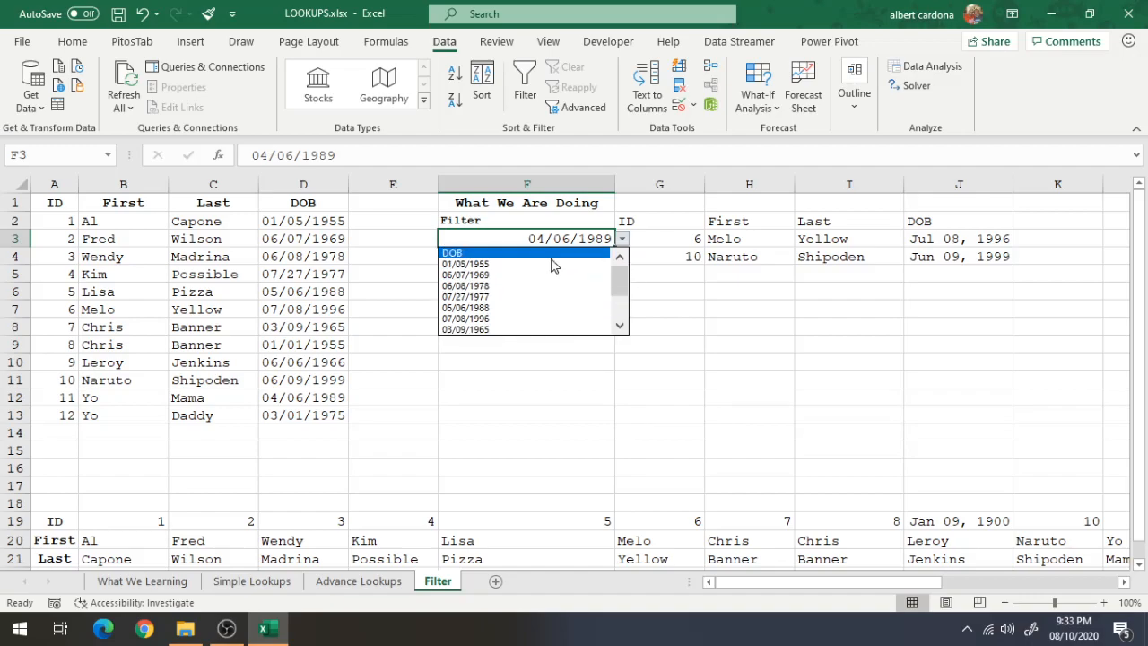
left_click(553, 263)
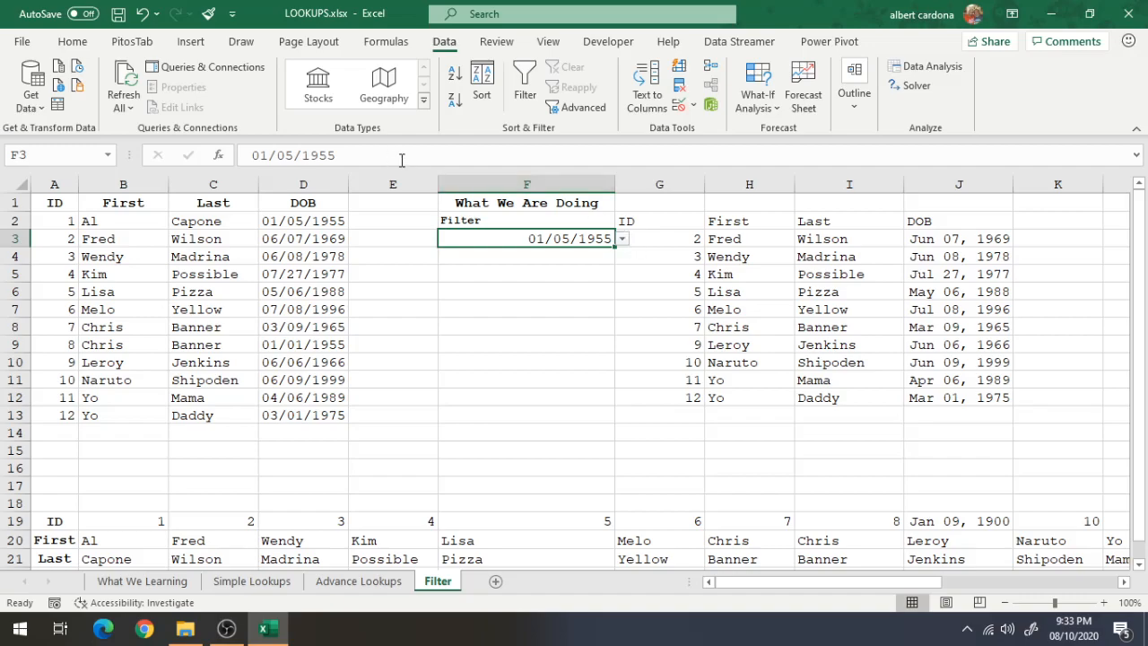
left_click(653, 222)
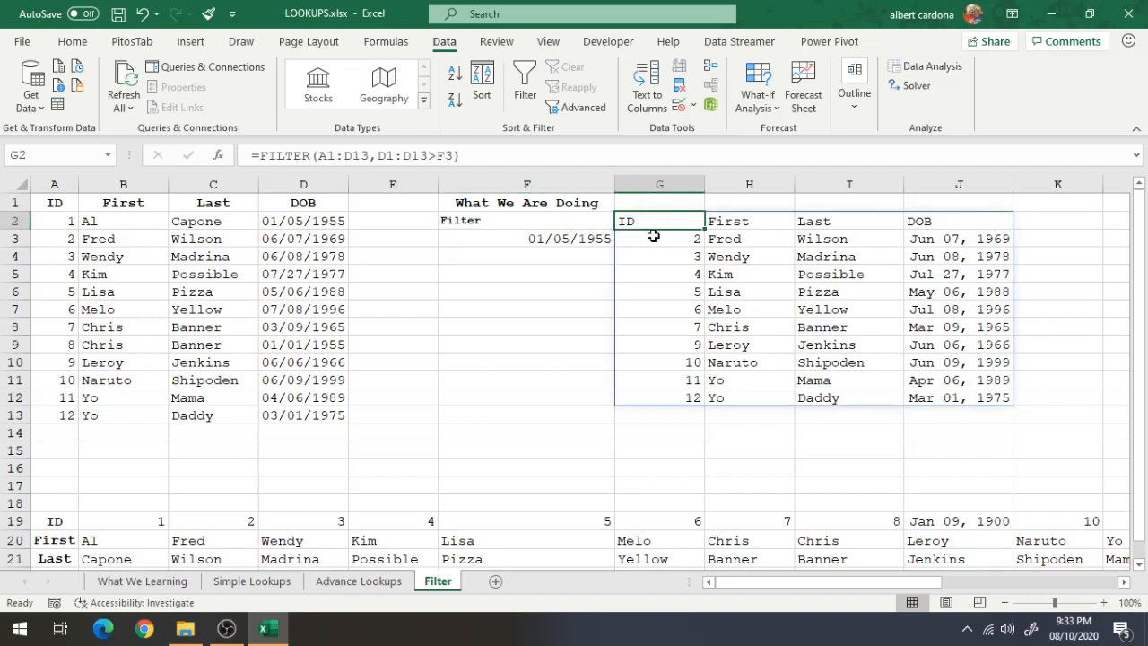
Change the comparison in G2's FILTER formula to not equal, making the include argument D1:D13<>F3.
left_click(432, 158)
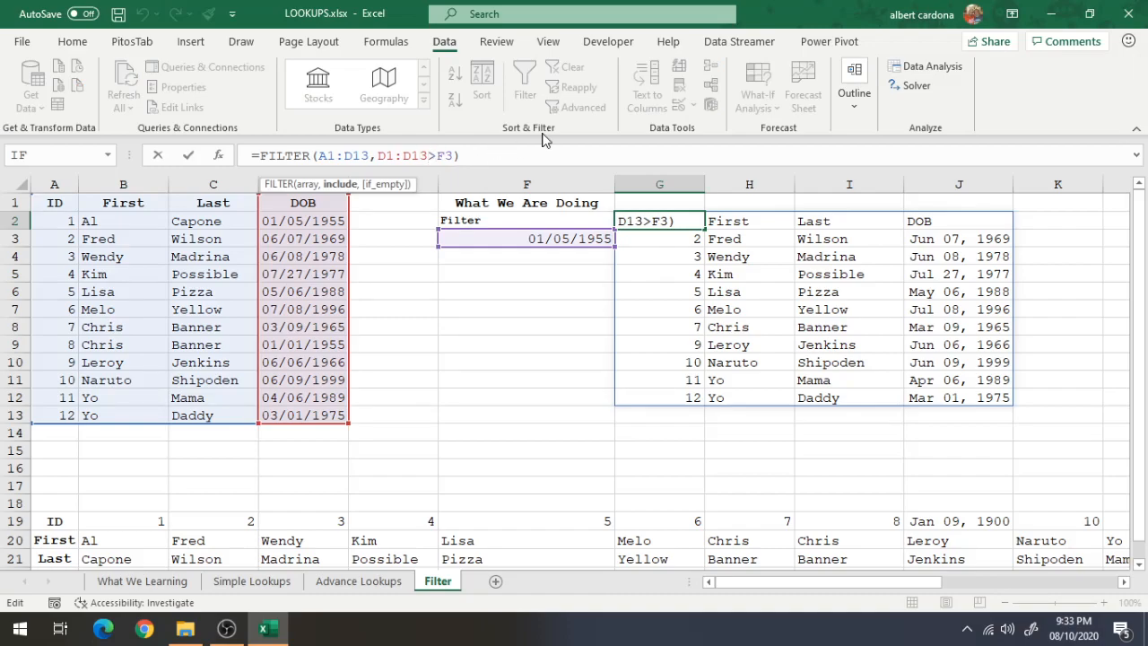
type("<")
key("Return")
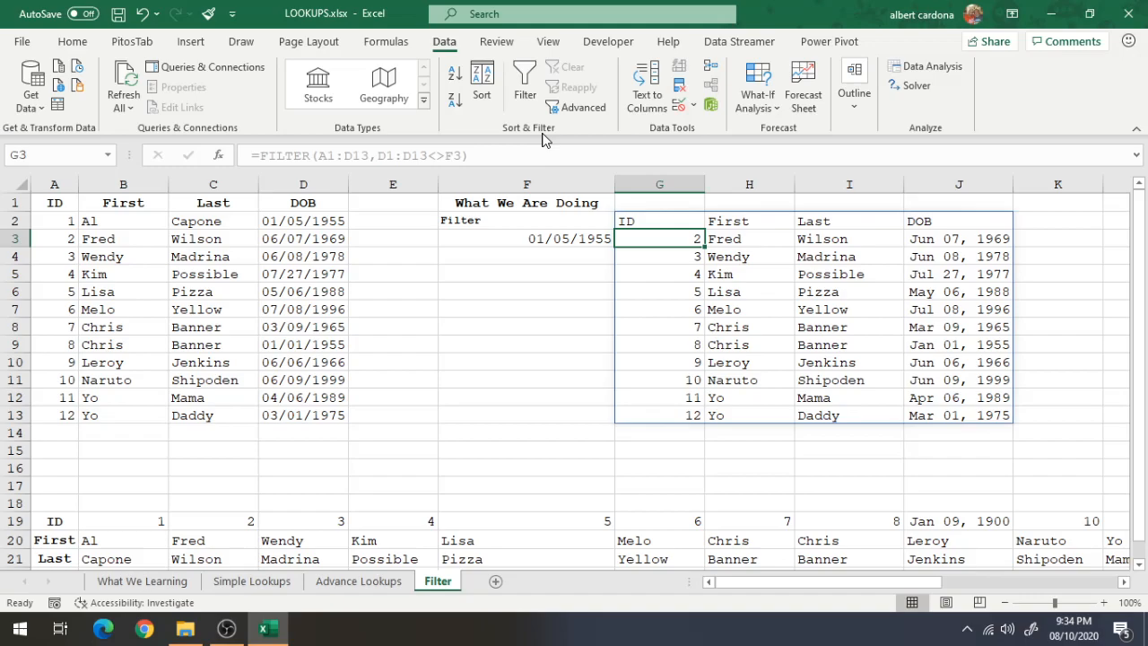
Test the not-equal FILTER formula by switching F3 to the date of birth of record ID 2 and finally that of ID 5.
left_click(598, 234)
left_click(622, 238)
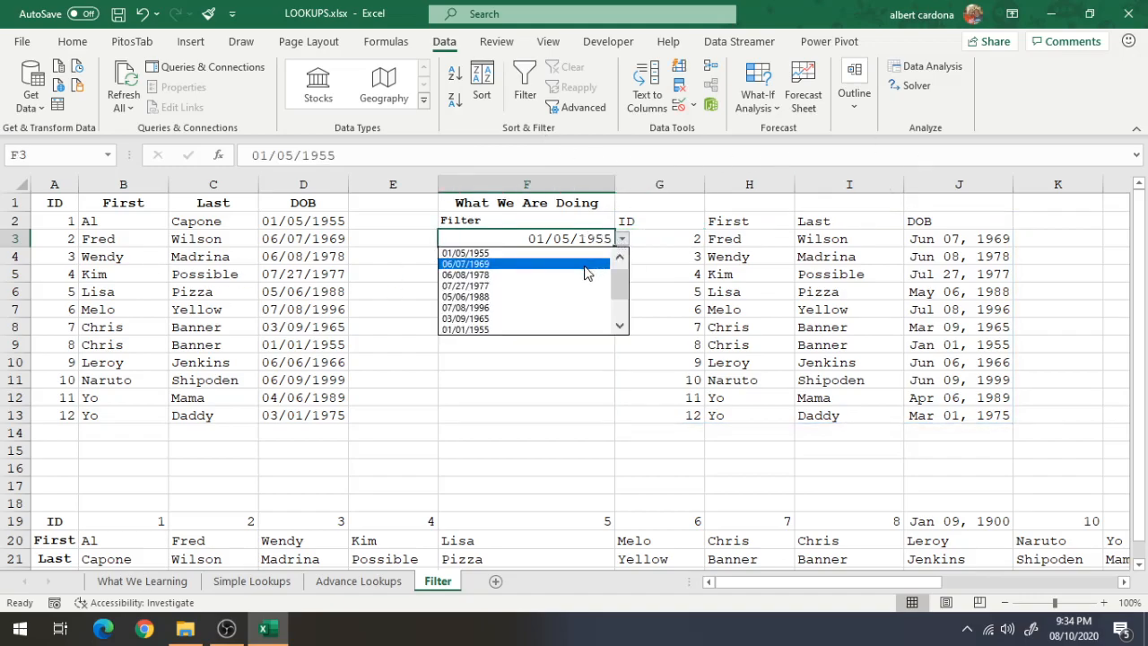
left_click(619, 262)
left_click(621, 241)
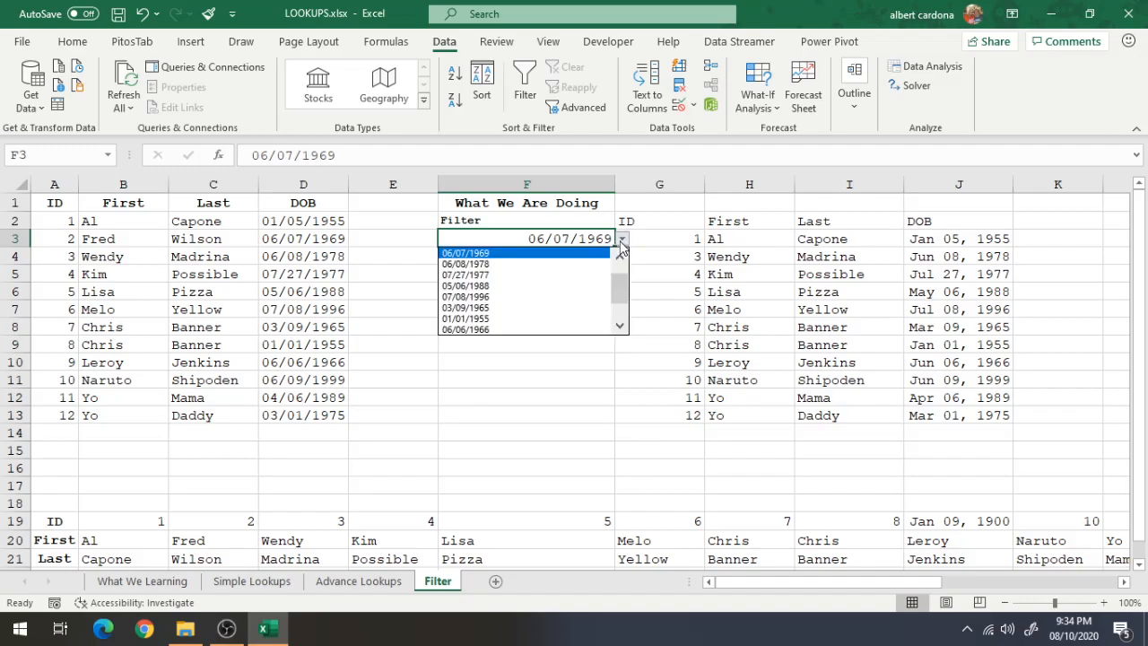
left_click(596, 281)
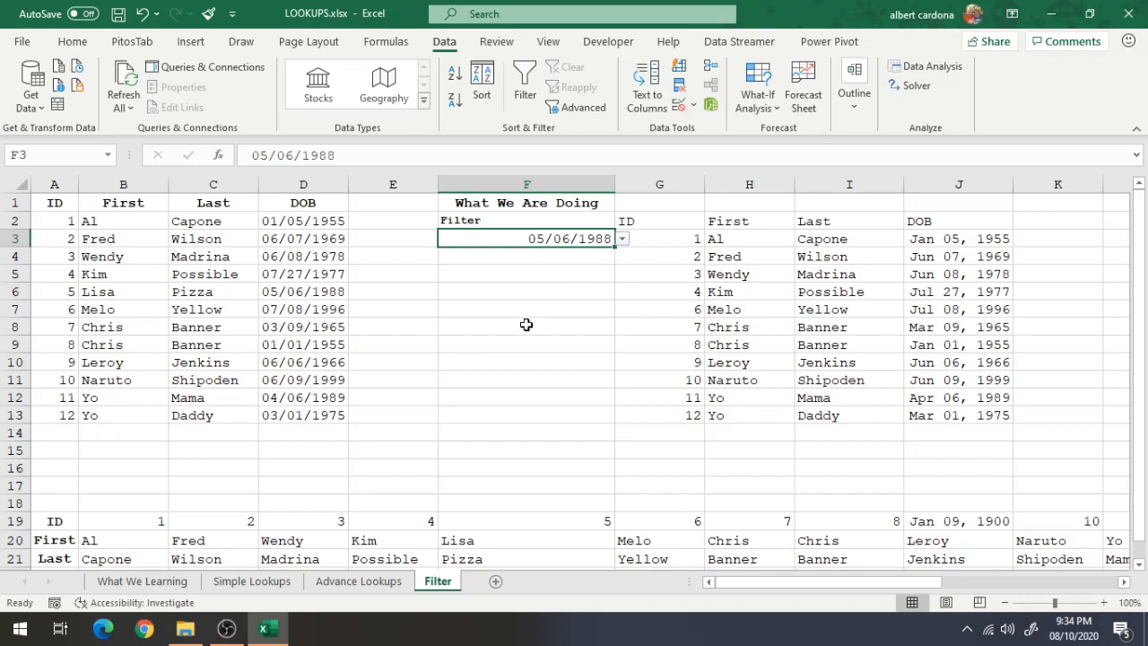
left_click(569, 258)
Delete the FILTER formula from G2, clearing its spilled results.
left_click(643, 222)
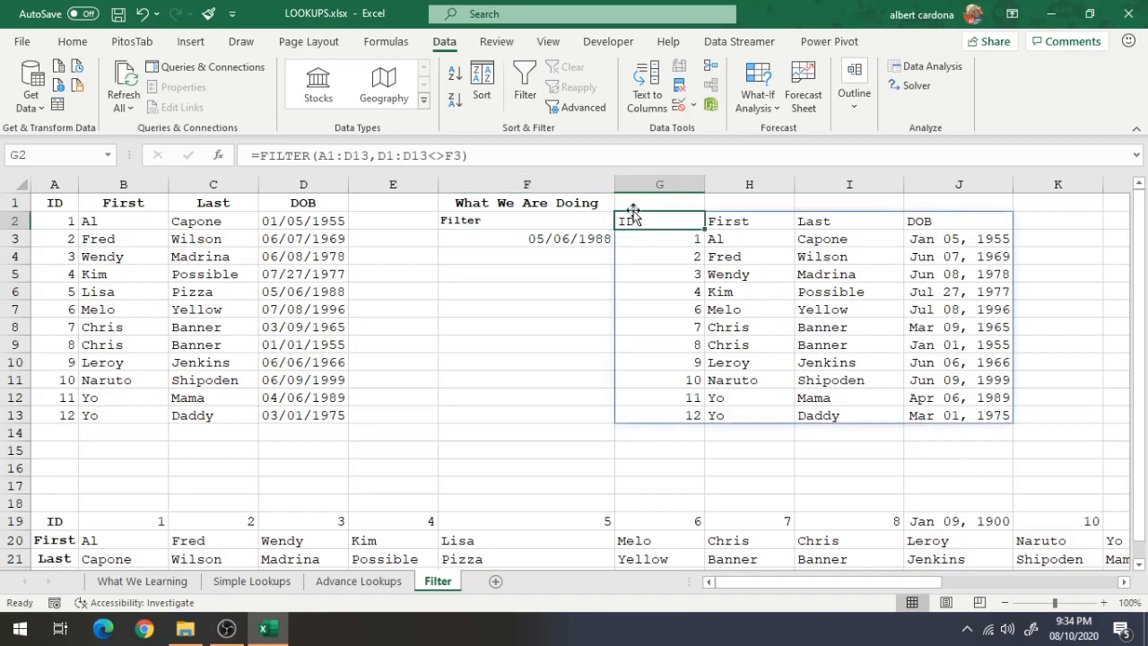
key("Delete")
left_click(515, 240)
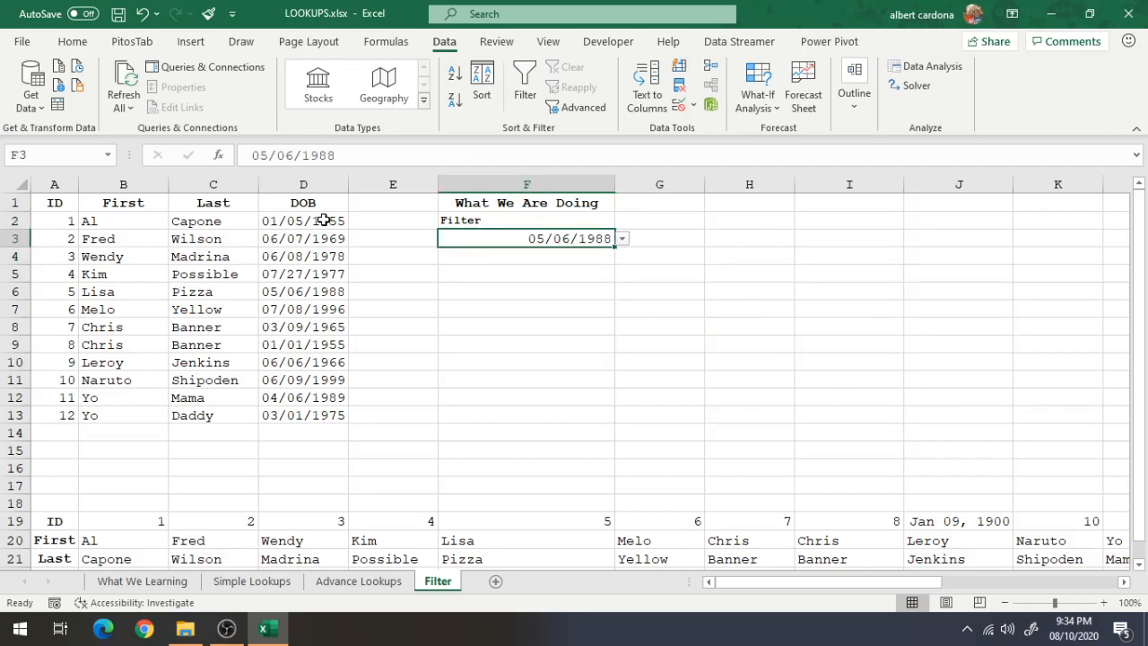
Add list data validation to F4 using the ID values in $A$2:$A$13 as its source.
left_click(479, 256)
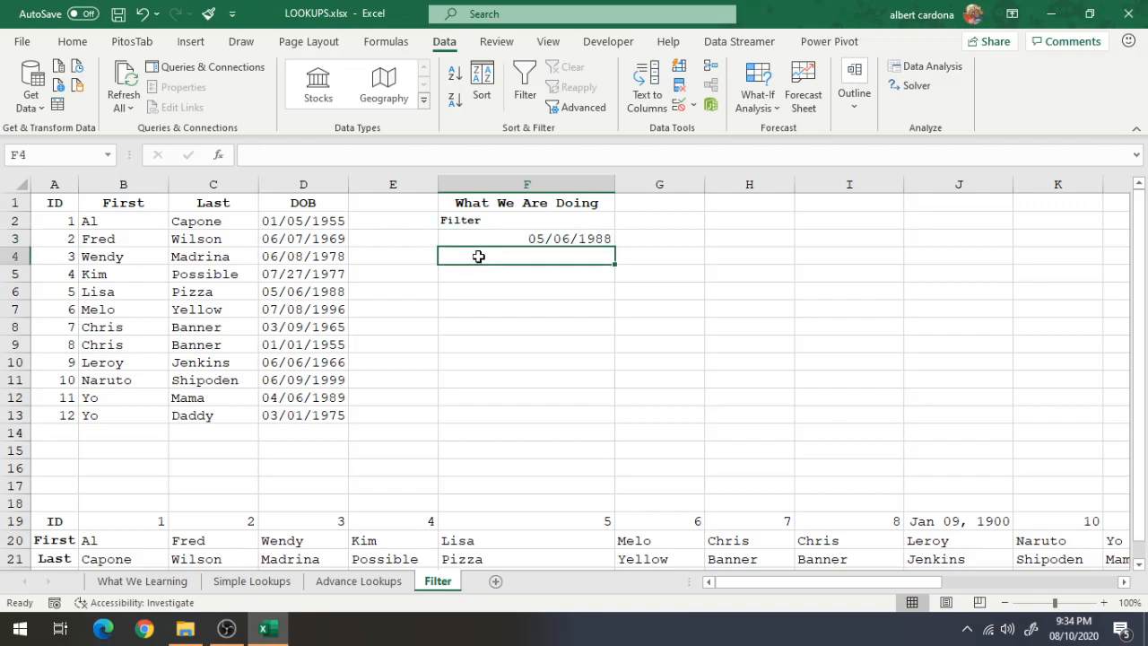
left_click(679, 105)
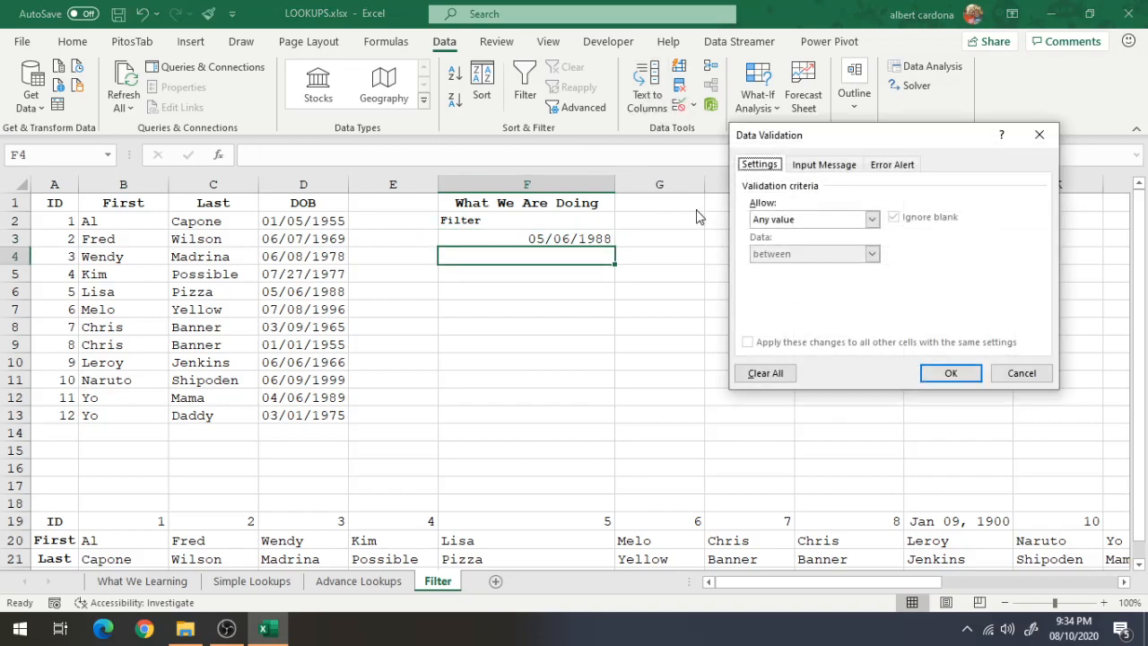
left_click(872, 219)
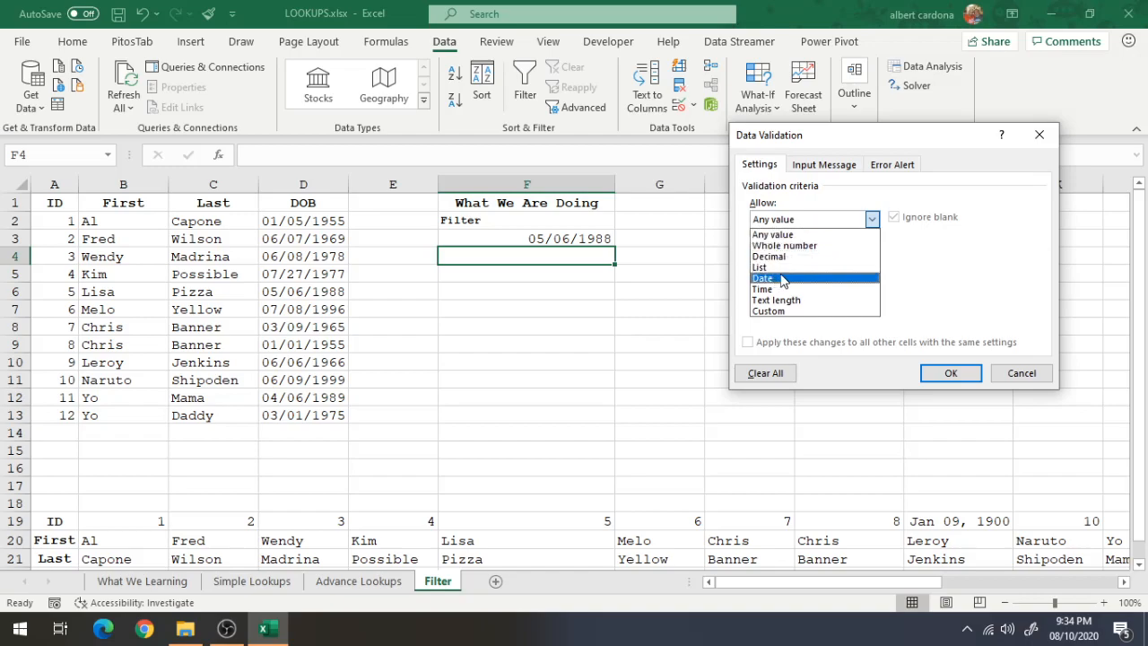
left_click(794, 267)
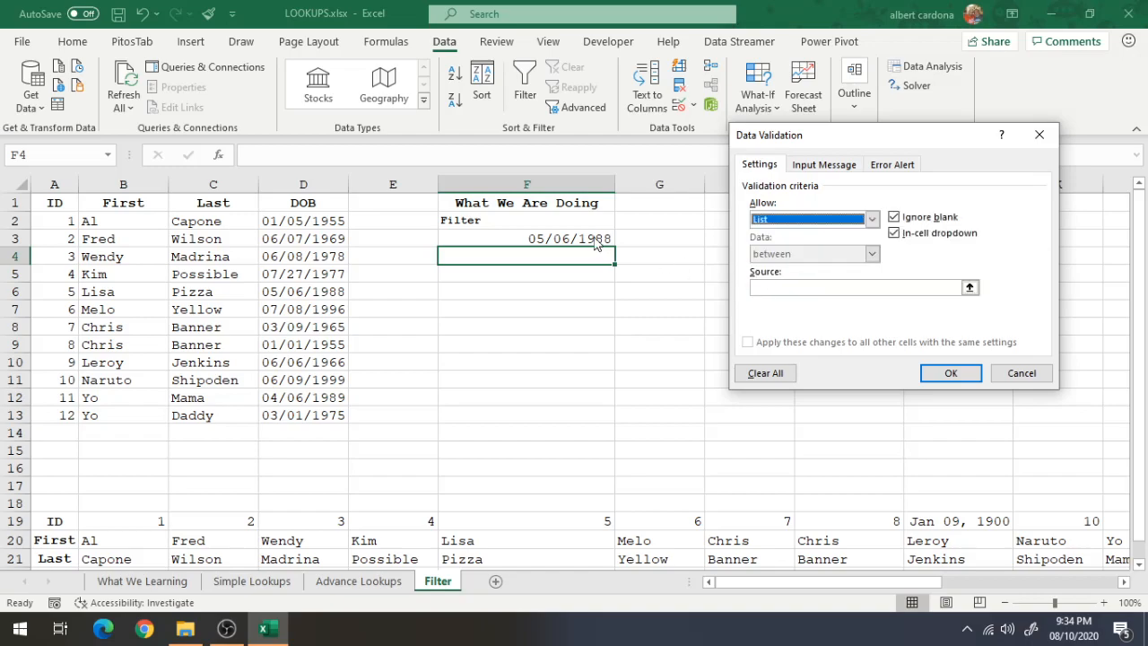
left_click(759, 286)
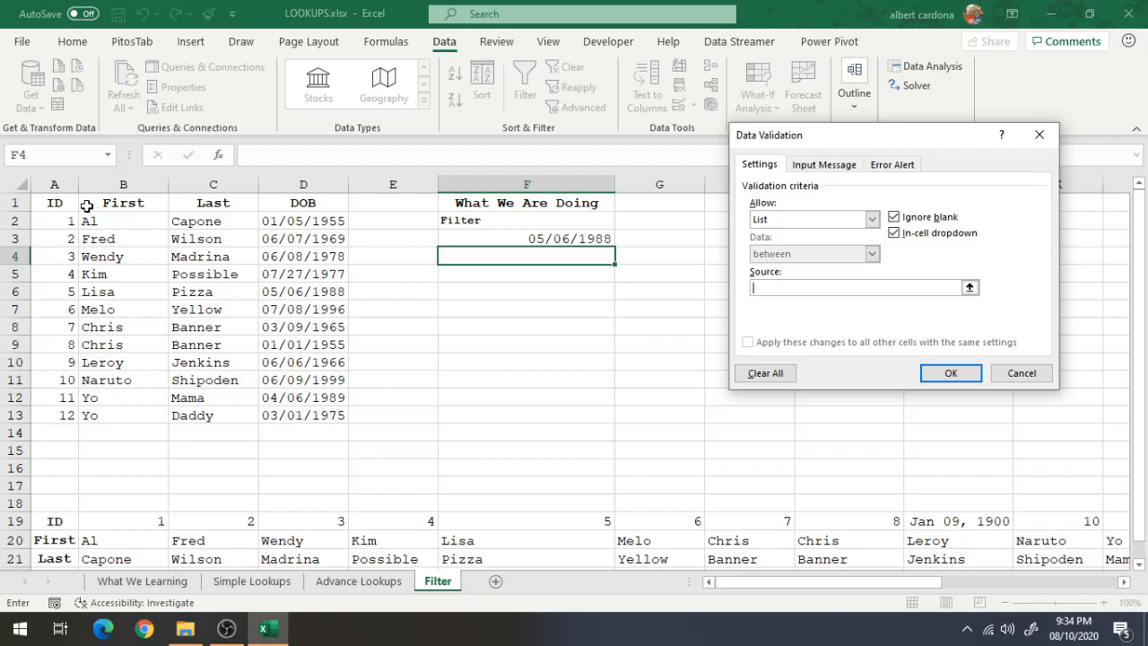
left_click(49, 216)
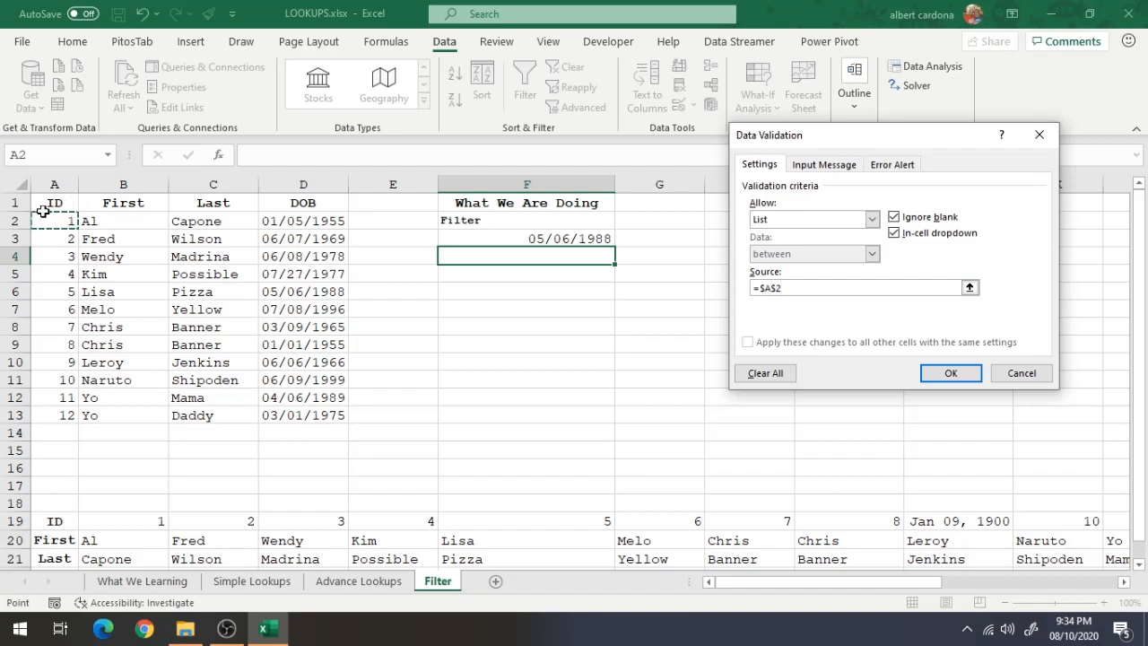
key("ctrl+shift+Down")
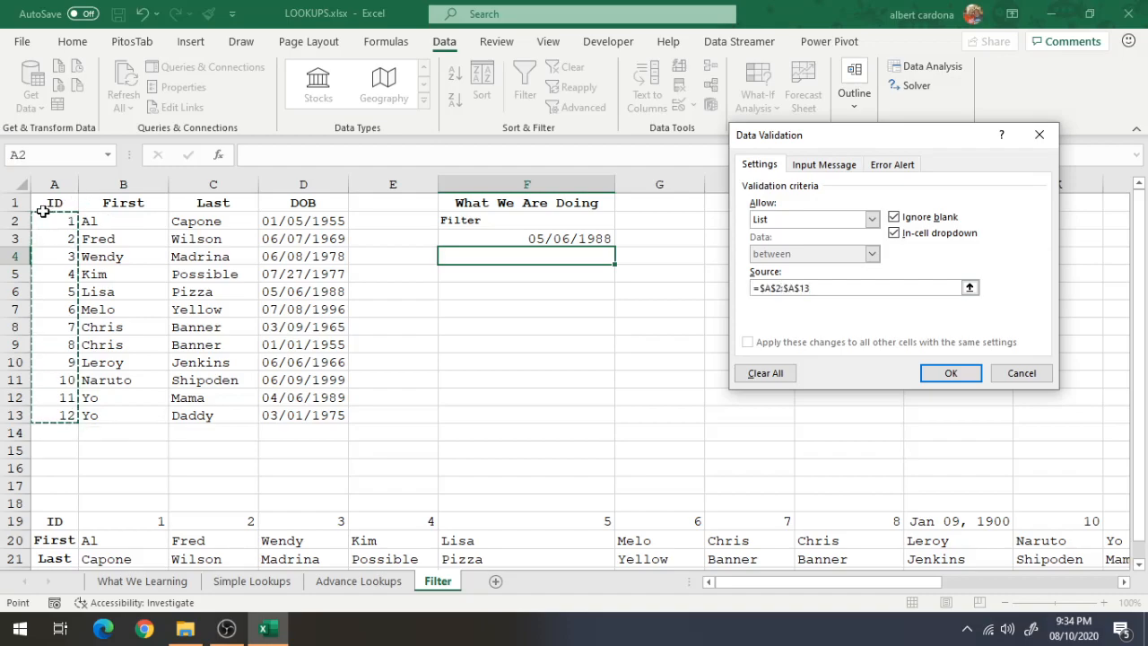
key("Return")
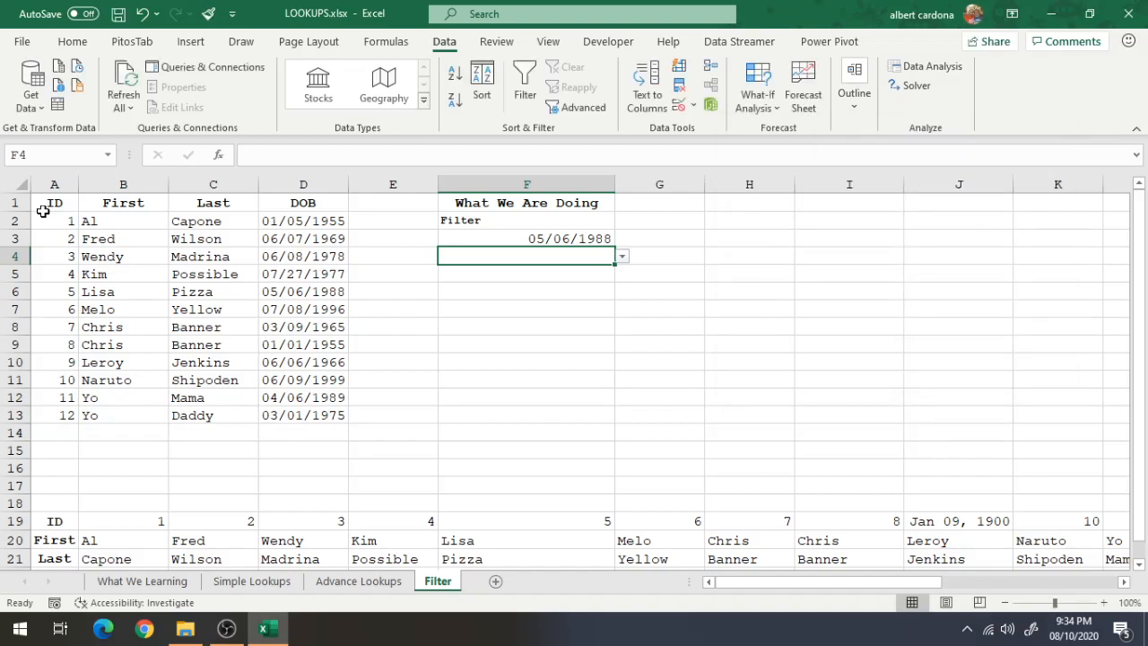
Set the F3 dropdown to the column heading DOB.
left_click(587, 239)
left_click(622, 239)
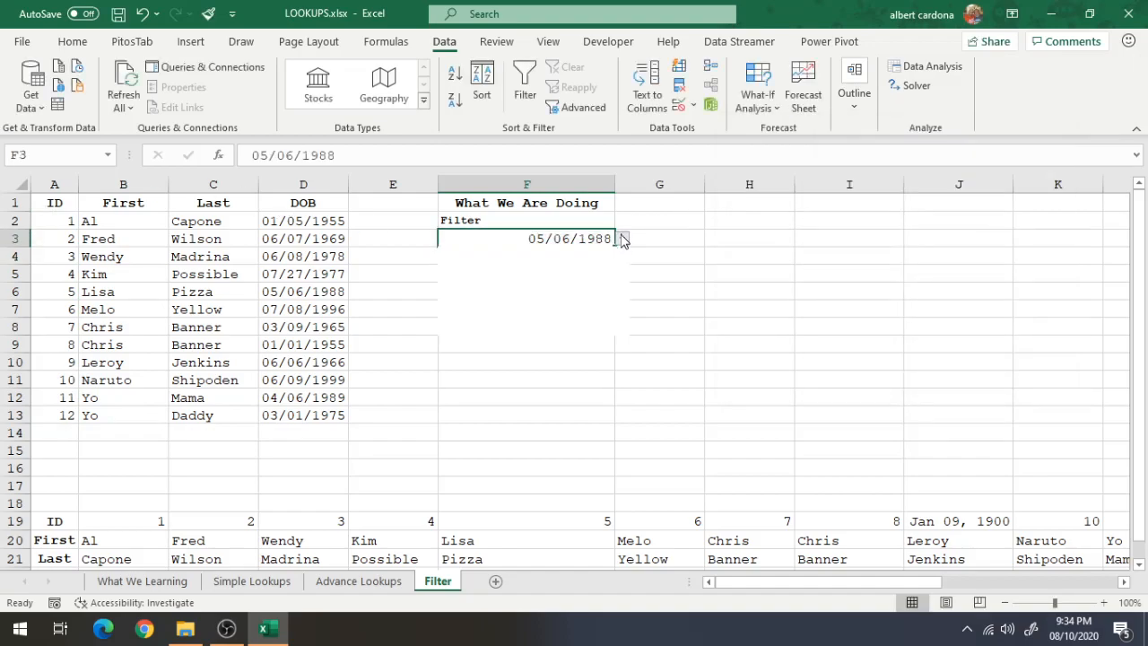
scroll(592, 269, "up", 2)
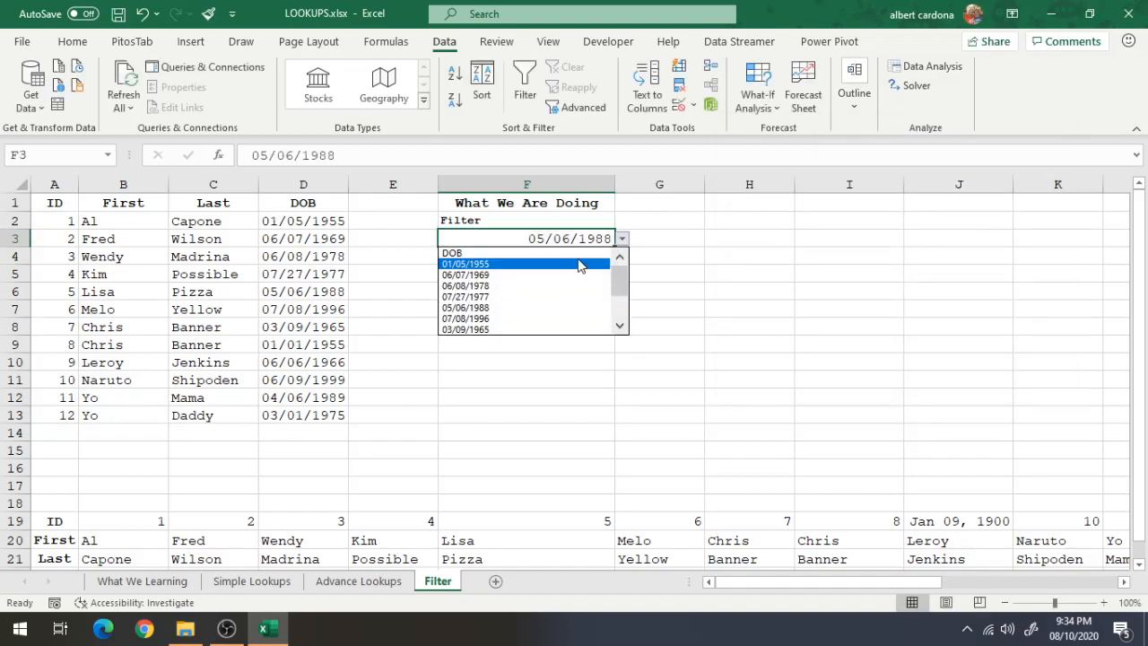
left_click(580, 253)
Choose ID 1 from the new dropdown list in F4.
left_click(604, 255)
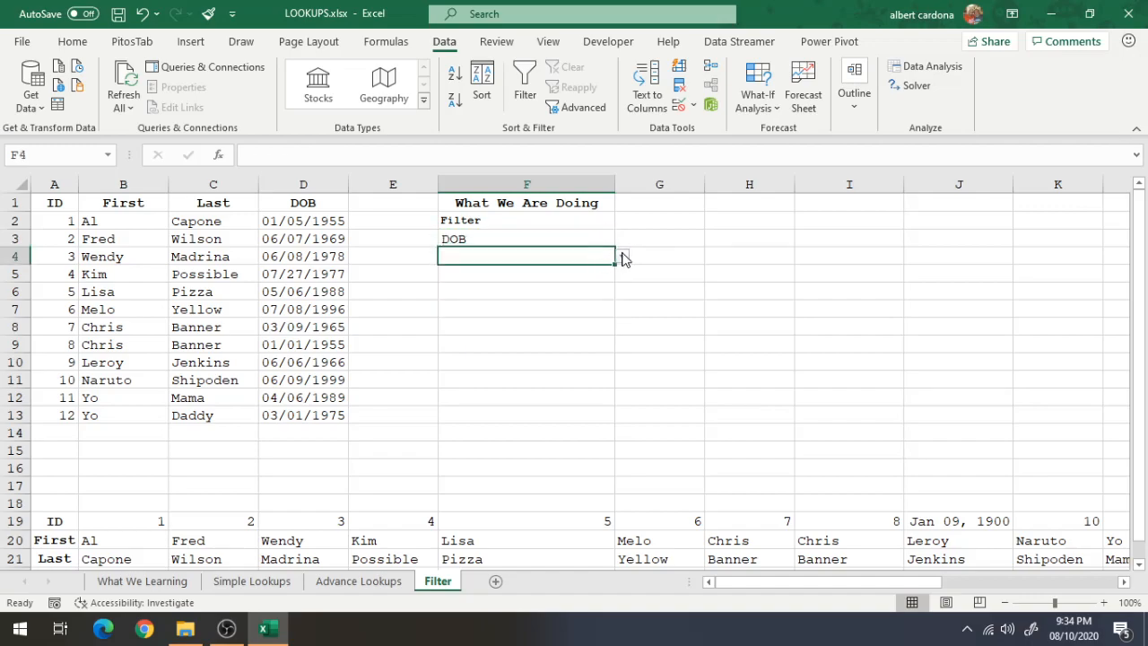
left_click(621, 257)
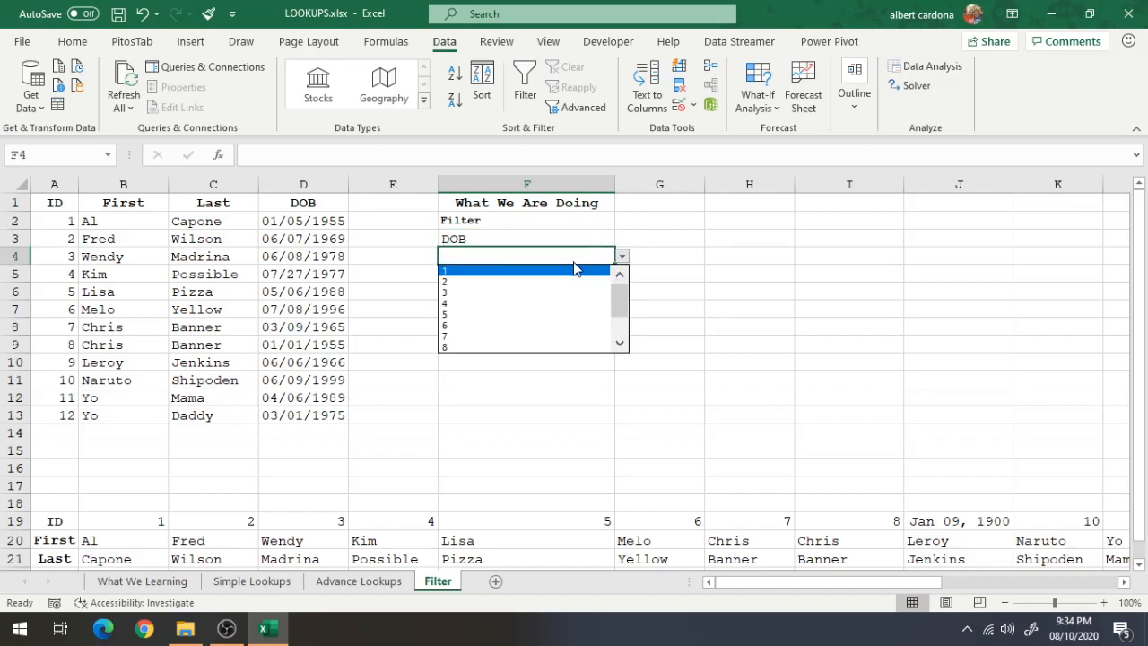
left_click(652, 233)
left_click(658, 228)
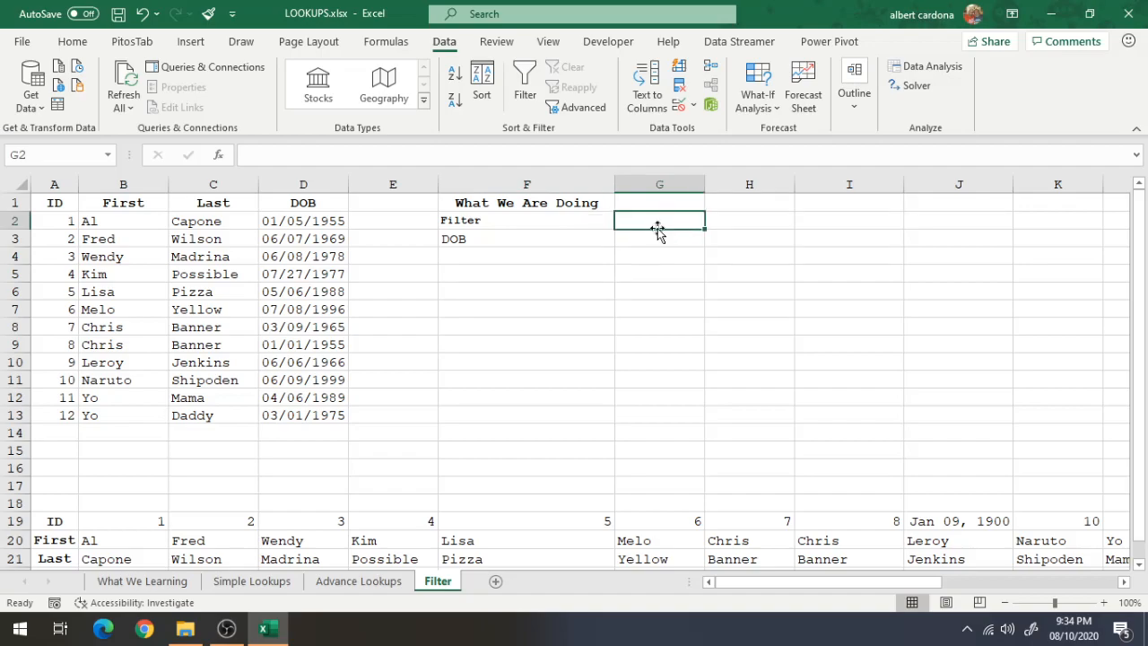
left_click(610, 256)
left_click(621, 257)
left_click(584, 271)
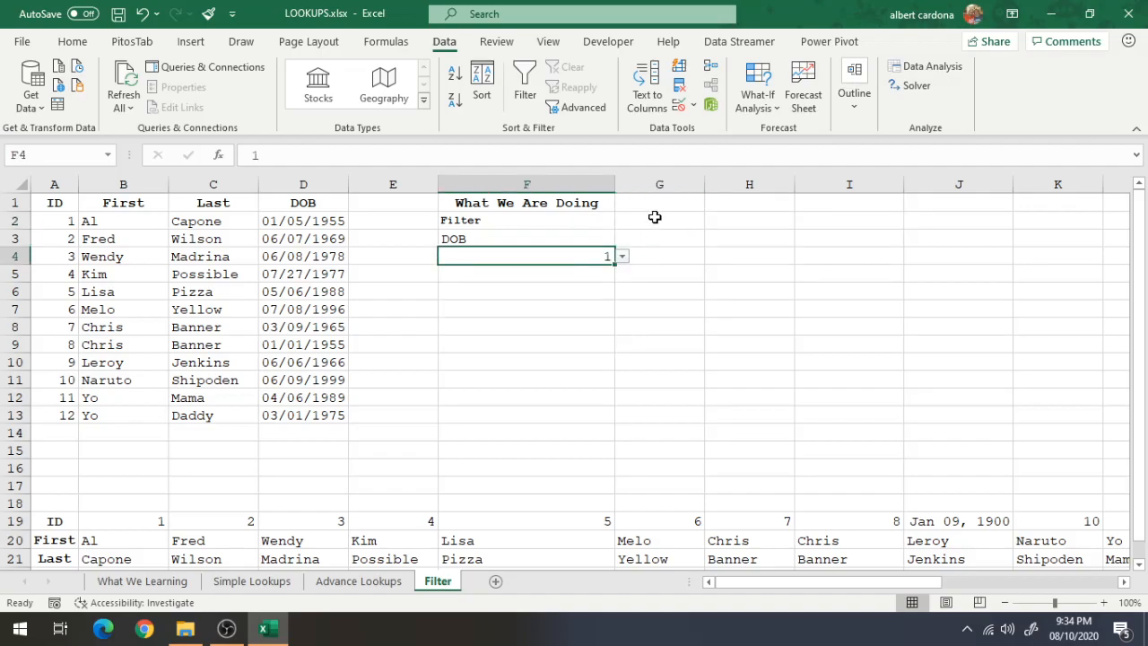
Write the formula =FILTER(A1:D13,A1:A13=F4) in G3 to return the record matching the ID in F4.
left_click(654, 218)
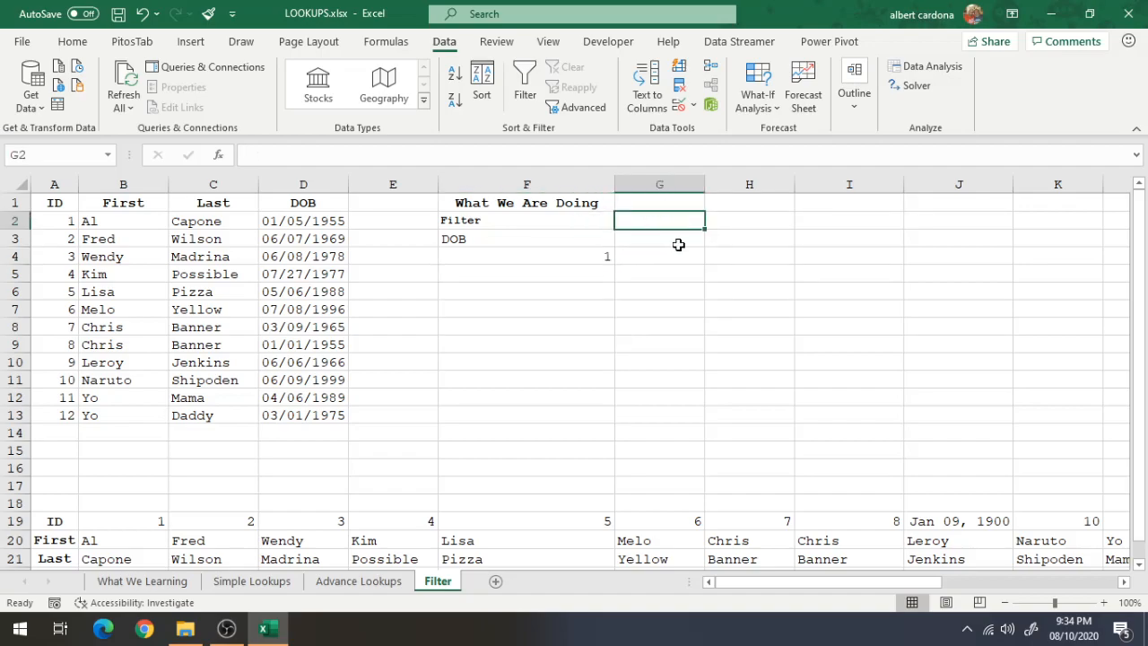
left_click(679, 243)
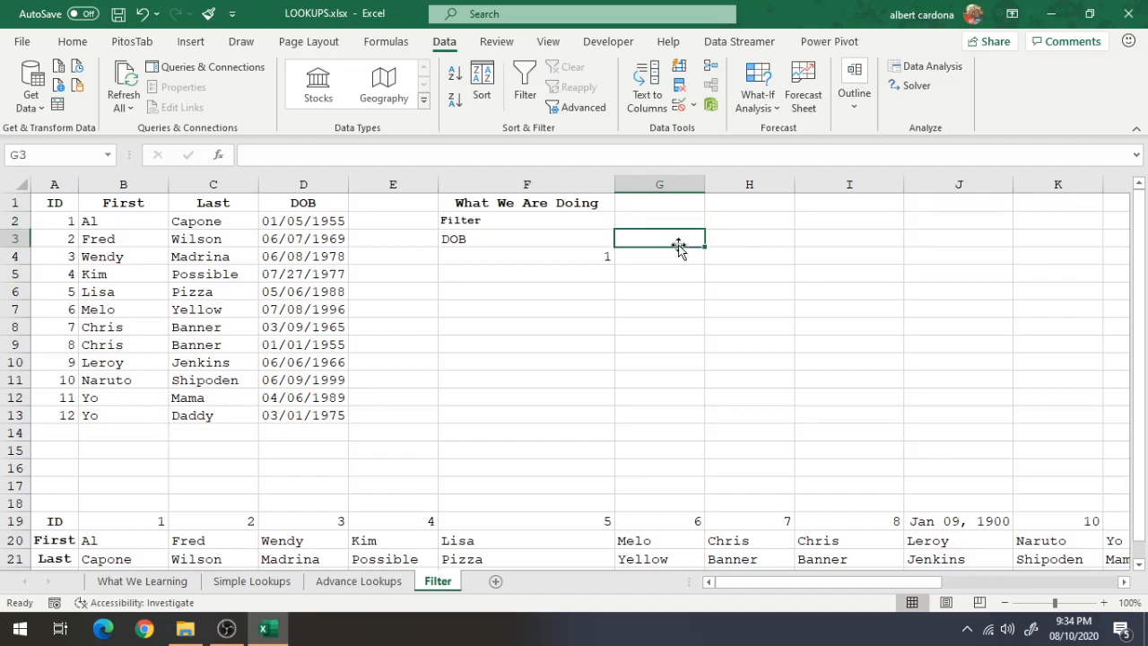
type("=FILTER(")
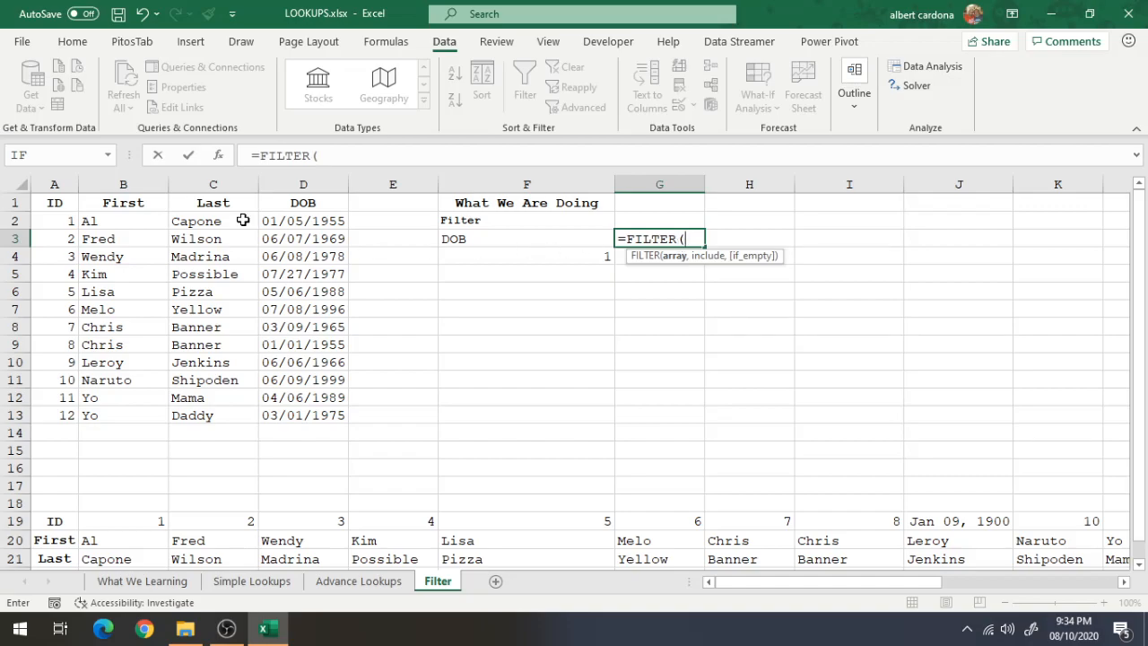
left_click_drag(59, 206, 275, 412)
type(",")
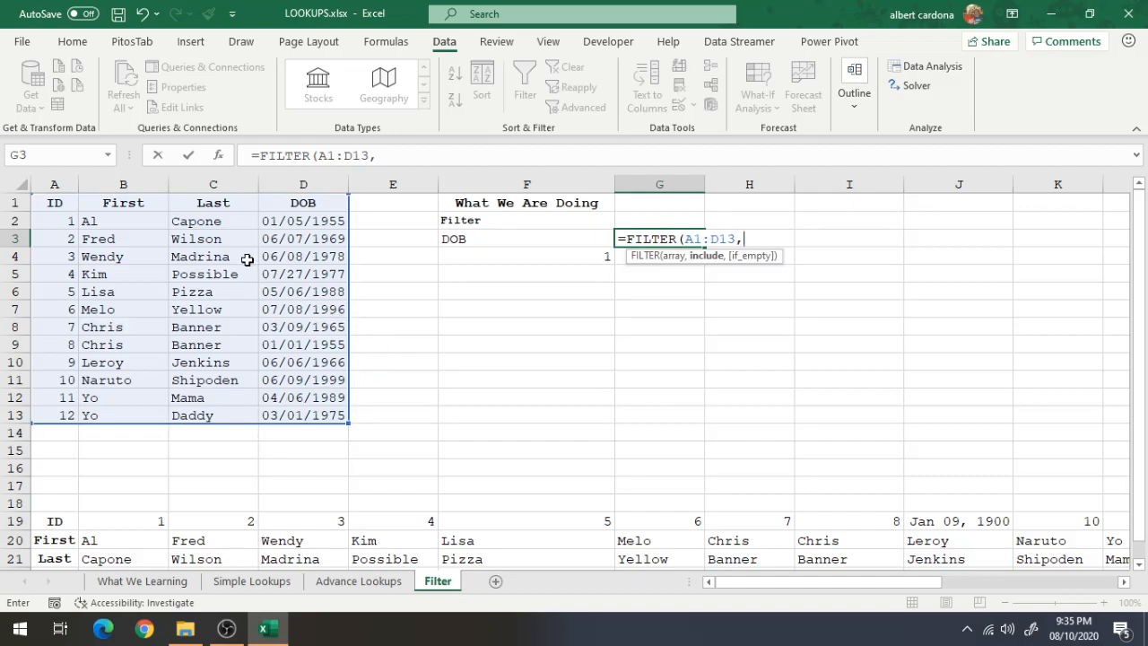
left_click_drag(52, 201, 52, 419)
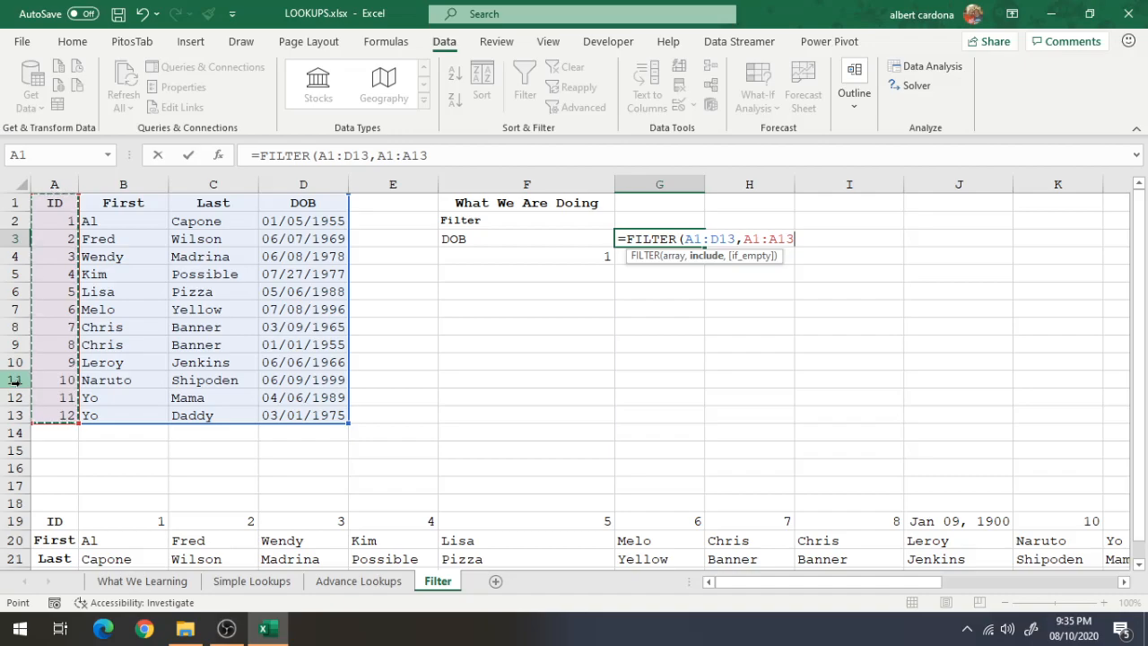
type("=")
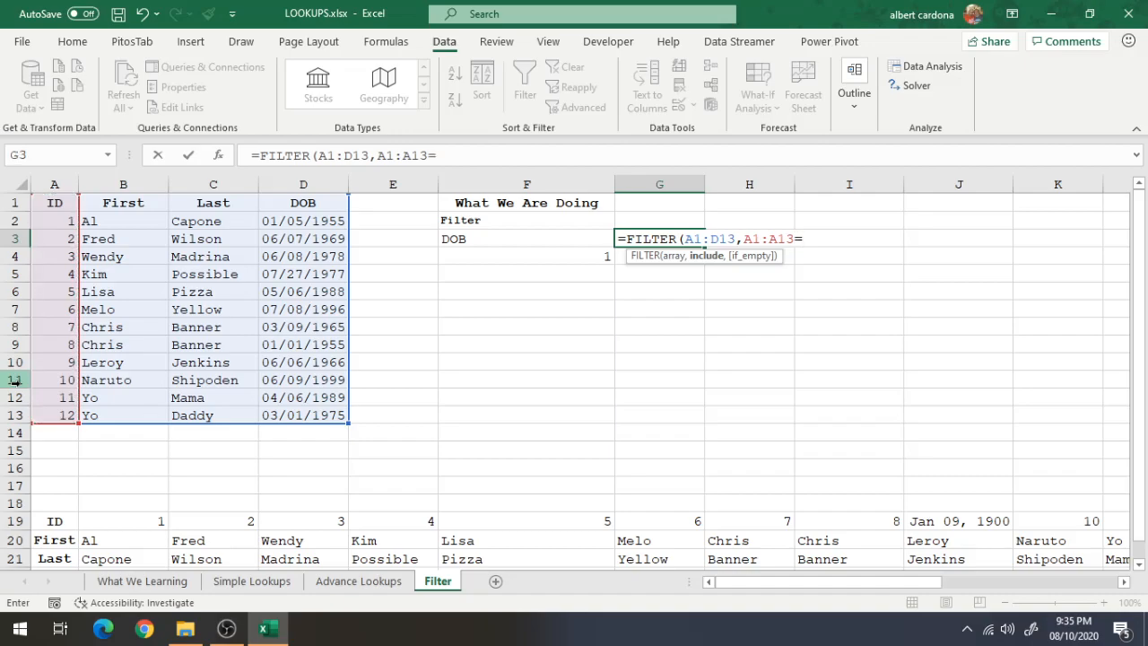
left_click(525, 260)
type(")")
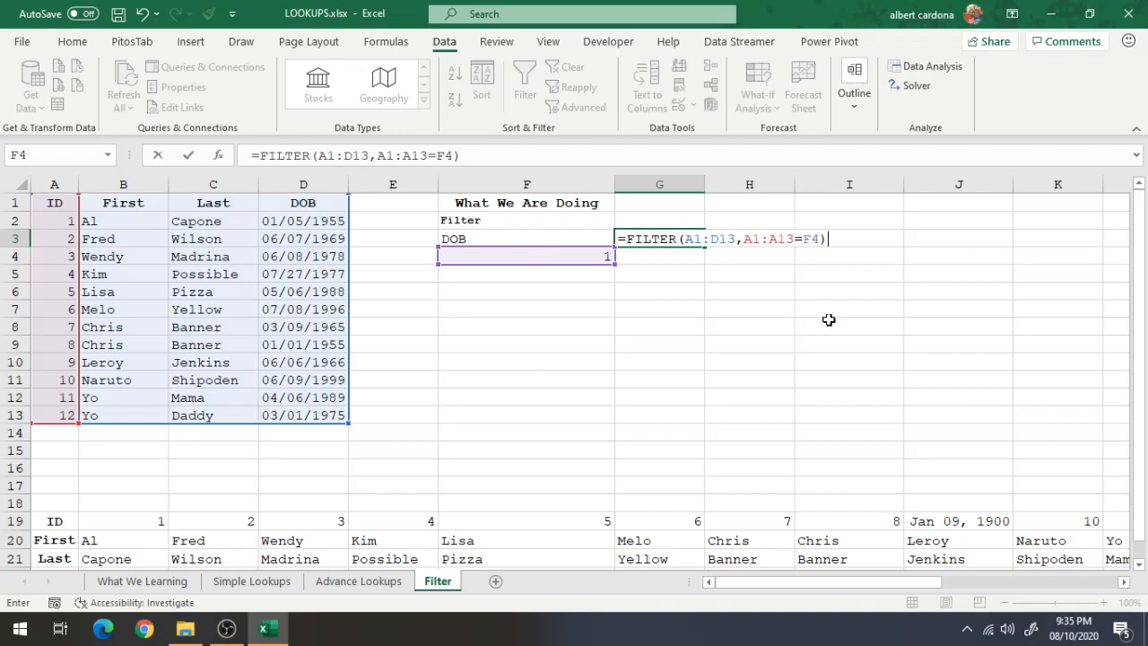
Add "no data found" as the if_empty argument of the FILTER formula in G3 and enter the formula.
left_click(451, 154)
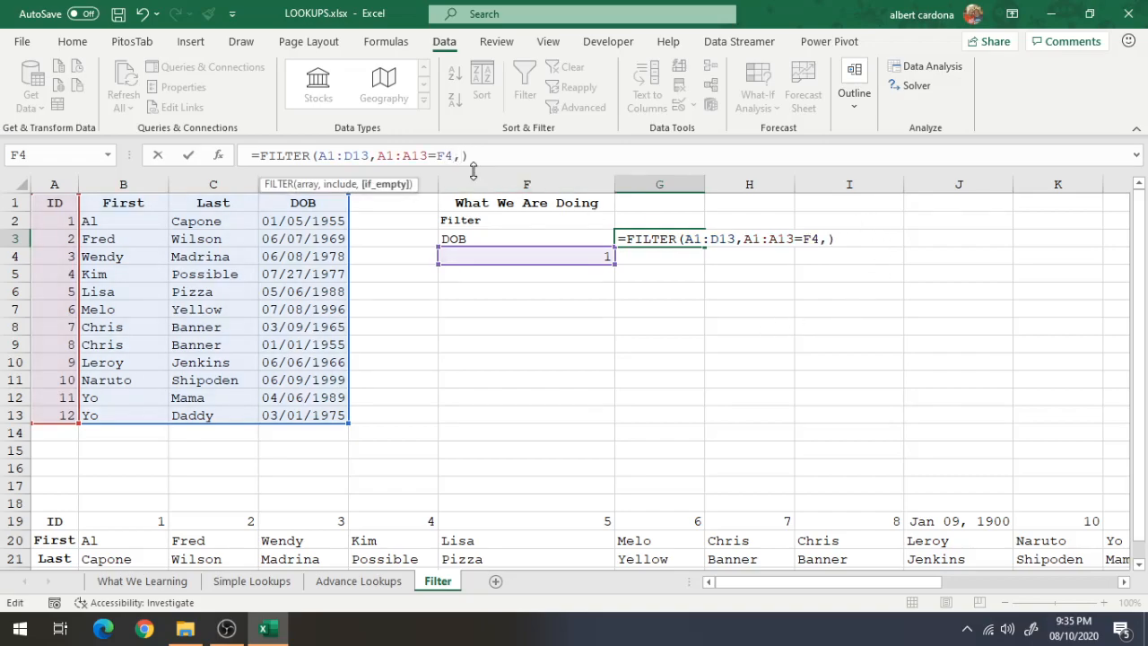
type("no data found\"")
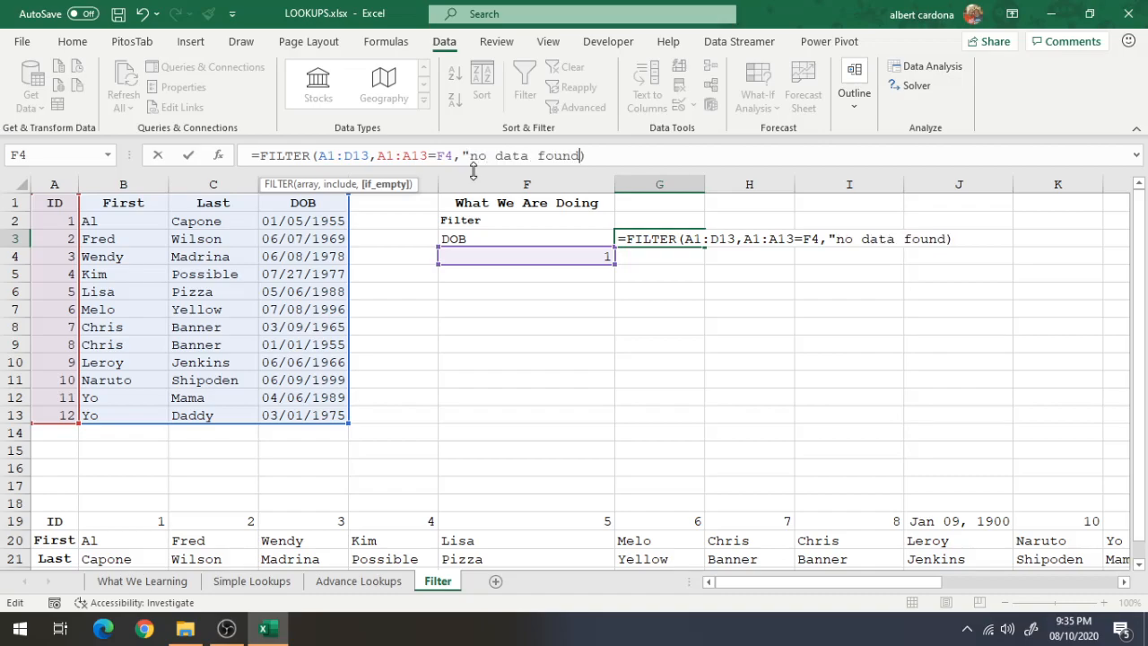
type(")")
key("Return")
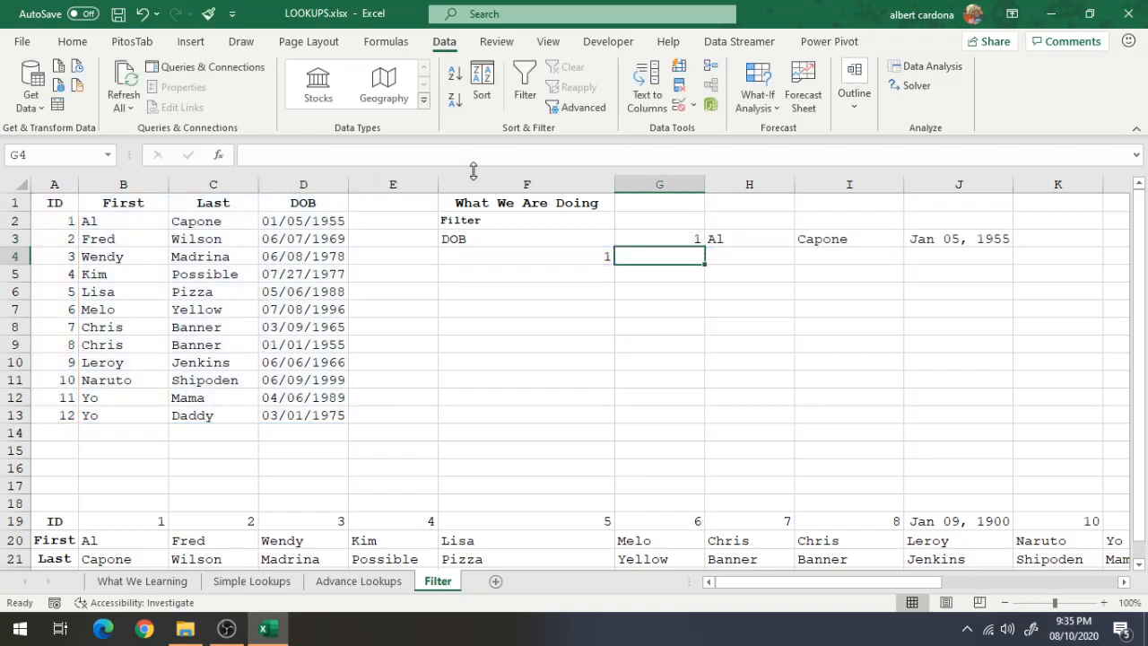
Test the FILTER formula in G3 by switching F4 to ID 5 and finally to ID 8.
left_click(673, 238)
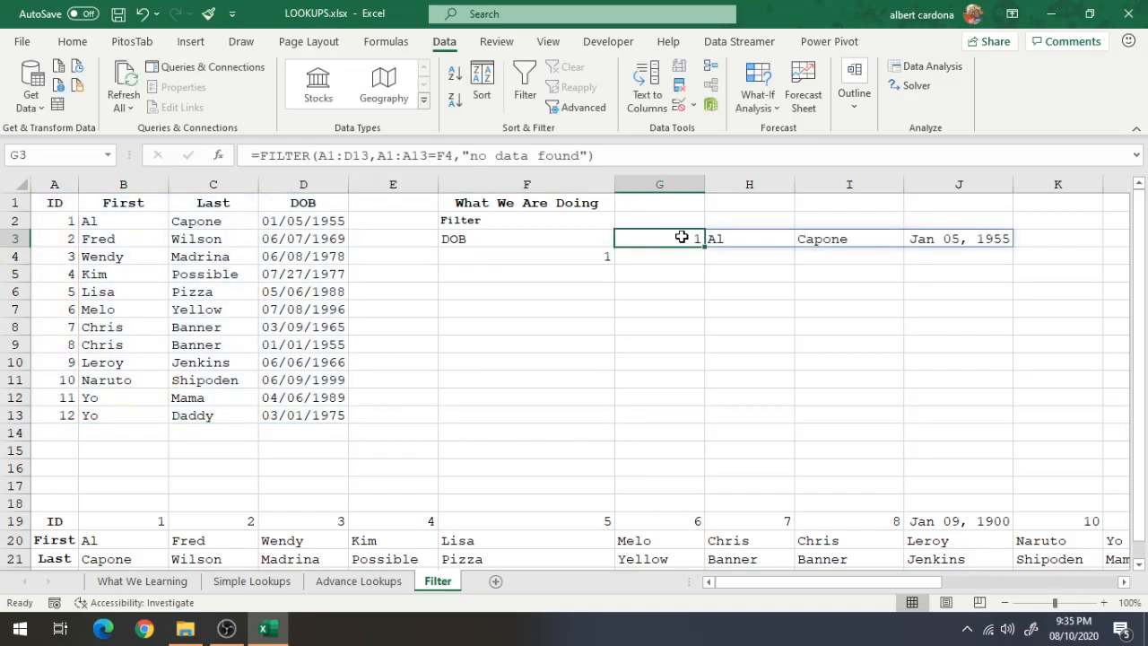
left_click(607, 266)
left_click(607, 258)
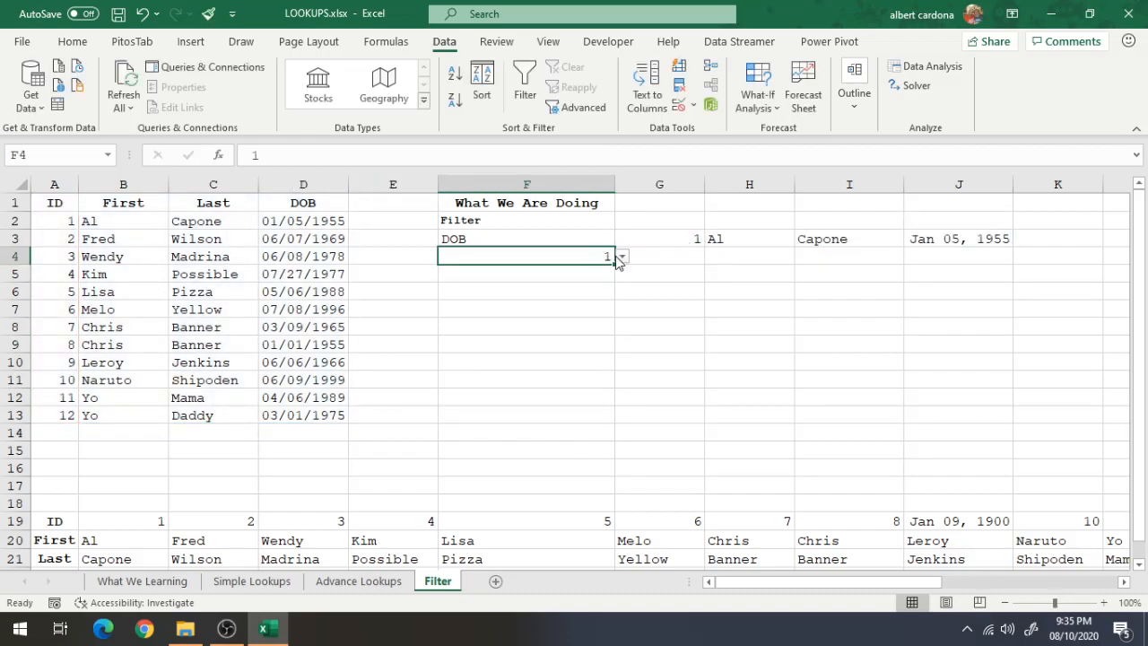
left_click(621, 257)
left_click(600, 309)
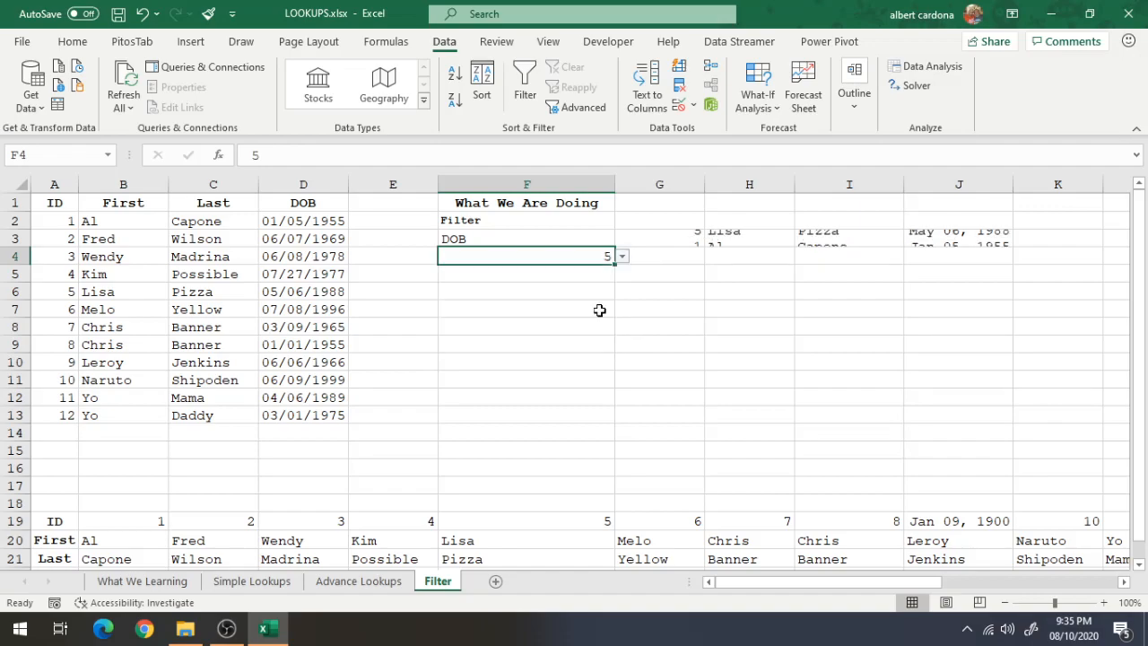
left_click(622, 257)
left_click(571, 303)
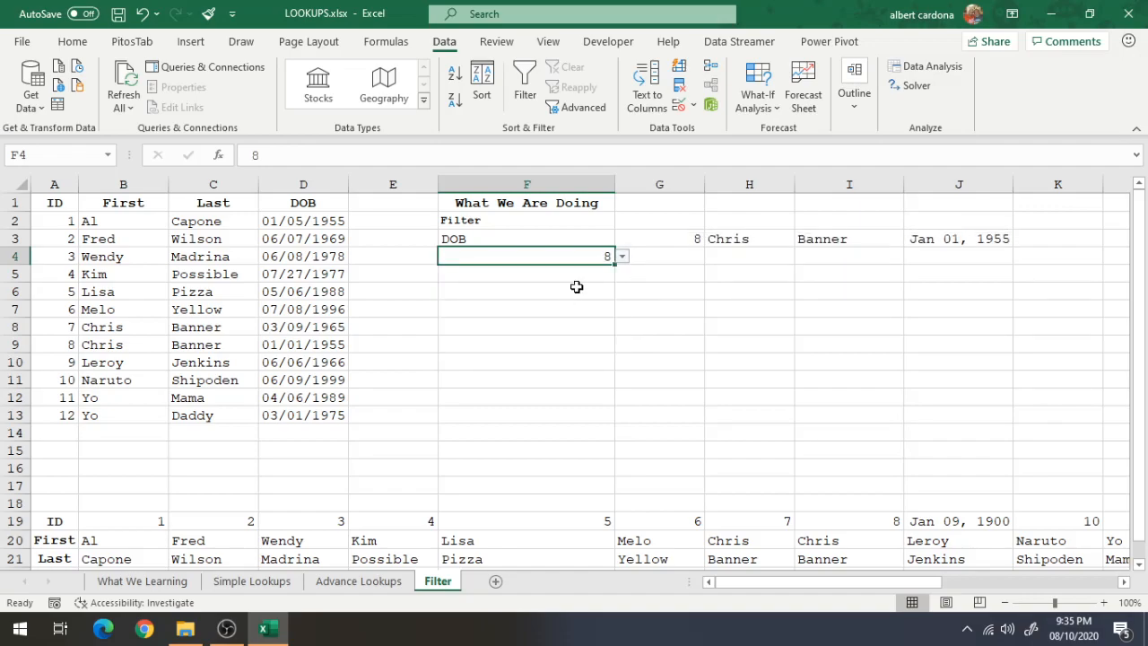
Change the condition in G3's FILTER formula to A1:A13<>F4 so it returns every record except the selected ID.
left_click(666, 240)
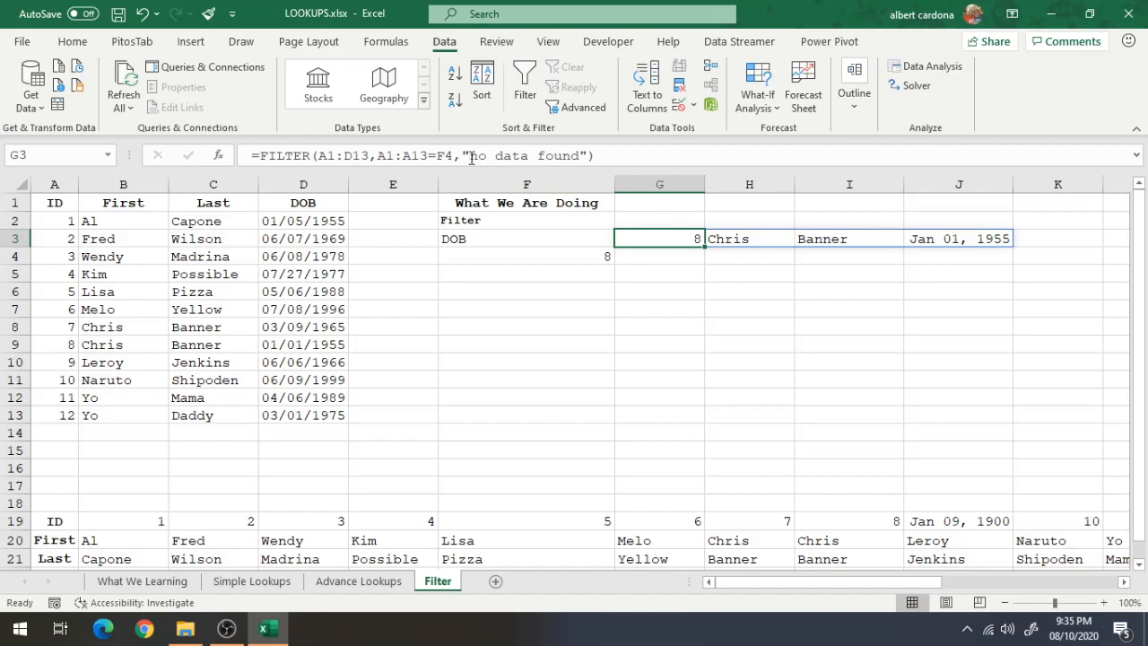
left_click(431, 155)
type("<>")
key("Return")
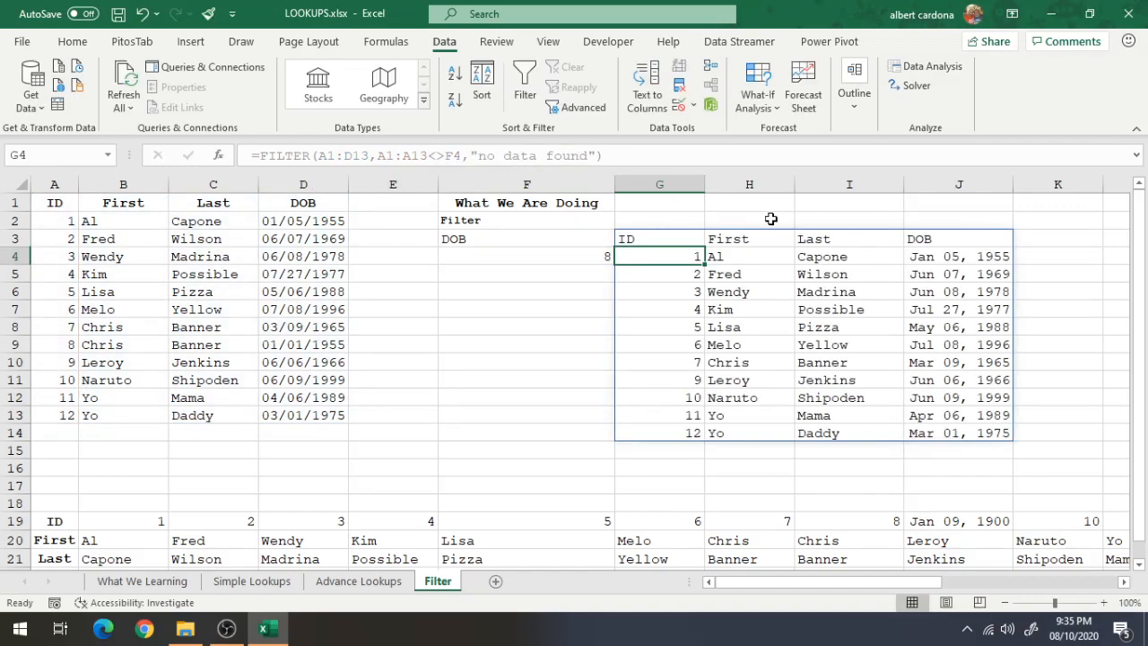
Test the exclusion formula by choosing ID 1 from the dropdown list in F4.
left_click(602, 253)
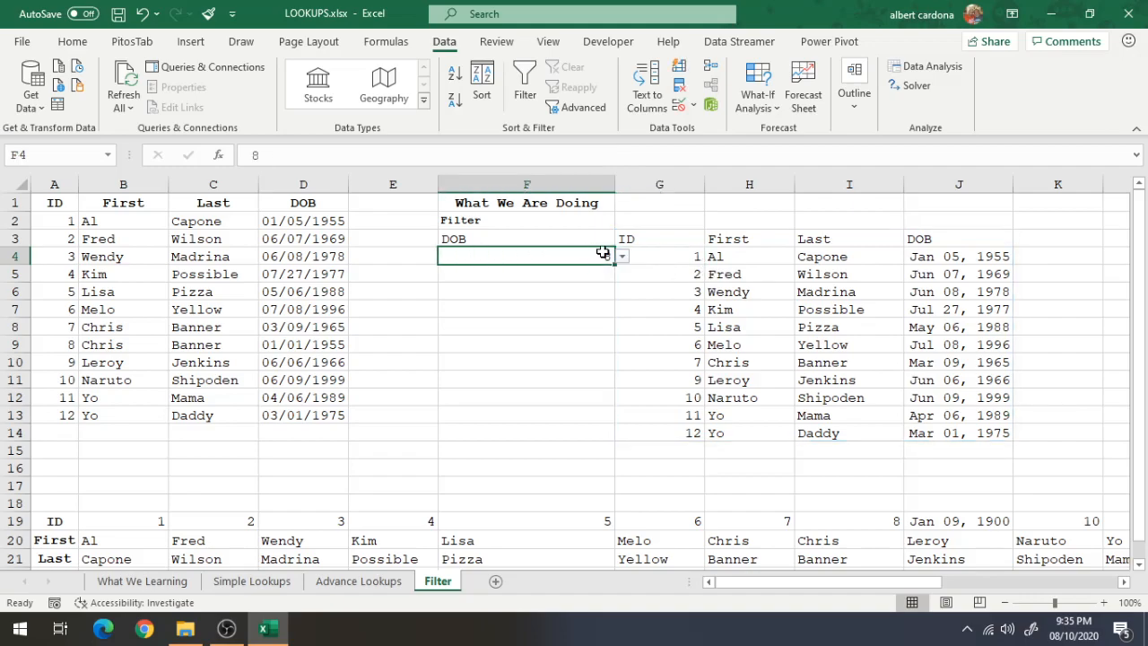
left_click(621, 256)
left_click(619, 277)
left_click(619, 277)
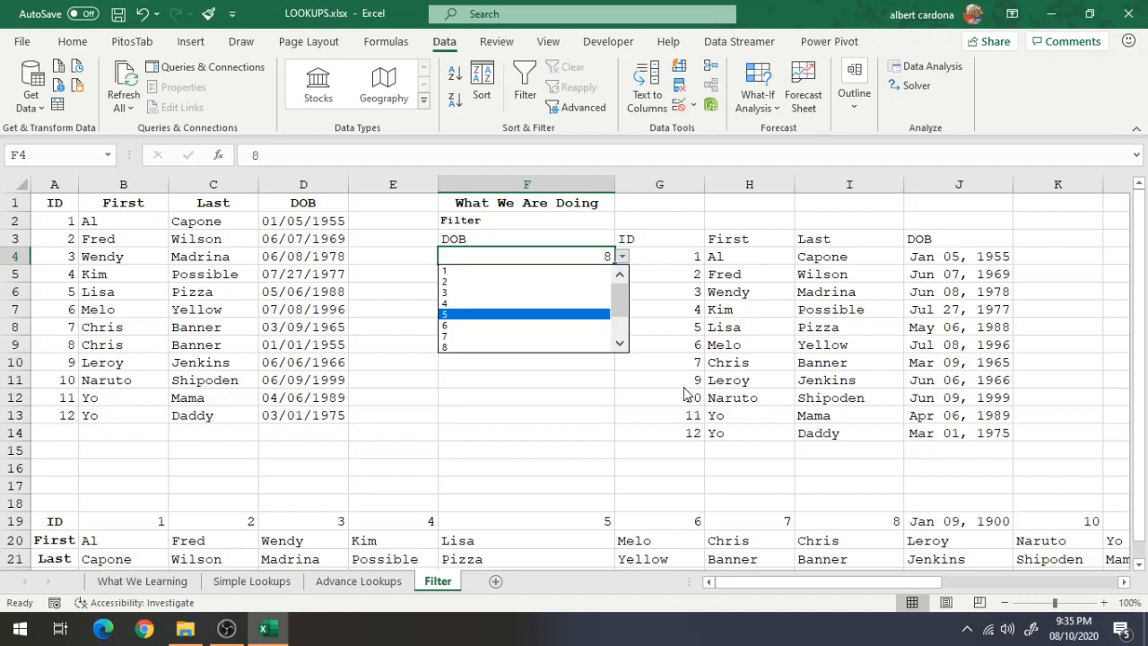
left_click(695, 392)
left_click(622, 257)
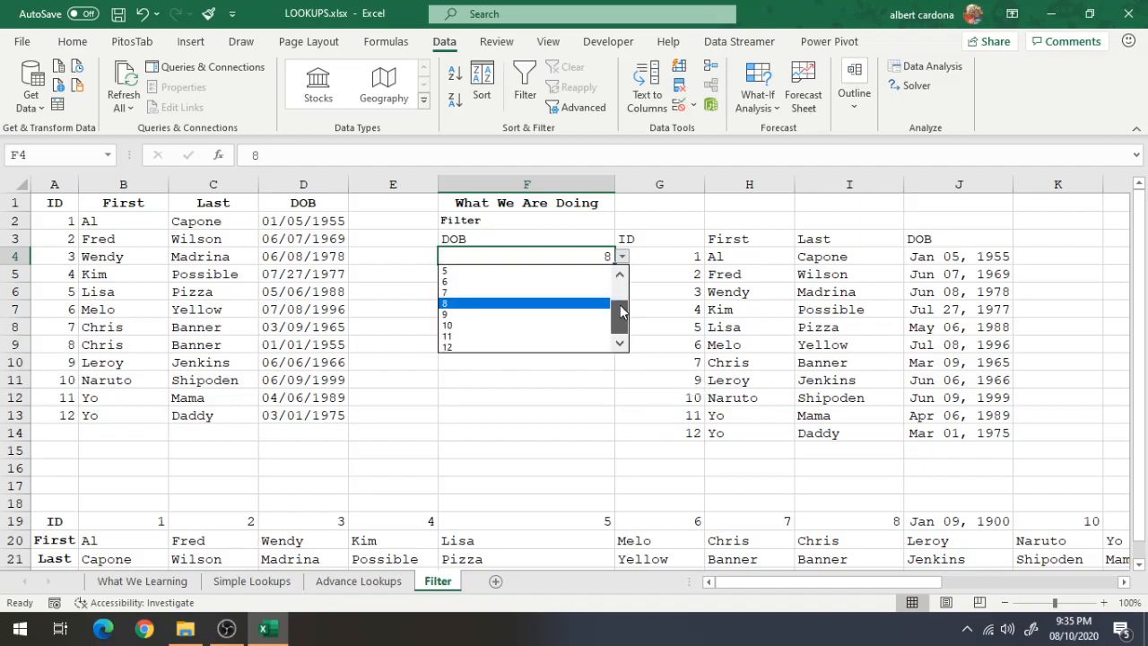
left_click_drag(621, 314, 619, 289)
left_click(593, 272)
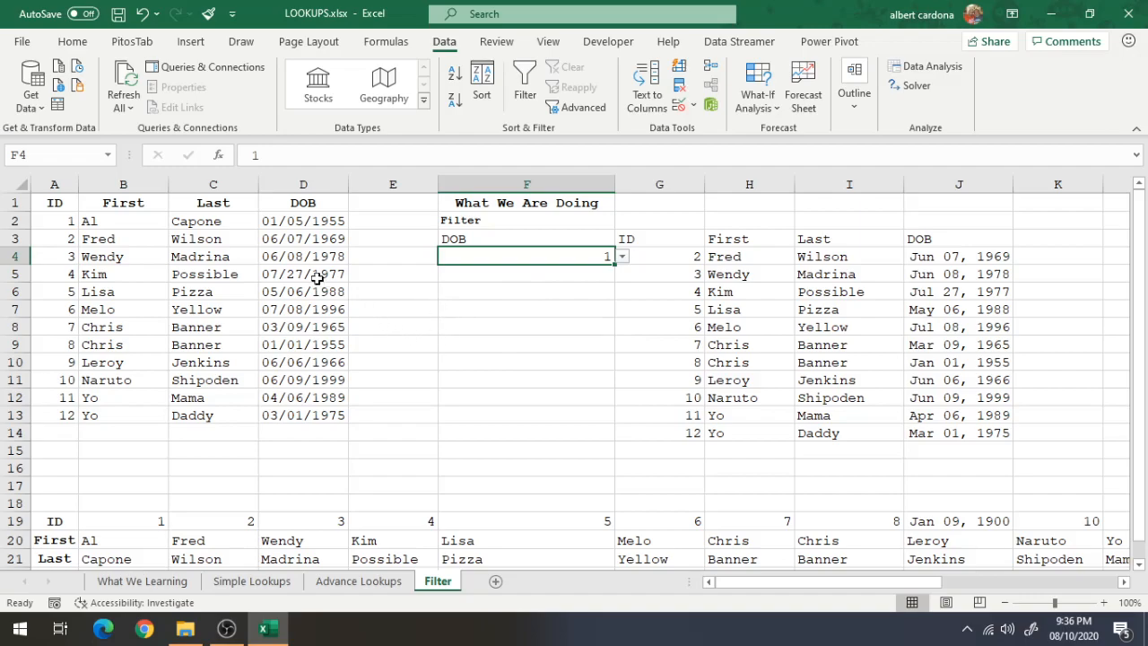
left_click_drag(47, 209, 296, 399)
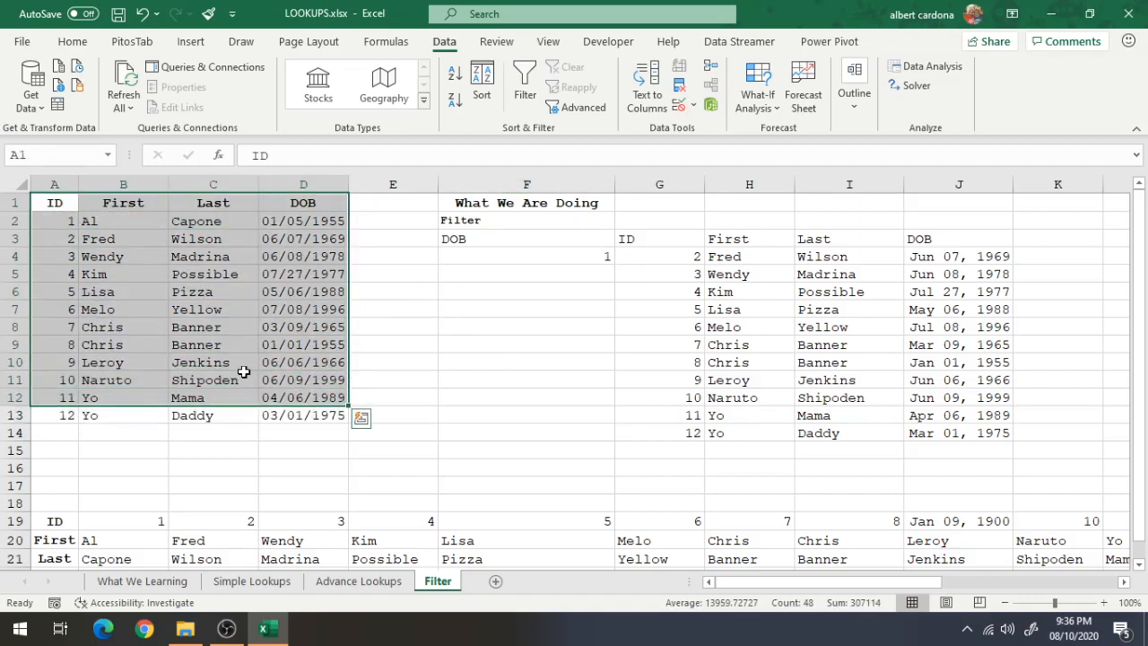
key("ctrl+t")
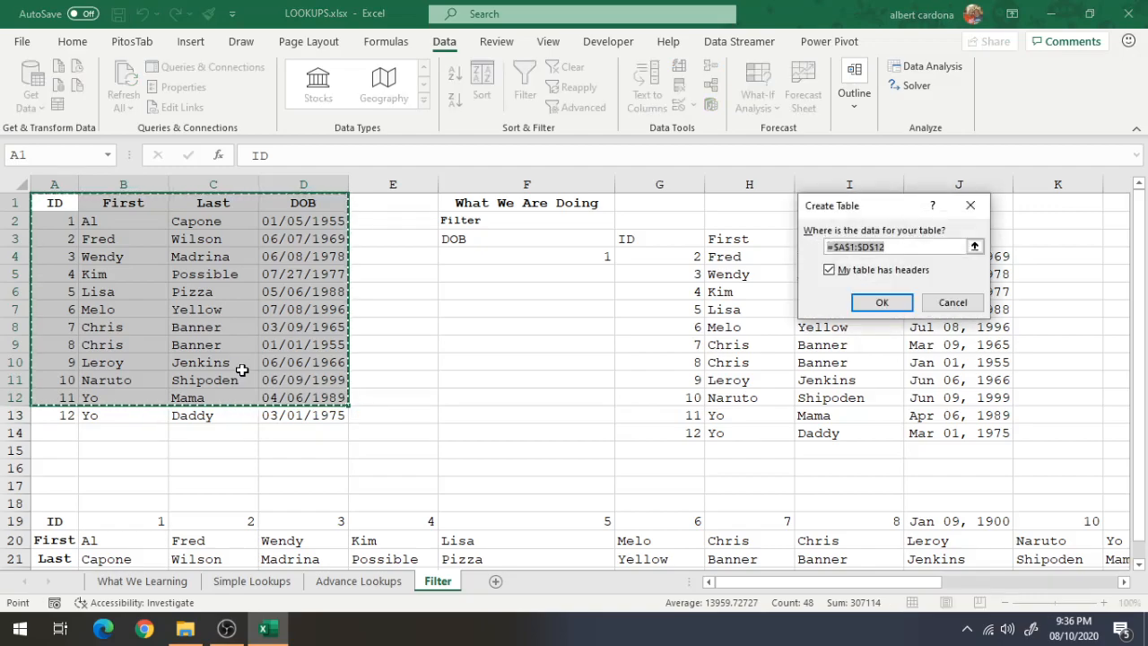
left_click_drag(346, 409, 381, 406)
key("Escape")
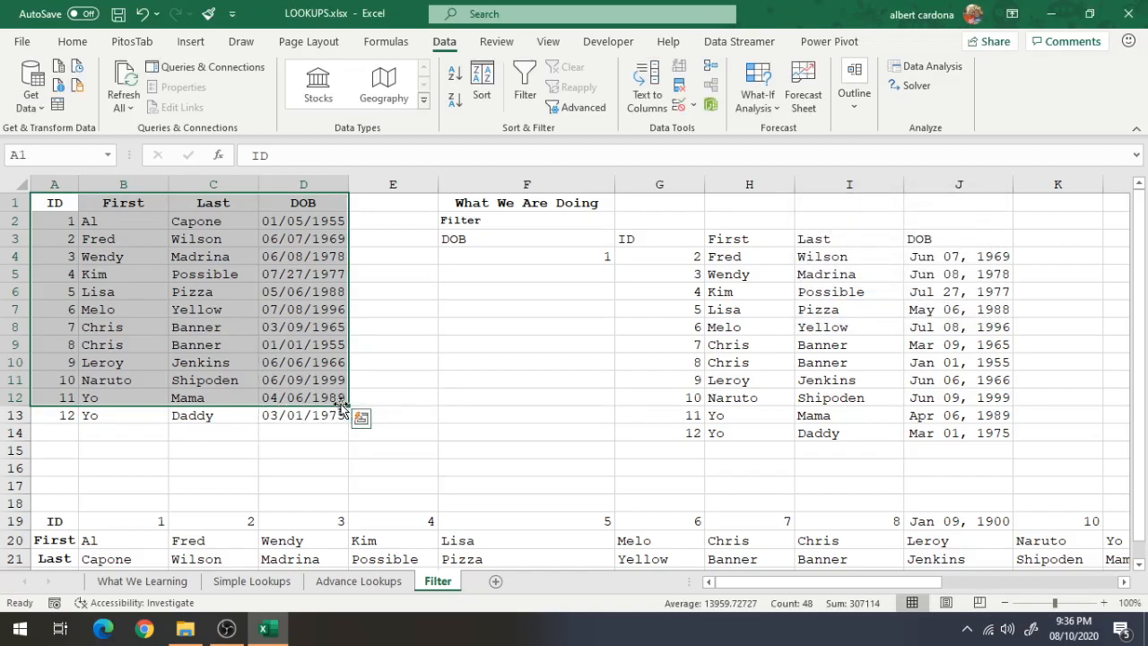
left_click_drag(348, 405, 348, 423)
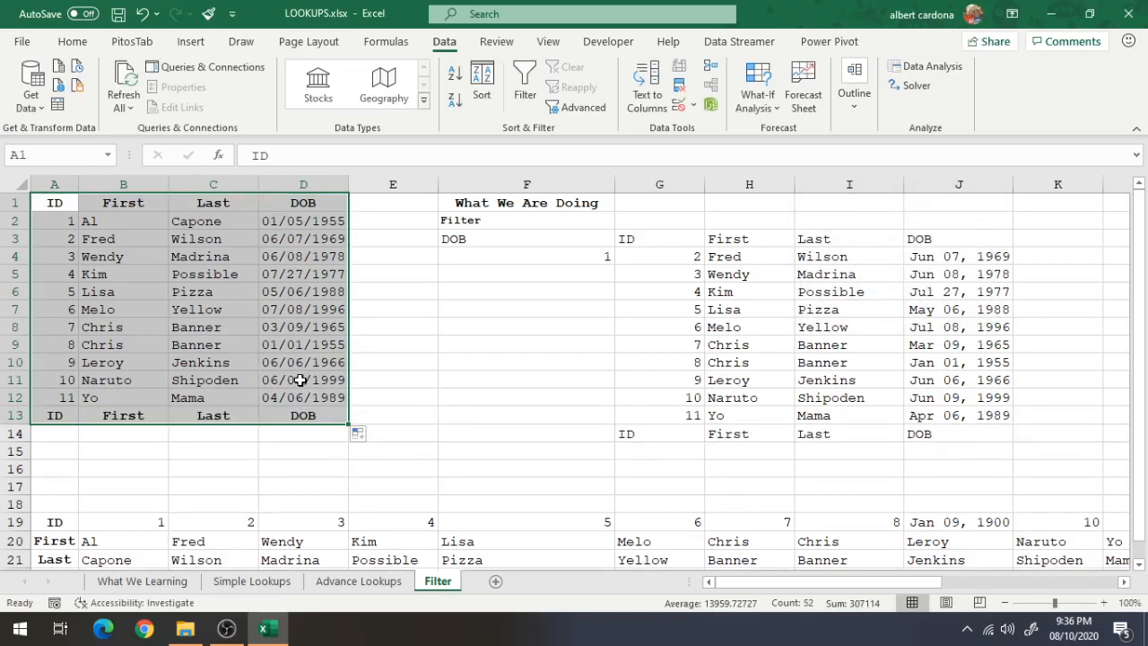
key("ctrl+z")
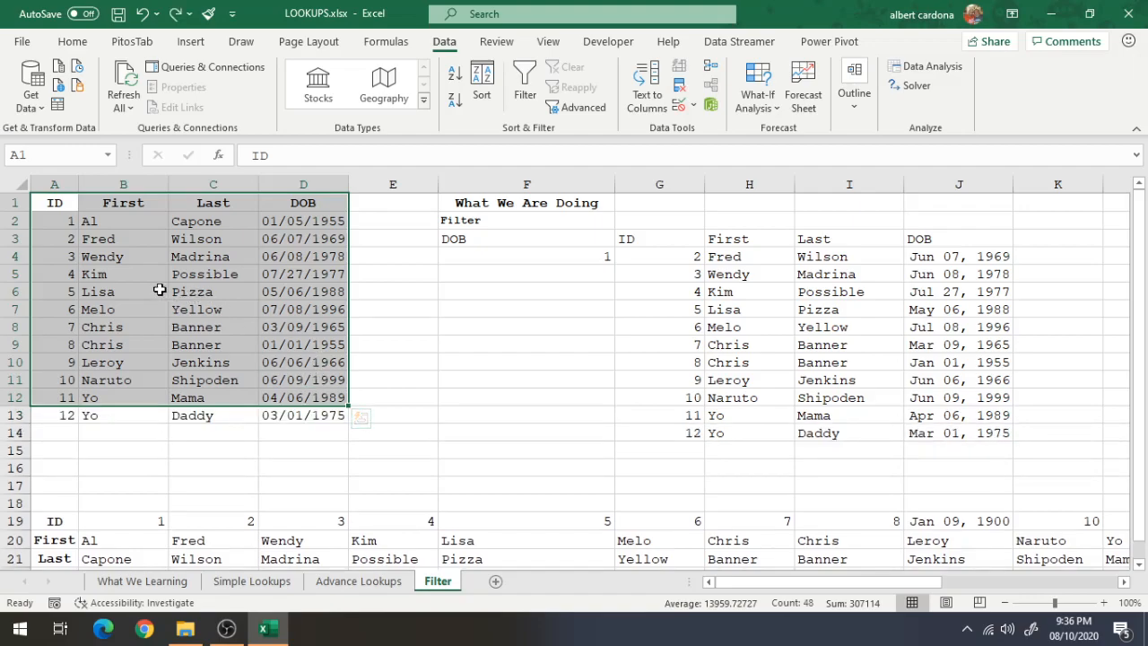
Convert the range A1:D13 into a table with headers.
left_click_drag(51, 205, 328, 418)
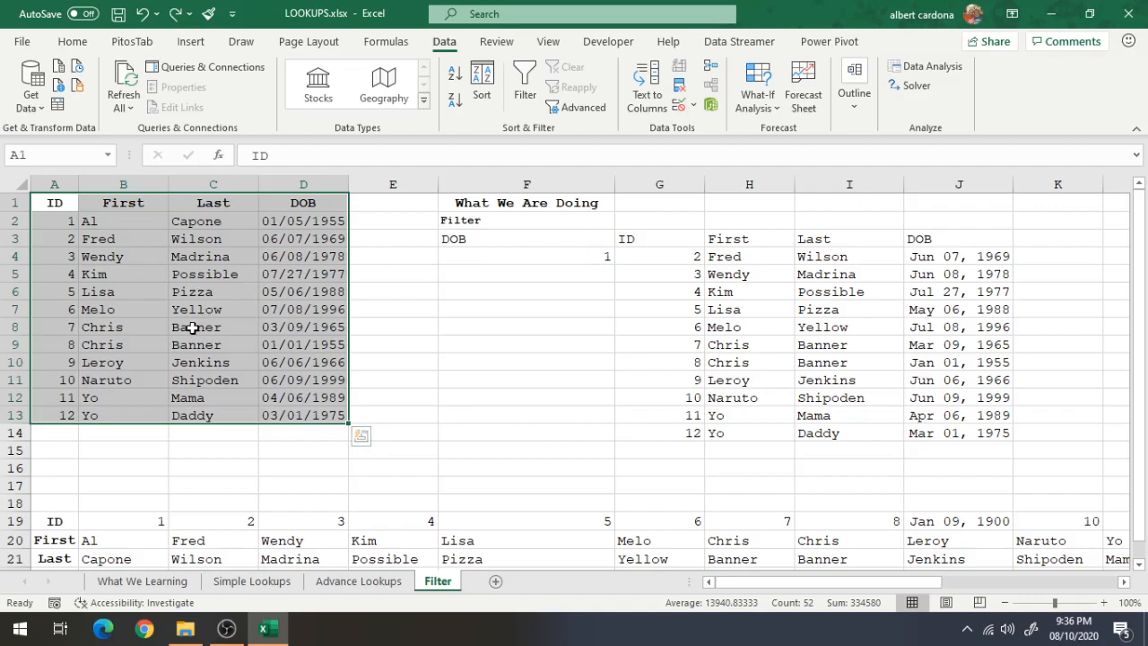
key("ctrl+t")
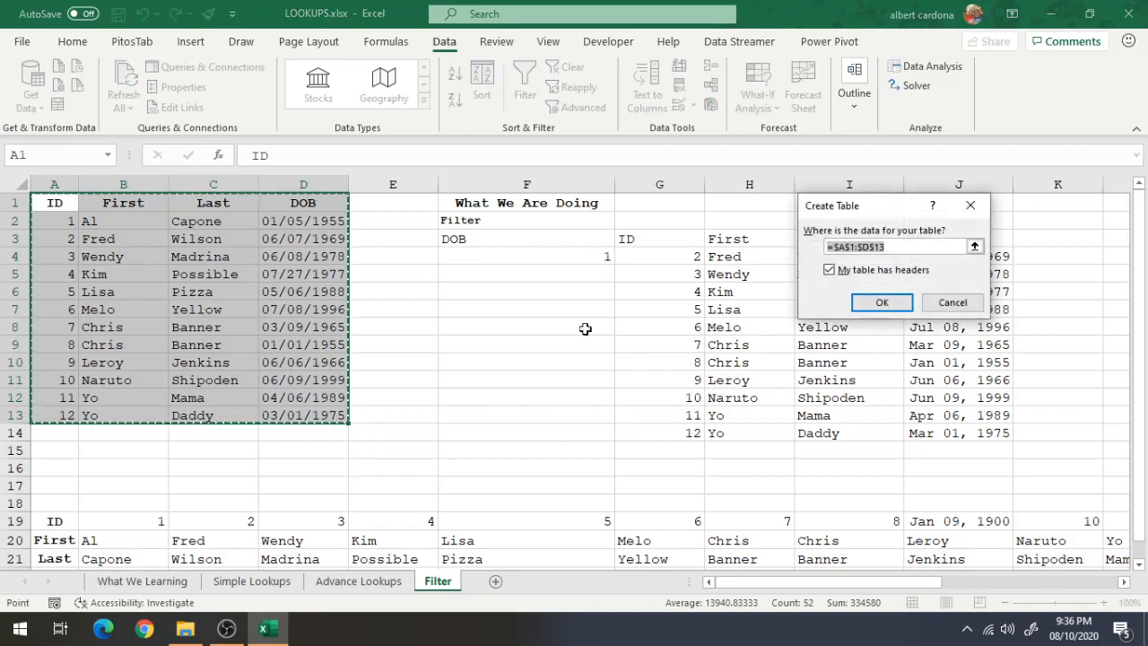
left_click(879, 302)
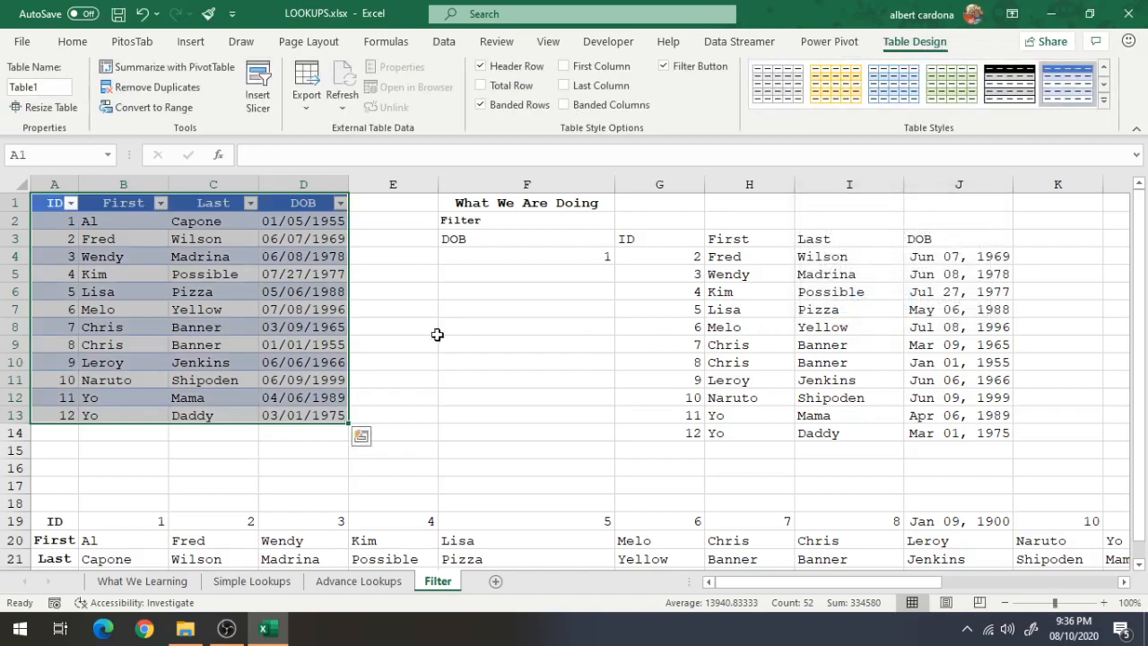
left_click(296, 305)
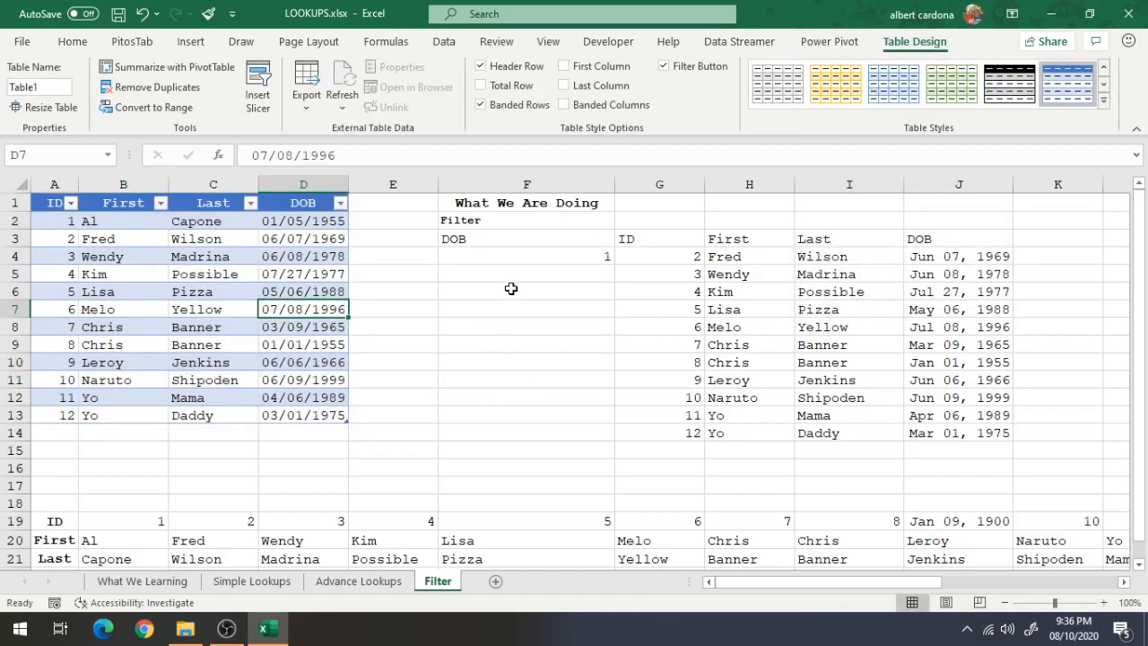
left_click(533, 257)
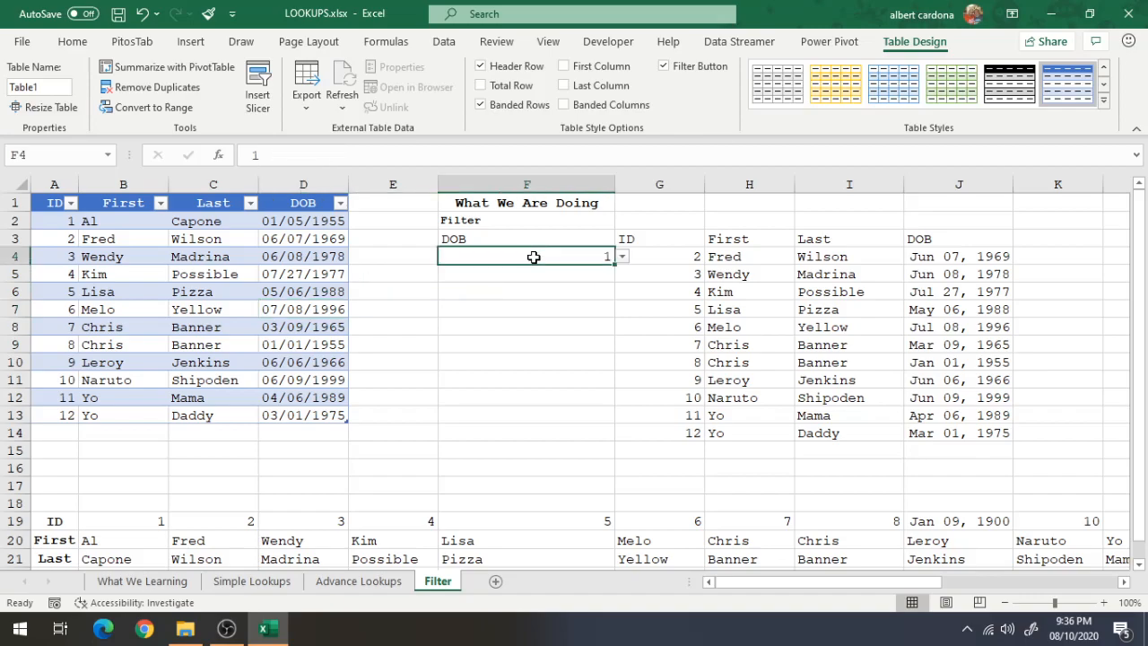
left_click(626, 258)
mouse_move(617, 300)
left_mouse_down()
mouse_move(617, 345)
mouse_move(618, 307)
left_mouse_up()
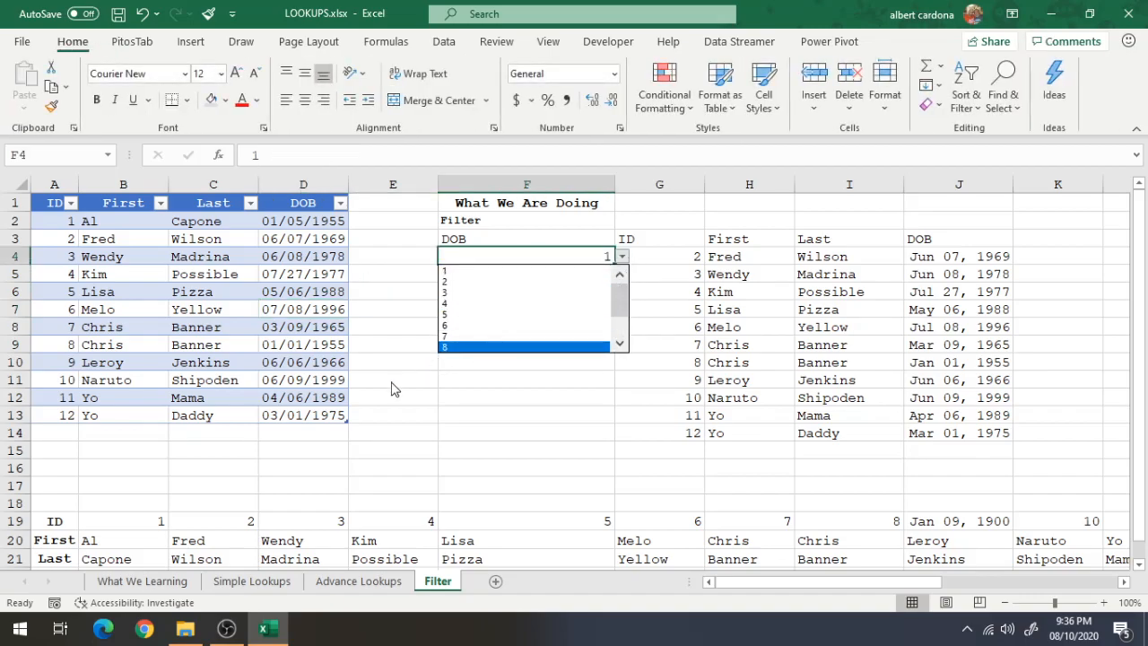
key("Escape")
Add a record directly below the table in row 14 with ID 13, first name "my", last name "mommy" and a date of birth.
left_click(58, 428)
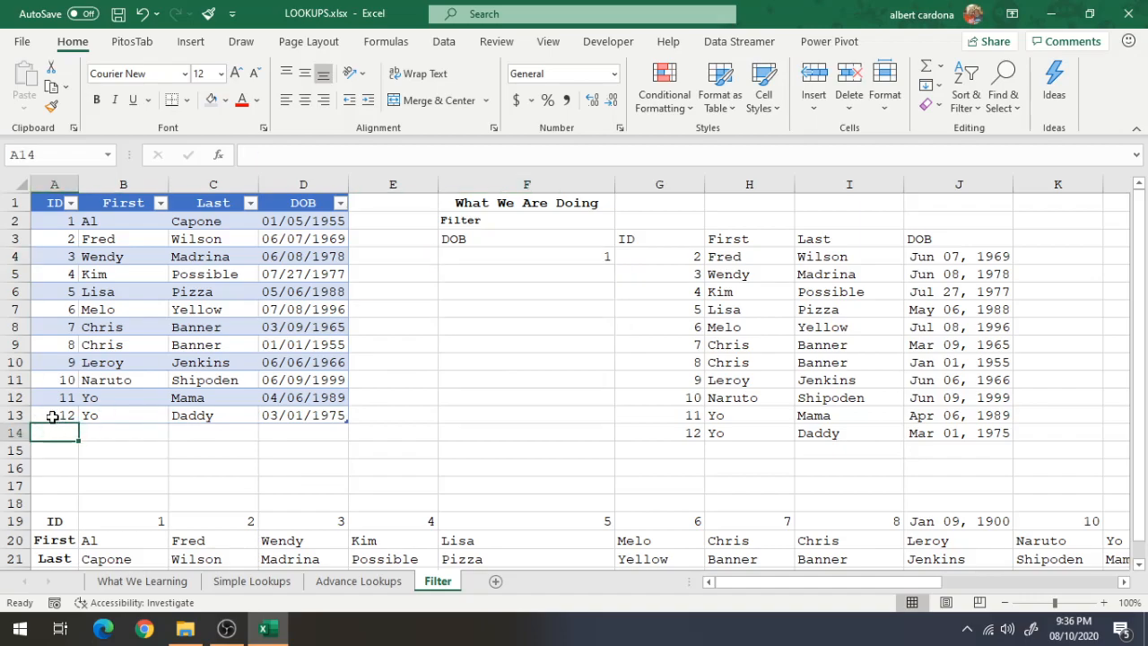
type("13")
key("Tab")
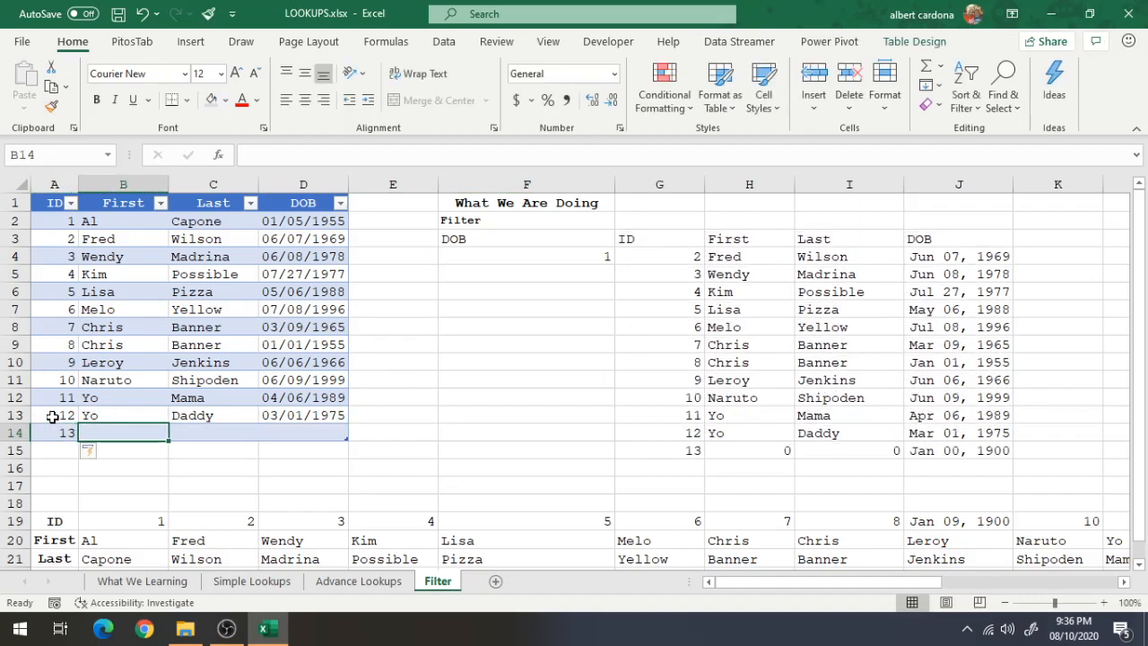
type("my")
key("Tab")
type("mommy")
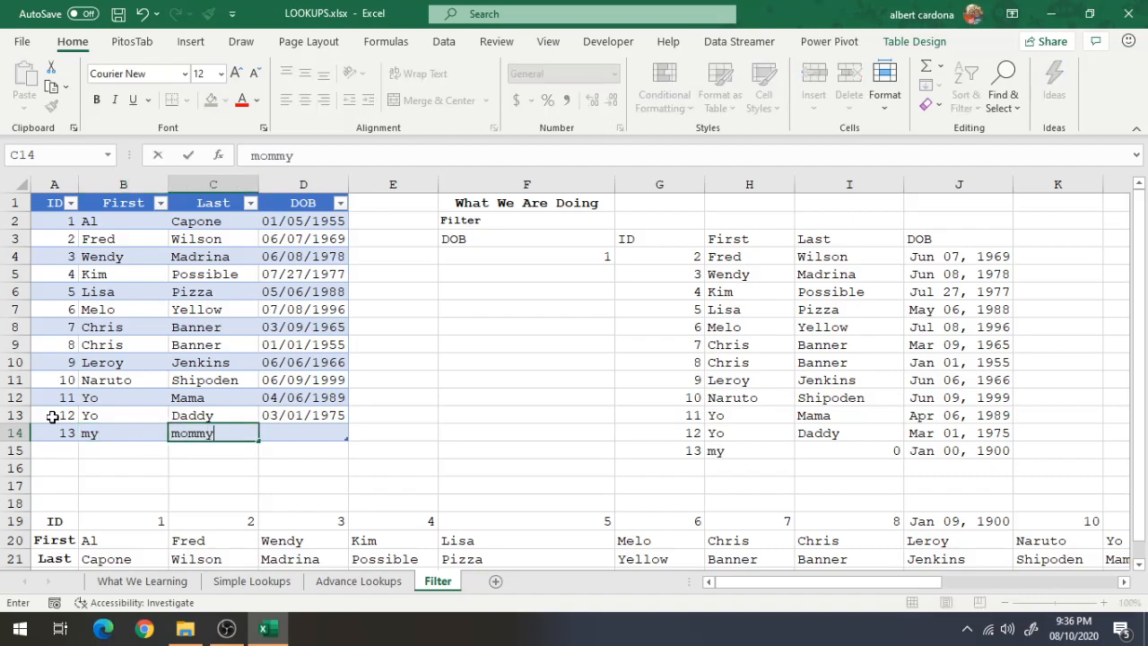
key("Tab")
type("1")
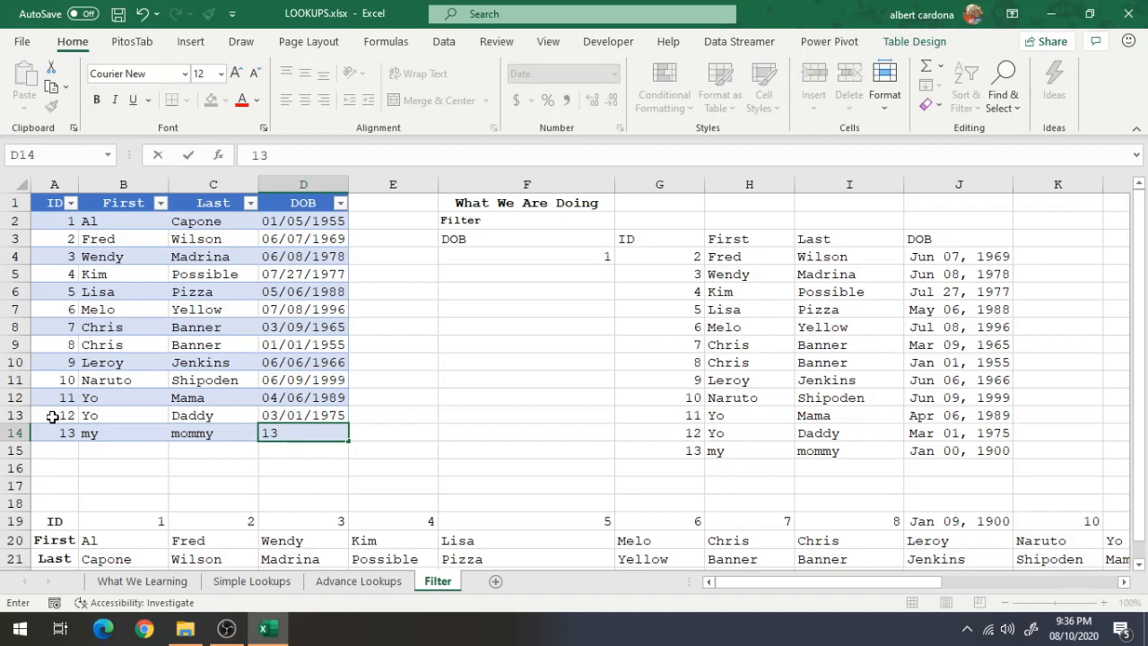
type("/13/1965")
key("Return")
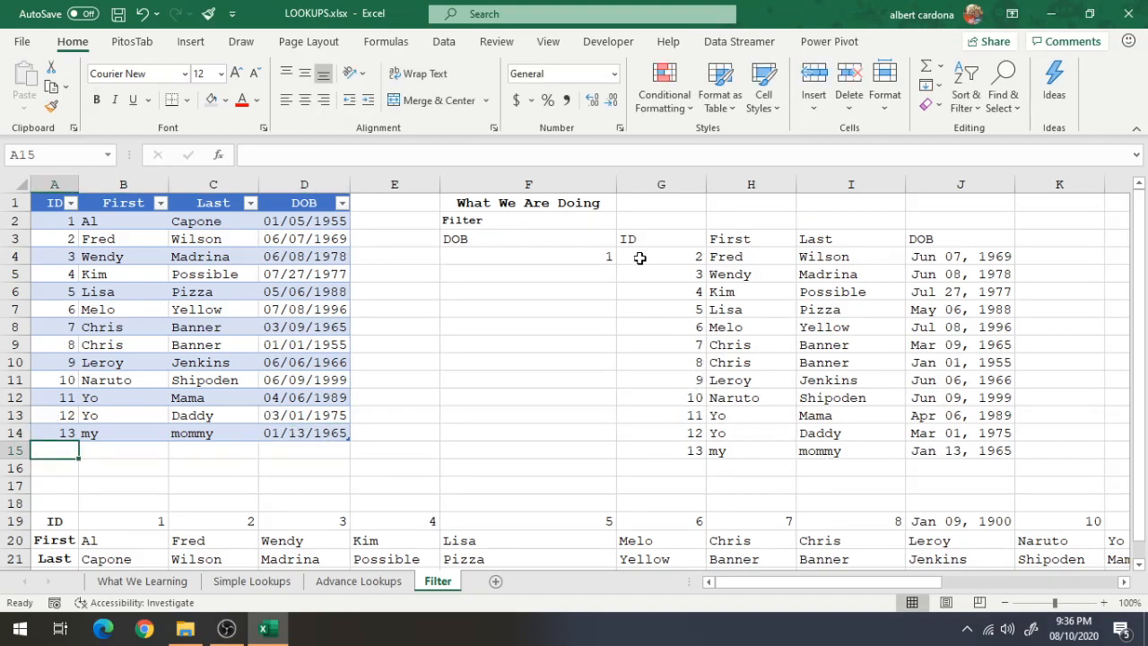
Choose the new ID 13 from the dropdown list in F4.
left_click(598, 250)
left_click(623, 257)
left_click_drag(625, 297, 624, 334)
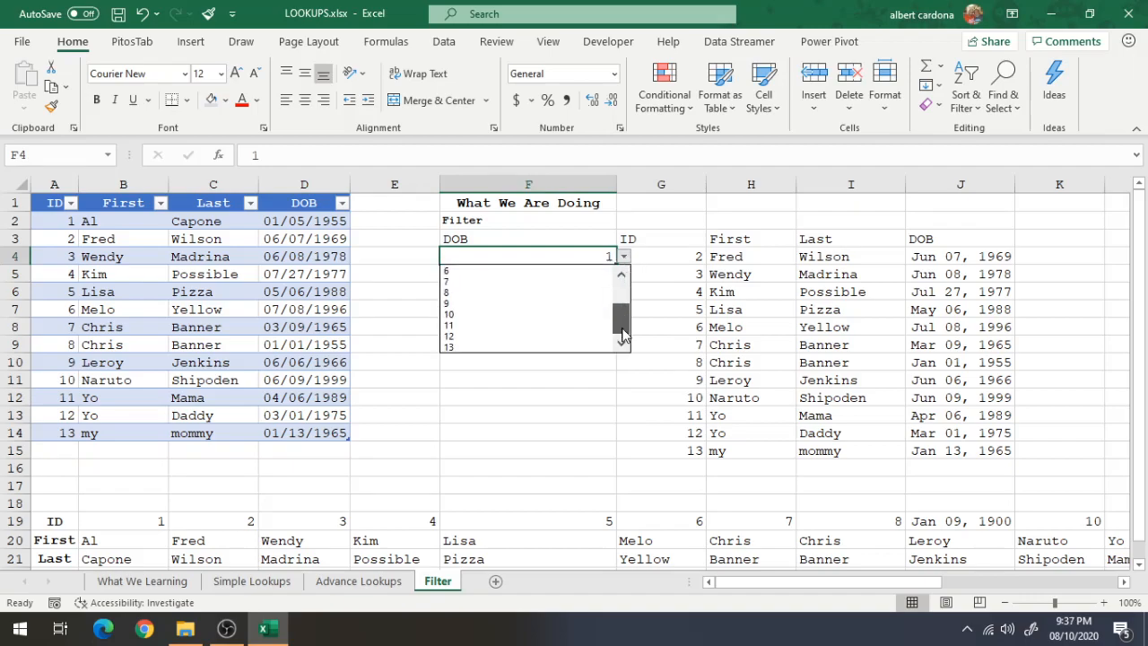
left_click(579, 344)
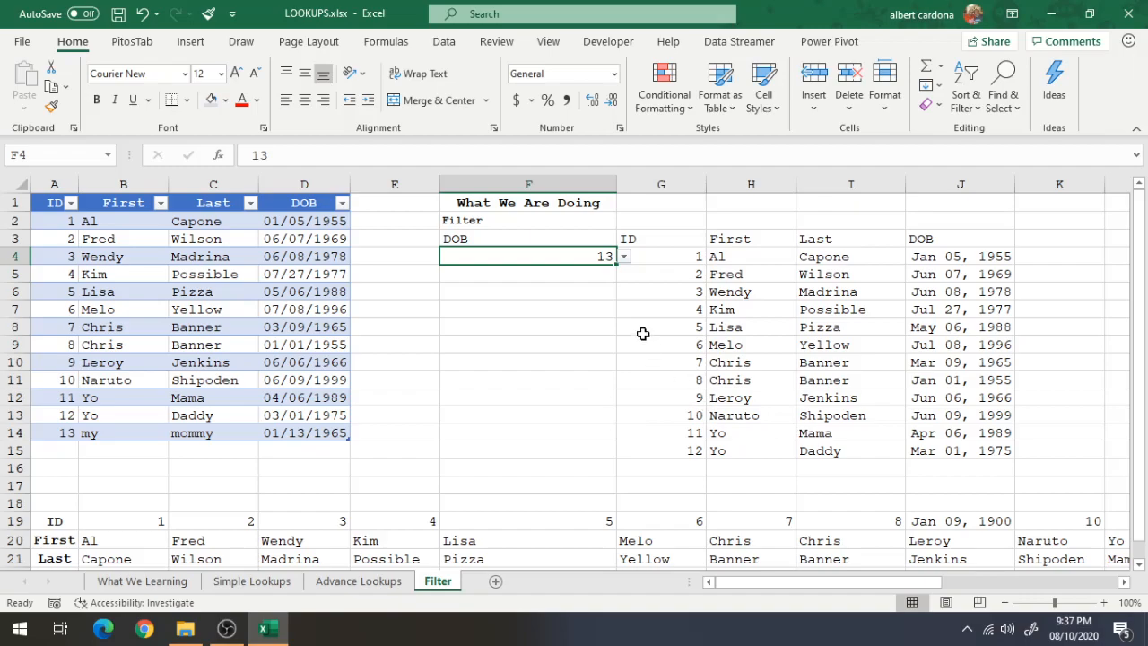
left_click(627, 257)
Change the condition in G3's FILTER formula to A1:A14=F4 so it returns only the selected ID's record.
left_click(655, 242)
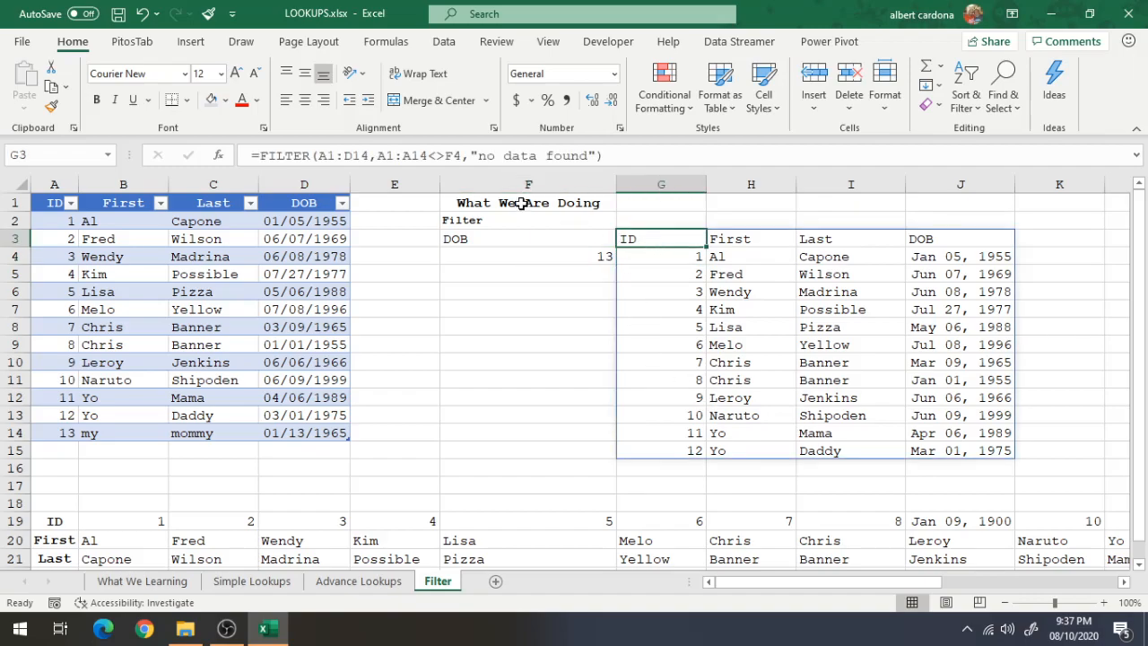
left_click(458, 154)
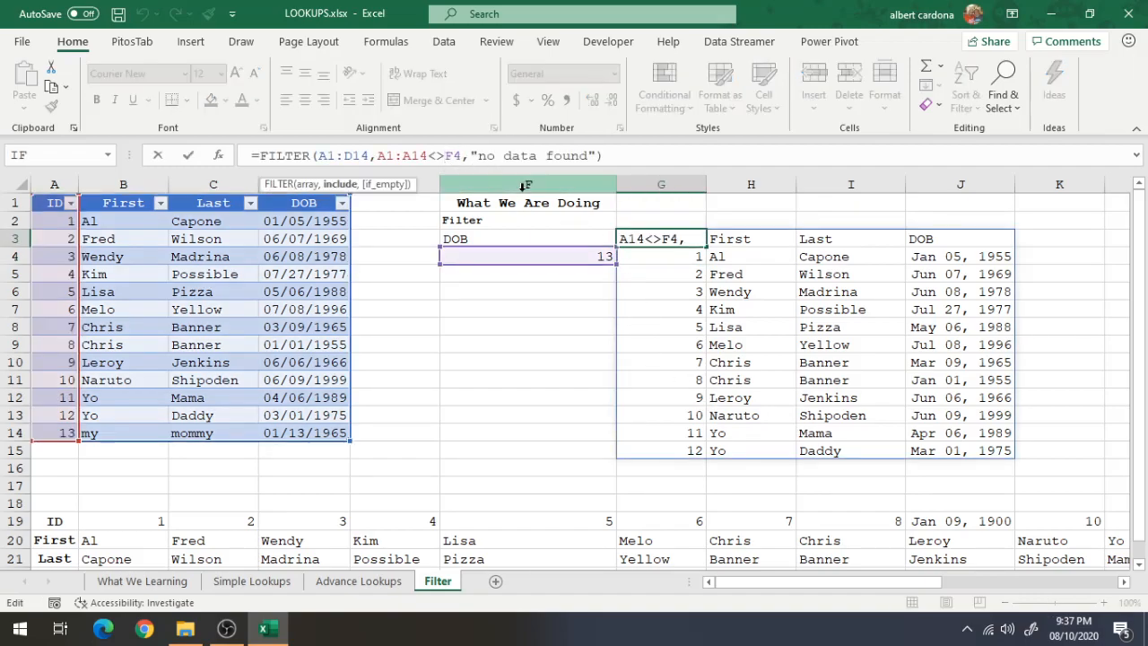
key("BackSpace")
key("BackSpace")
type("=")
key("Return")
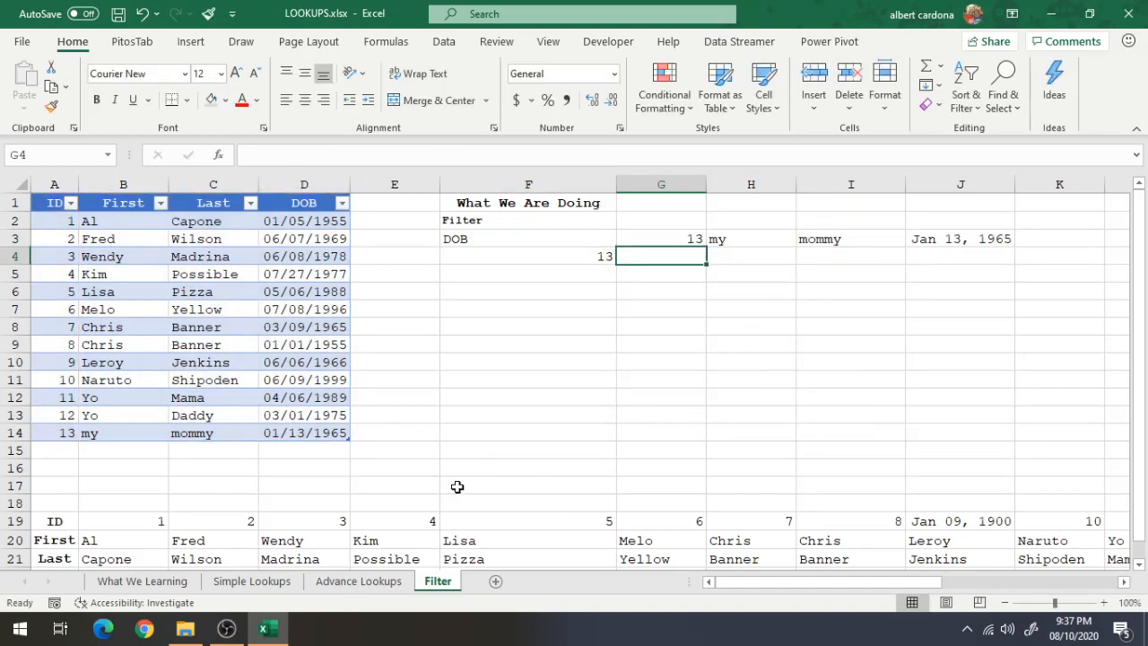
left_click(226, 628)
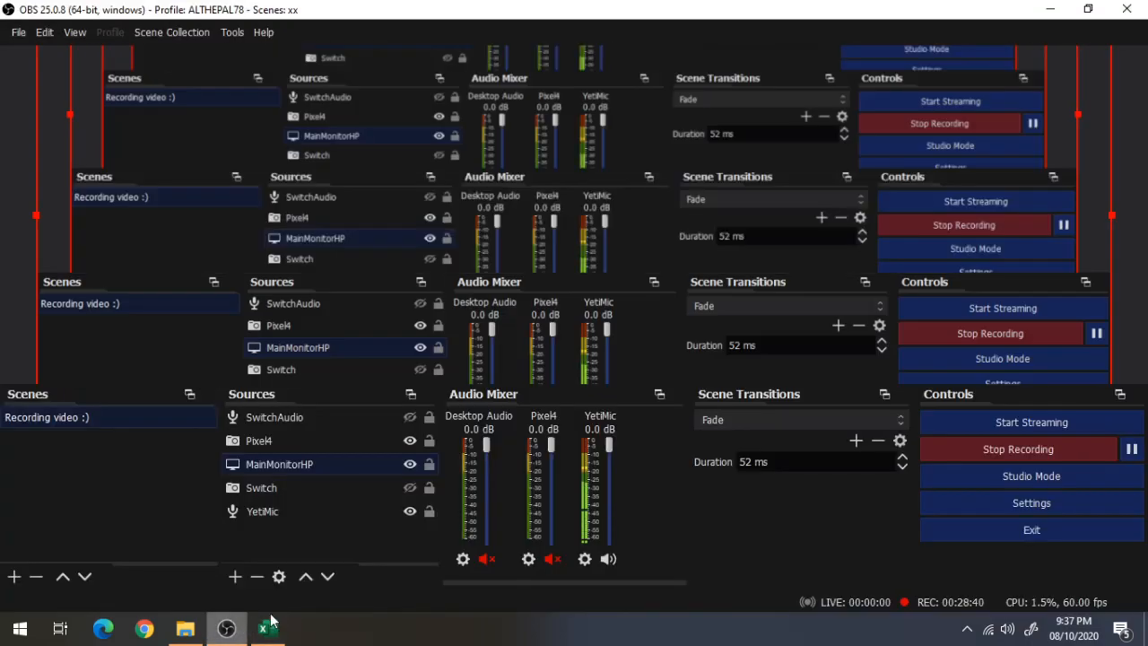